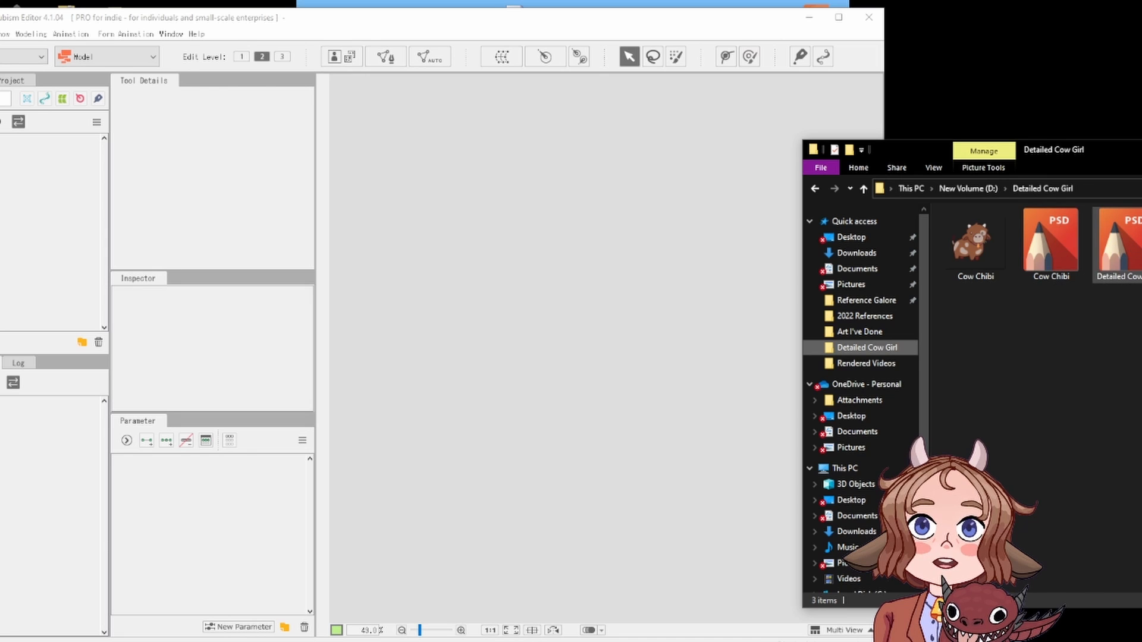
Step: Import the Detailed Cow Girl PSD file into Live2D Cubism Editor and maximize the editor window
left_click_drag(1127, 256, 540, 343)
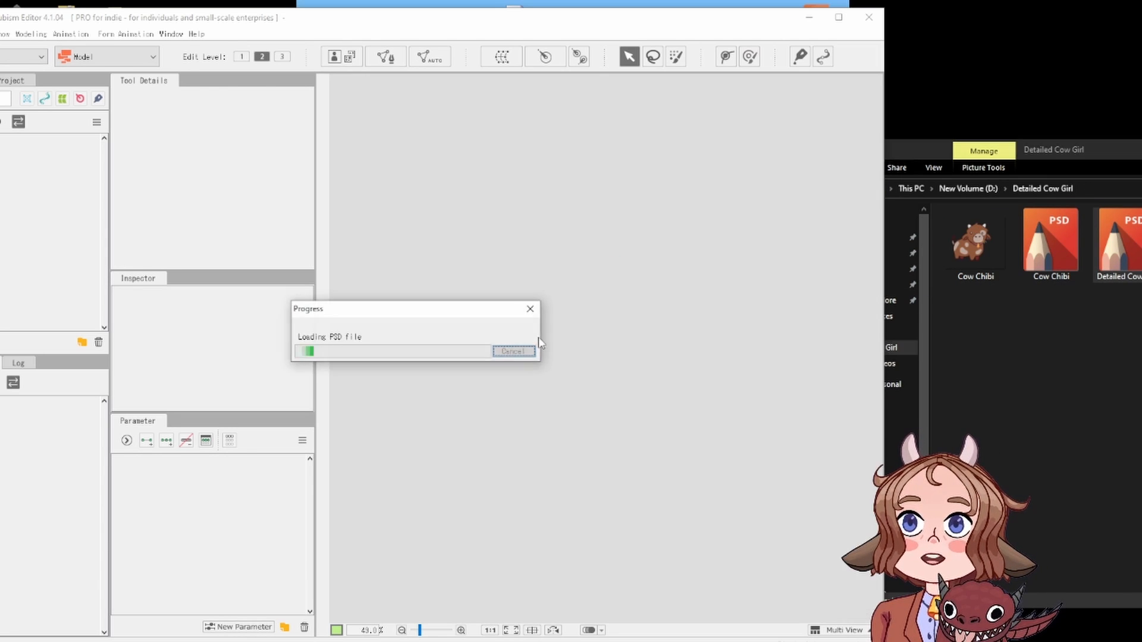
left_click(839, 17)
scroll(762, 256, "up", 7)
left_click_drag(762, 256, 696, 292)
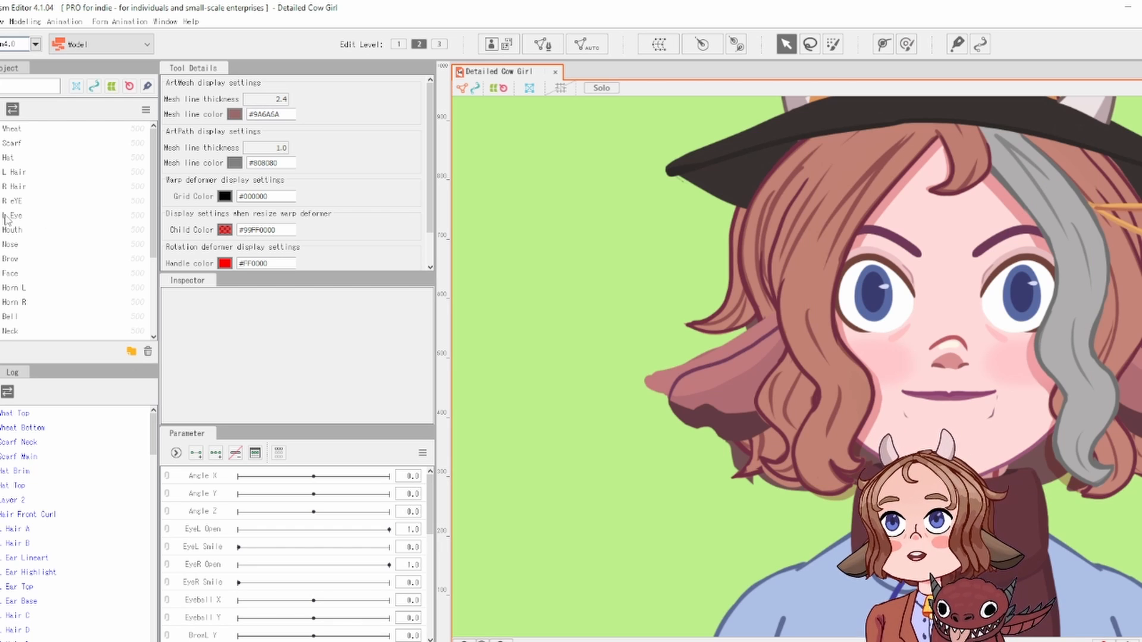
Step: Look through the model's part folders from Wheat to Tail, and expand the Nose part
scroll(956, 351, "up", 4)
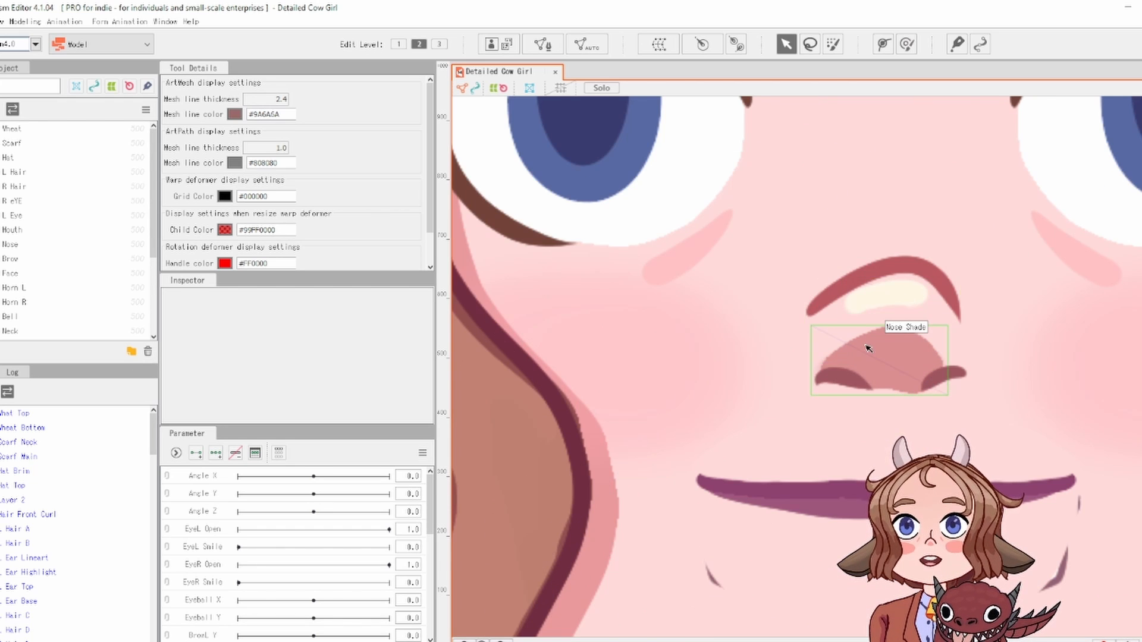
scroll(868, 348, "down", 2)
scroll(36, 221, "down", 3)
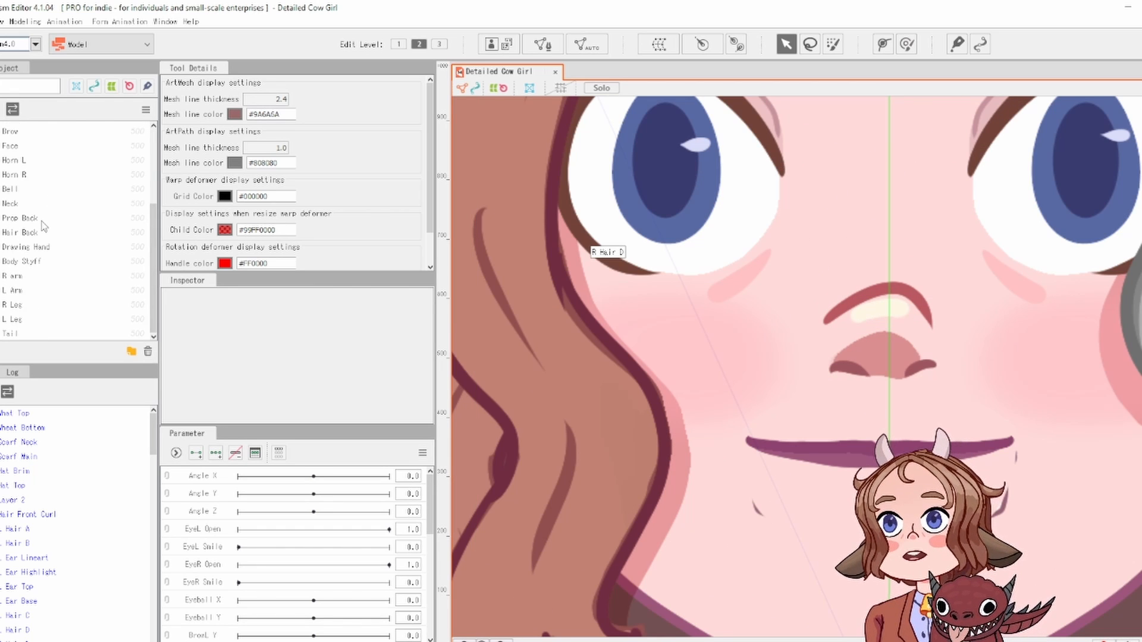
scroll(42, 226, "up", 3)
scroll(42, 230, "down", 3)
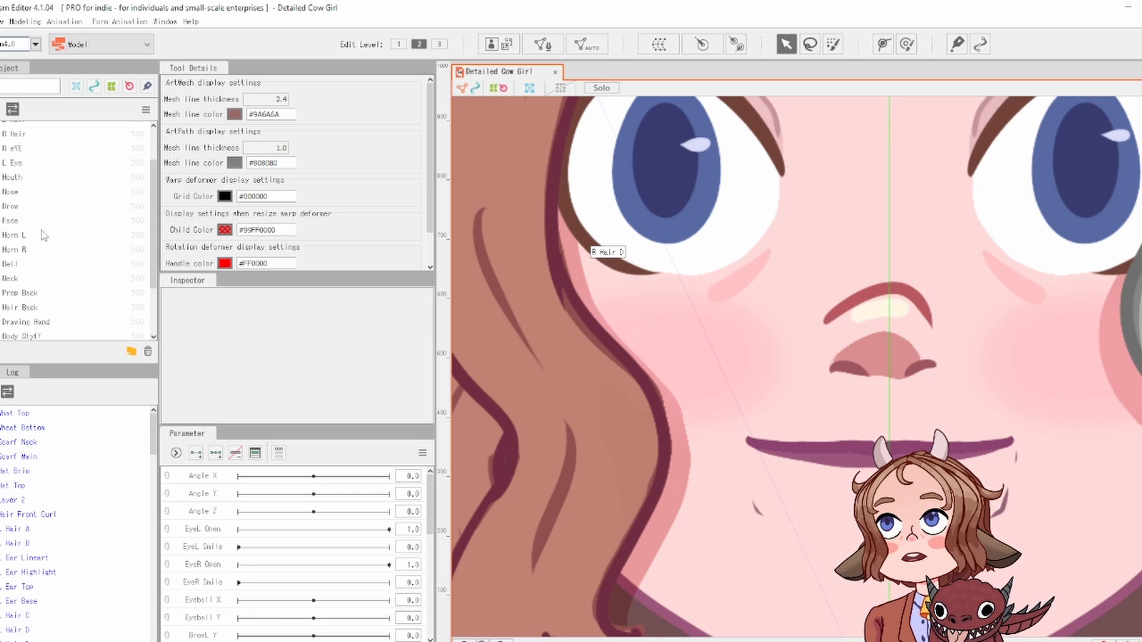
scroll(41, 229, "up", 3)
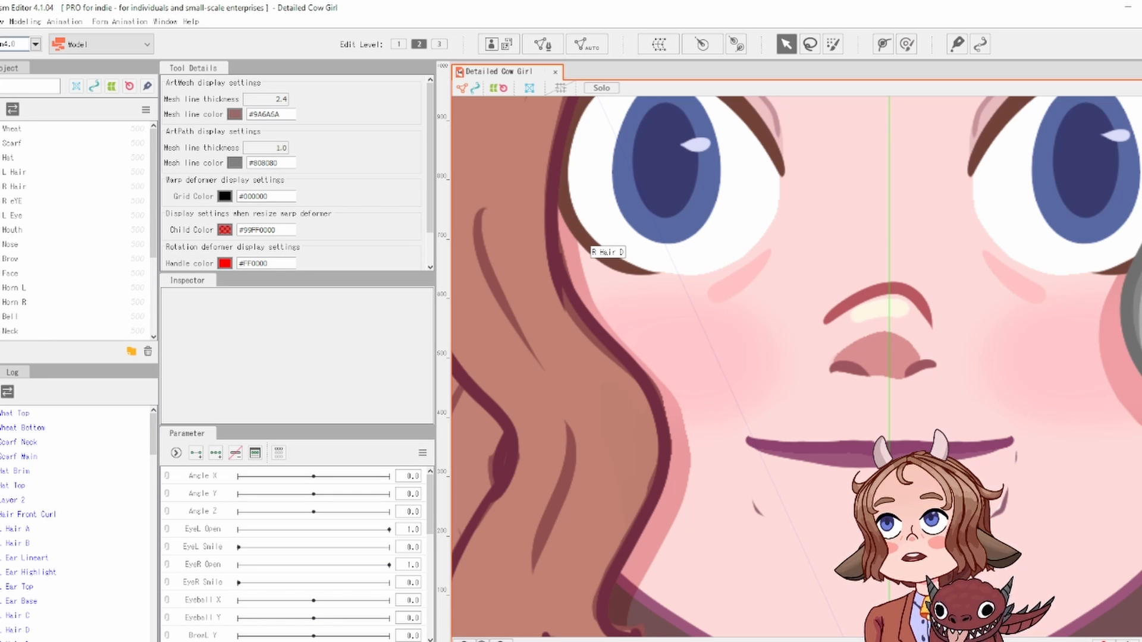
left_click(42, 244)
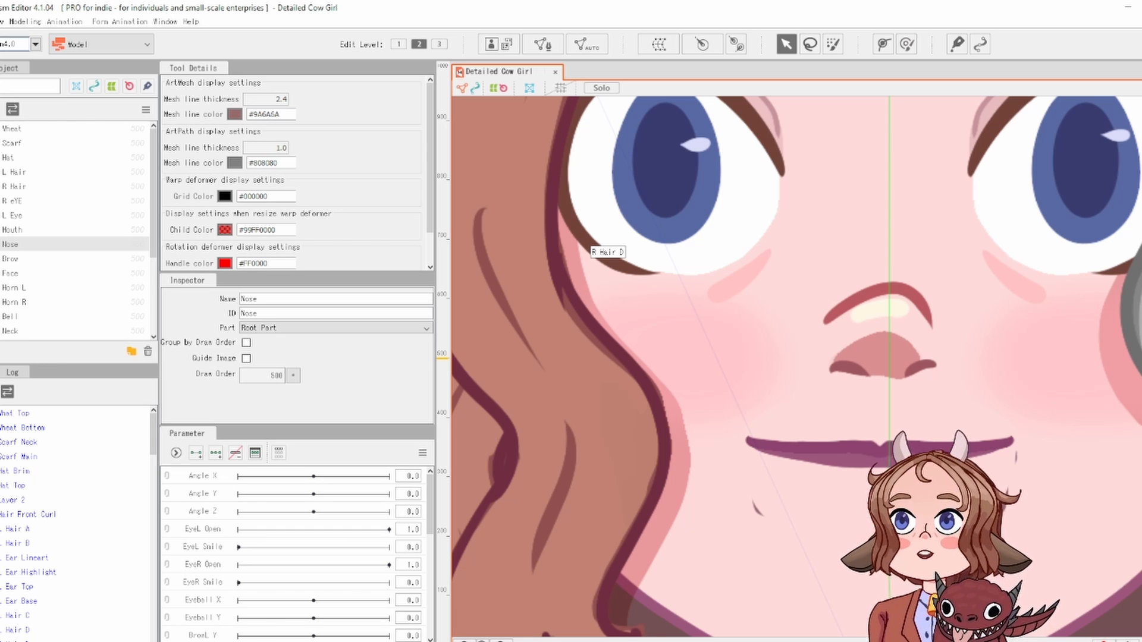
left_click(1, 244)
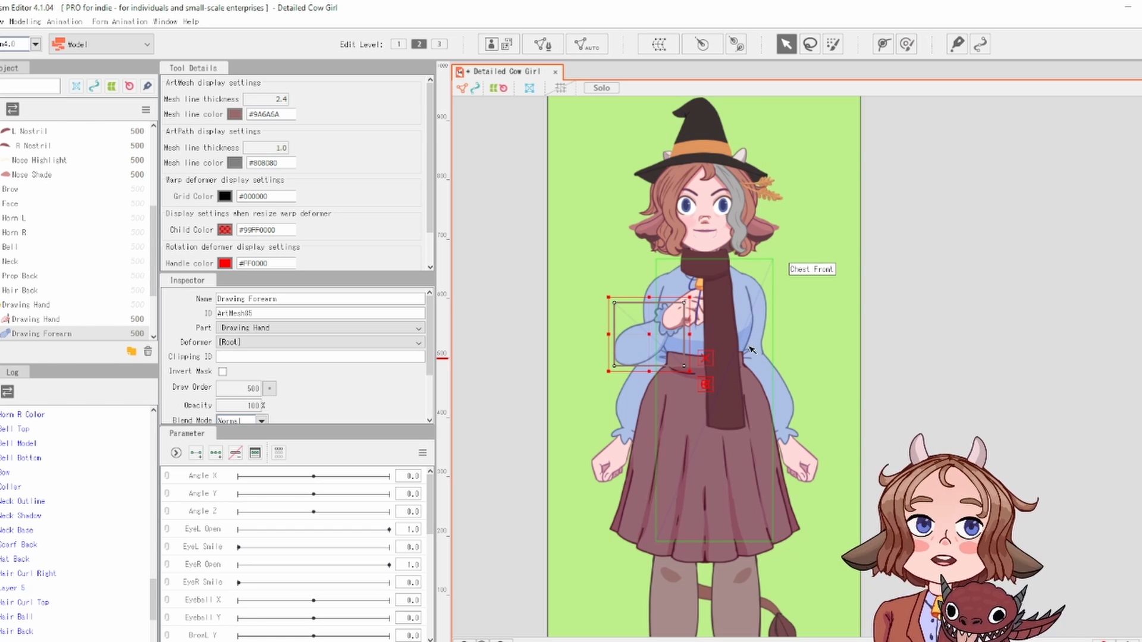
Step: Try reshaping the grey front strand L Hair A by moving a corner point of its default mesh, and undo the move
scroll(774, 321, "up", 2)
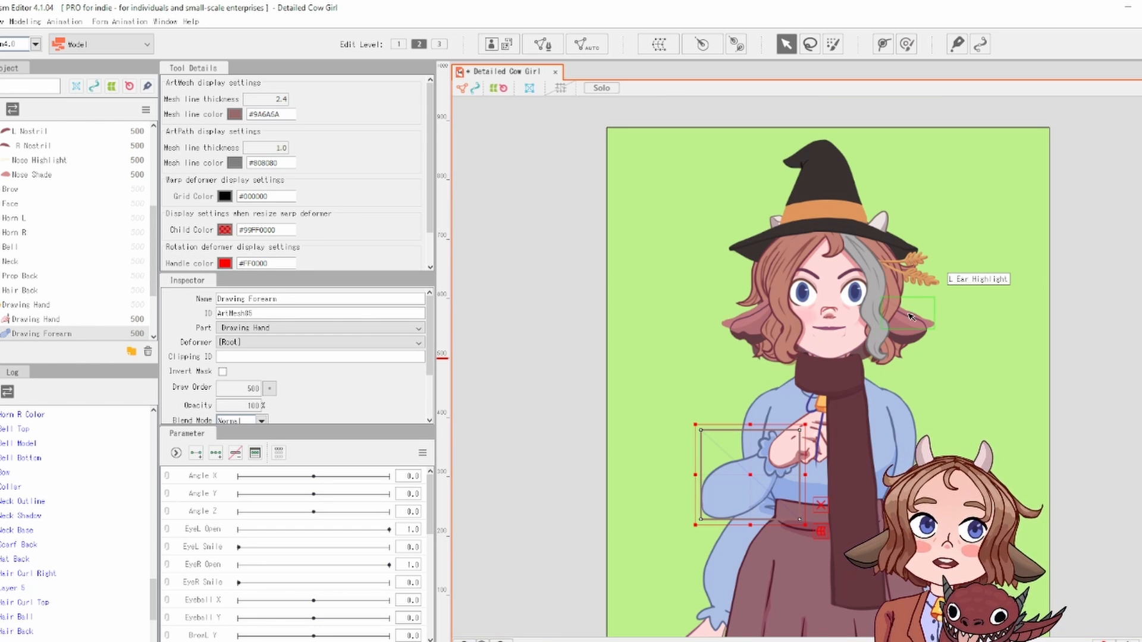
scroll(928, 357, "up", 2)
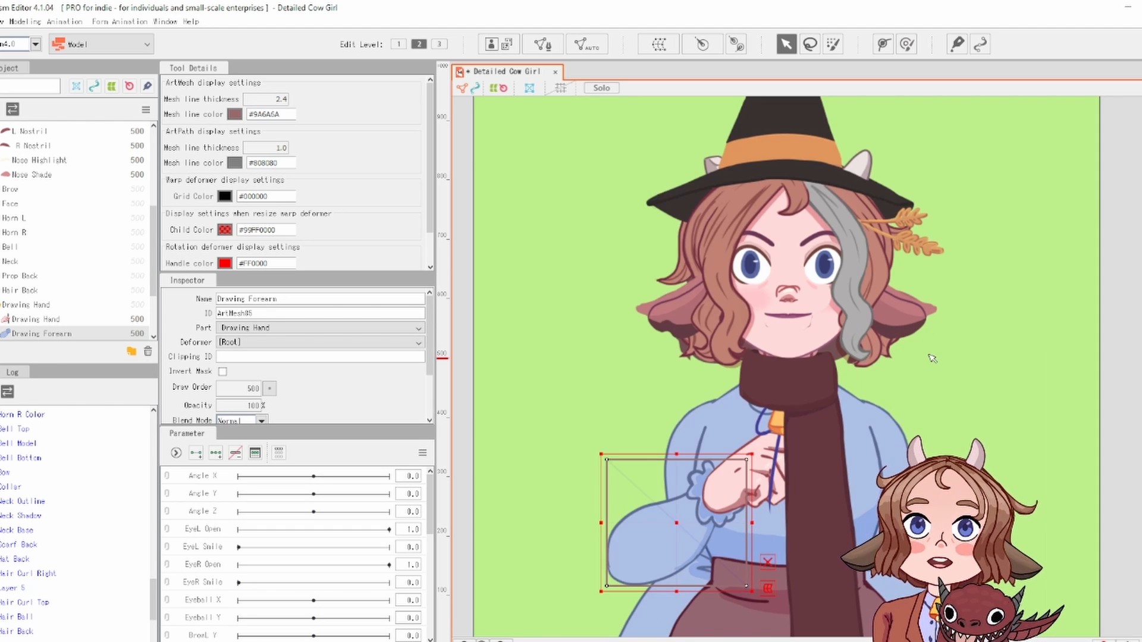
scroll(932, 358, "down", 2)
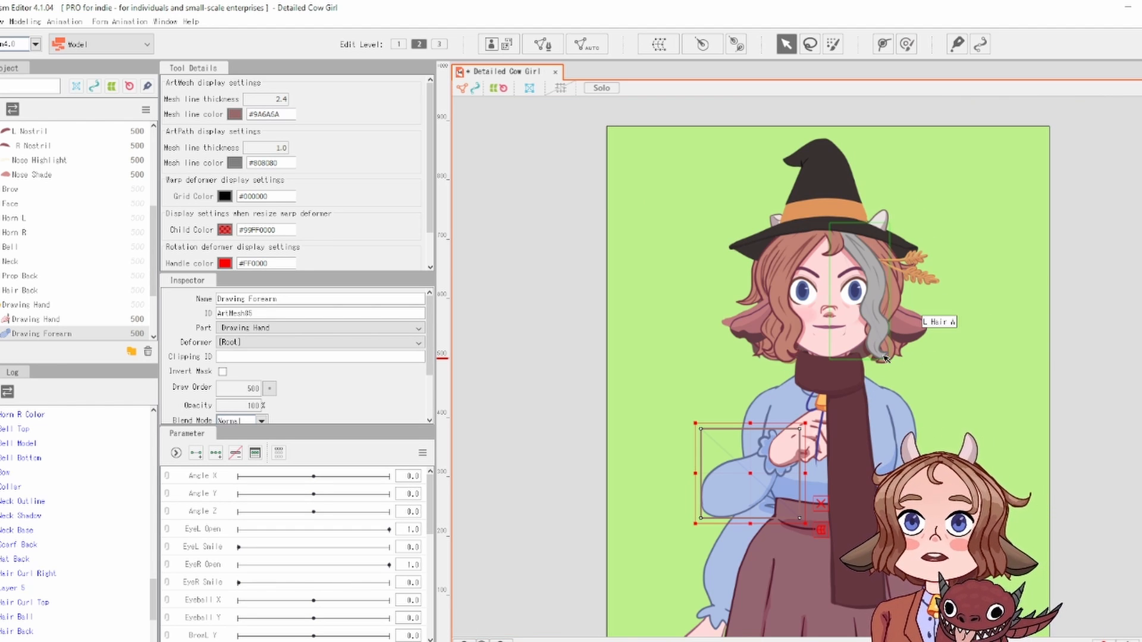
scroll(925, 268, "up", 10)
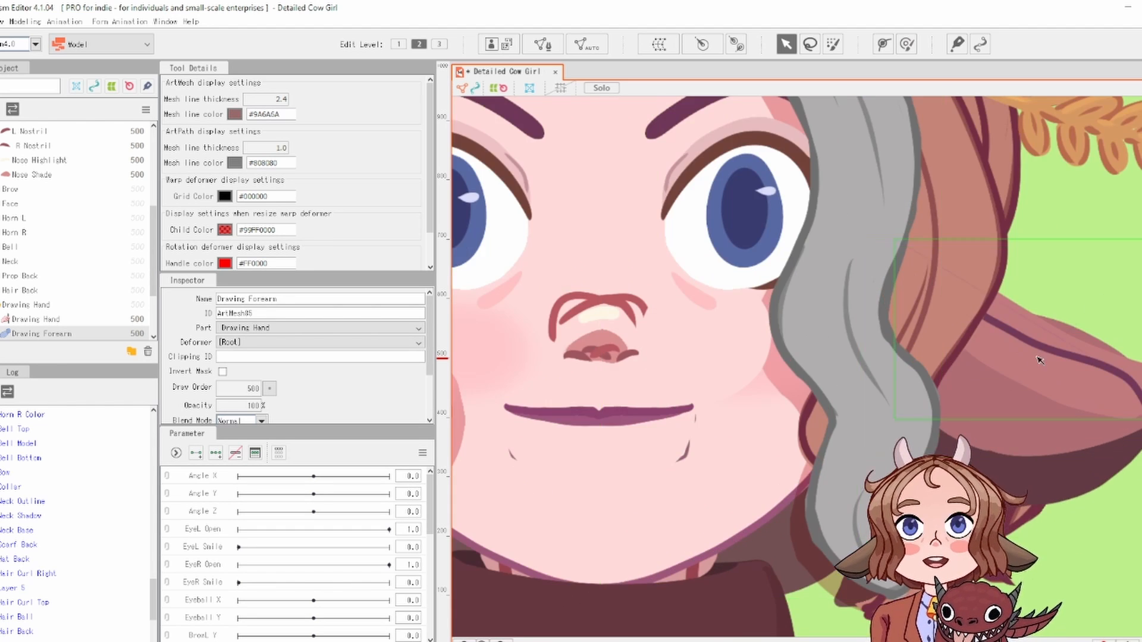
scroll(1033, 355, "down", 4)
scroll(1033, 354, "down", 3)
left_click(976, 268)
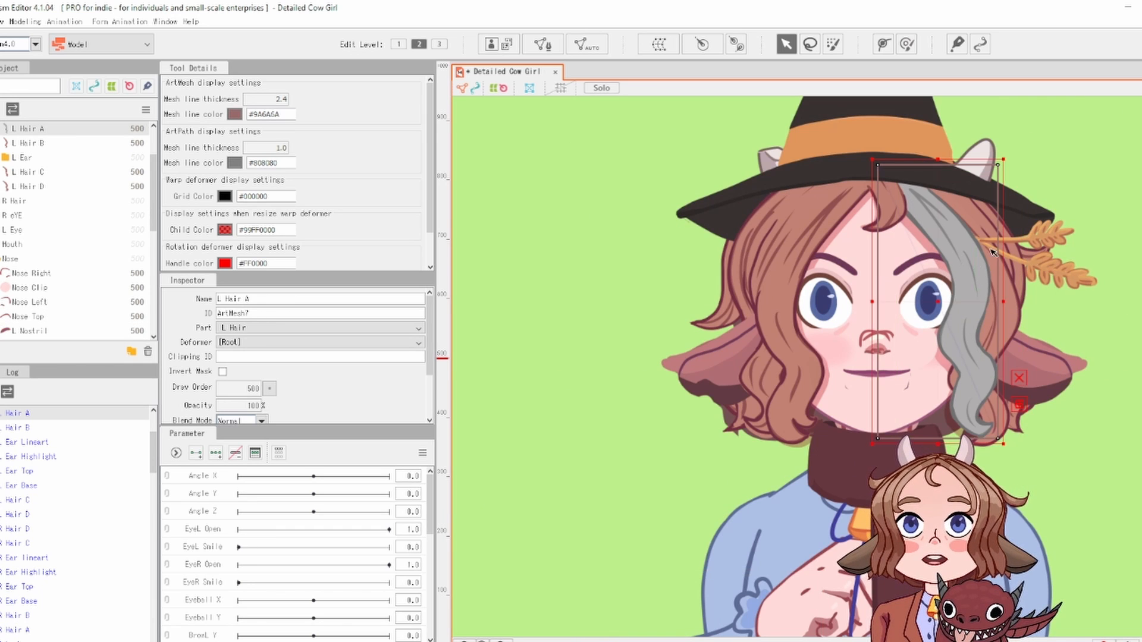
scroll(1010, 237, "up", 3)
scroll(1010, 237, "down", 3)
scroll(1013, 170, "up", 4)
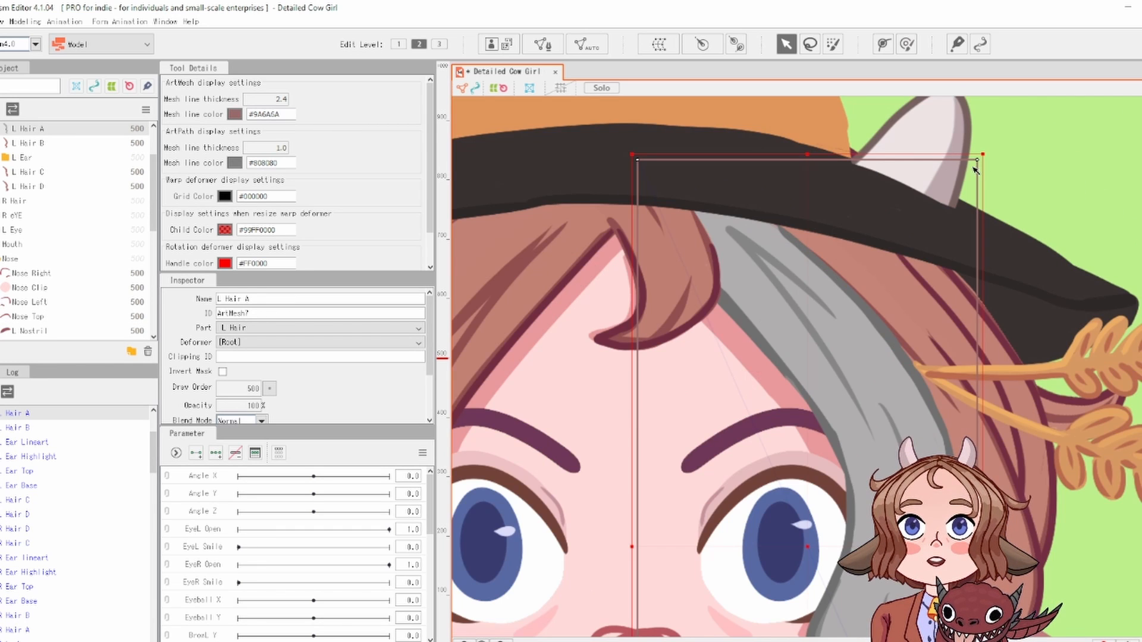
scroll(976, 170, "down", 1)
mouse_move(978, 161)
left_mouse_down()
mouse_move(823, 237)
mouse_move(1013, 132)
mouse_move(874, 452)
mouse_move(917, 286)
mouse_move(943, 98)
mouse_move(923, 95)
mouse_move(977, 161)
left_mouse_up()
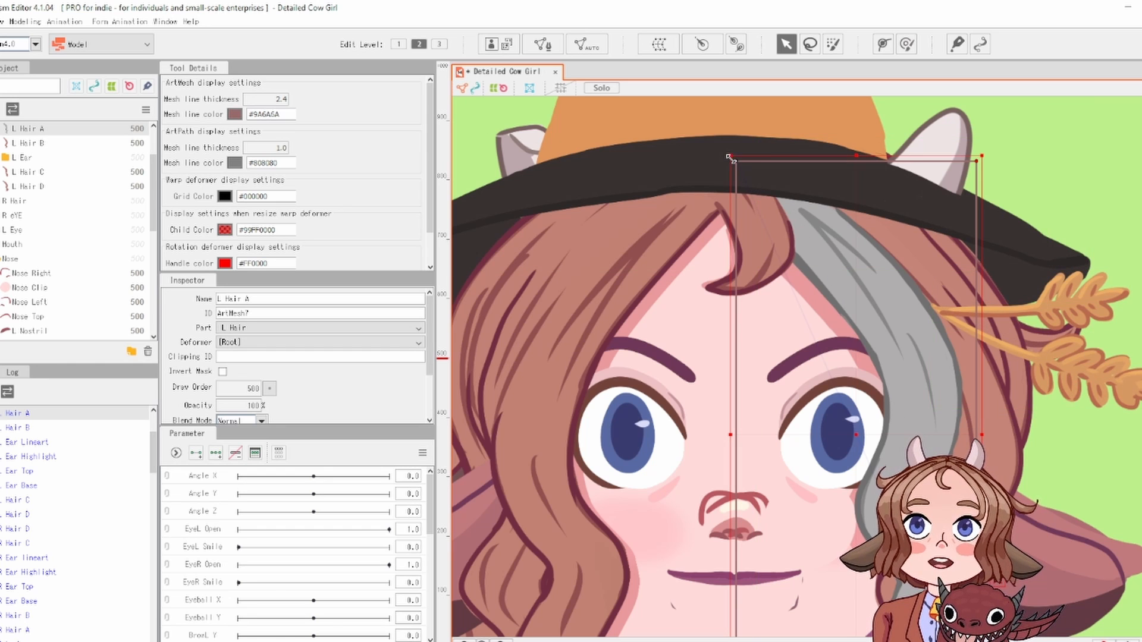
left_click_drag(736, 161, 778, 181)
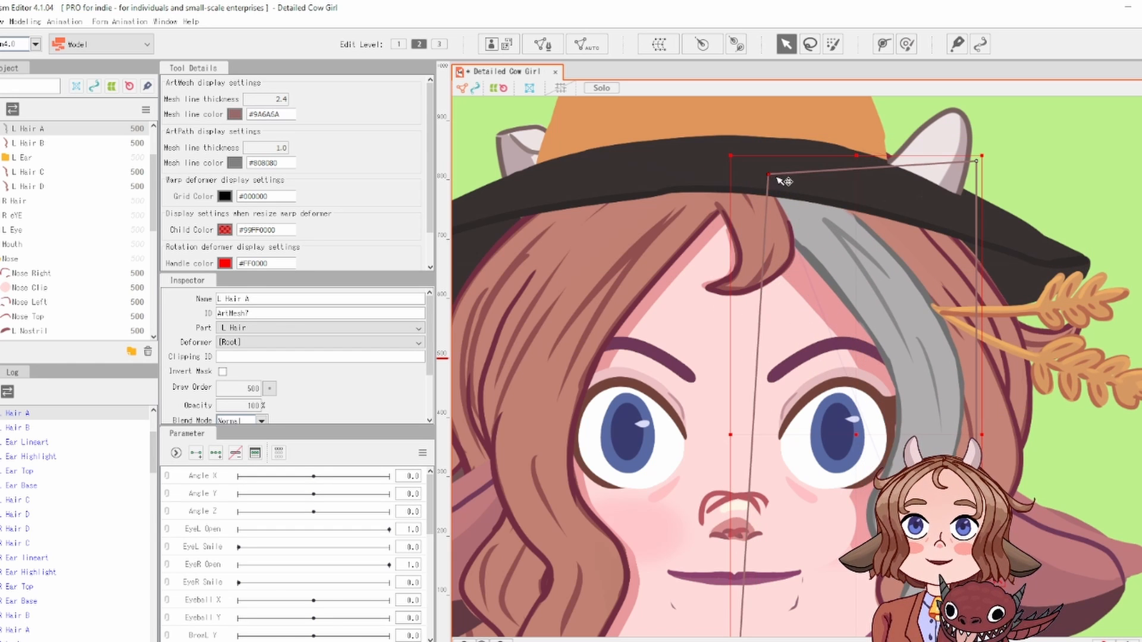
key("ctrl+z")
scroll(1048, 245, "down", 3)
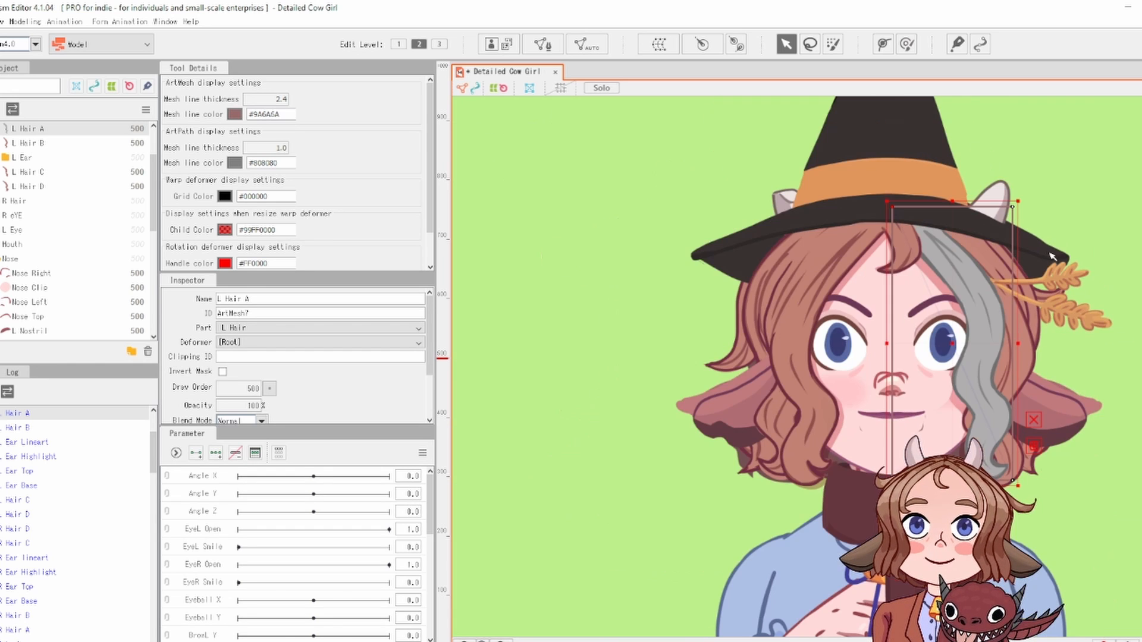
Step: Select the strand R Hair D beside the face and open it for manual mesh editing
left_click(813, 373)
scroll(814, 373, "up", 6)
scroll(820, 392, "down", 5)
scroll(816, 176, "up", 4)
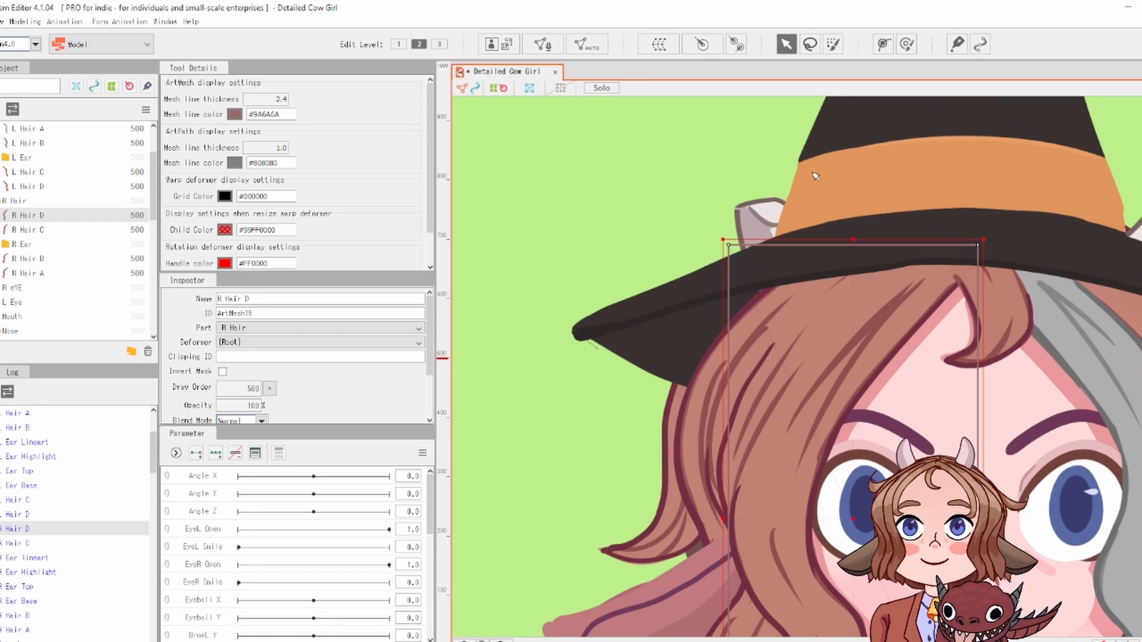
scroll(965, 209, "down", 4)
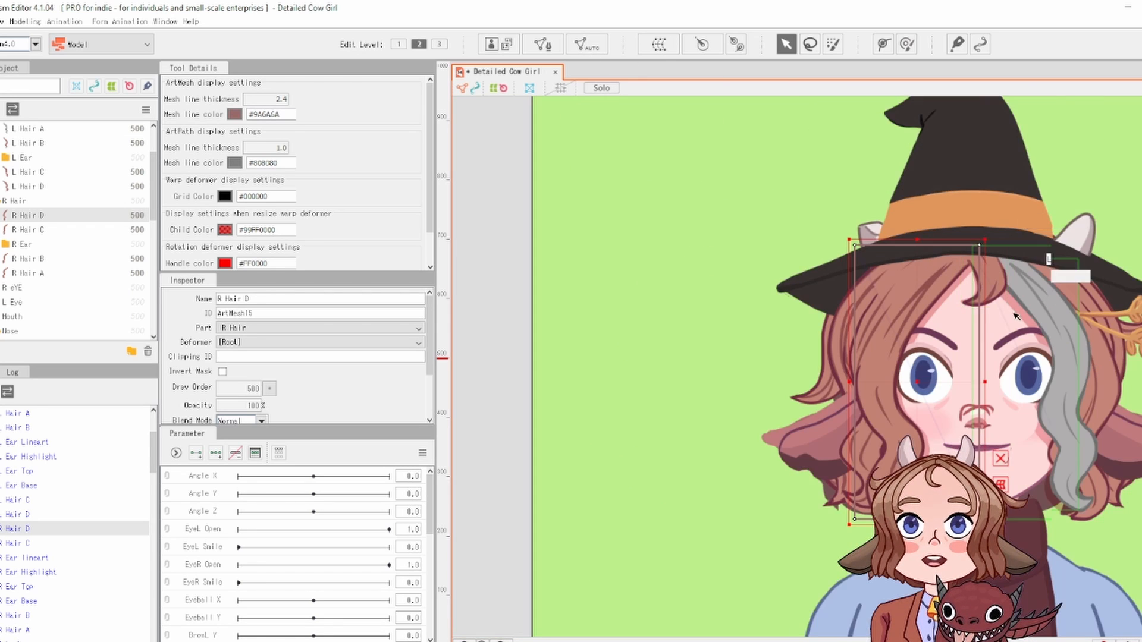
left_click_drag(999, 291, 714, 224)
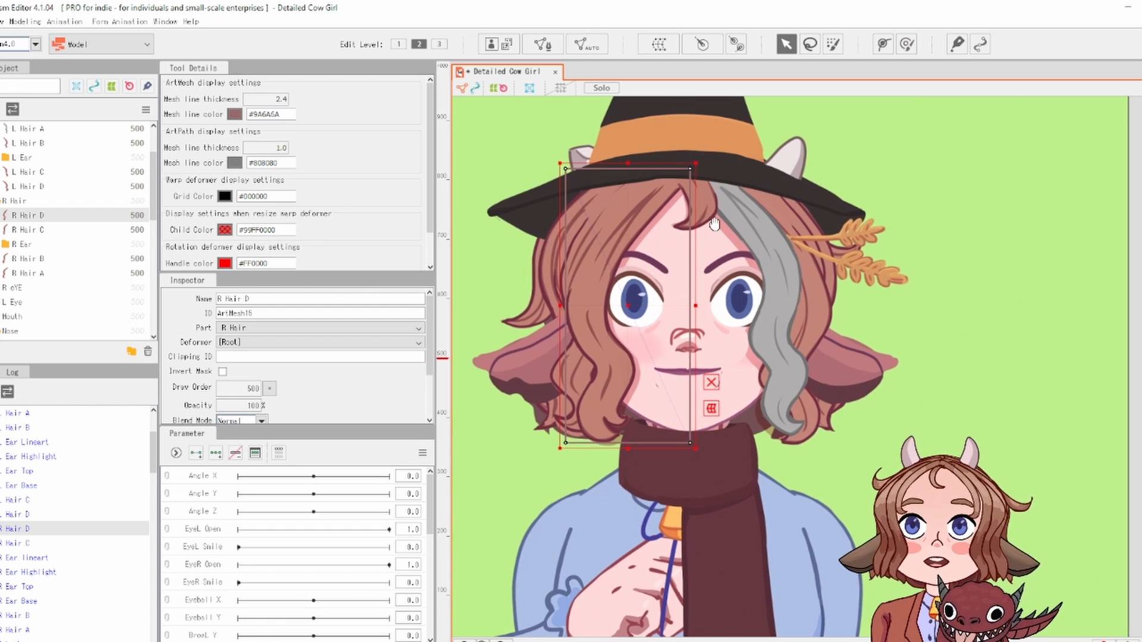
scroll(760, 170, "up", 3)
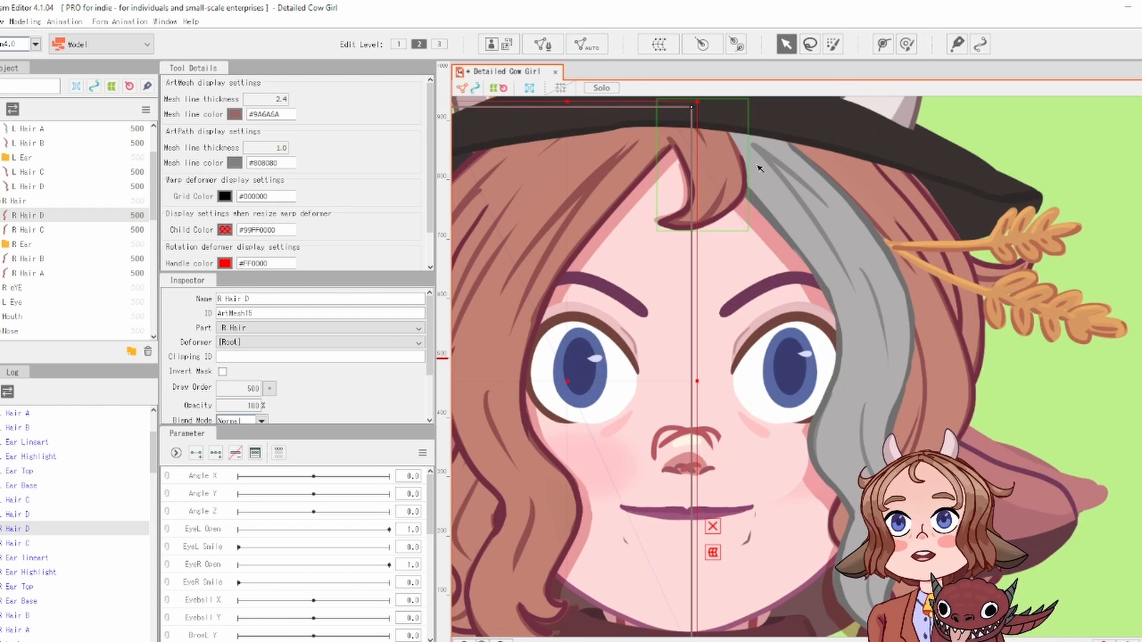
scroll(759, 169, "down", 3)
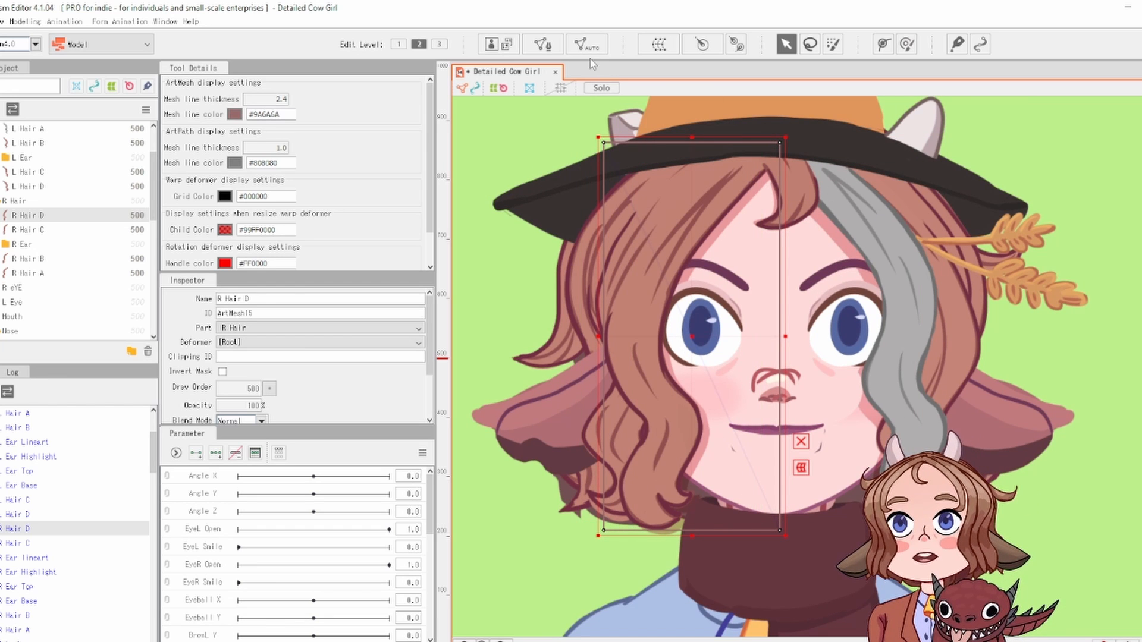
left_click(542, 44)
Step: Add vertices around the upper end of R Hair D, auto-connect them and apply the mesh
left_click(226, 93)
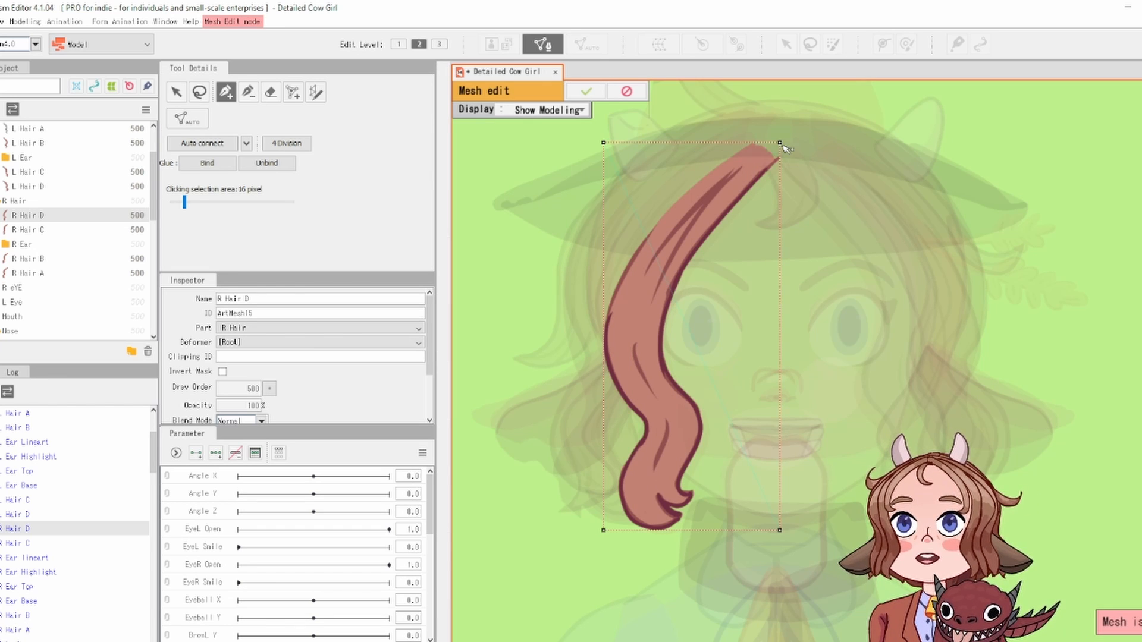
left_click(605, 144)
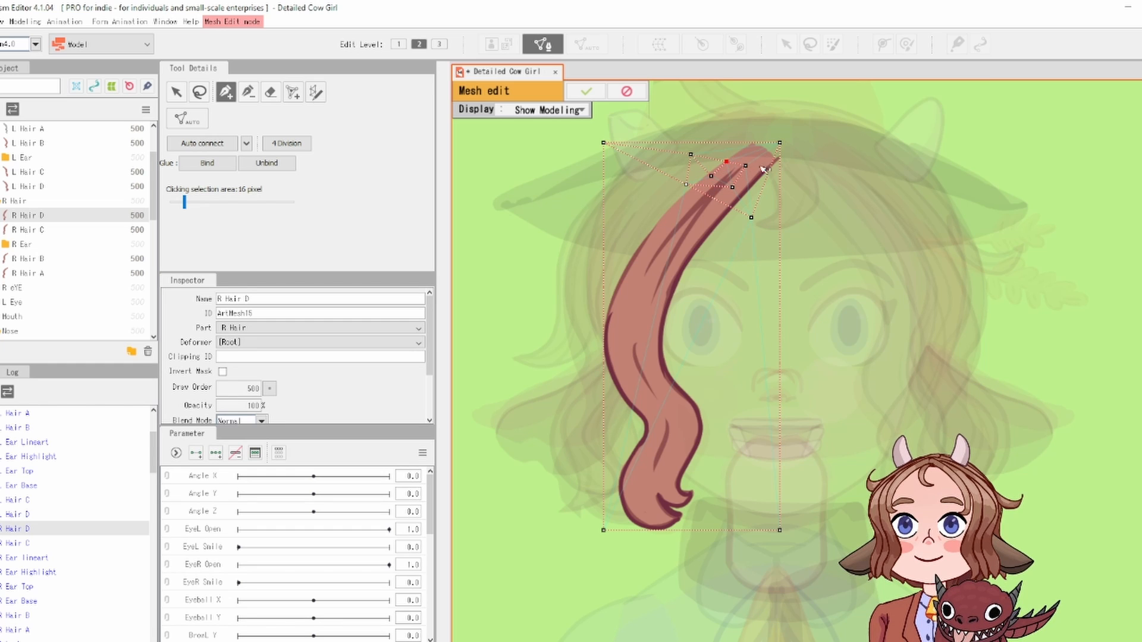
left_click(247, 146)
left_click(322, 158)
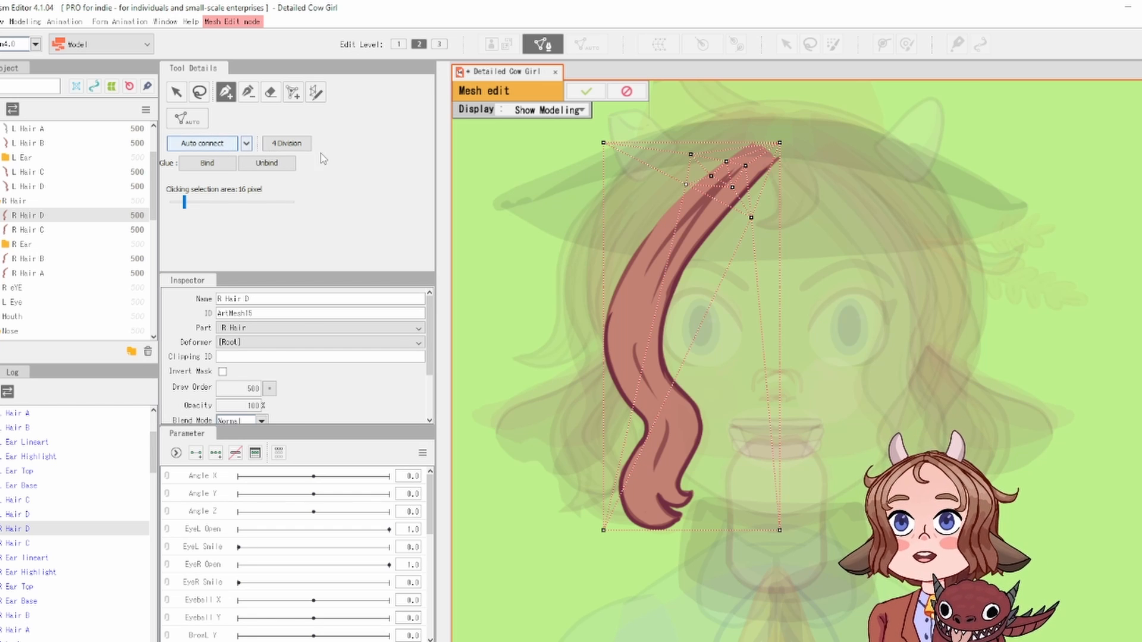
left_click(578, 93)
Step: Try deforming the upper end of R Hair D by moving individual mesh vertices, undoing the first move
scroll(734, 197, "up", 5)
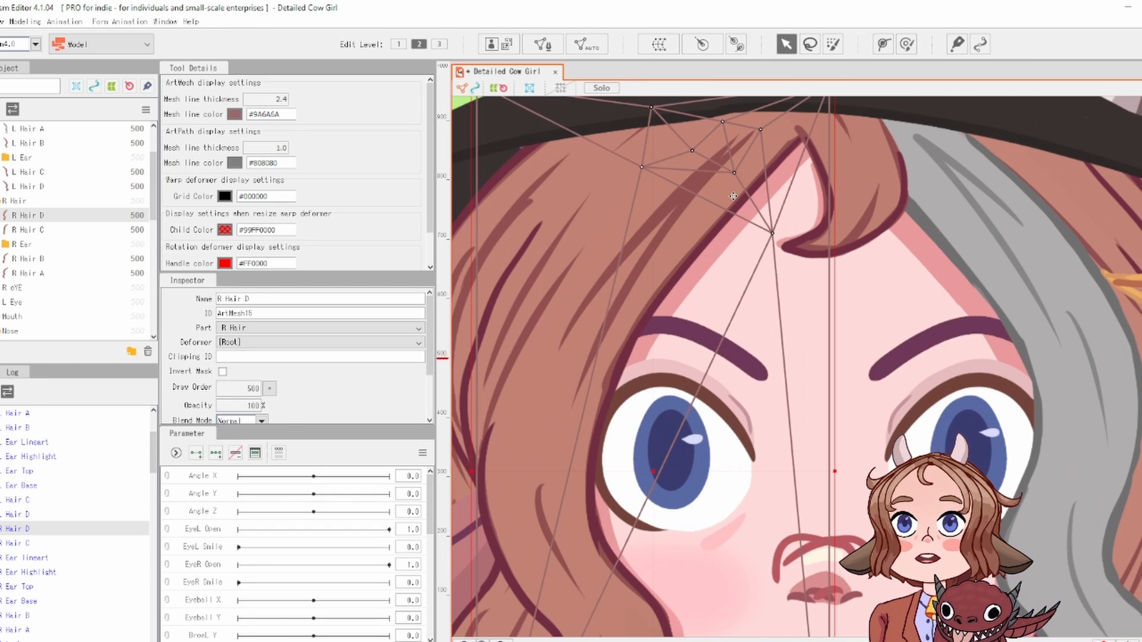
left_click_drag(735, 173, 708, 156)
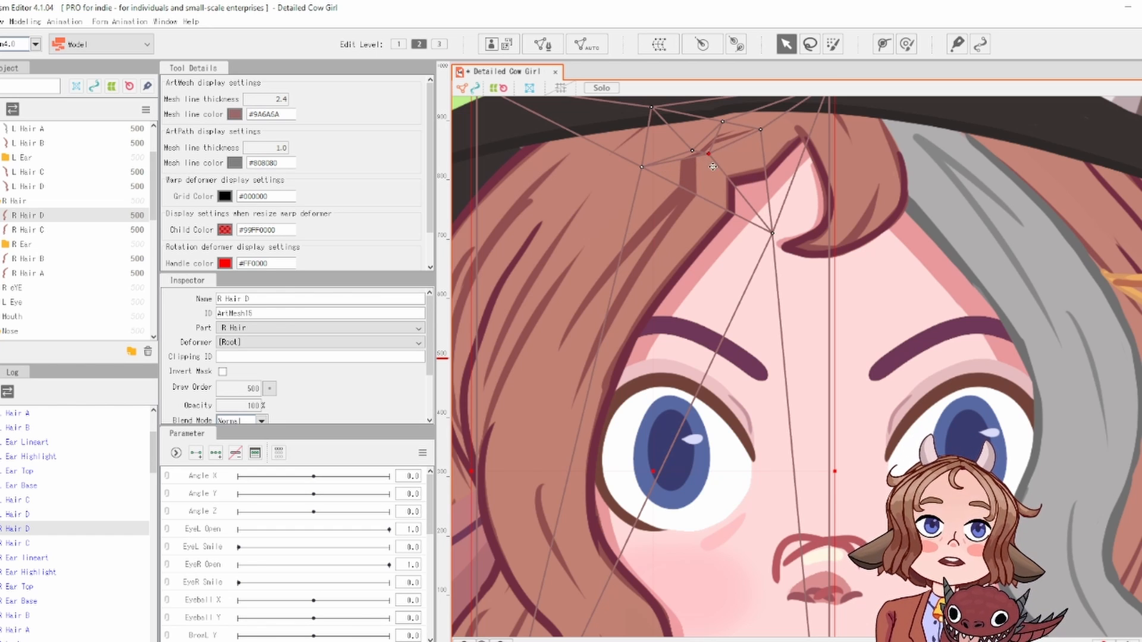
key("ctrl+z")
left_click_drag(760, 130, 790, 143)
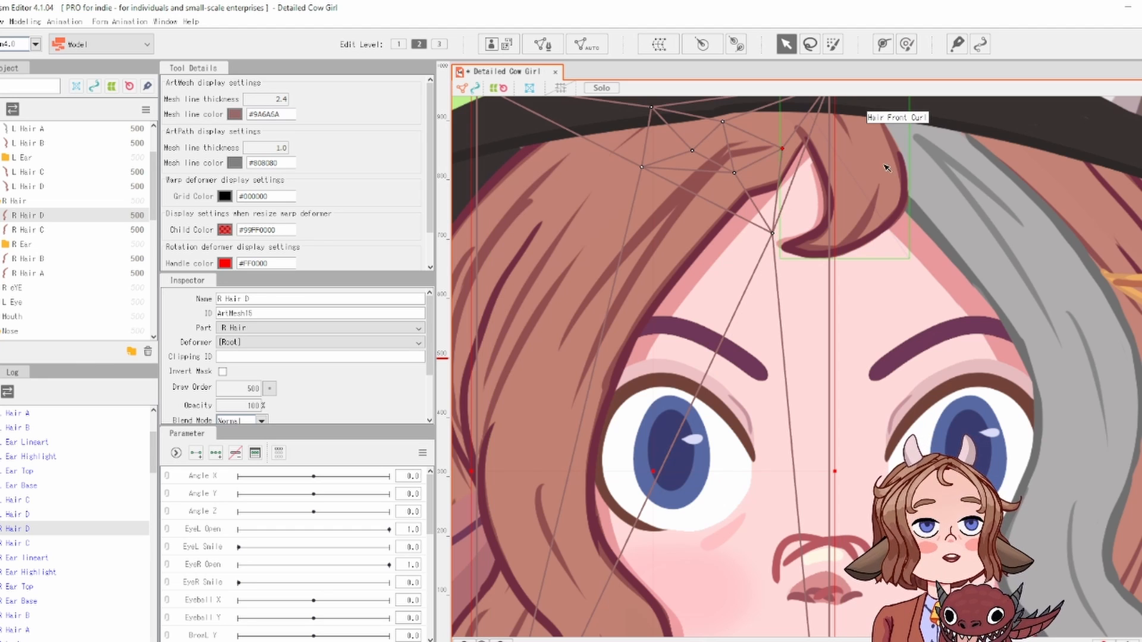
Step: Undo the last vertex move and the manual mesh edit on R Hair D
key("ctrl+z")
scroll(857, 214, "down", 3)
scroll(881, 245, "up", 3)
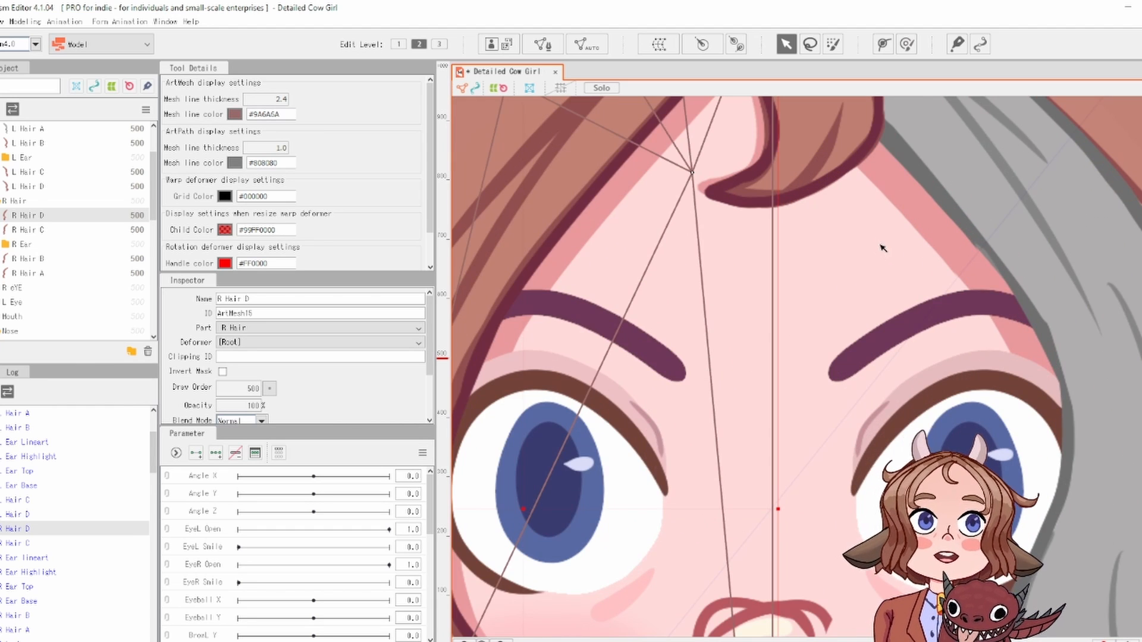
scroll(881, 245, "down", 3)
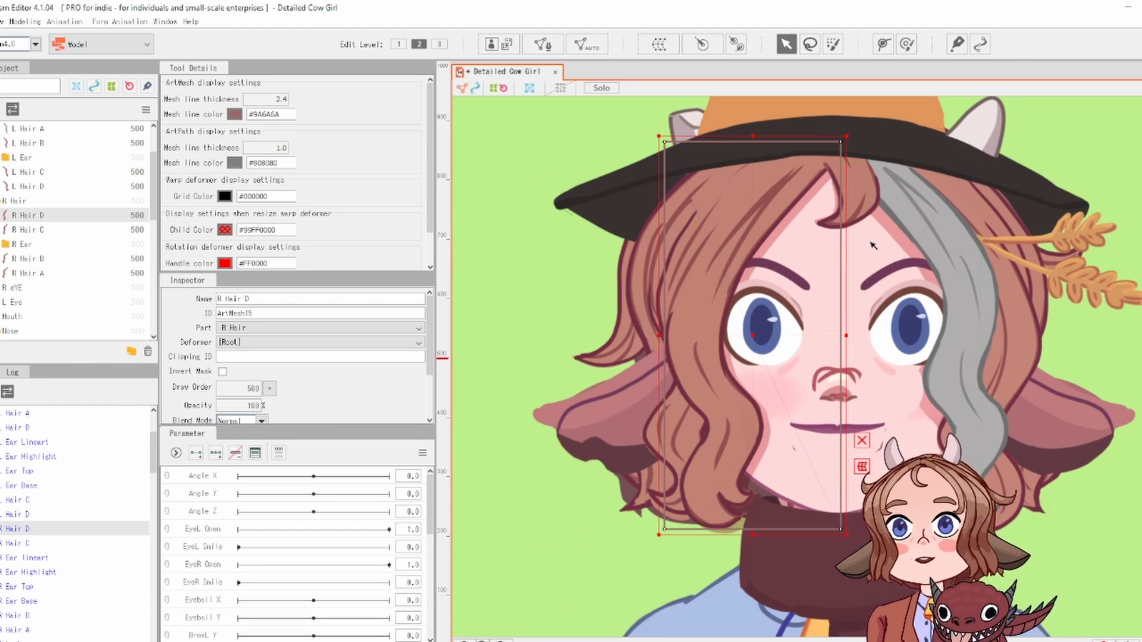
scroll(1016, 233, "down", 2)
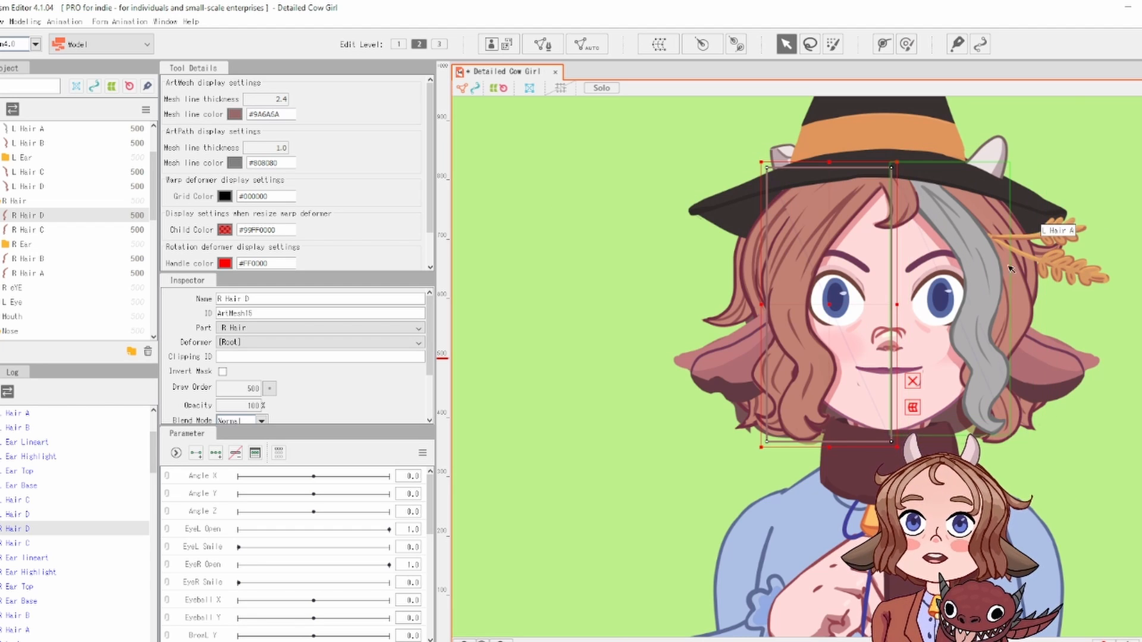
scroll(950, 256, "down", 2)
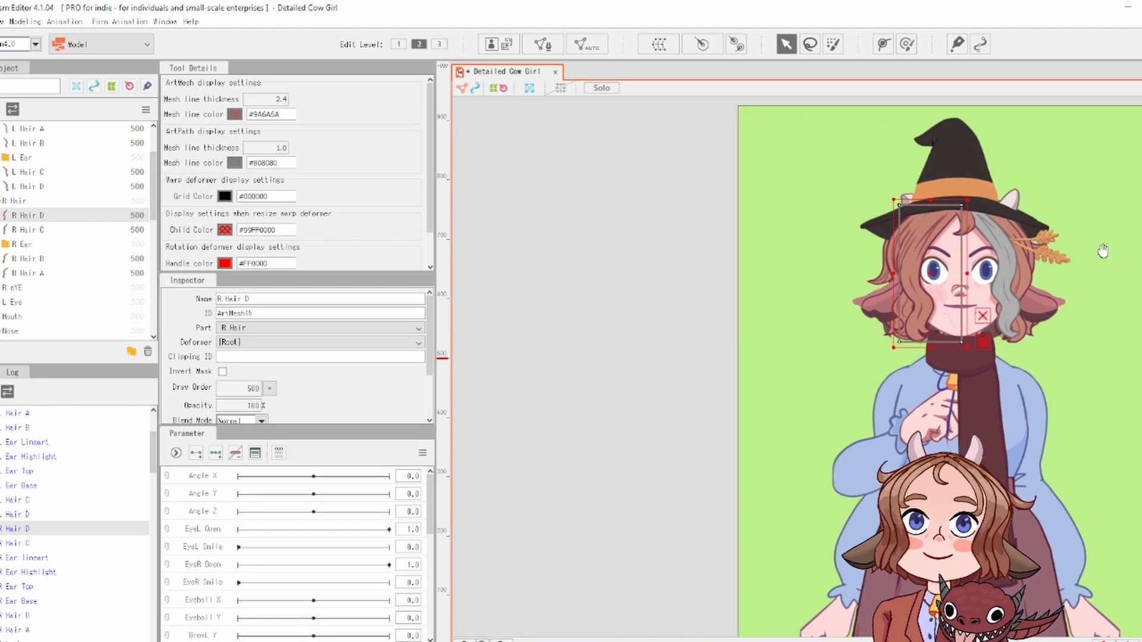
Step: Select all parts of the character and generate their meshes automatically with the Standard preset
scroll(931, 228, "down", 2)
left_click_drag(931, 228, 873, 255)
scroll(895, 281, "up", 1)
scroll(895, 286, "down", 1)
key("ctrl+a")
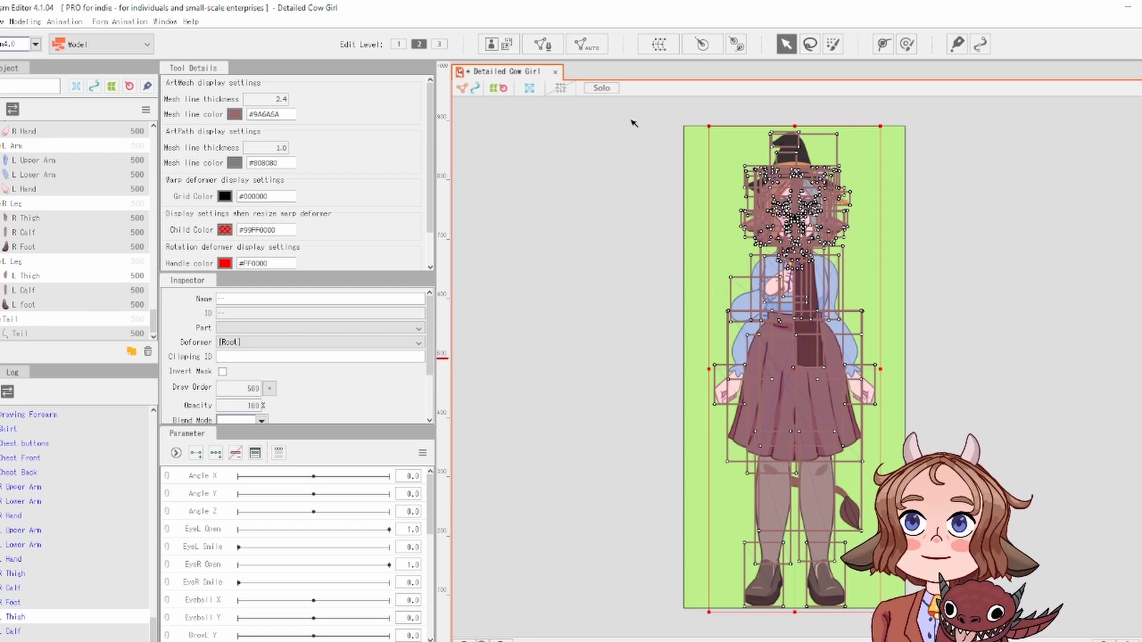
left_click(592, 48)
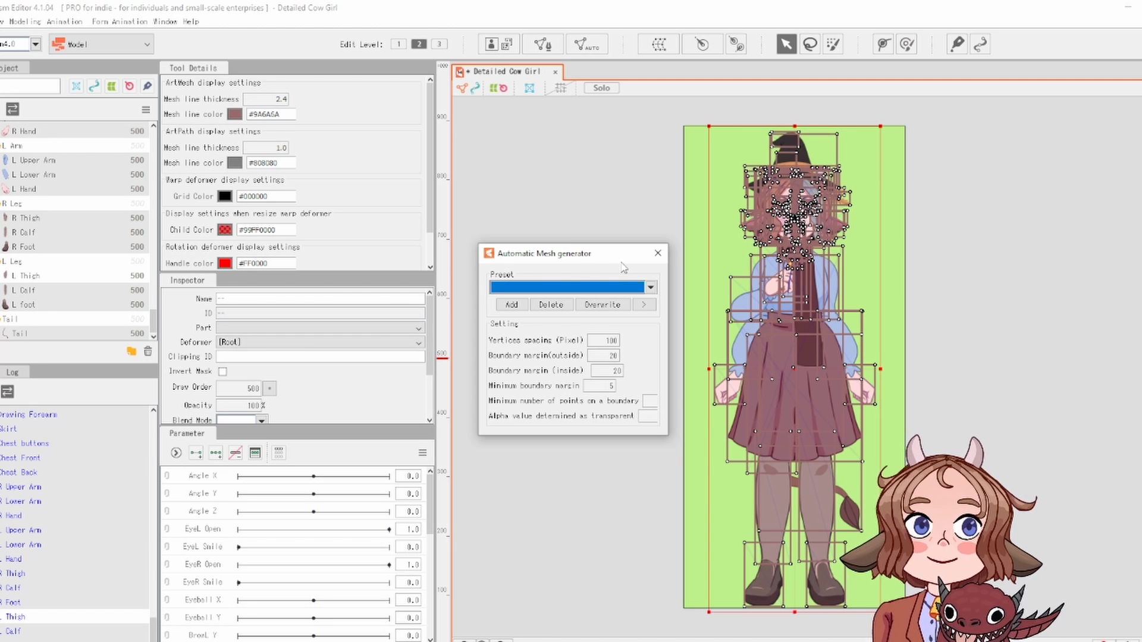
scroll(821, 300, "up", 3)
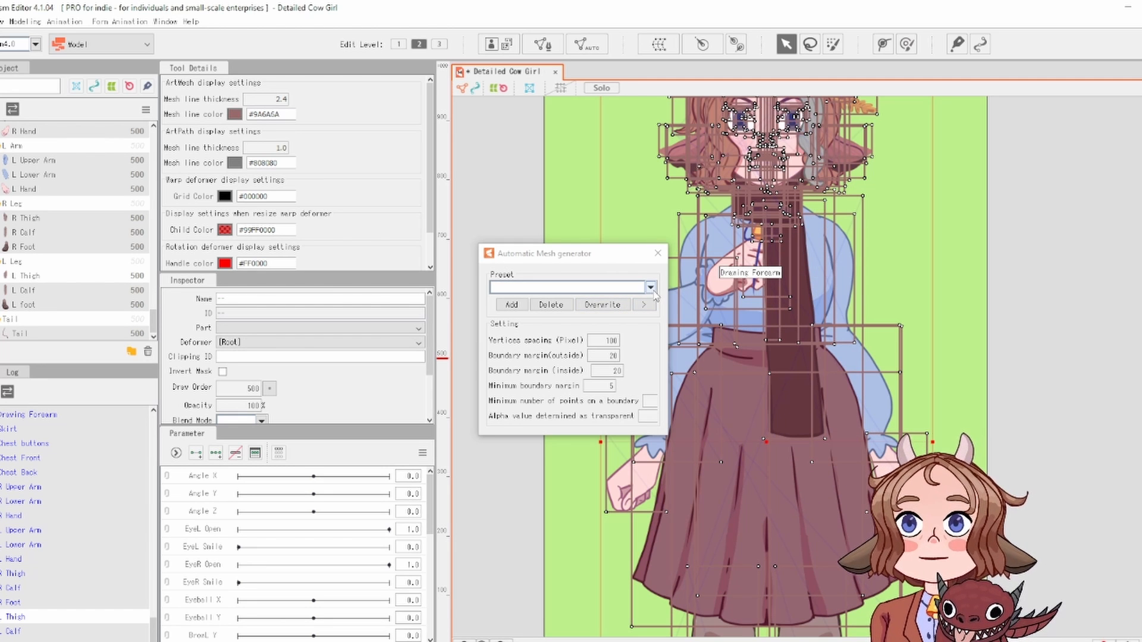
left_click(652, 288)
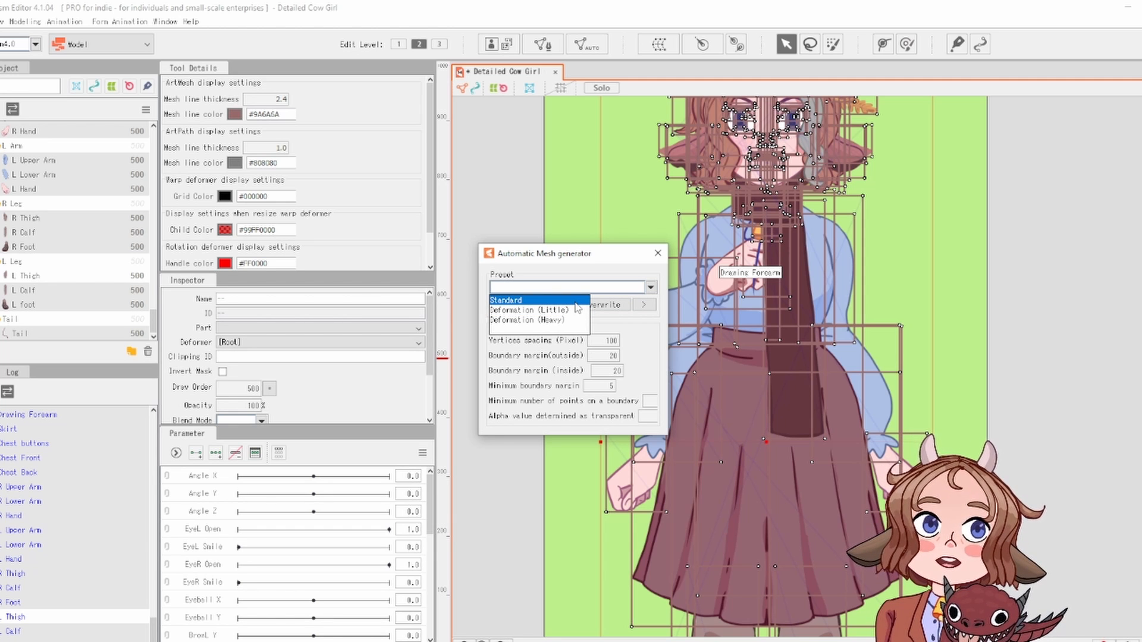
left_click(576, 303)
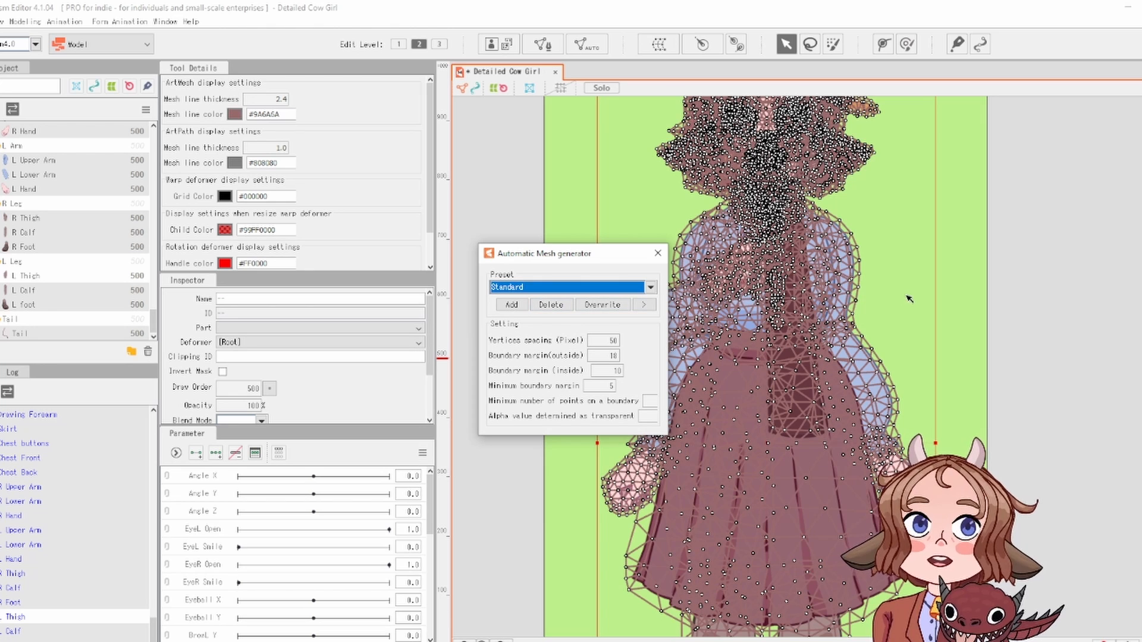
Step: Check the generated meshes on the body, close the Automatic Mesh generator and deselect all parts
scroll(960, 321, "down", 2)
scroll(952, 336, "up", 4)
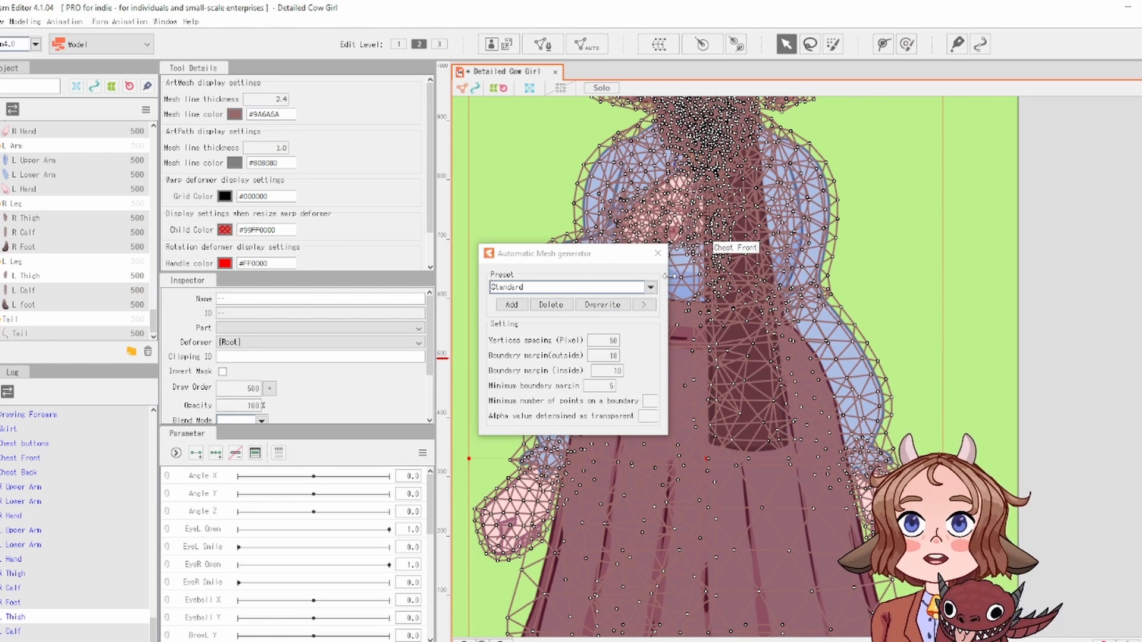
left_click(658, 254)
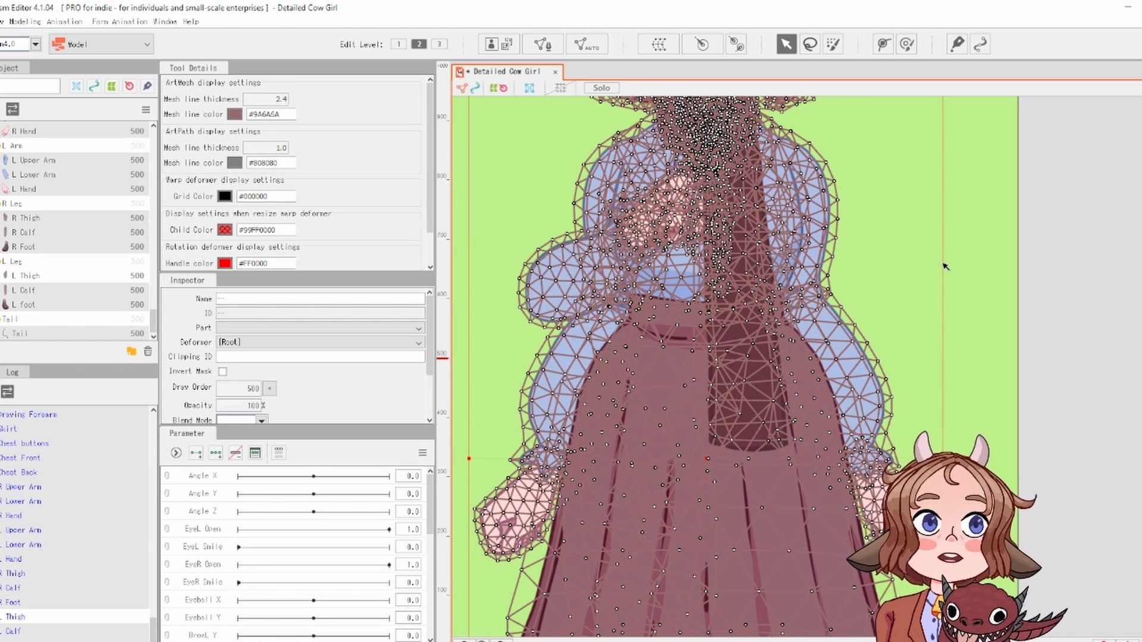
scroll(945, 266, "down", 4)
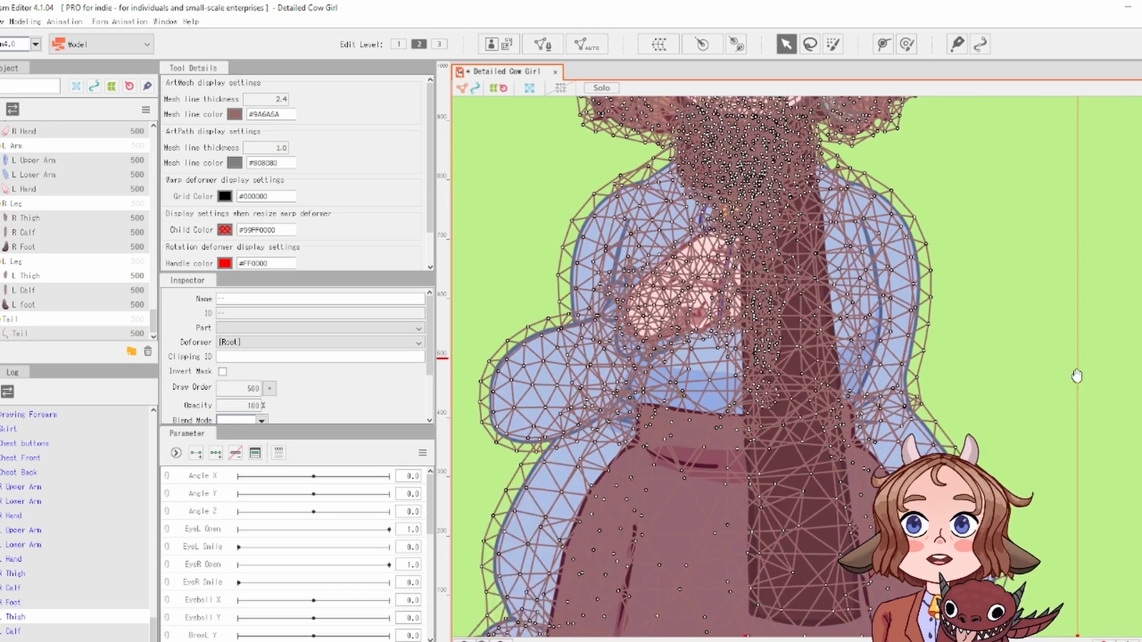
left_click_drag(1020, 265, 986, 276)
left_click(1107, 217)
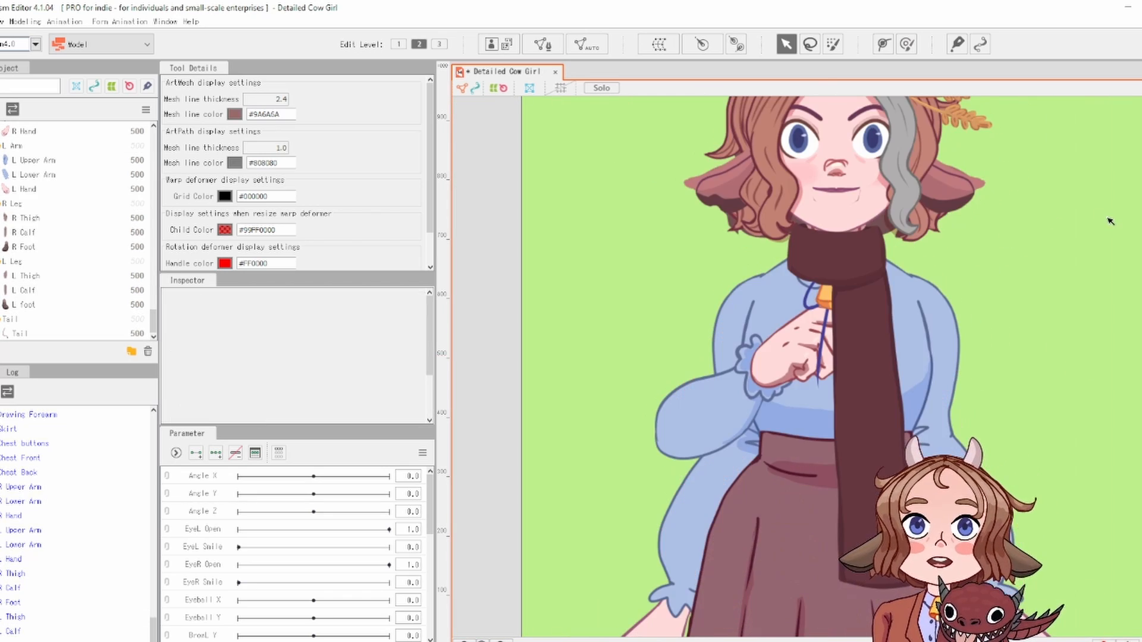
Step: Select the Scarf Main part and generate its mesh automatically with the Deformation (Heavy) preset
left_click(871, 329)
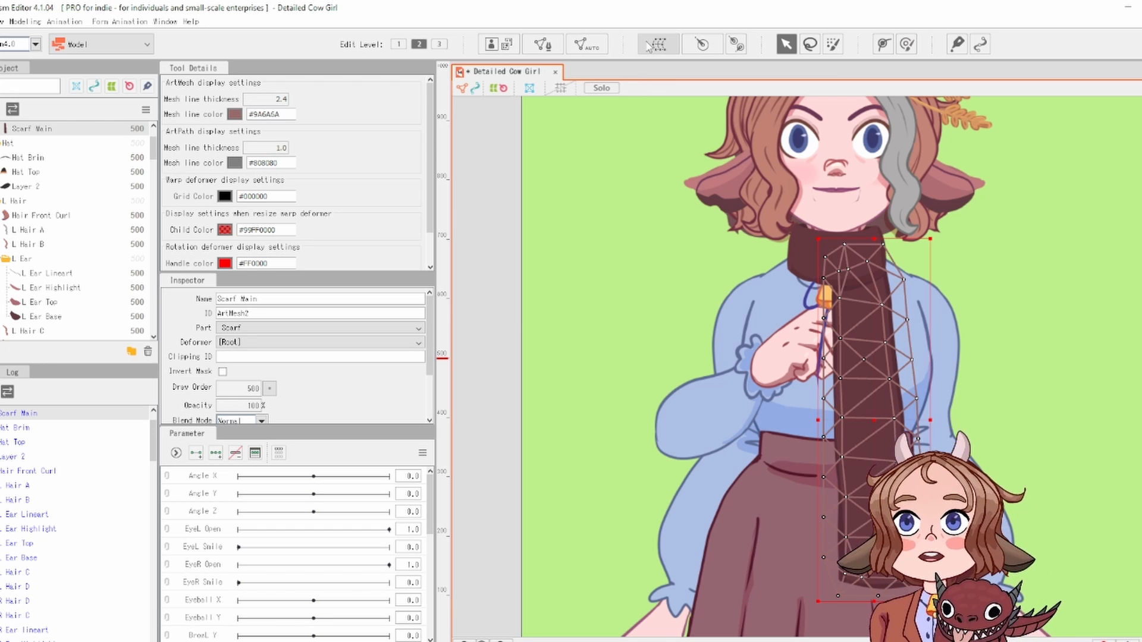
left_click(589, 47)
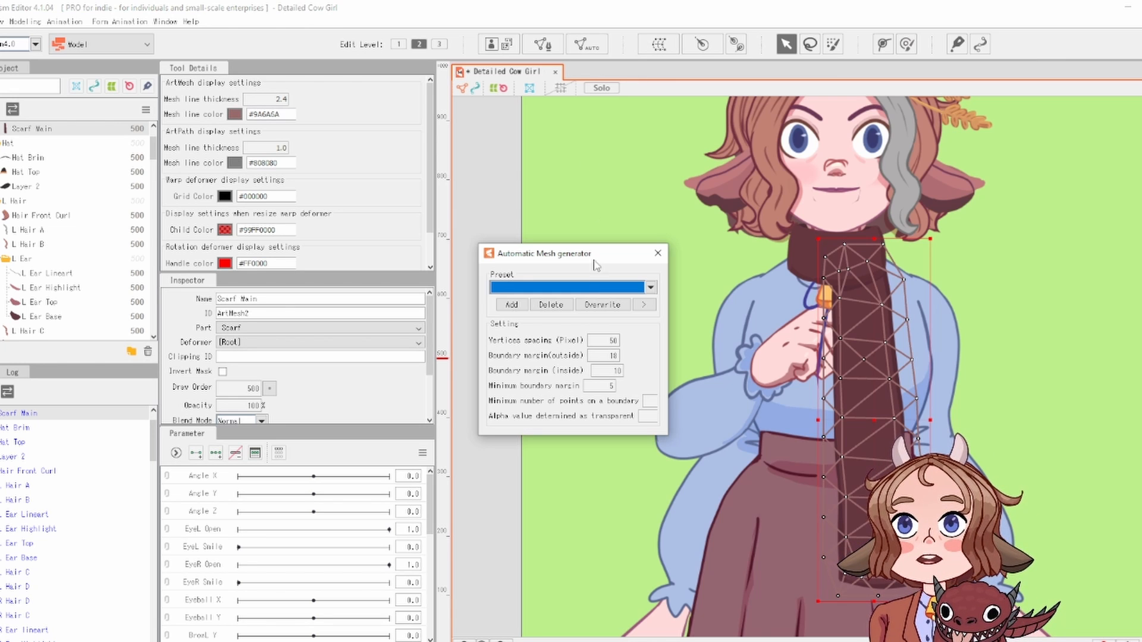
left_click(651, 288)
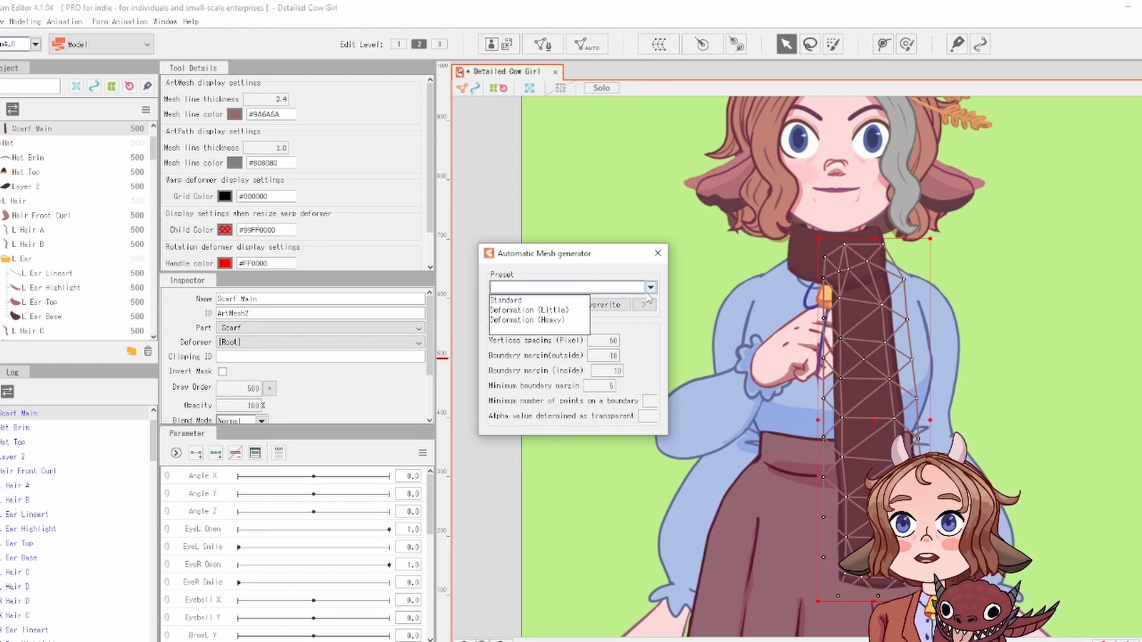
left_click(573, 321)
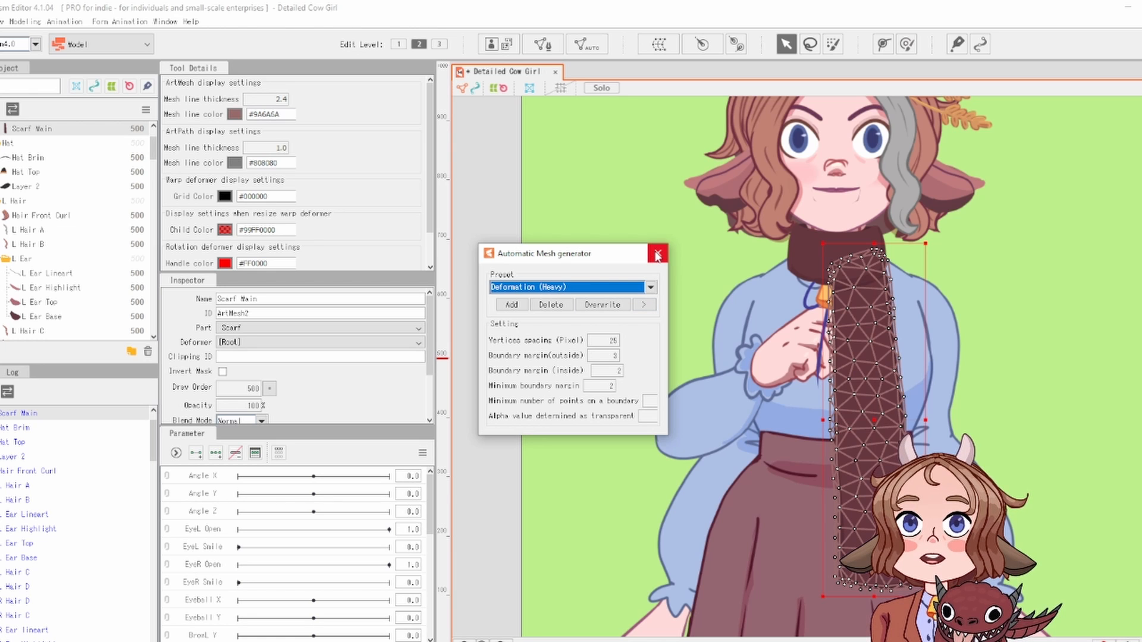
Step: Try bending the hanging scarf with the Deform Brush at a brush size of about 864 px
left_click(886, 48)
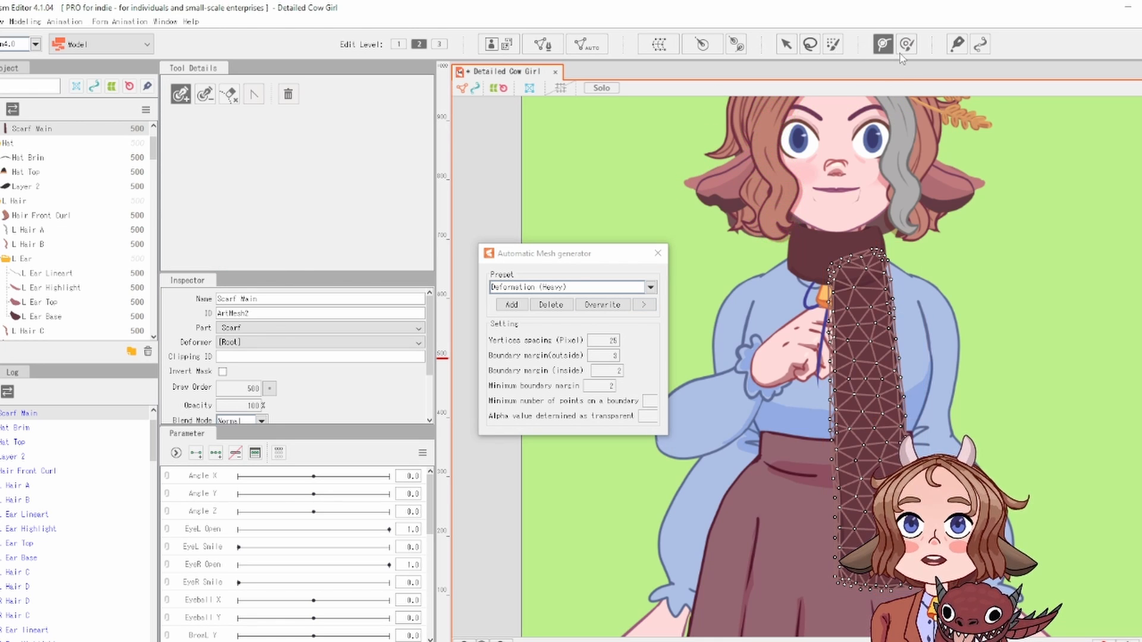
left_click(903, 51)
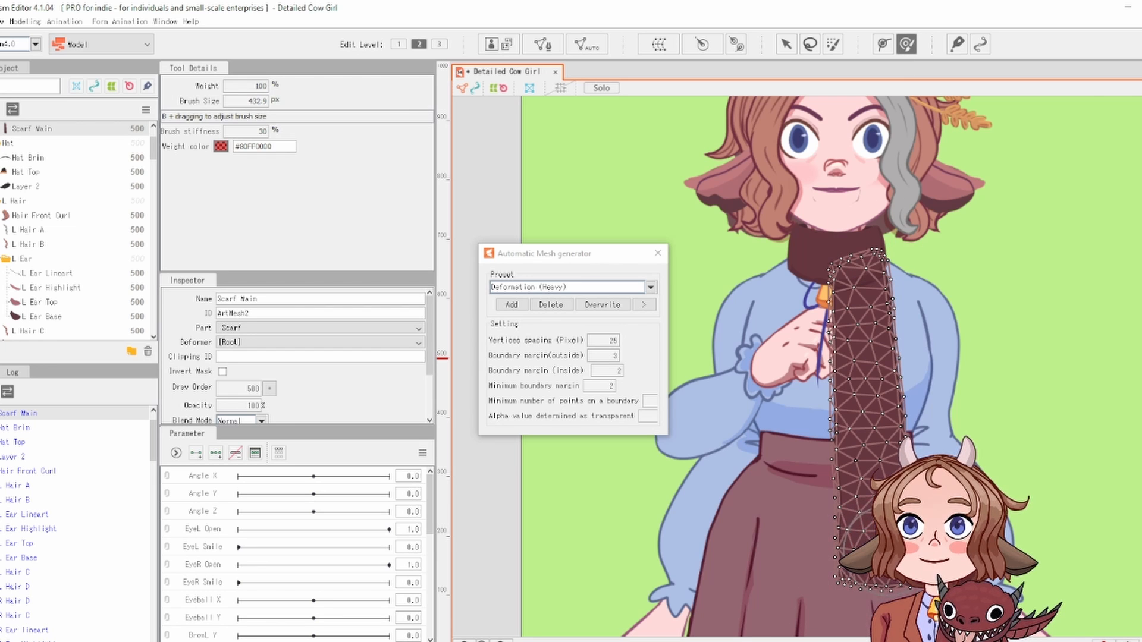
left_click_drag(1010, 440, 1011, 559)
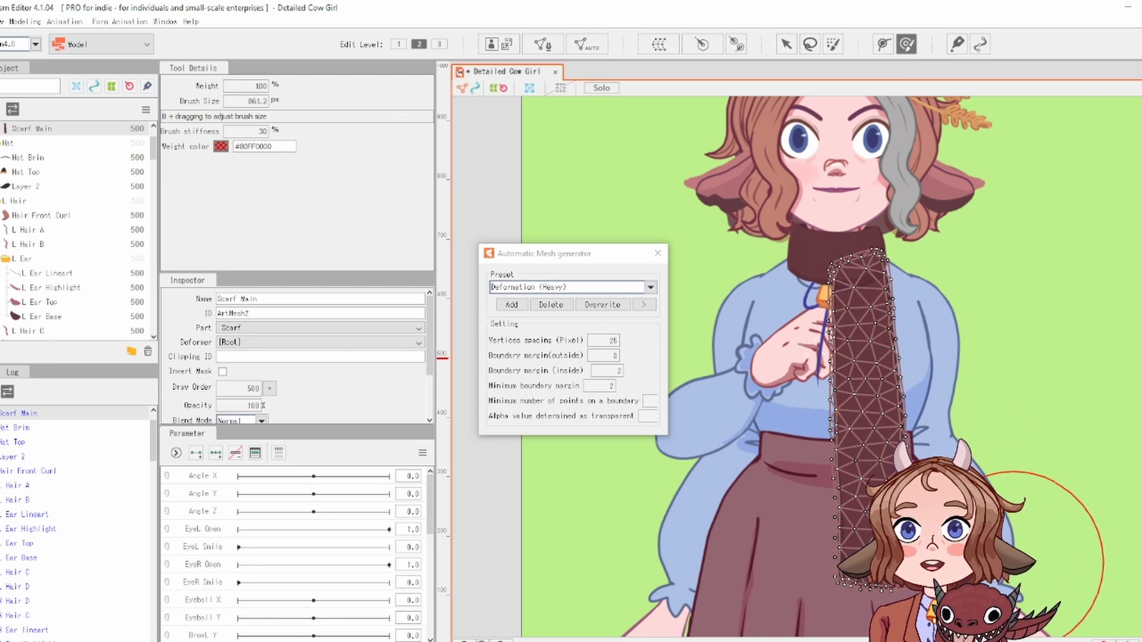
mouse_move(853, 546)
left_mouse_down()
mouse_move(858, 477)
mouse_move(877, 457)
mouse_move(864, 419)
left_mouse_up()
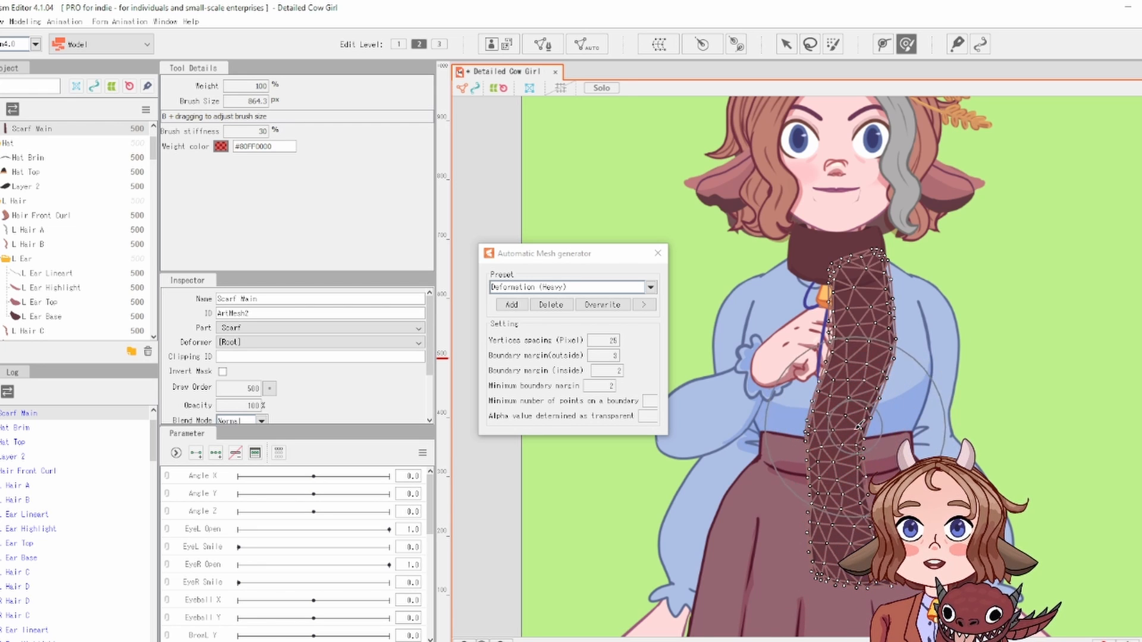
Step: Undo the scarf deformations and the Deformation (Heavy) mesh on Scarf Main
key("ctrl+z")
key("ctrl+z")
key("ctrl+z")
key("ctrl+z")
key("ctrl+z")
key("ctrl+z")
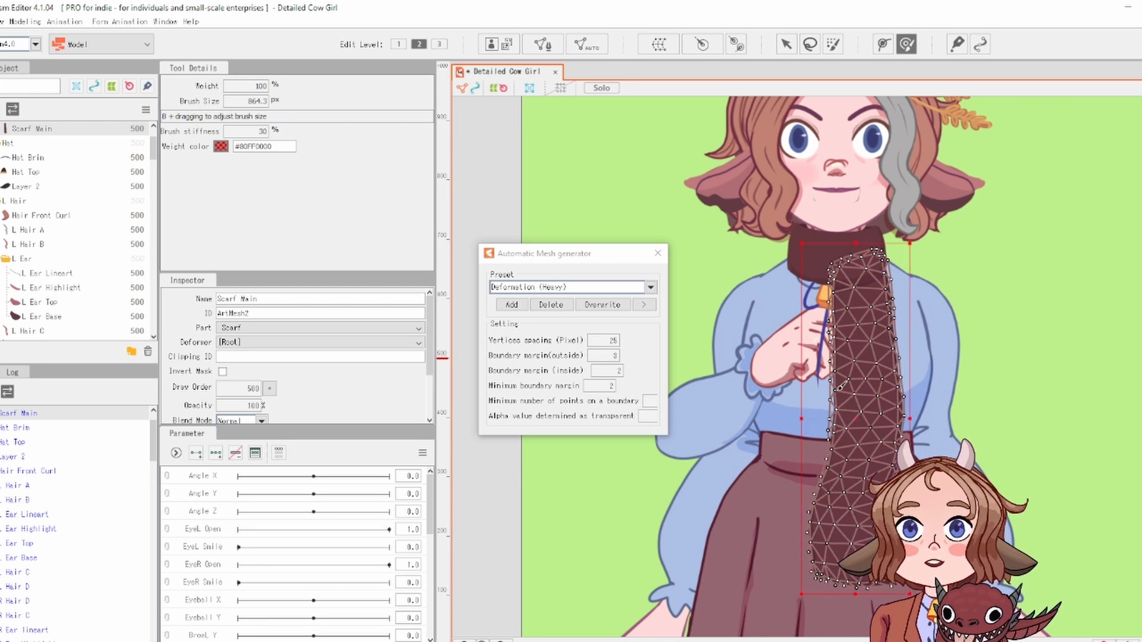
key("ctrl+z")
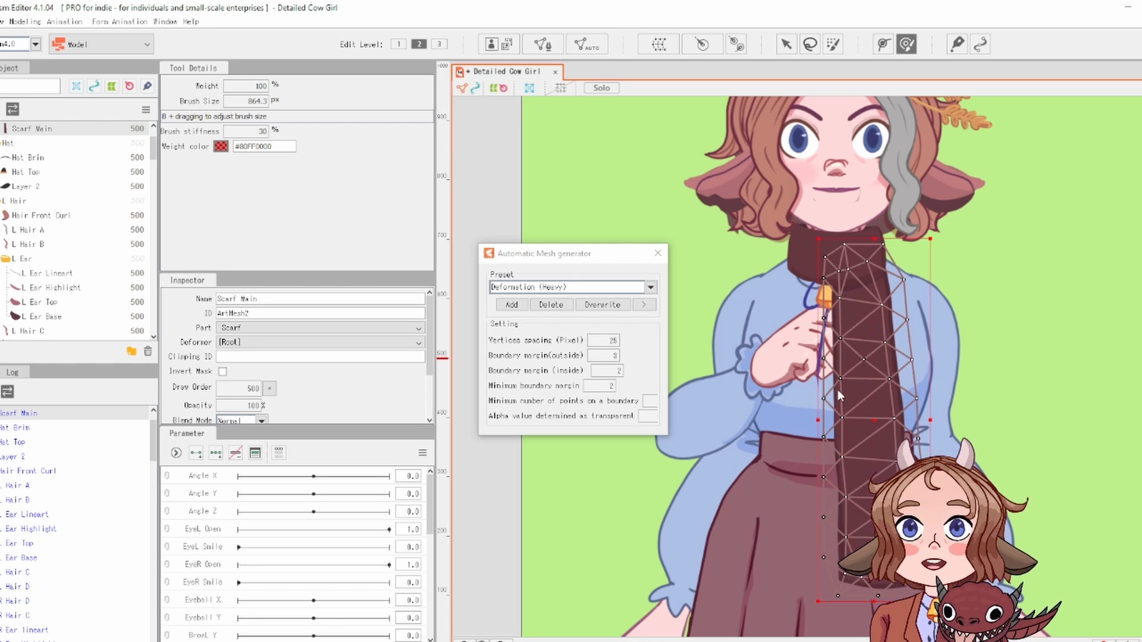
Step: Try deforming the hanging scarf on its Standard mesh with the Deform Brush, and undo the strokes
left_click_drag(890, 505, 840, 524)
left_click_drag(856, 476, 822, 462)
key("ctrl+z")
key("ctrl+z")
key("ctrl+z")
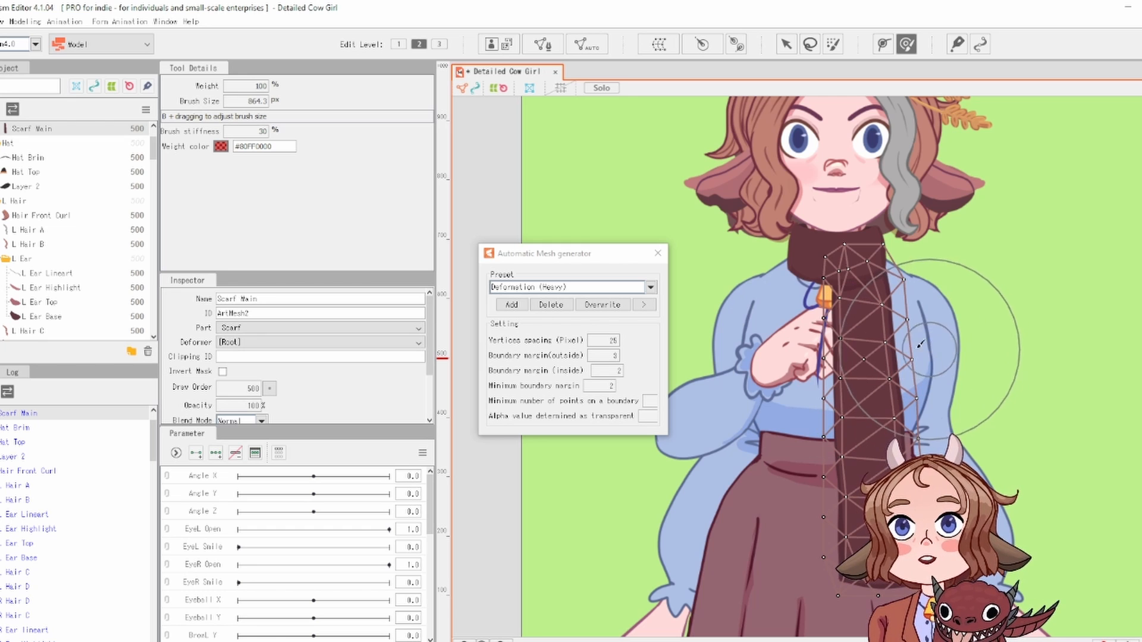
Step: Apply the Deformation (Heavy) mesh preset to Scarf Main again and reduce the Deform Brush size to about 291 px
left_click(651, 288)
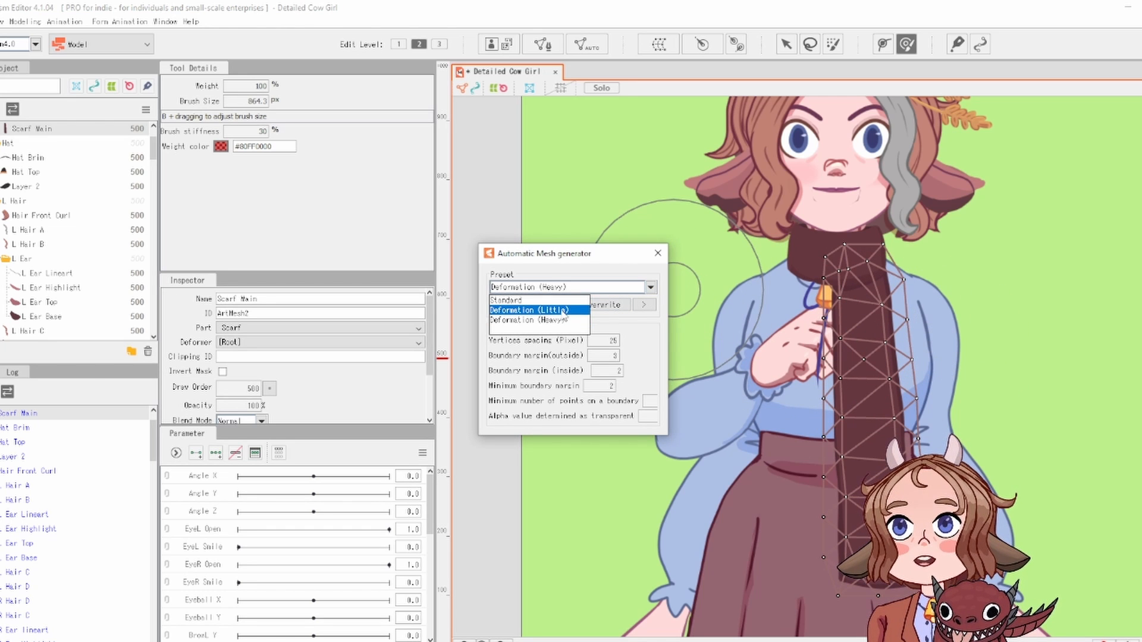
left_click(565, 320)
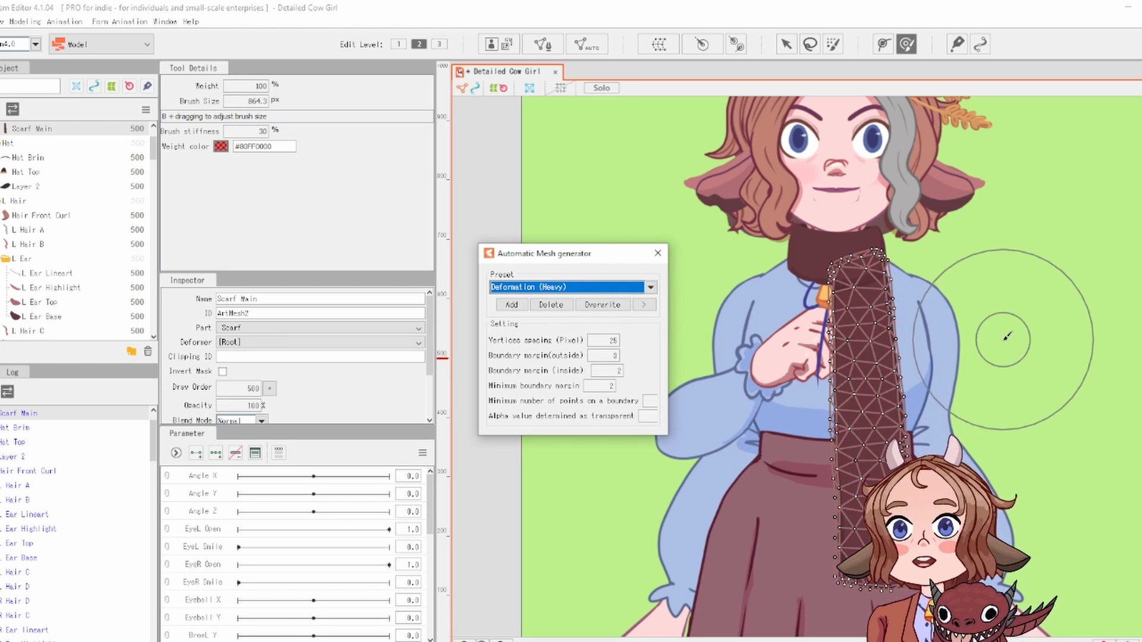
left_click(1005, 292)
key("b")
left_click_drag(1020, 341, 983, 370)
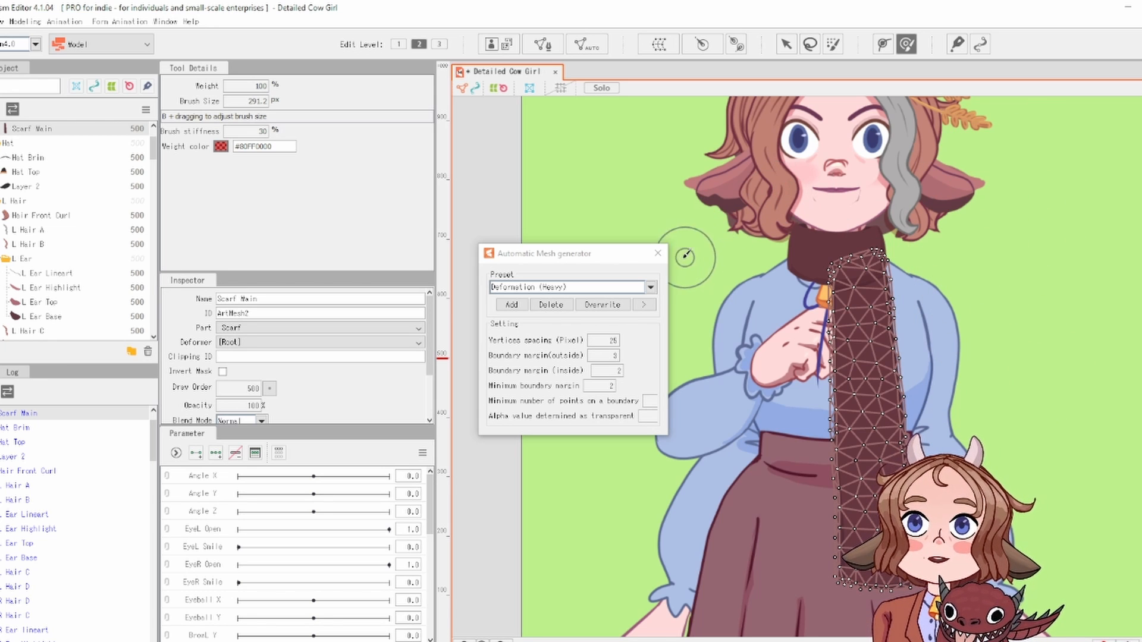
left_click(660, 252)
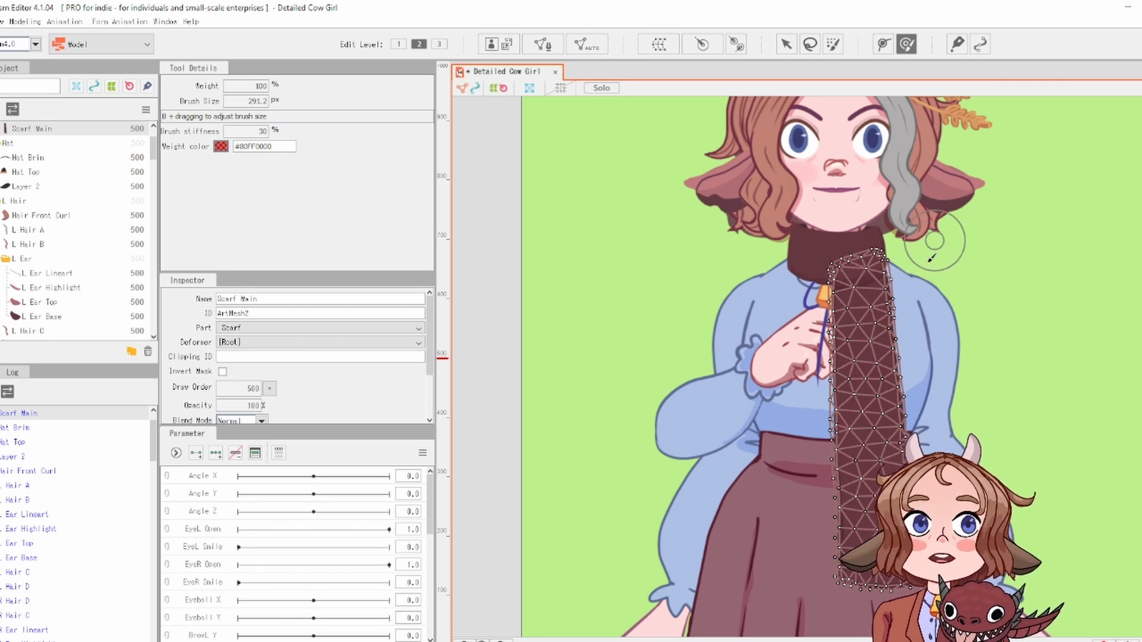
Step: Examine the meshes of facial parts up close by selecting Bottom Lip, Top Lip and L Brow in turn
scroll(952, 273, "up", 2)
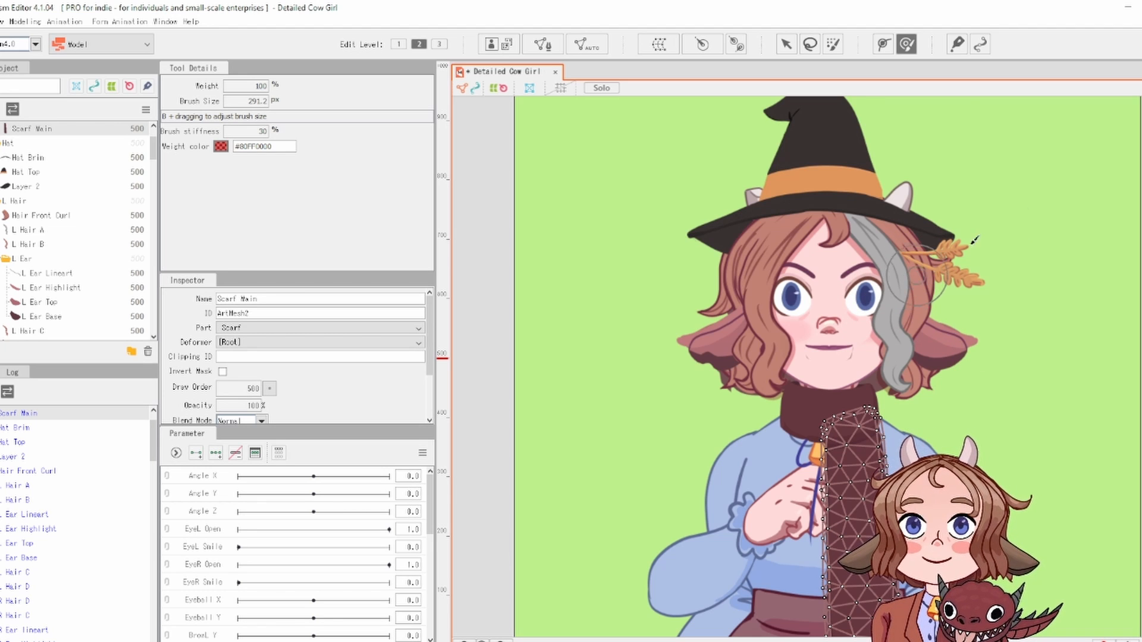
scroll(951, 261, "up", 3)
scroll(969, 250, "down", 2)
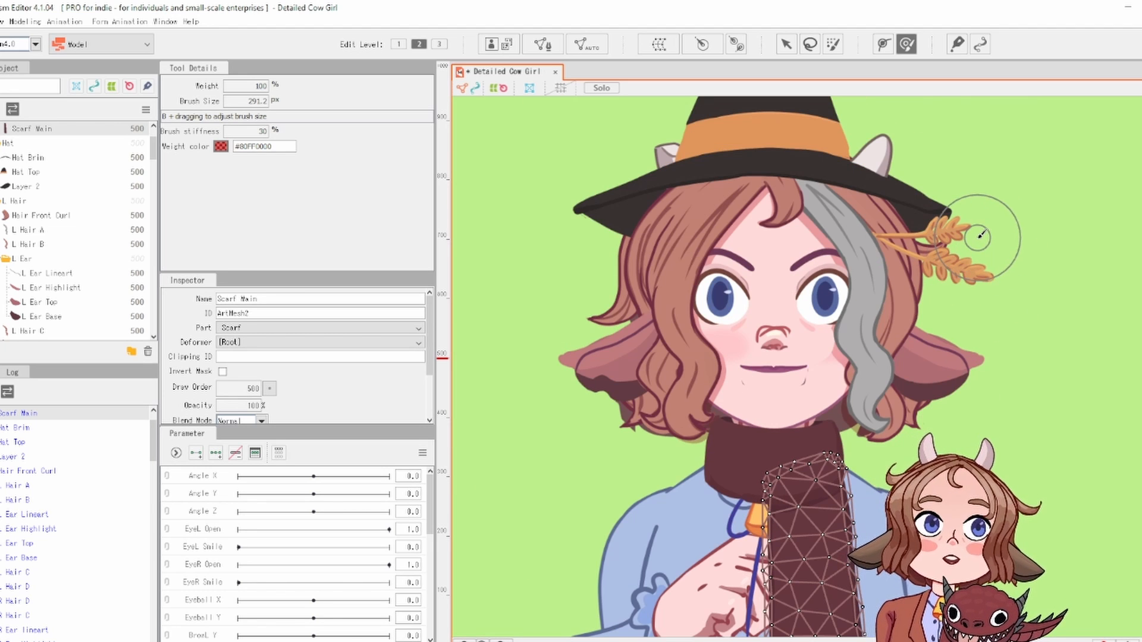
scroll(978, 238, "up", 2)
left_click_drag(979, 235, 1109, 219)
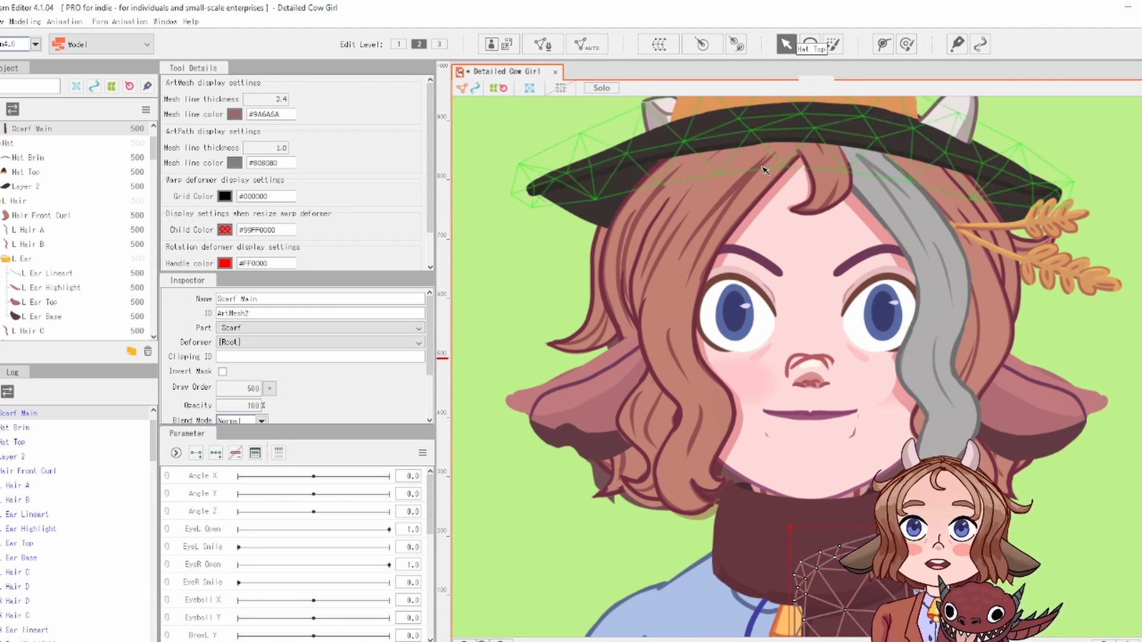
scroll(824, 431, "up", 5)
scroll(824, 417, "down", 3)
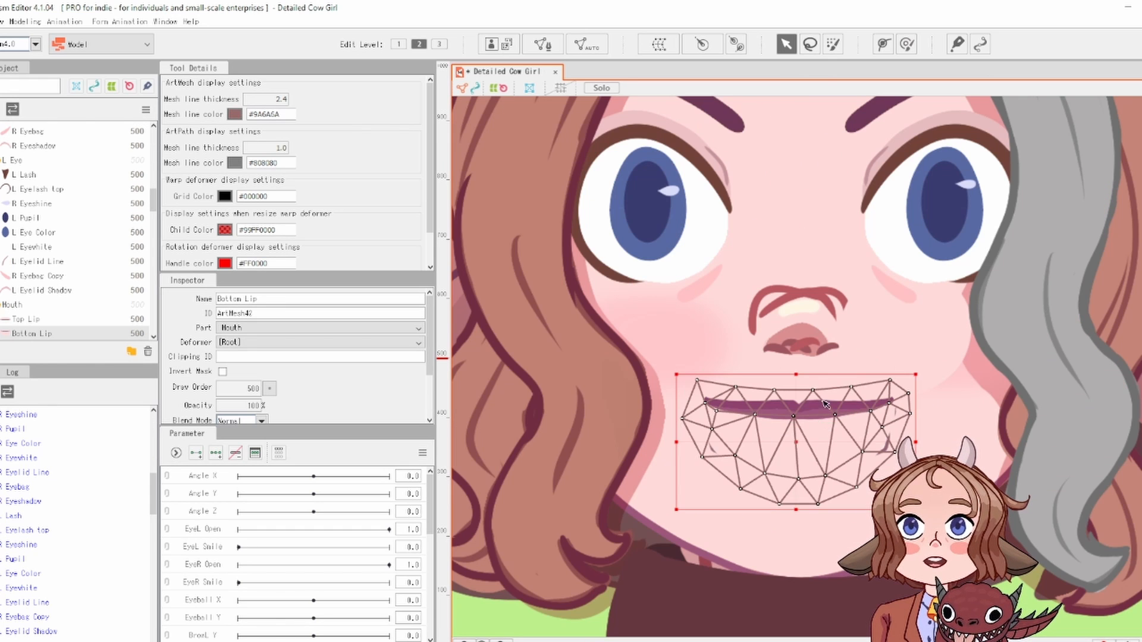
left_click(824, 384)
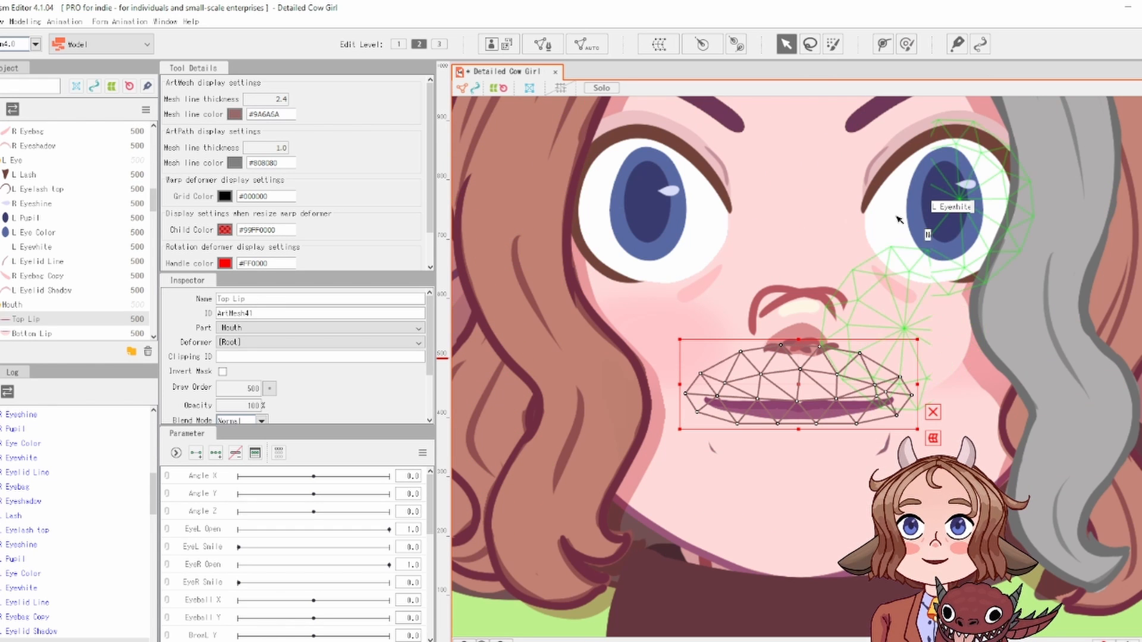
left_click(913, 152)
left_click_drag(908, 141, 907, 251)
left_click(906, 248)
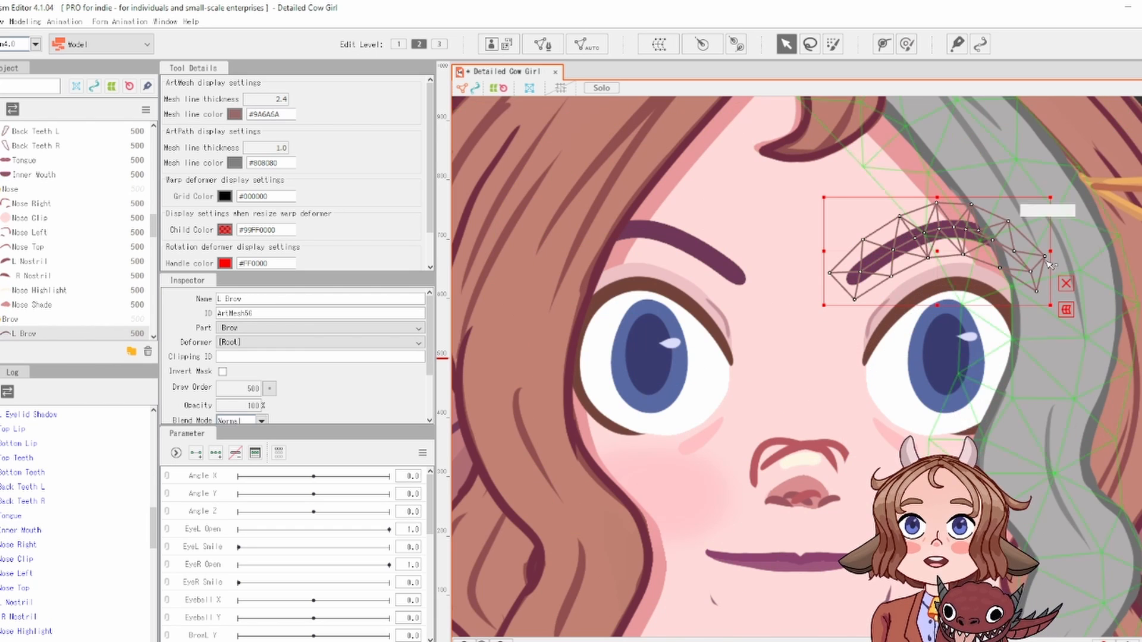
Step: Examine the meshes on the hat's wheat, the tail, the skirt area, the hair and the face
scroll(901, 318, "down", 5)
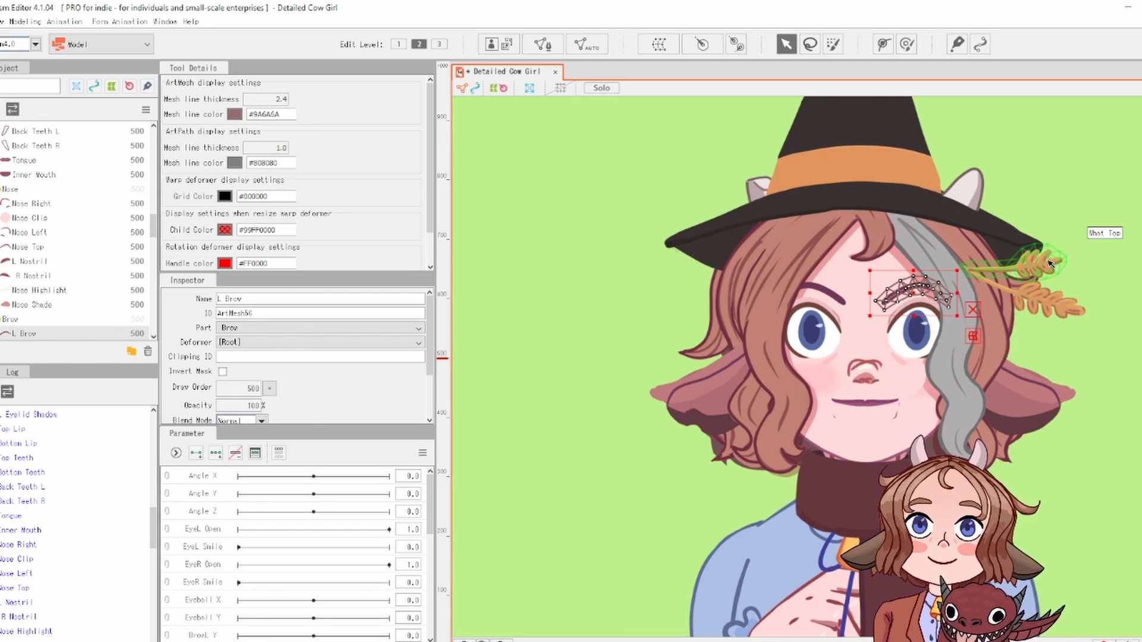
left_click_drag(1074, 309, 1017, 181)
scroll(1059, 375, "down", 15)
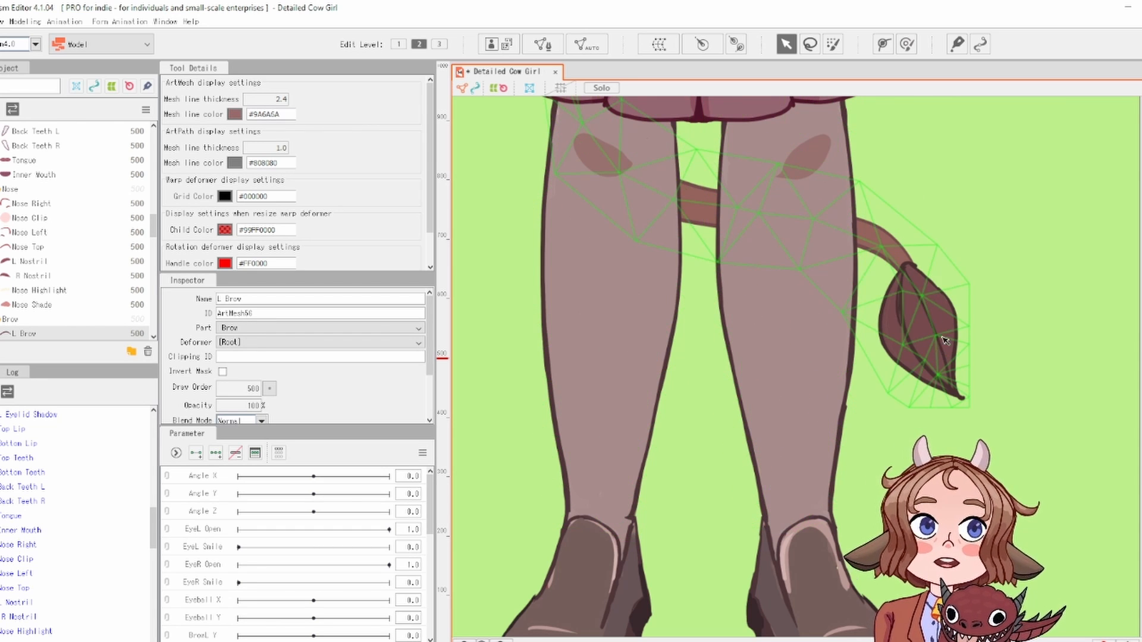
scroll(960, 305, "down", 3)
scroll(928, 274, "up", 4)
scroll(900, 241, "up", 3)
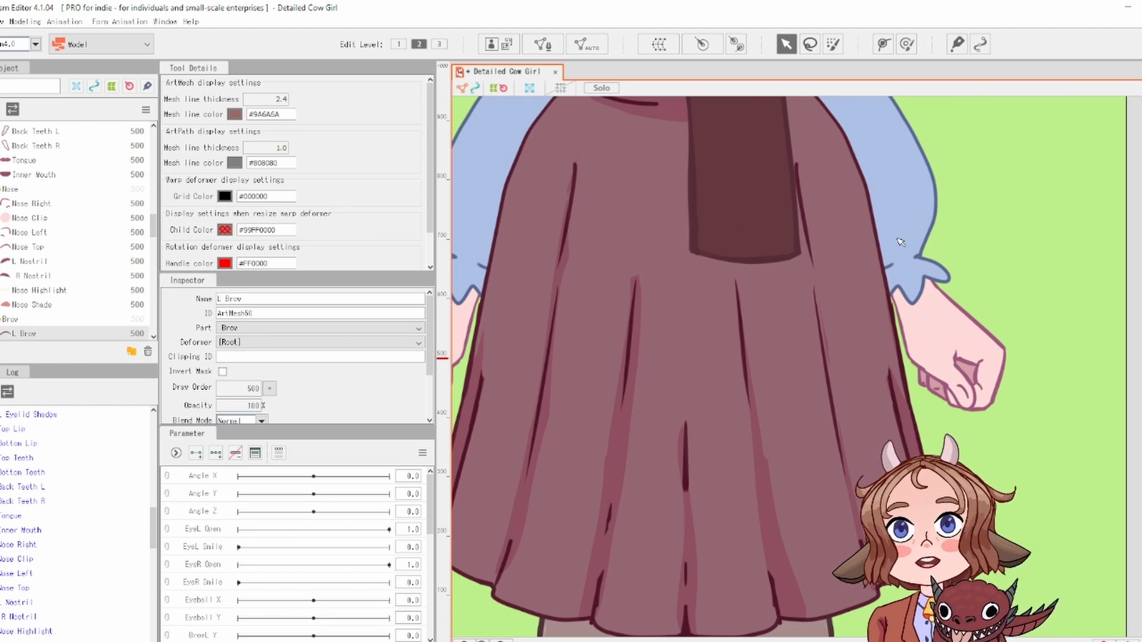
left_click_drag(958, 214, 1141, 446)
left_click_drag(983, 232, 910, 433)
left_click_drag(853, 363, 857, 507)
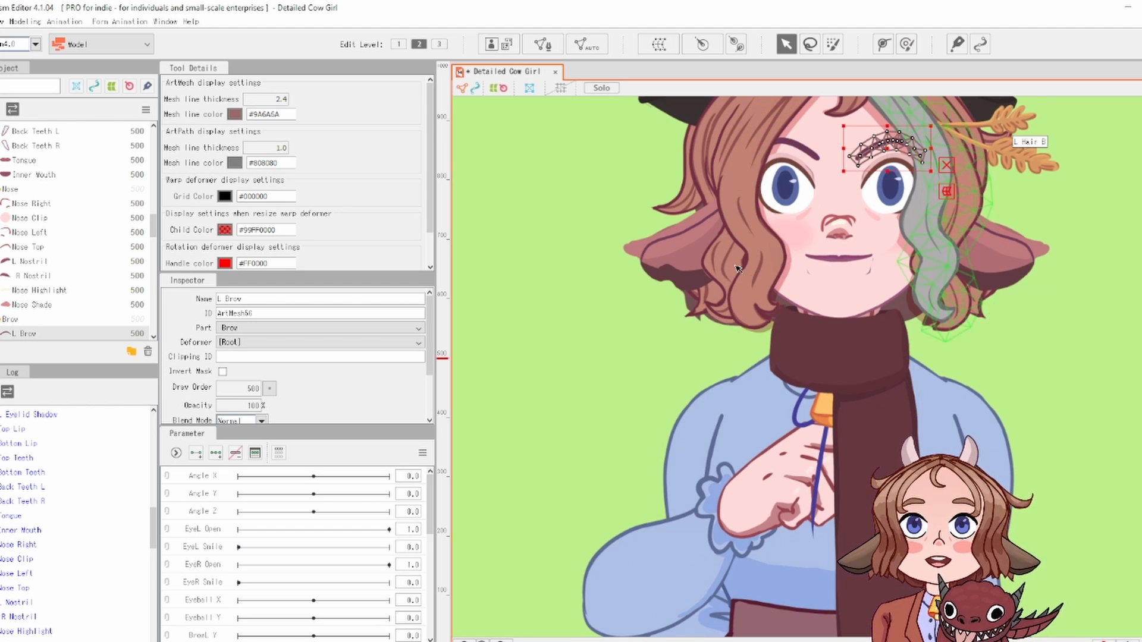
scroll(906, 279, "up", 3)
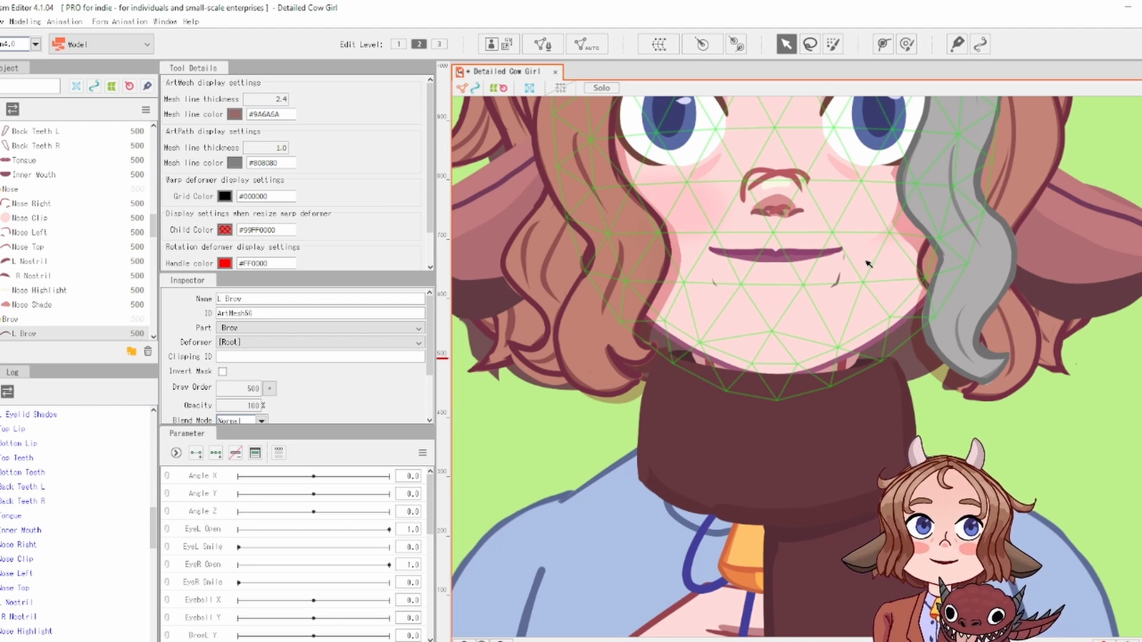
Step: Select the Bottom Lip ArtMesh on the face and open its mesh for manual editing
left_click_drag(897, 257, 1056, 298)
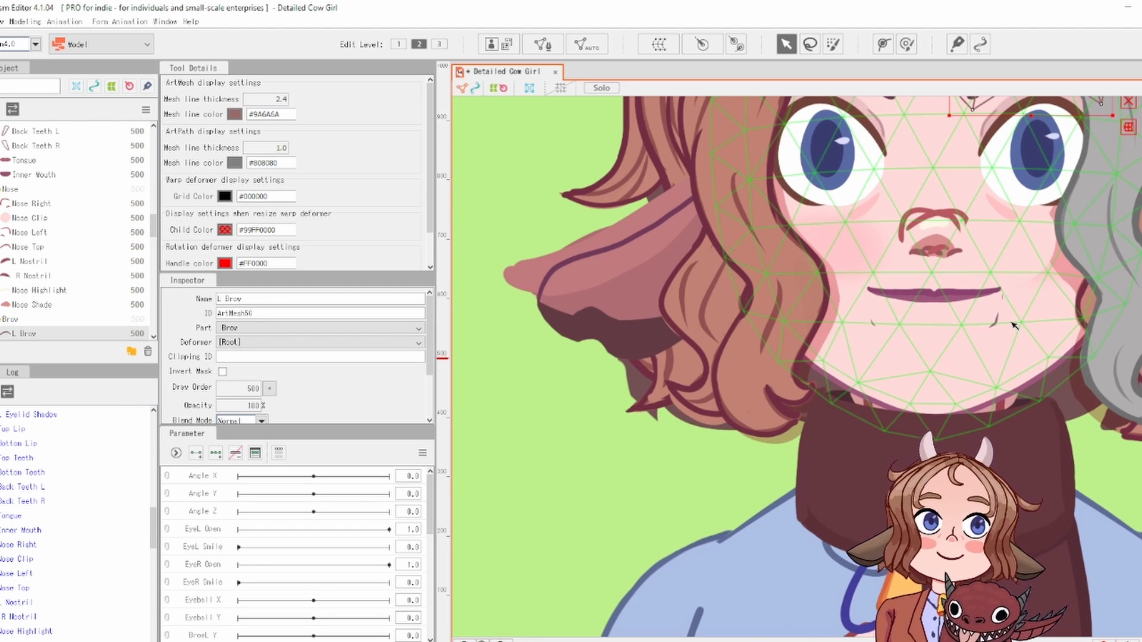
scroll(727, 302, "up", 2)
scroll(727, 298, "down", 1)
left_click_drag(1040, 254, 883, 339)
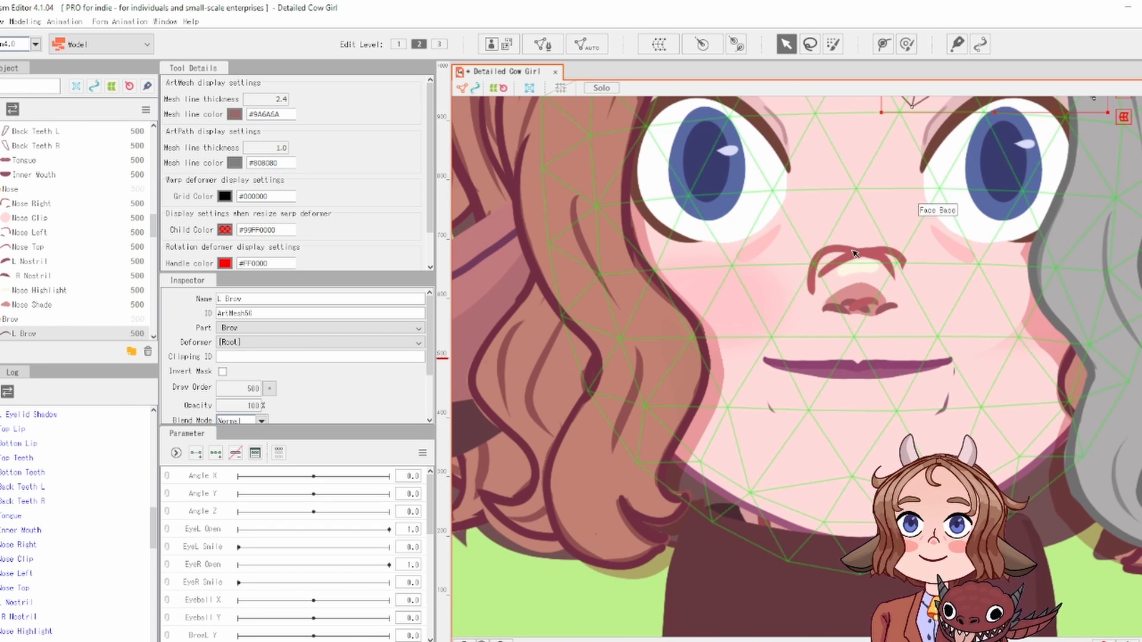
left_click(874, 416)
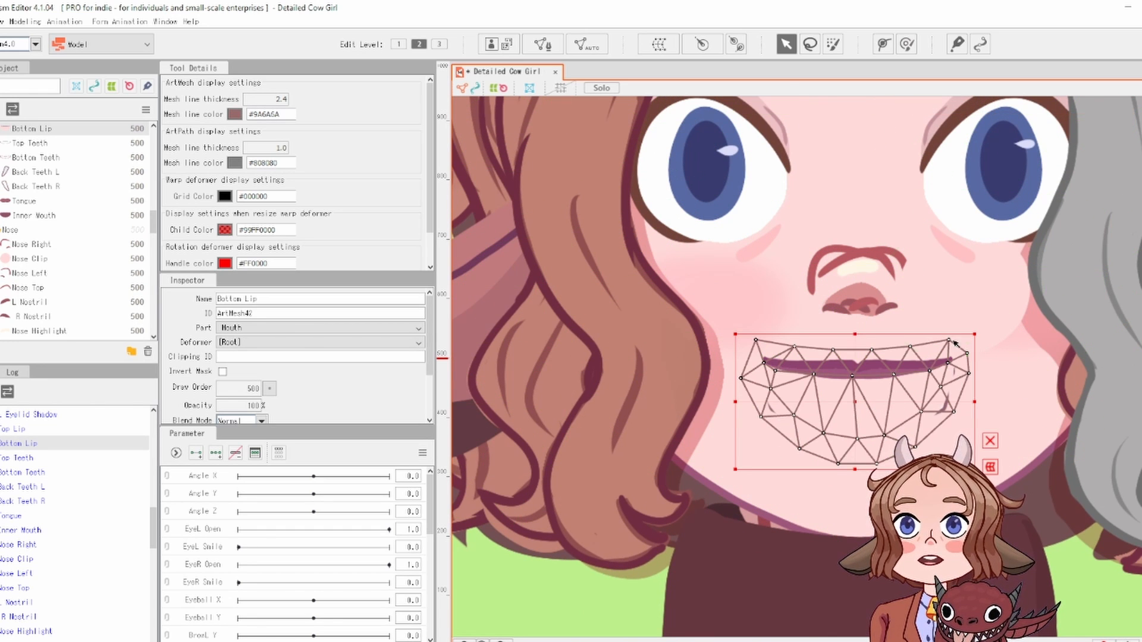
left_click_drag(880, 316, 825, 288)
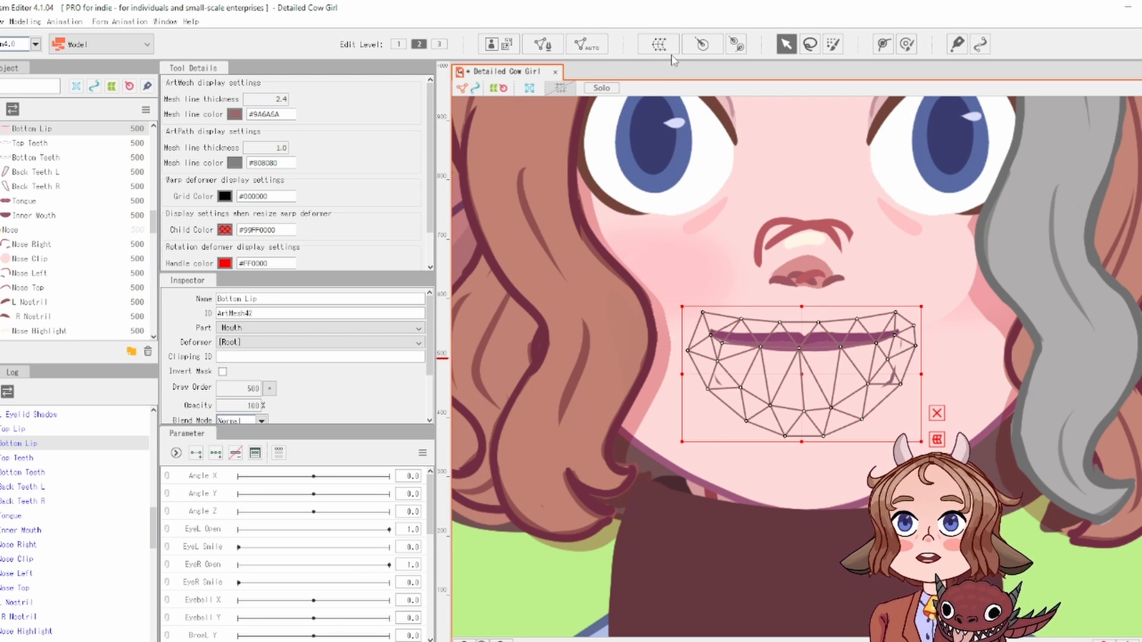
left_click(542, 45)
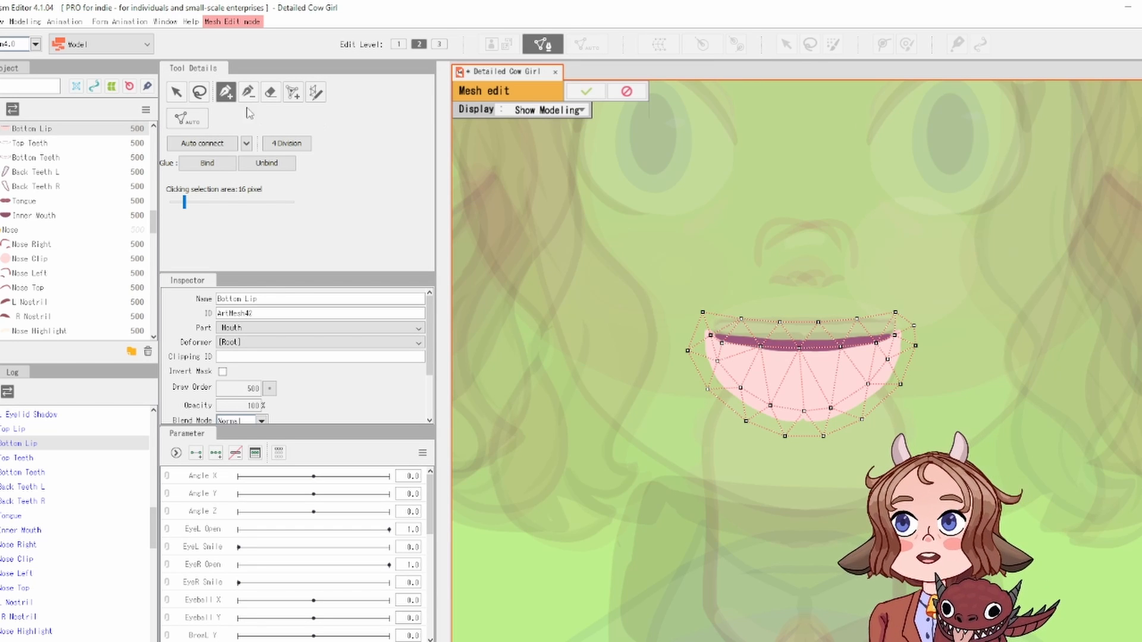
Step: Erase all existing vertices of the Bottom Lip mesh
left_click(271, 92)
left_click_drag(795, 357, 776, 319)
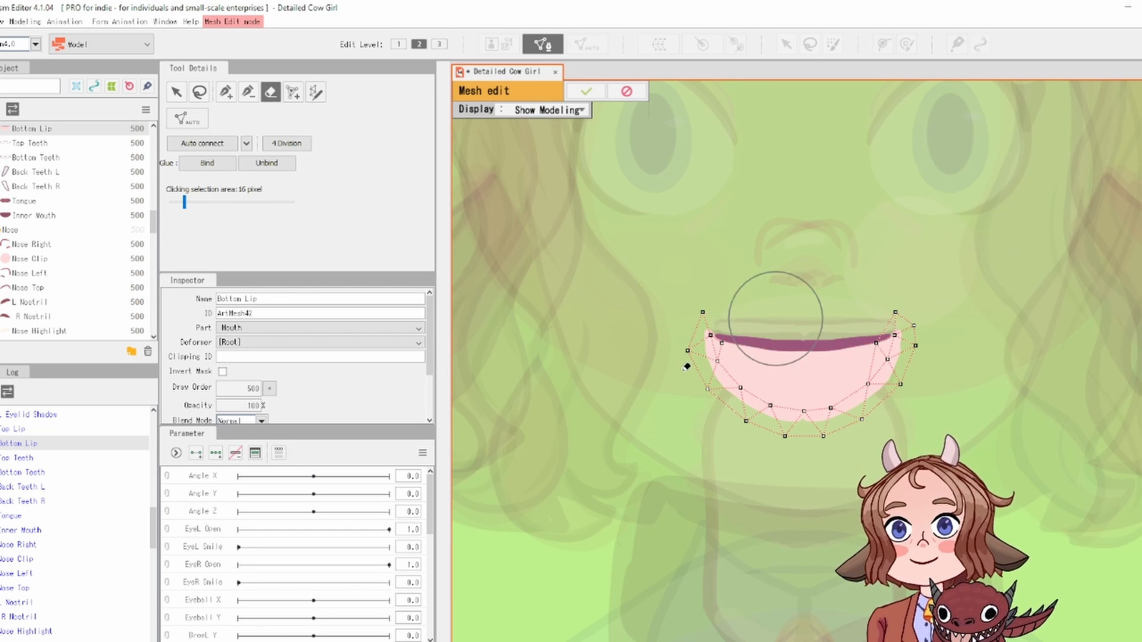
mouse_move(687, 367)
left_mouse_down()
mouse_move(782, 314)
mouse_move(908, 357)
left_mouse_up()
scroll(847, 361, "up", 4)
scroll(849, 352, "down", 1)
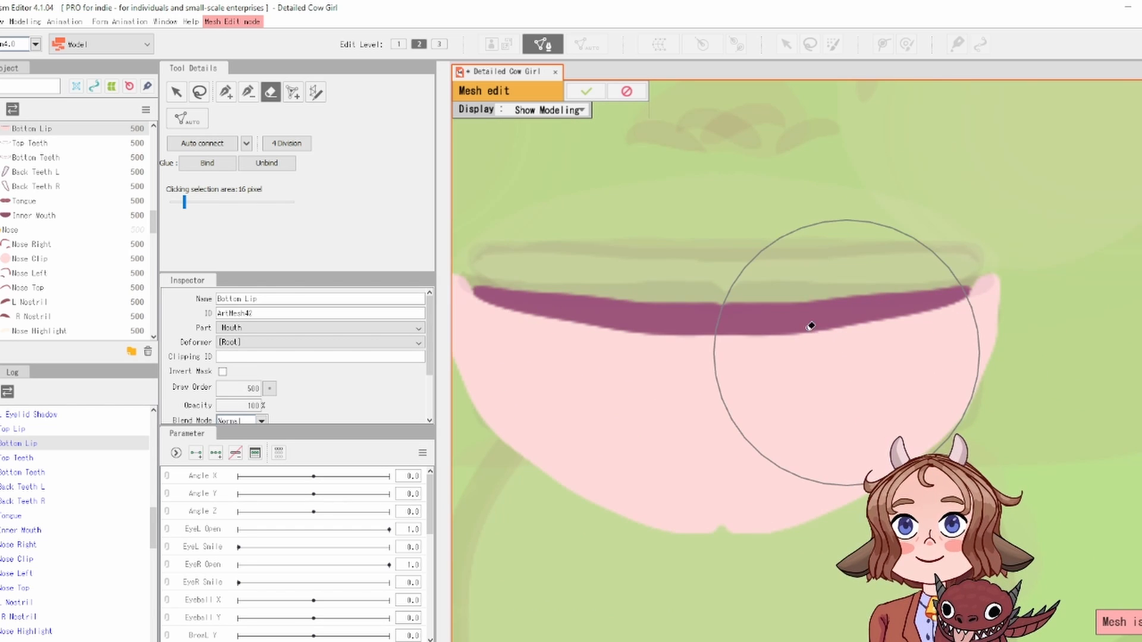
scroll(810, 326, "down", 1)
scroll(937, 297, "up", 1)
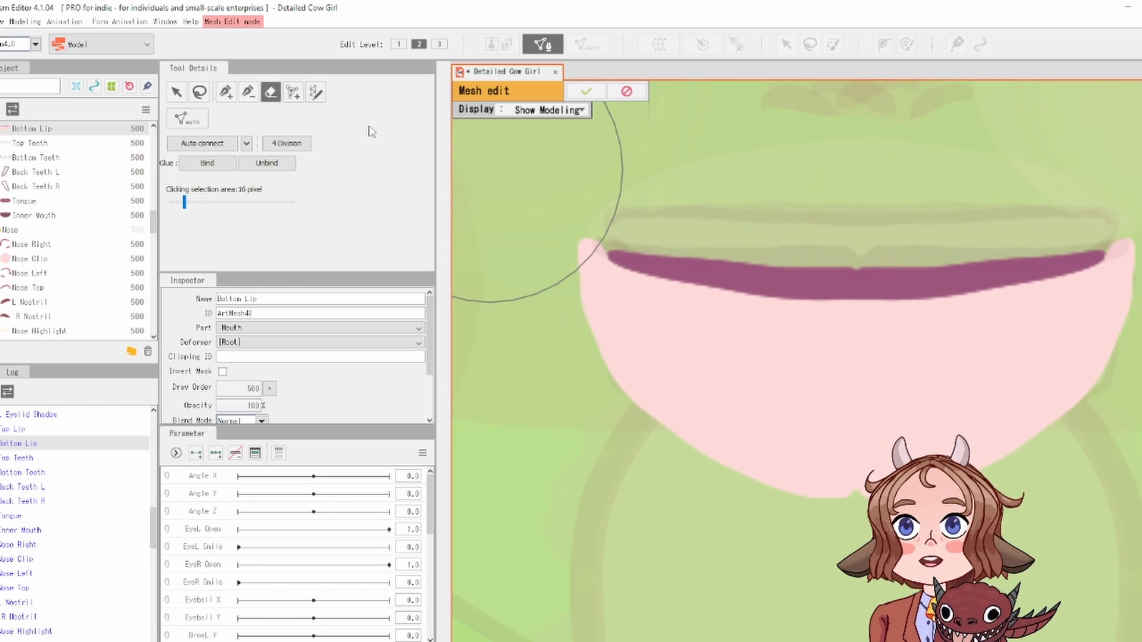
Step: Place a closed outline of closely spaced vertices around the whole Bottom Lip shape, just outside its edge
left_click(225, 91)
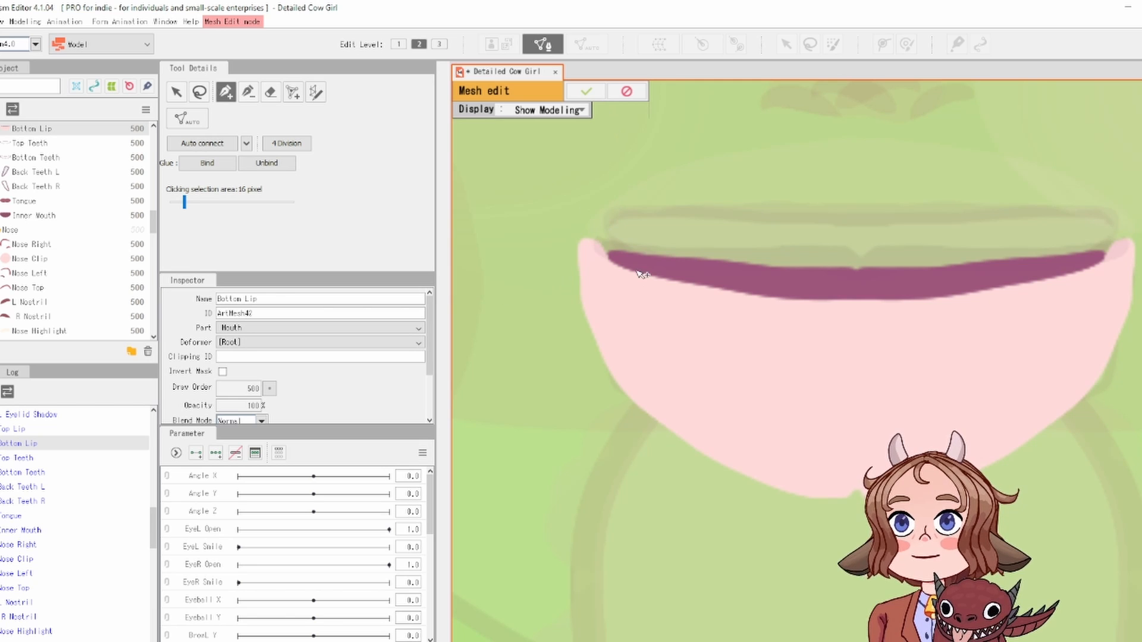
left_click(583, 239)
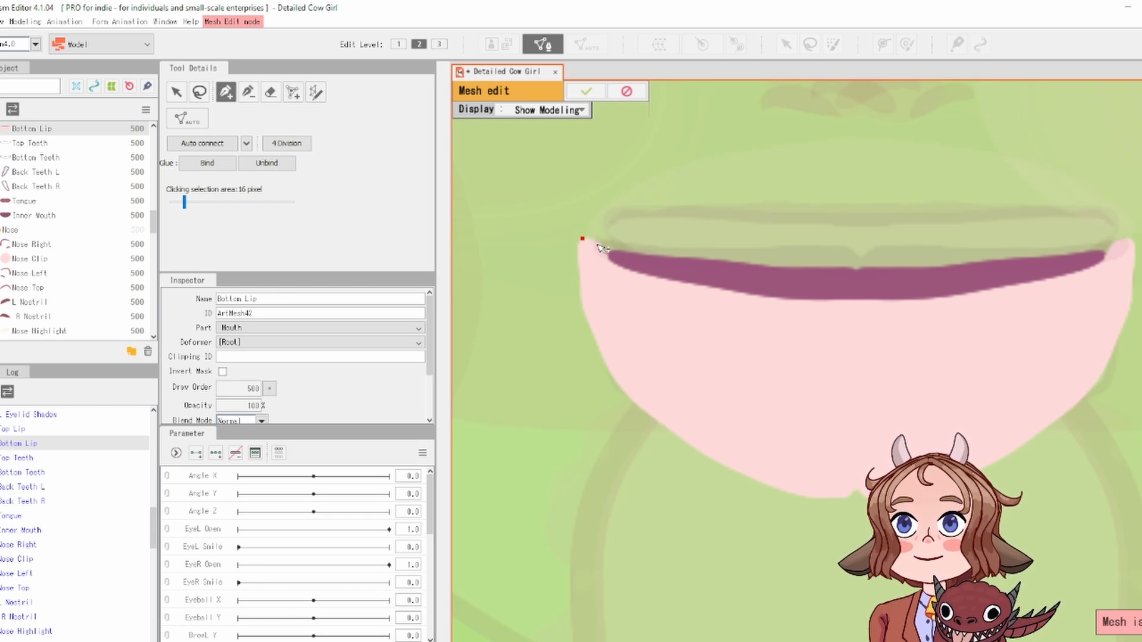
mouse_move(632, 256)
left_mouse_down()
mouse_move(803, 269)
mouse_move(1126, 241)
left_mouse_up()
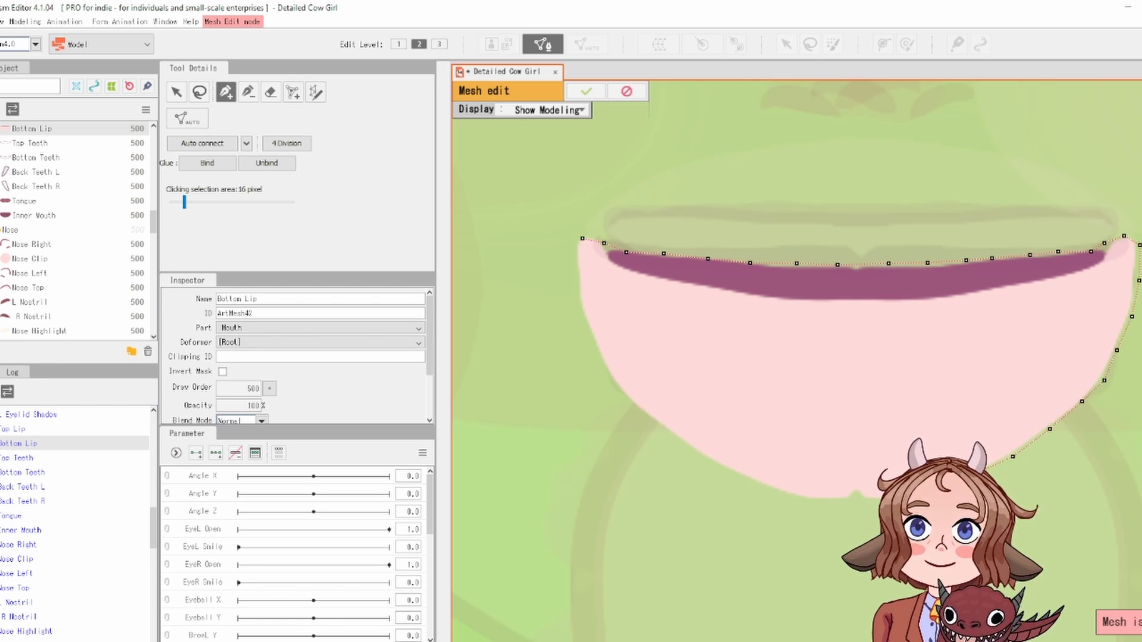
mouse_move(760, 495)
left_mouse_down()
mouse_move(637, 411)
mouse_move(575, 271)
mouse_move(583, 240)
left_mouse_up()
Step: Add a connected row of vertices inside the purple lip line, from the mouth's left corner towards its middle
scroll(586, 253, "up", 5)
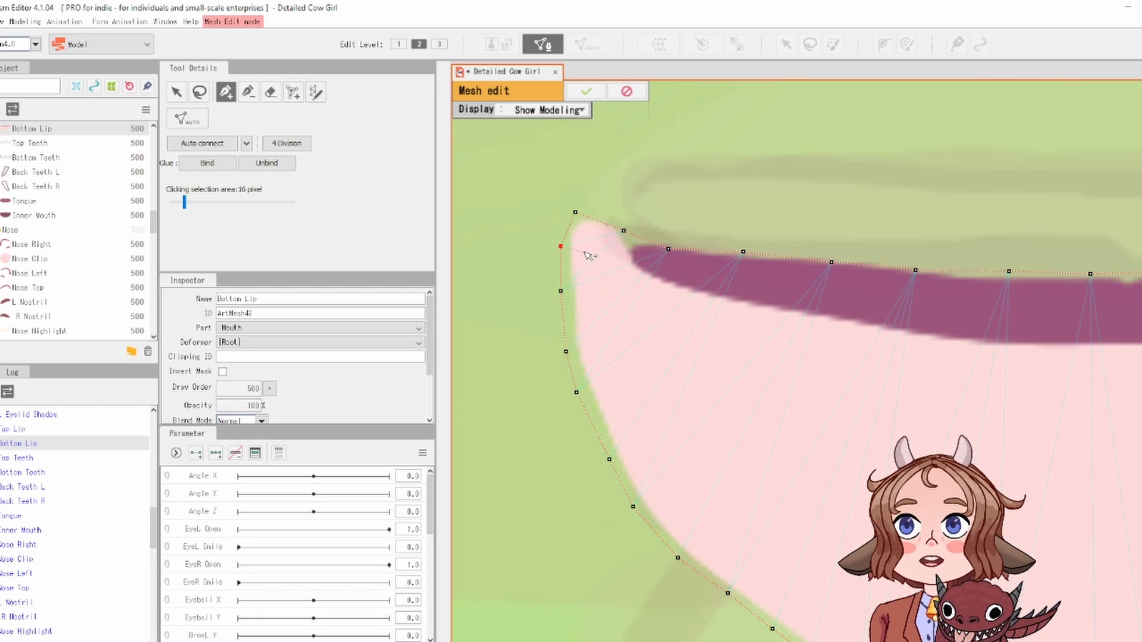
left_click(643, 260)
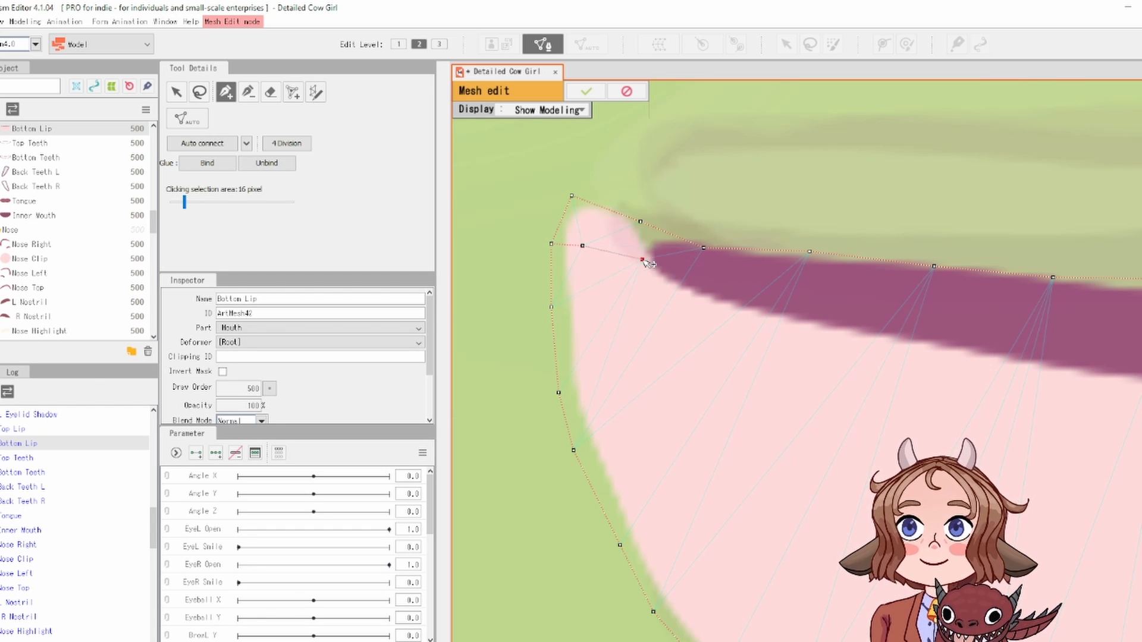
left_click_drag(708, 286, 837, 310)
left_click(831, 306)
left_click_drag(915, 294, 718, 262)
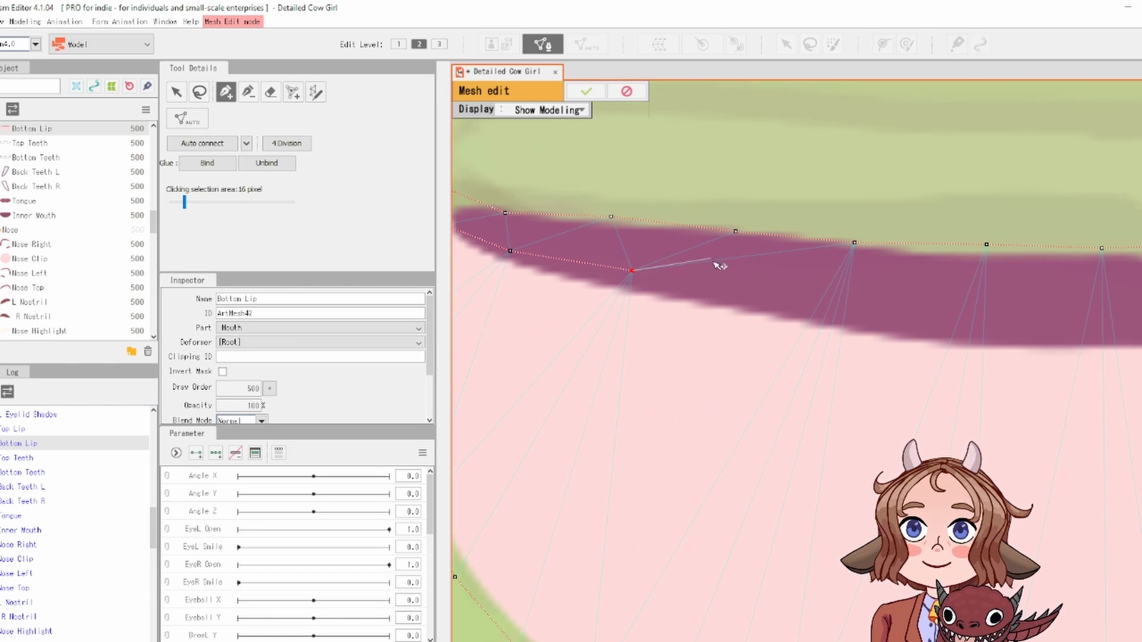
left_click(758, 290)
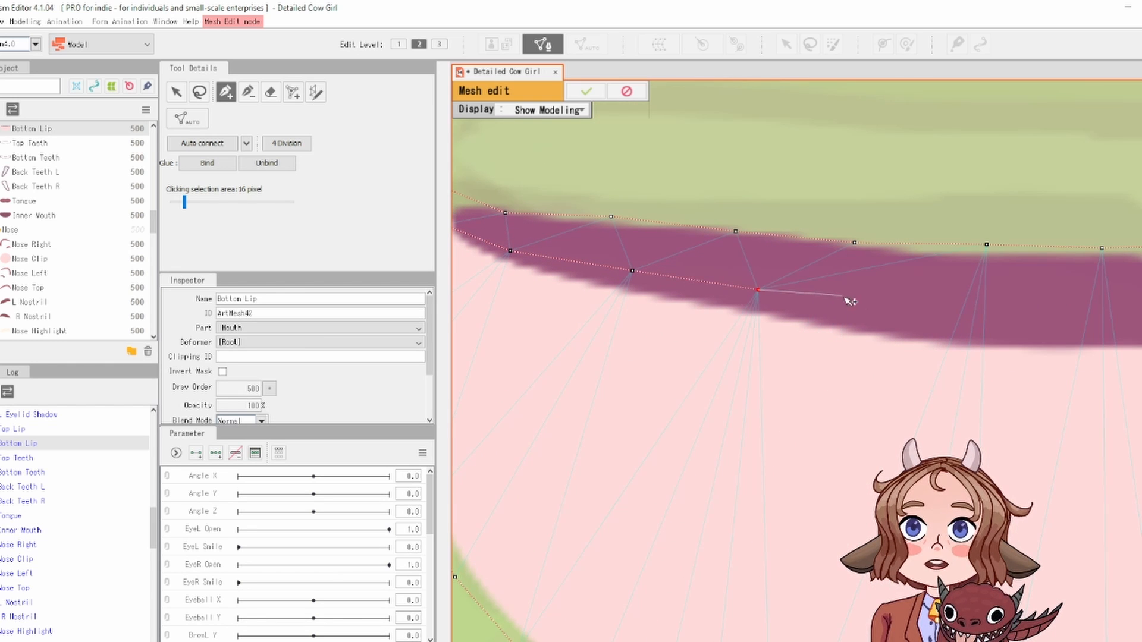
left_click(885, 301)
scroll(929, 304, "down", 2)
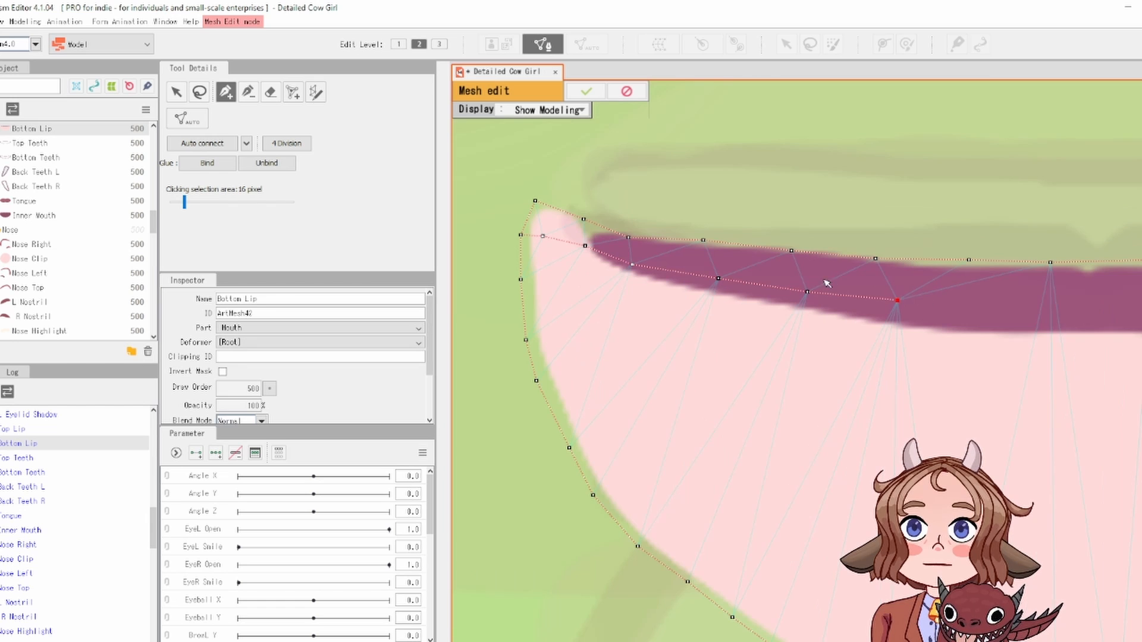
Step: Continue the inner row of vertices along the lip line from the middle to the mouth's right corner
left_click(987, 306)
left_click_drag(1090, 297, 883, 282)
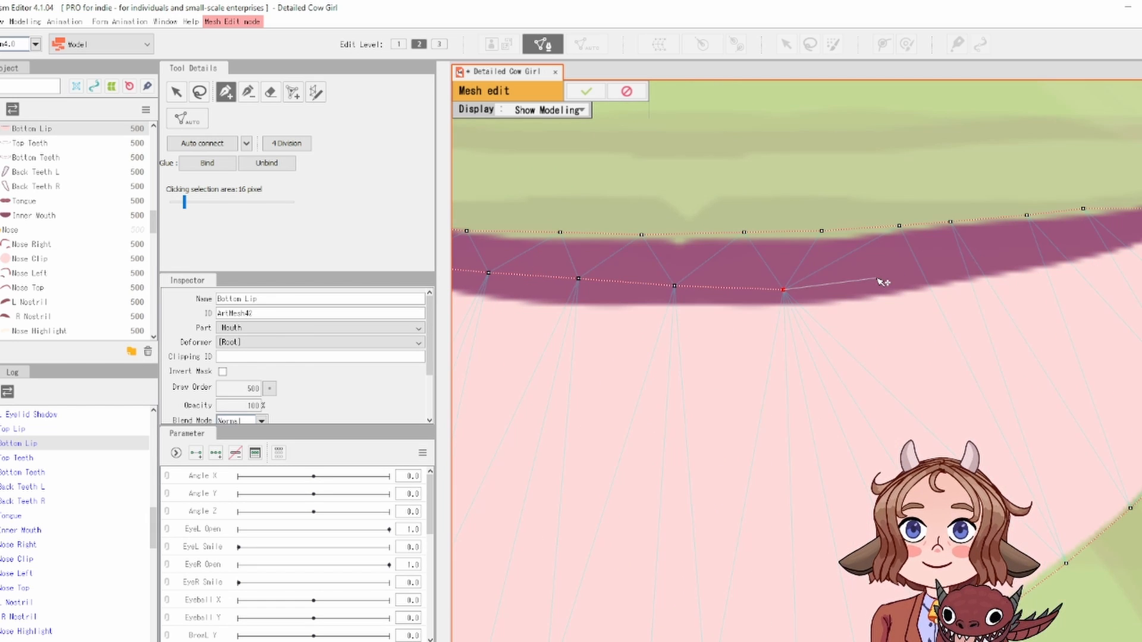
left_click(877, 277)
left_click(976, 258)
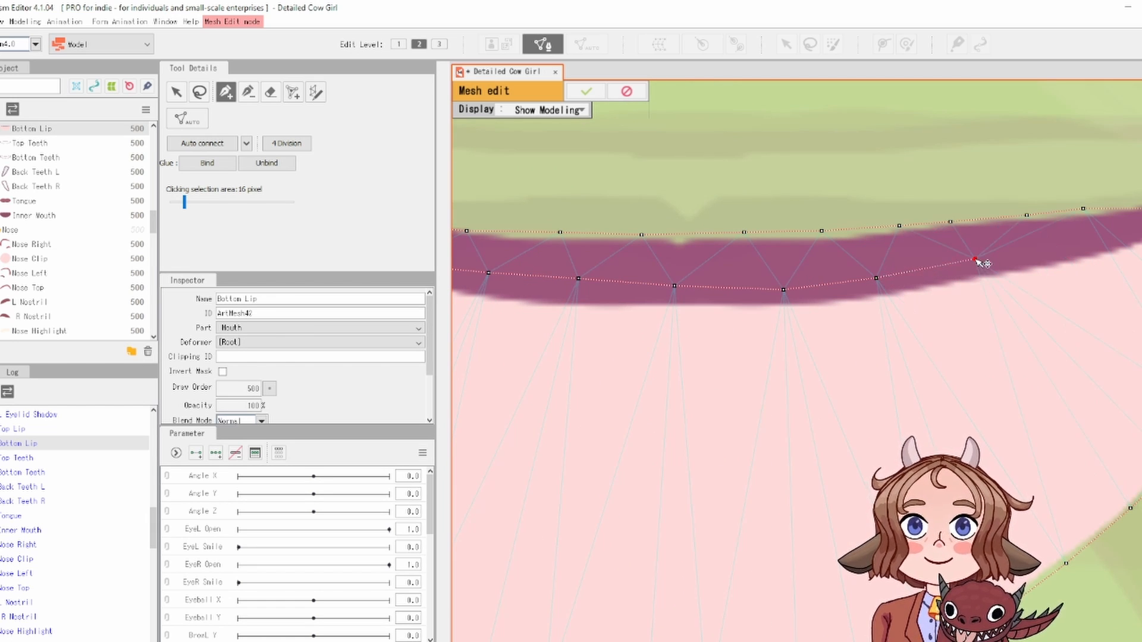
left_click(1050, 252)
left_click_drag(1047, 250, 903, 269)
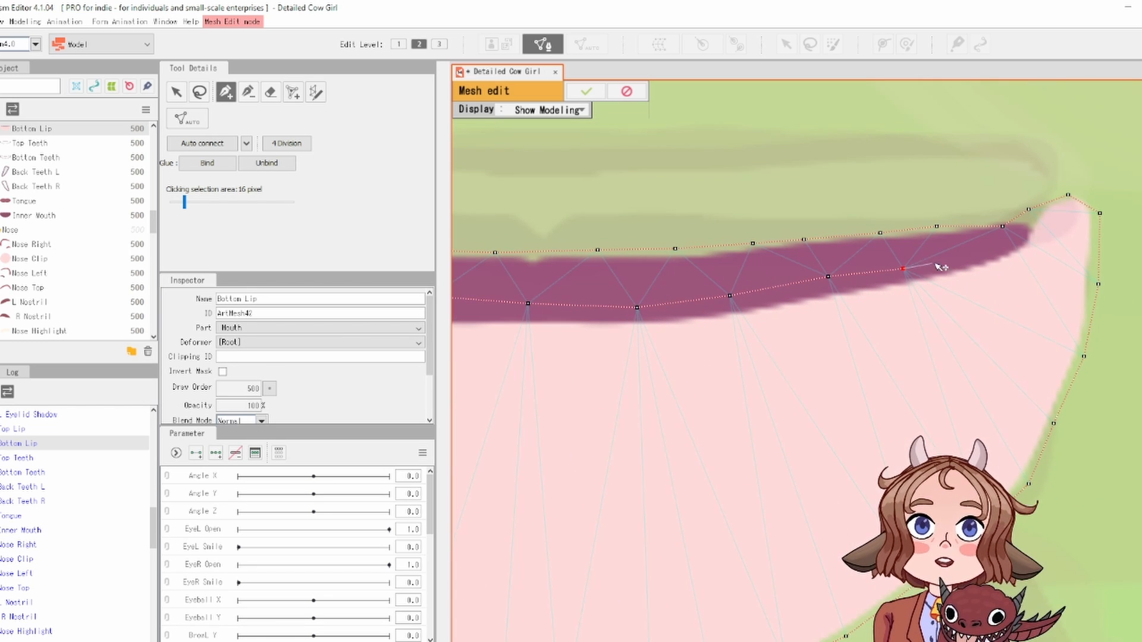
left_click(992, 257)
left_click(1029, 240)
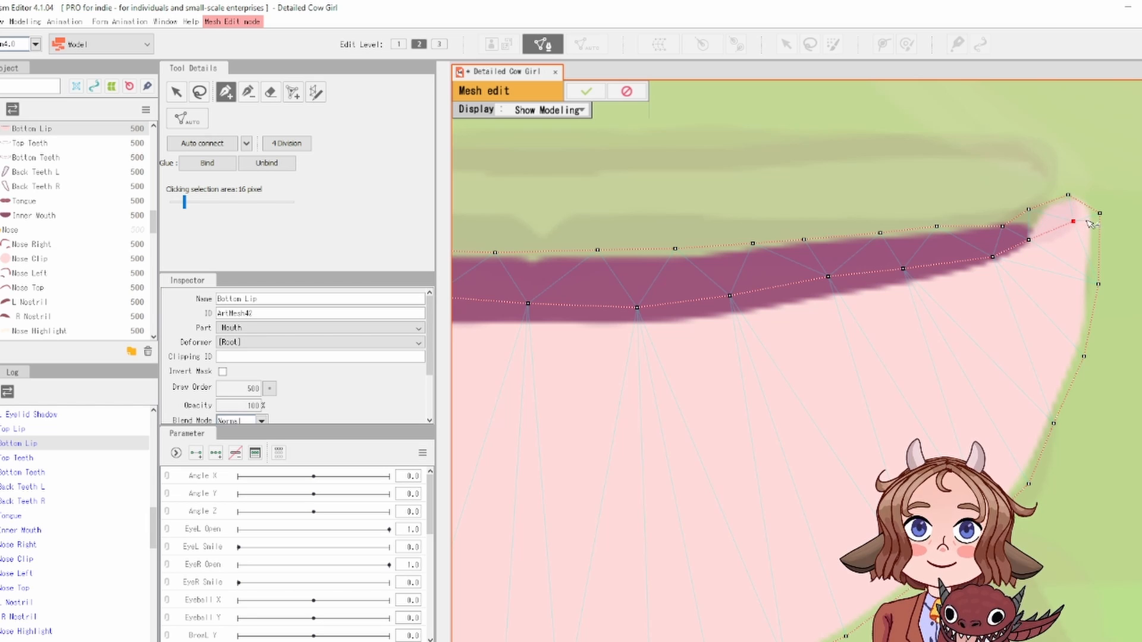
scroll(1045, 246, "down", 3)
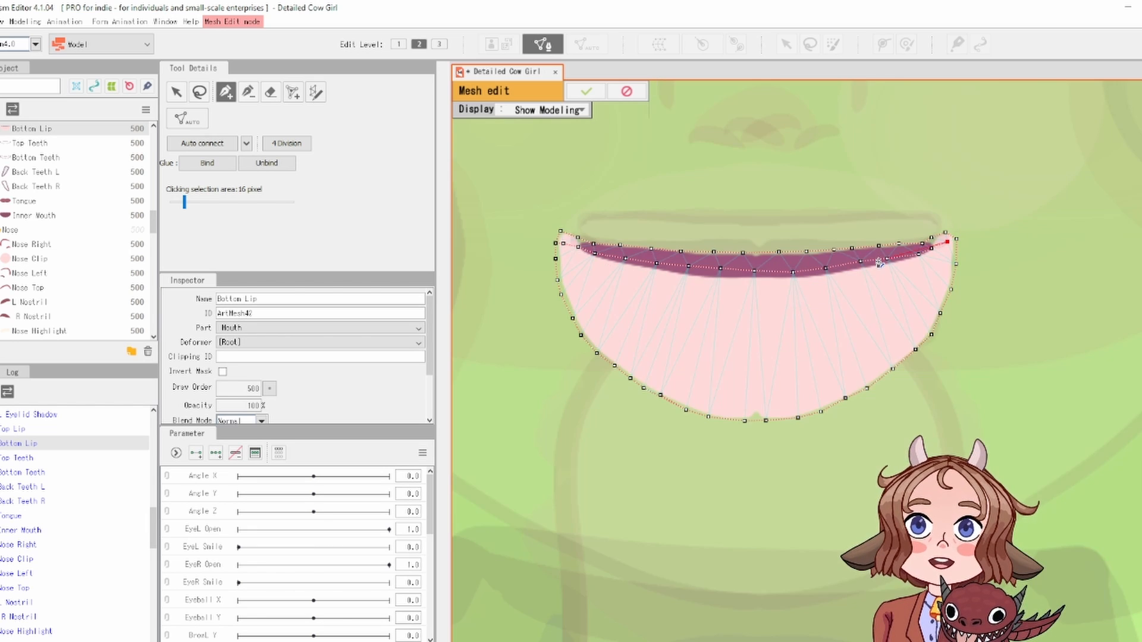
Step: Move the inner row's vertices on the right half and middle of the mouth up to the centre of the purple line
scroll(1011, 241, "up", 4)
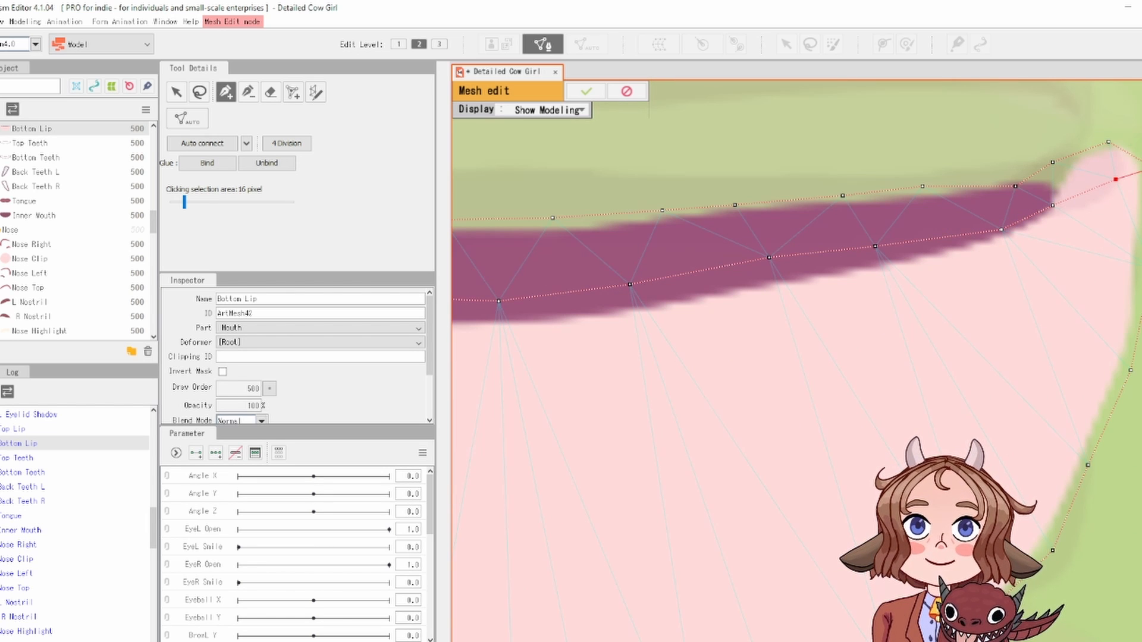
left_click(176, 91)
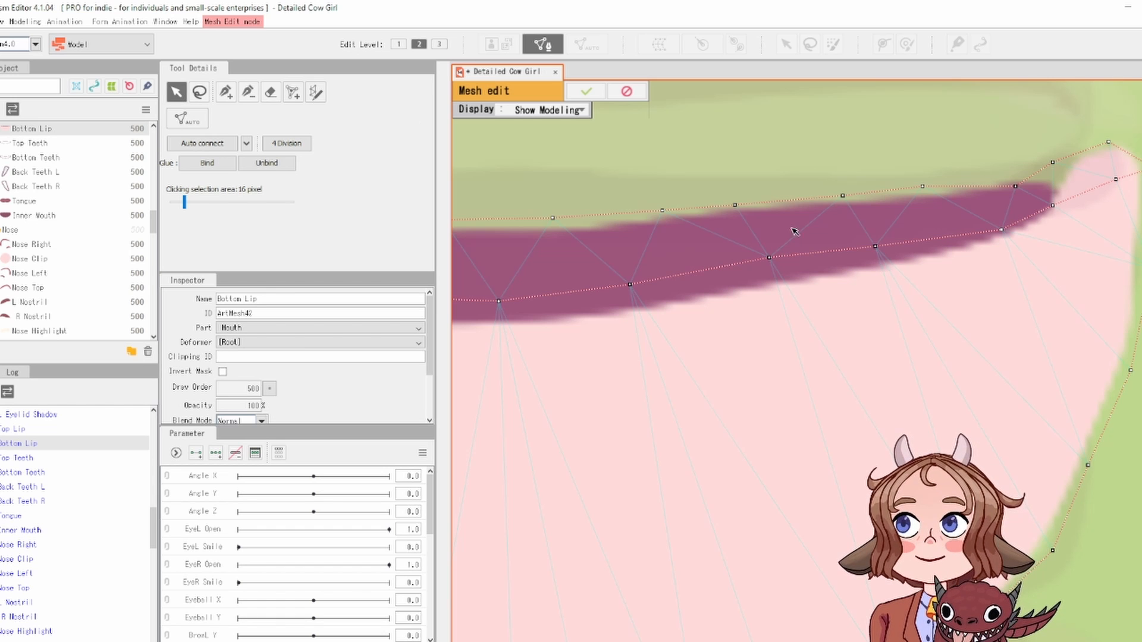
left_click_drag(1004, 231, 998, 216)
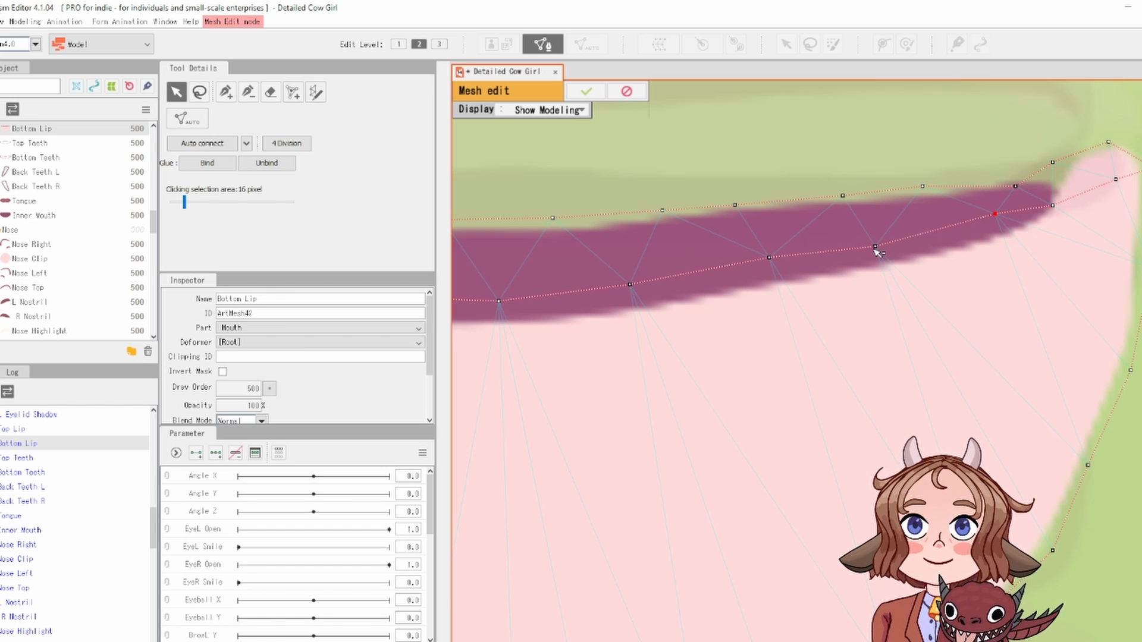
left_click_drag(875, 247, 955, 230)
left_click_drag(880, 259, 875, 232)
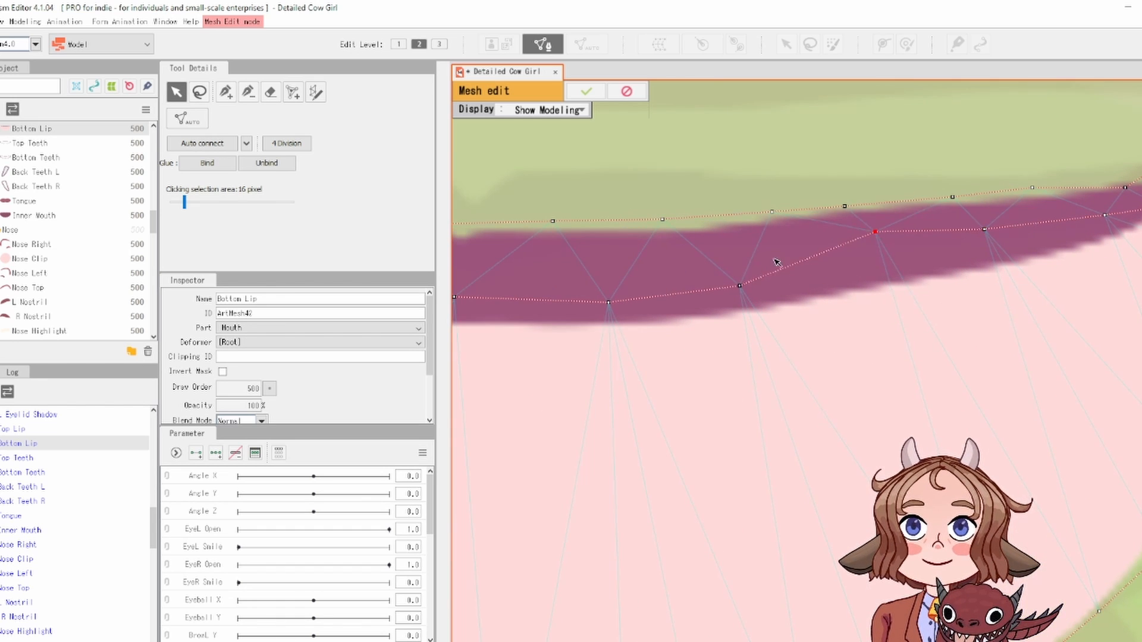
left_click_drag(740, 286, 738, 260)
left_click_drag(805, 227, 974, 219)
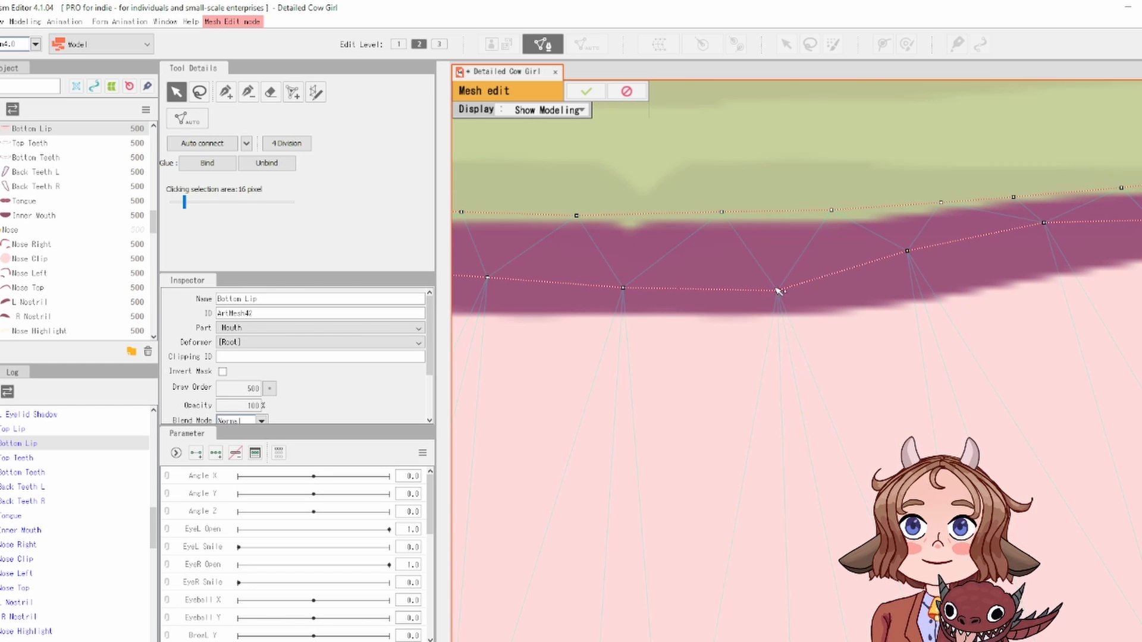
left_click_drag(778, 293, 776, 264)
left_click_drag(669, 293, 842, 250)
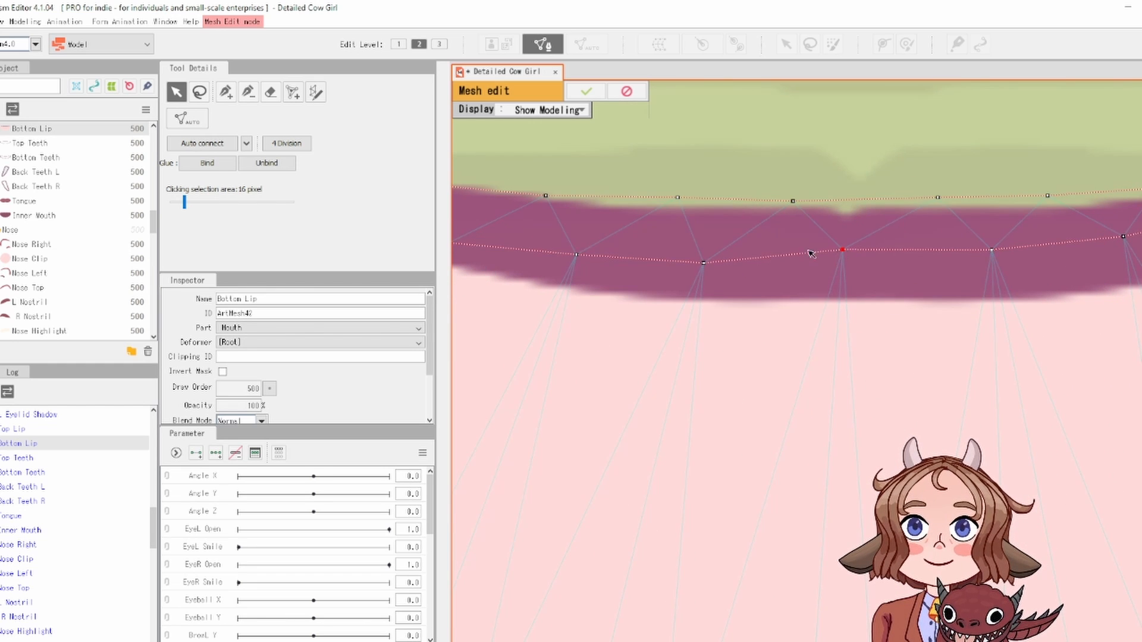
Step: Raise the inner row's vertices on the left half of the mouth to the centre of the purple line
left_click_drag(736, 256, 918, 266)
left_click_drag(788, 274, 793, 254)
left_click_drag(690, 276, 802, 268)
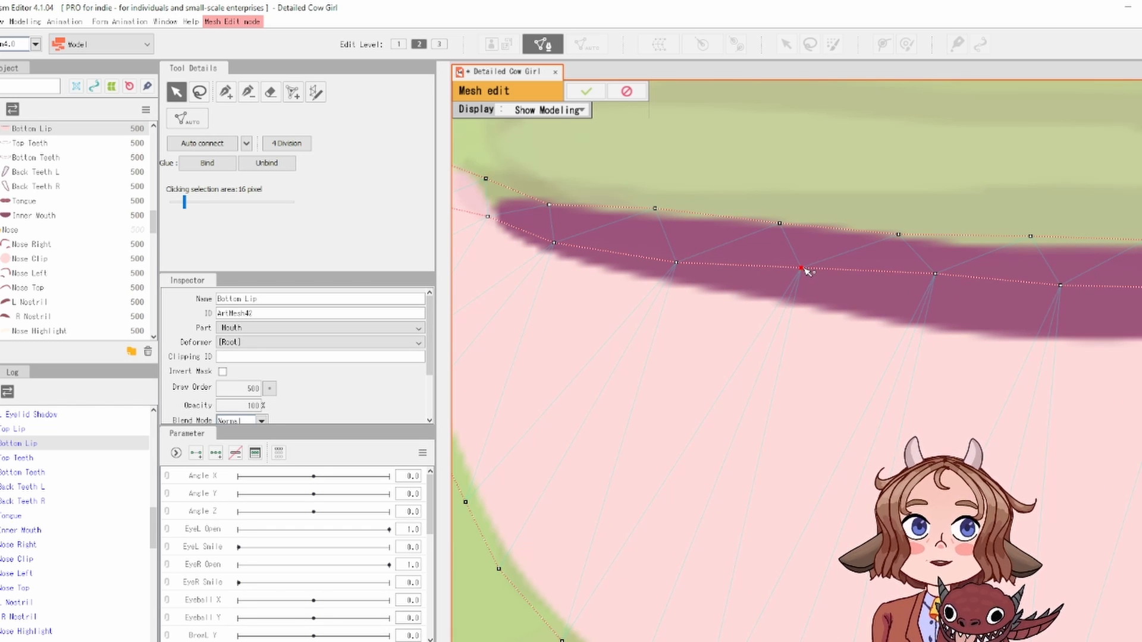
left_click_drag(677, 263, 682, 245)
left_click_drag(555, 242, 560, 228)
left_click_drag(780, 282, 952, 310)
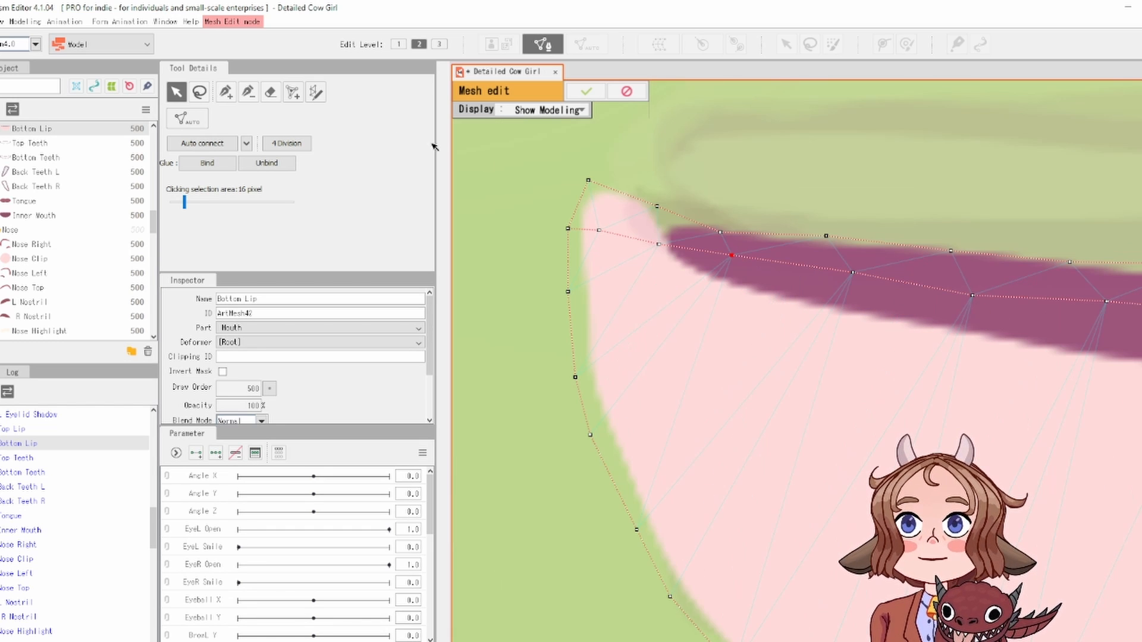
Step: Start a second row of vertices along the purple line's lower edge, from the left outline to the middle of the lip
left_click(225, 92)
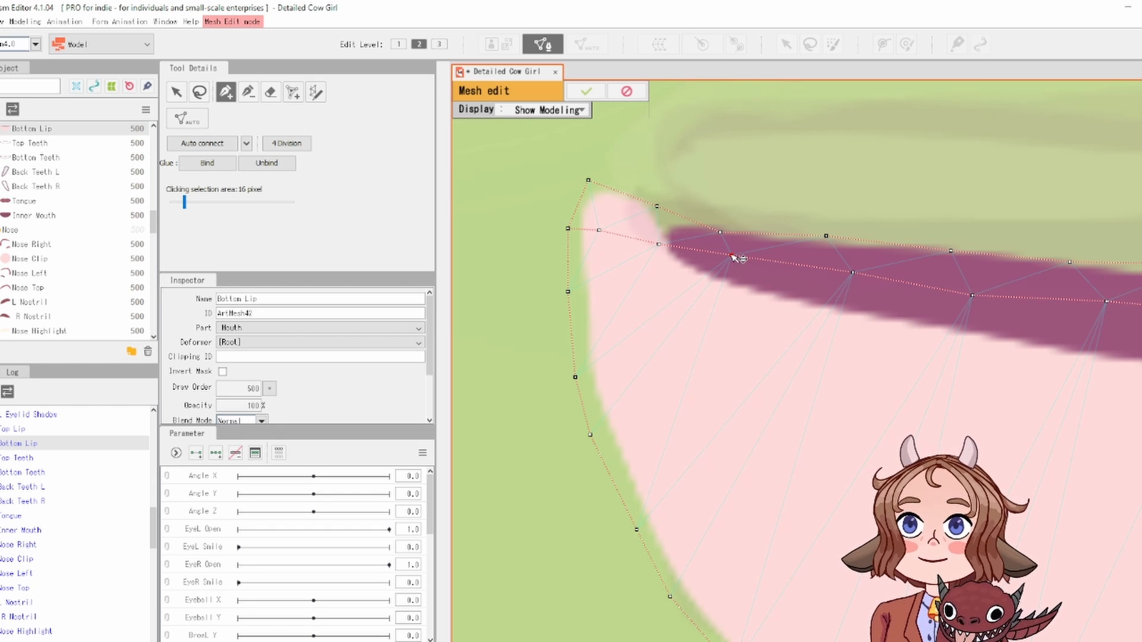
key("v")
left_click(228, 96)
left_click(569, 255)
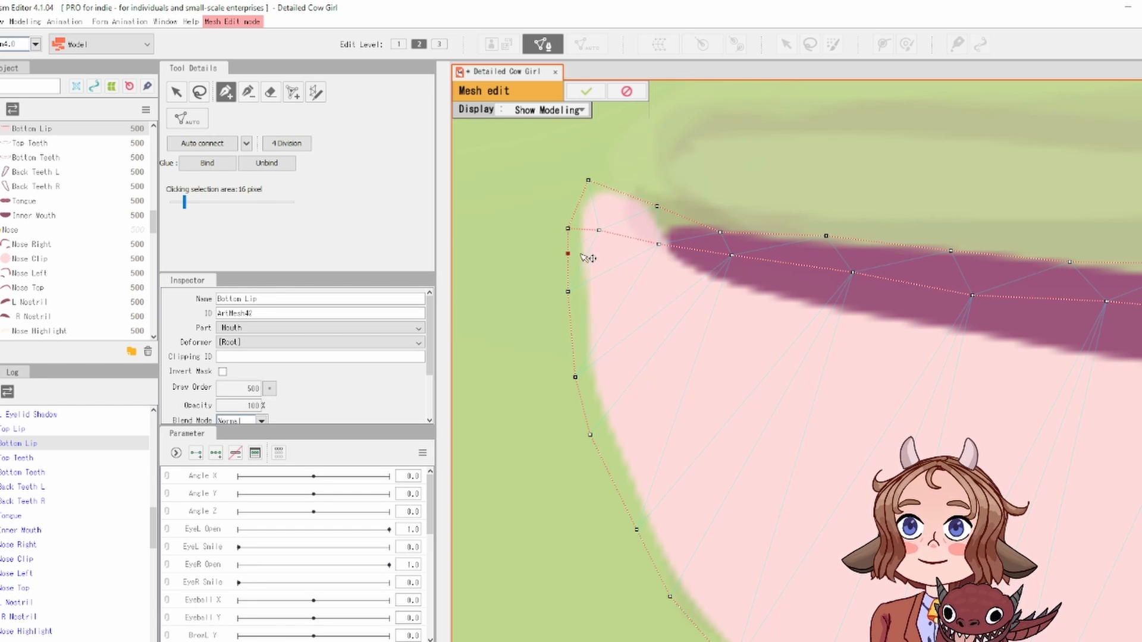
left_click(615, 258)
left_click(669, 270)
left_click(771, 292)
left_click_drag(802, 288, 709, 248)
left_click(811, 274)
left_click(918, 293)
left_click_drag(803, 249, 681, 214)
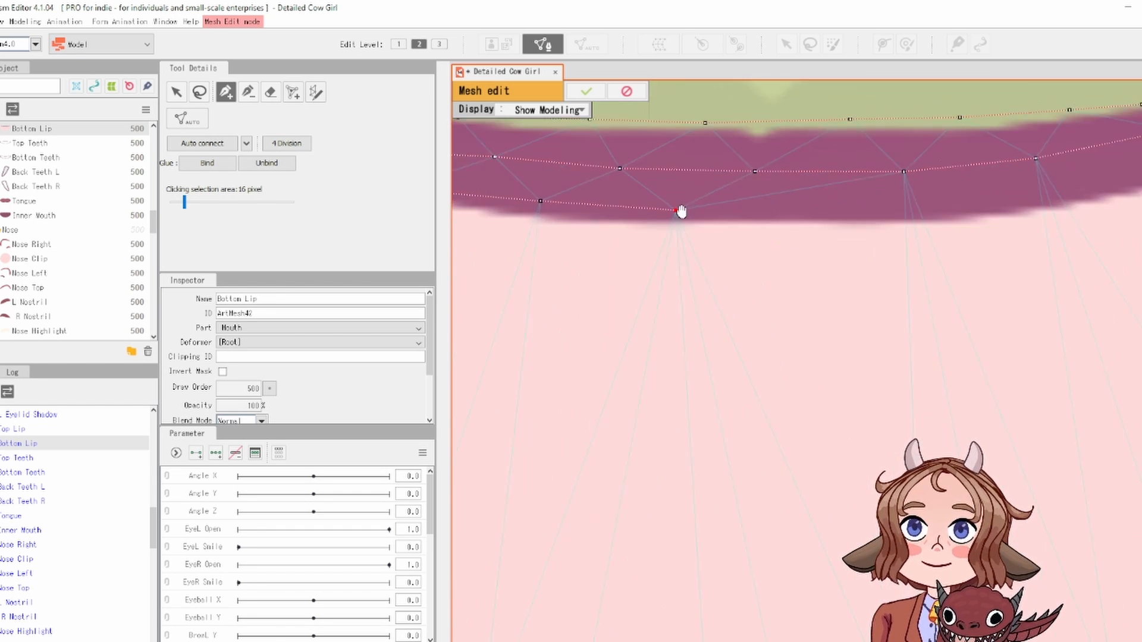
Step: Extend the lower row of vertices along the purple line's lower edge to the outline at the mouth's right corner
left_click(1003, 208)
left_click_drag(1039, 204, 859, 209)
left_click(947, 198)
left_click(874, 202)
mouse_move(979, 197)
left_mouse_down()
mouse_move(803, 216)
mouse_move(753, 198)
mouse_move(695, 206)
left_mouse_up()
left_click(1011, 188)
left_click(812, 192)
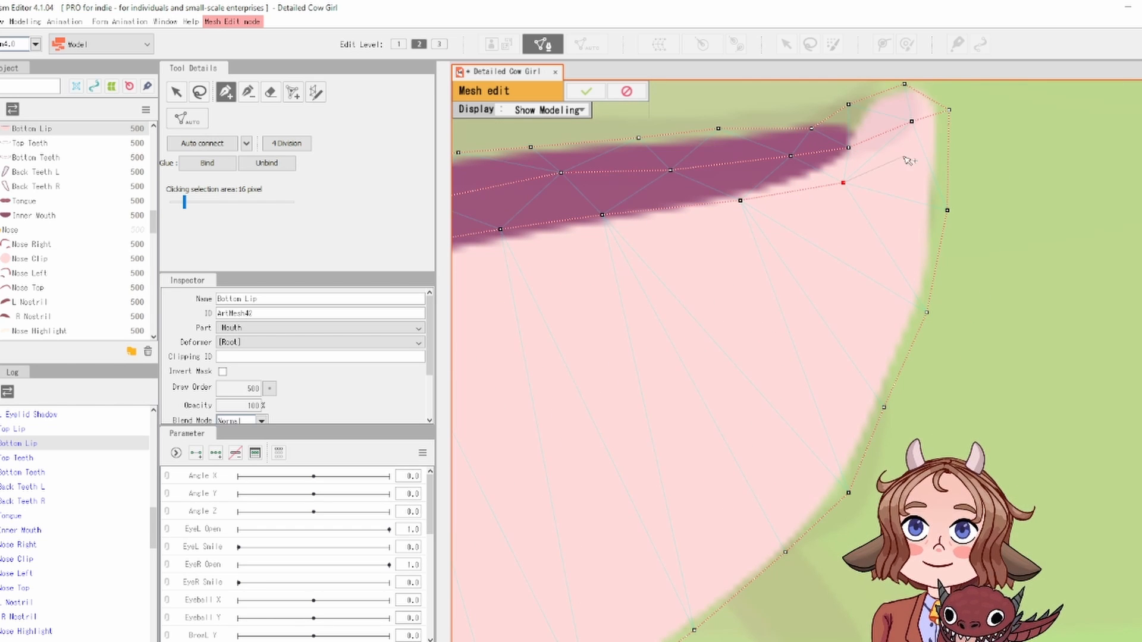
left_click(895, 169)
left_click(947, 154)
scroll(912, 169, "down", 6)
scroll(877, 220, "up", 5)
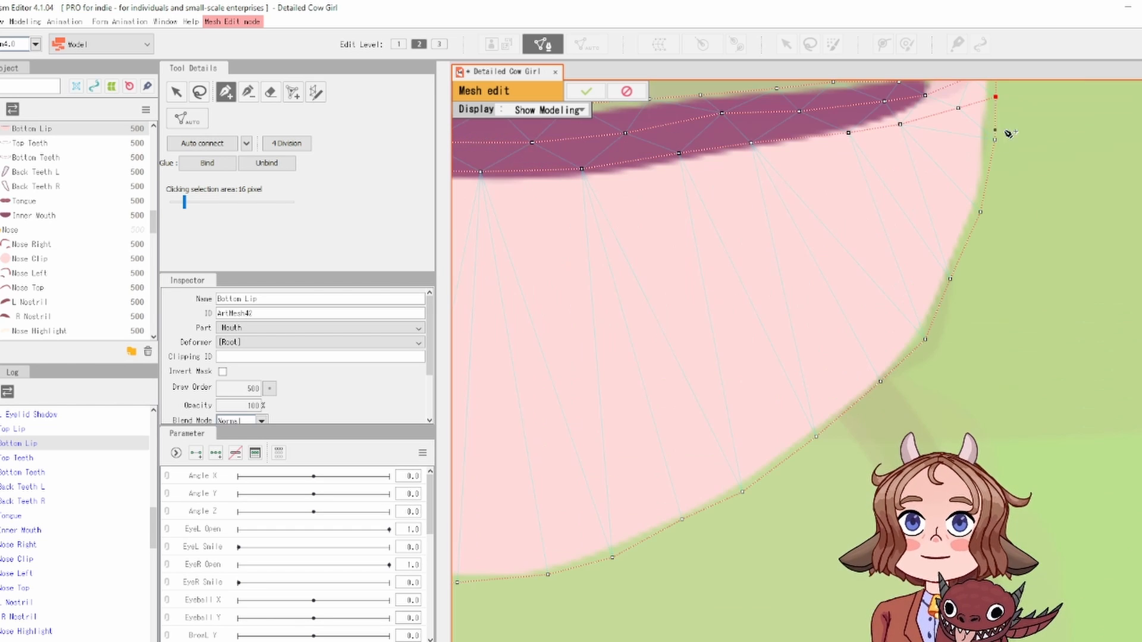
scroll(932, 116, "down", 5)
scroll(930, 212, "up", 2)
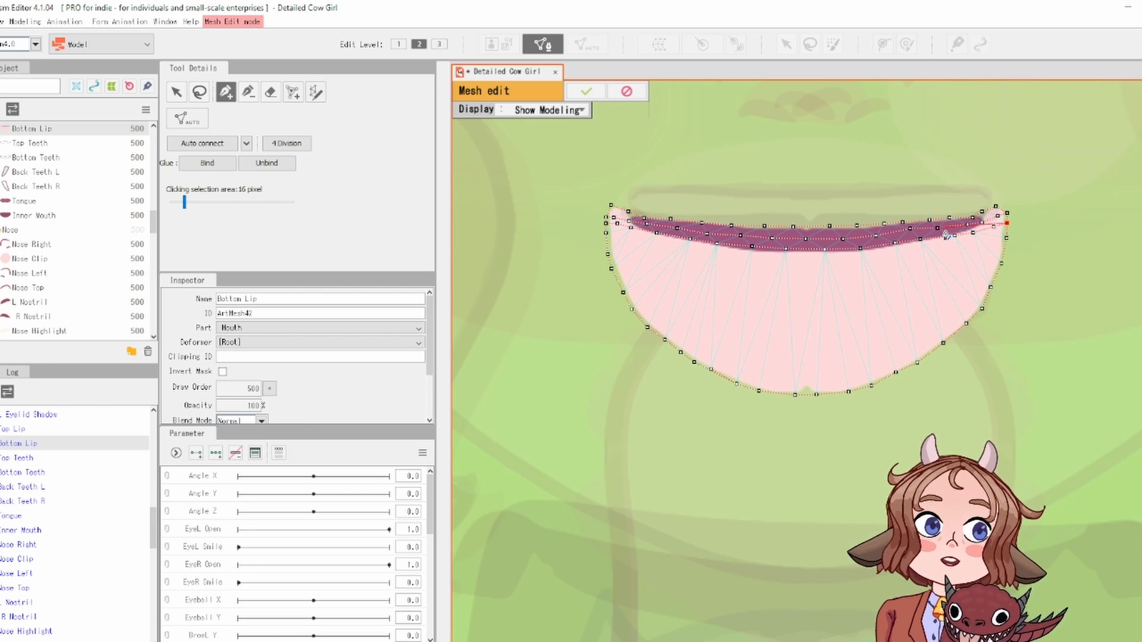
Step: Start an inner row of vertices just inside the lip's right outline, from the lower row near the right corner downwards
scroll(1034, 222, "up", 4)
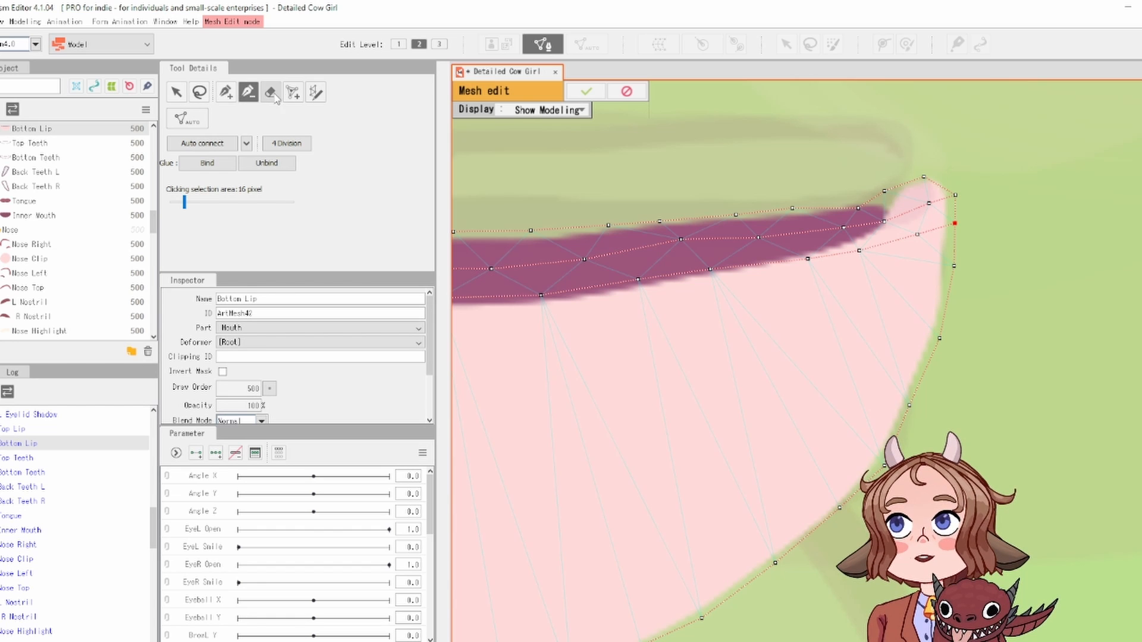
scroll(908, 297, "down", 1)
scroll(909, 297, "down", 2)
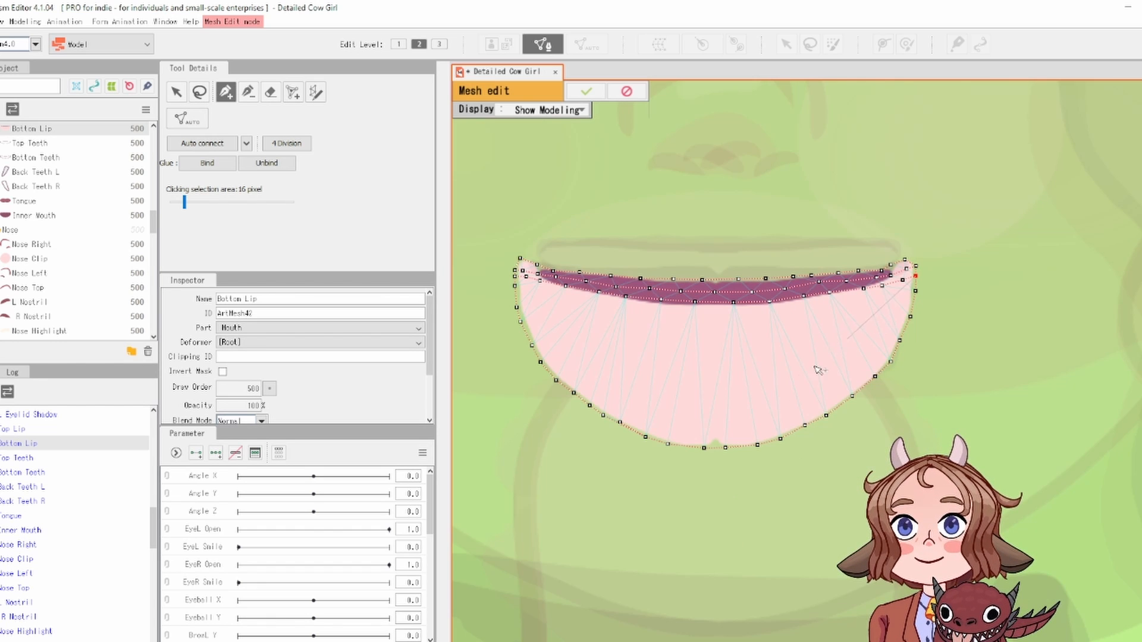
scroll(868, 307, "up", 4)
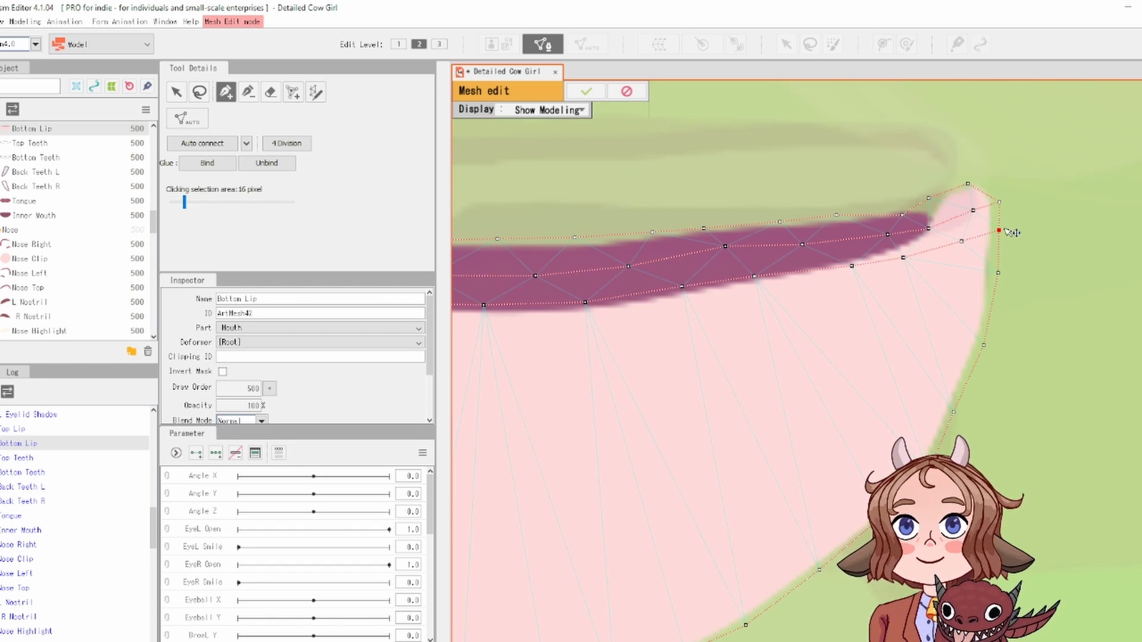
left_click(962, 241)
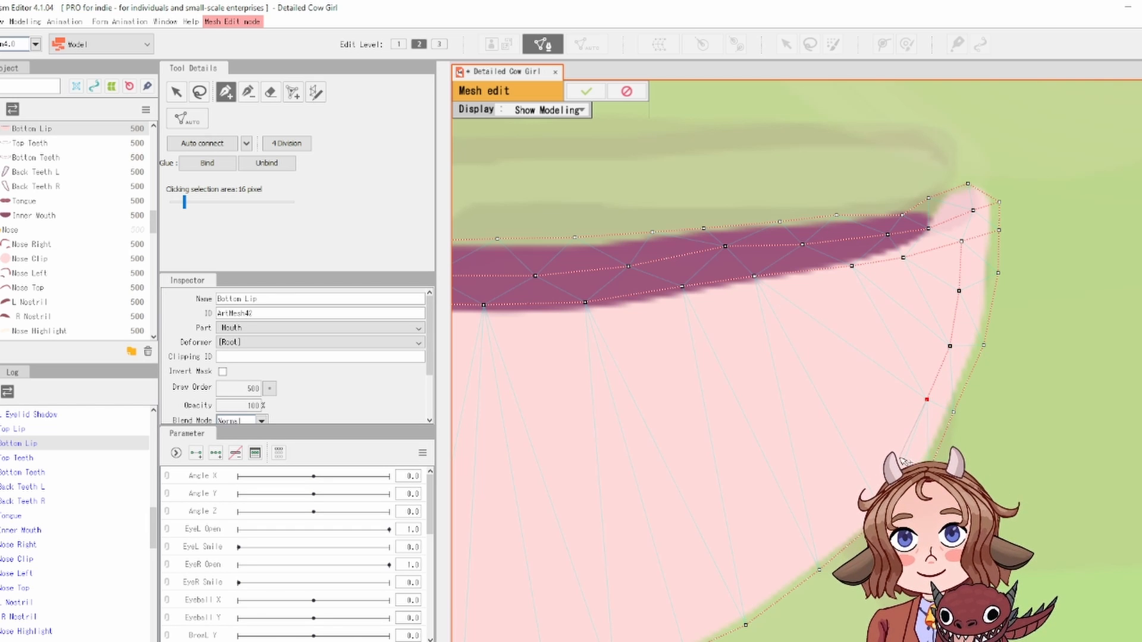
left_click_drag(872, 443, 932, 280)
left_click(904, 344)
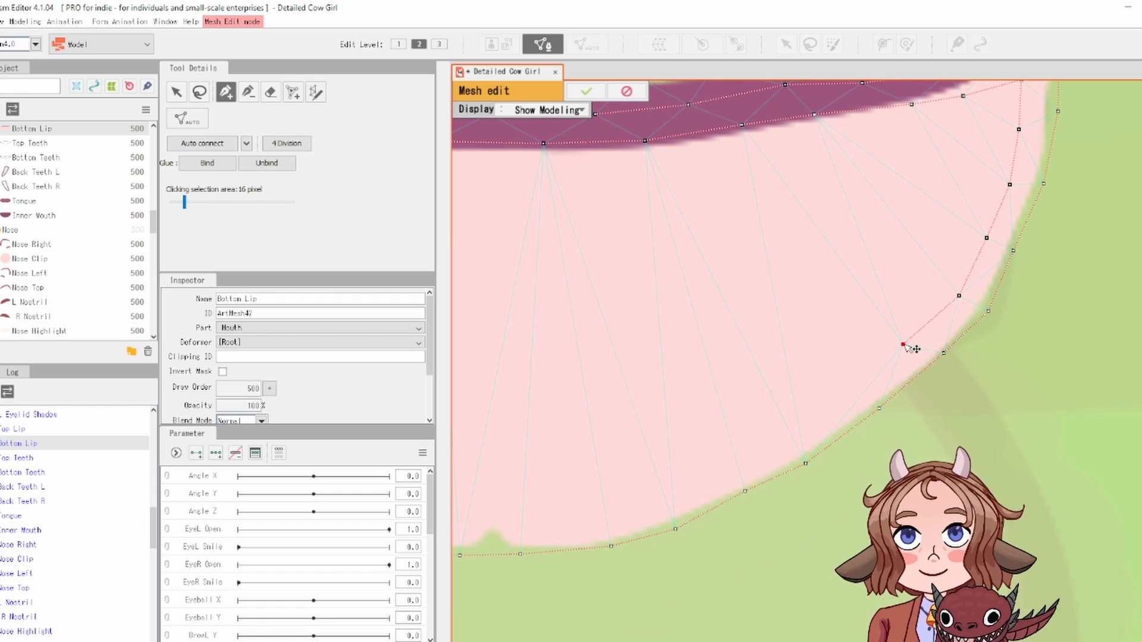
left_click(840, 399)
left_click_drag(839, 390, 938, 301)
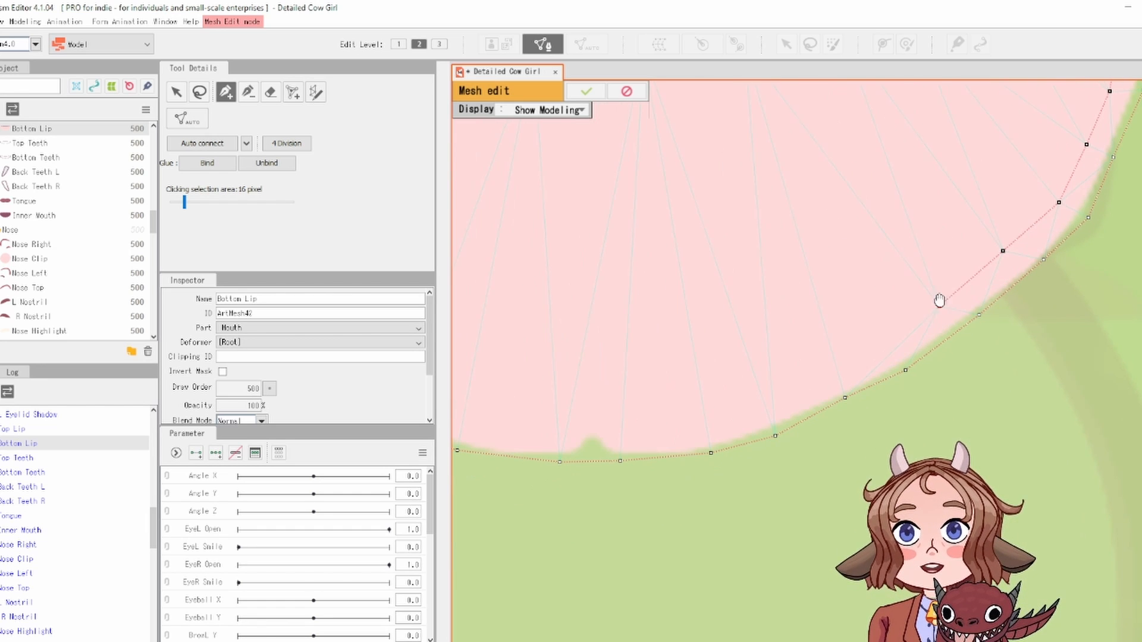
Step: Continue the inner row of vertices along the lip's bottom outline, past the notch in the middle
left_click(878, 337)
left_click(798, 376)
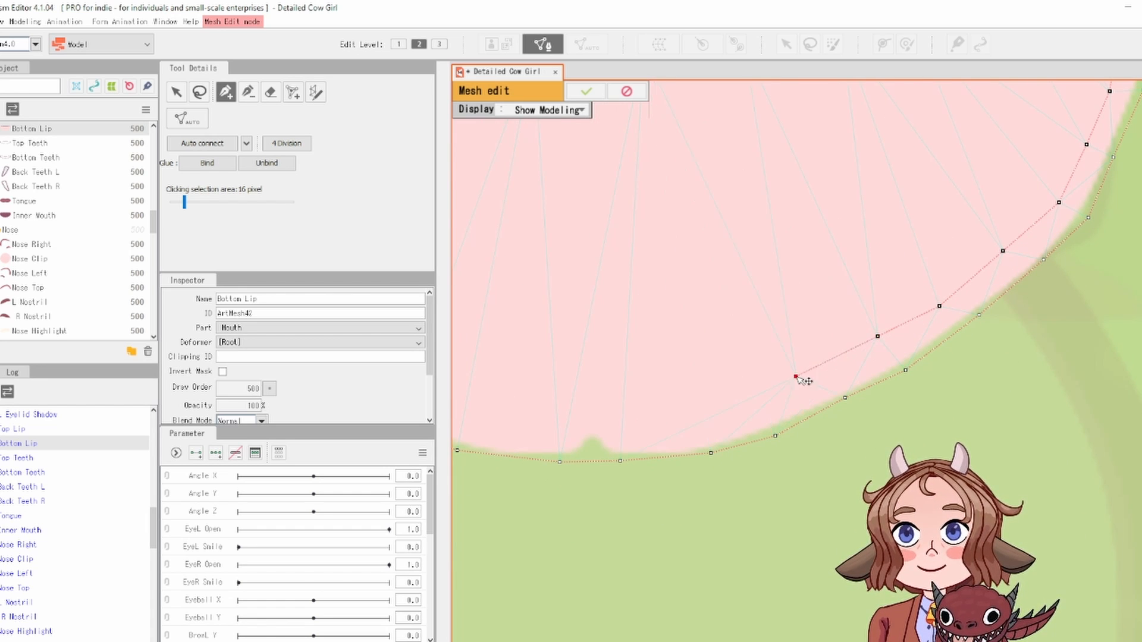
left_click_drag(776, 376, 912, 329)
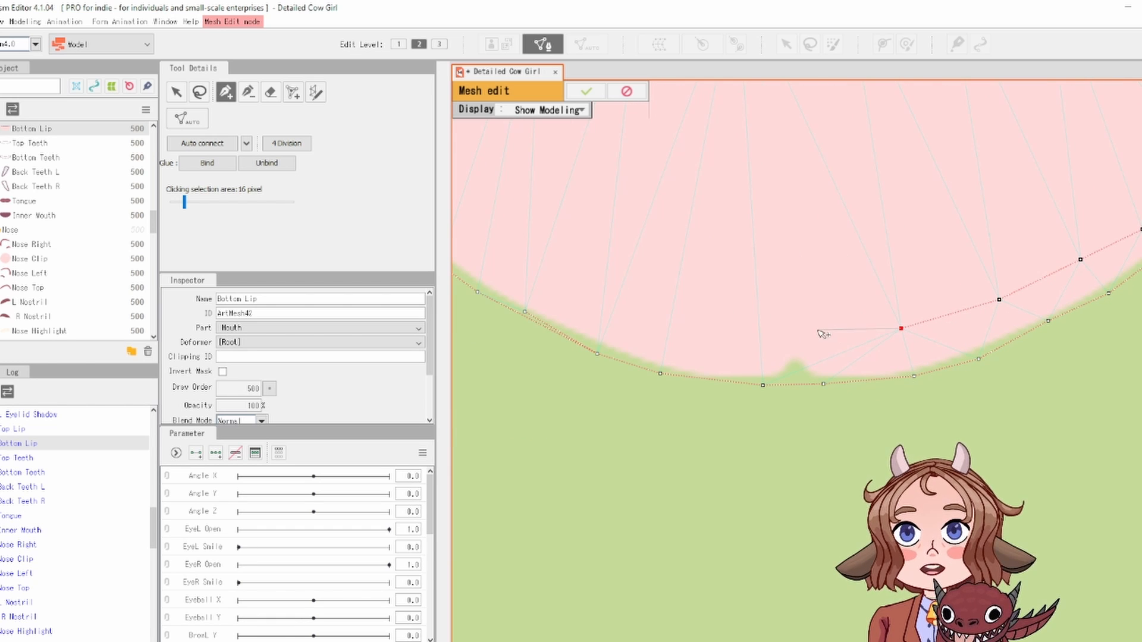
left_click(799, 329)
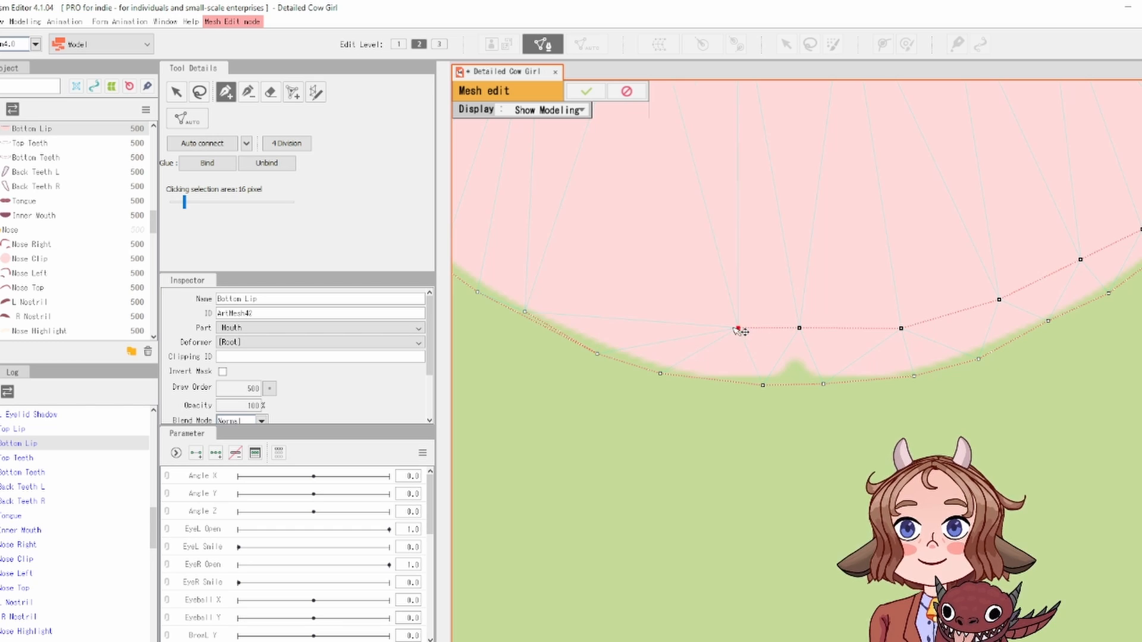
left_click_drag(712, 301, 839, 308)
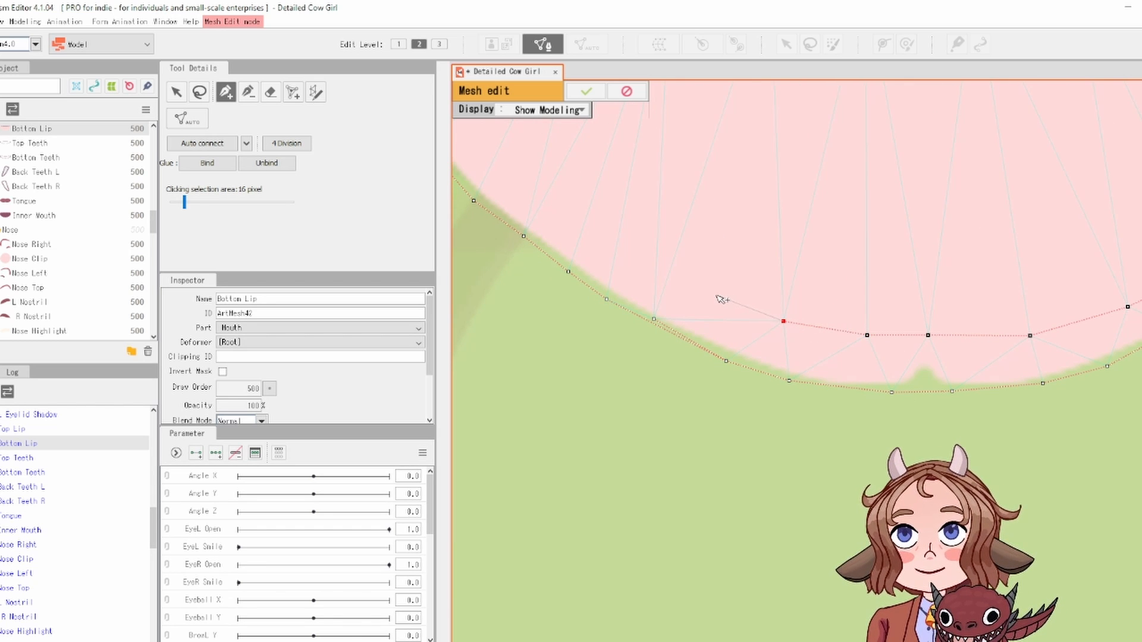
Step: Continue the inner row of vertices up inside the lip's left outline towards the left mouth corner
left_click_drag(721, 298, 866, 327)
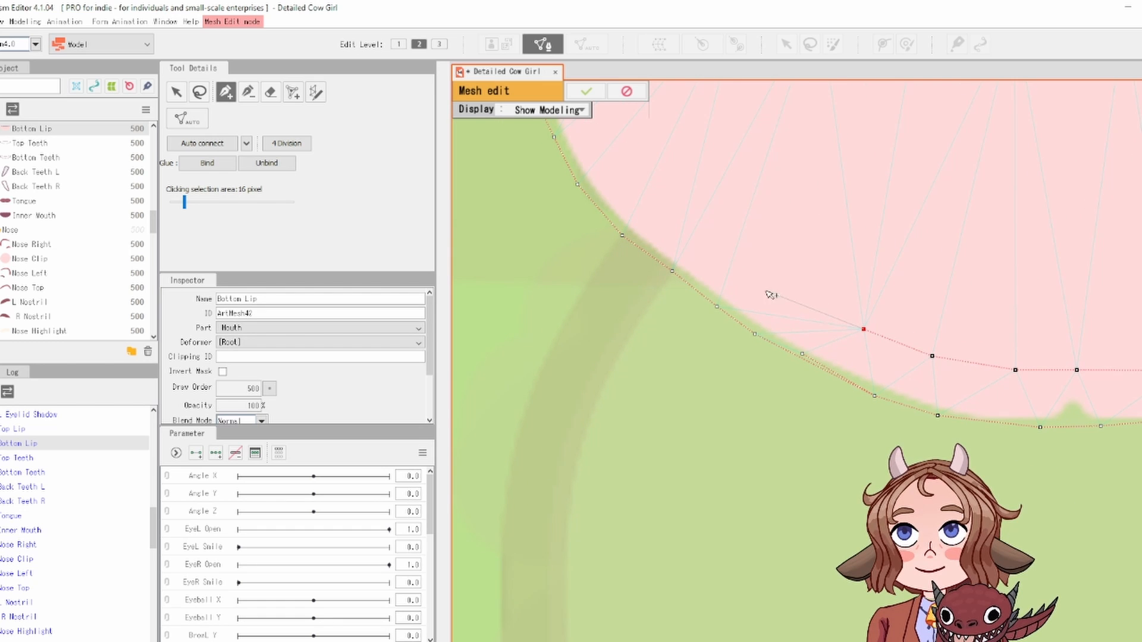
left_click_drag(739, 248, 824, 280)
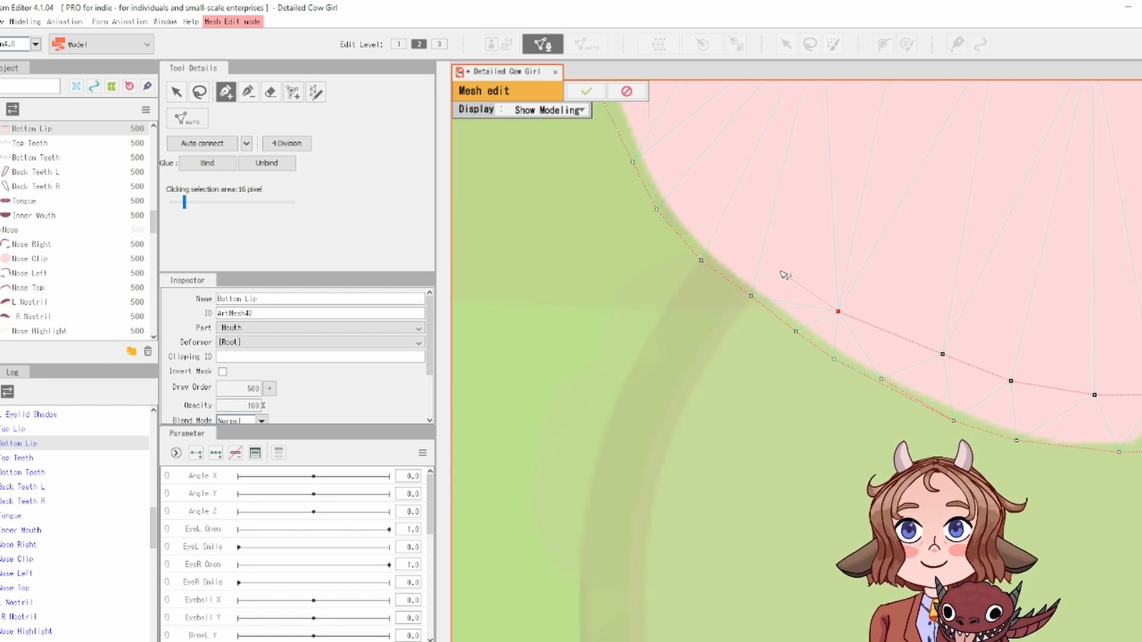
scroll(768, 256, "down", 2)
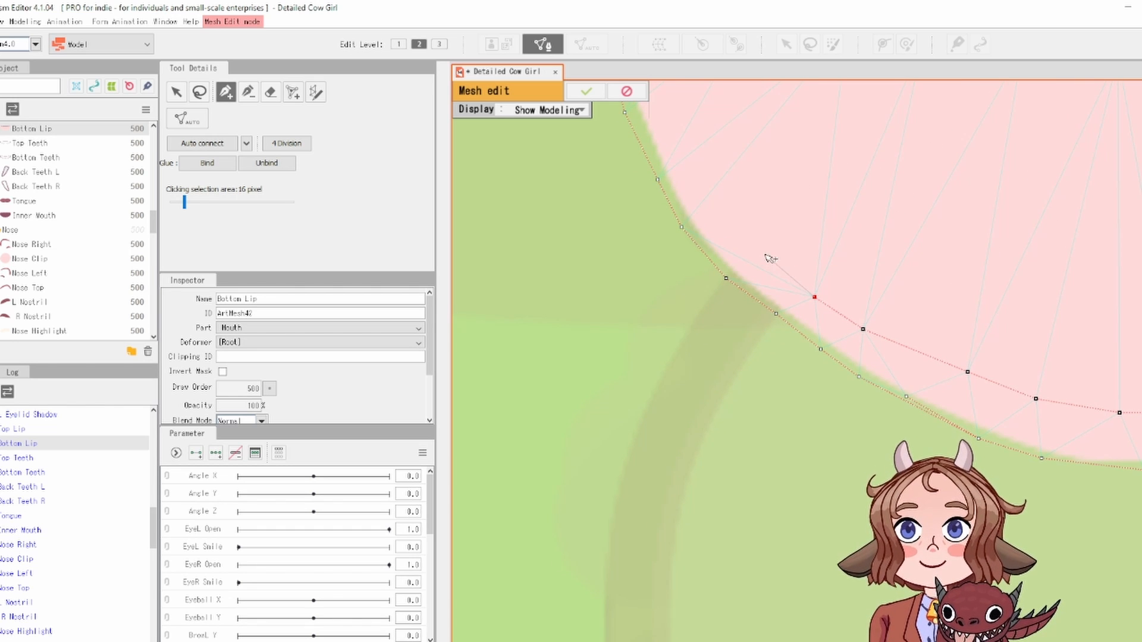
scroll(744, 226, "down", 3)
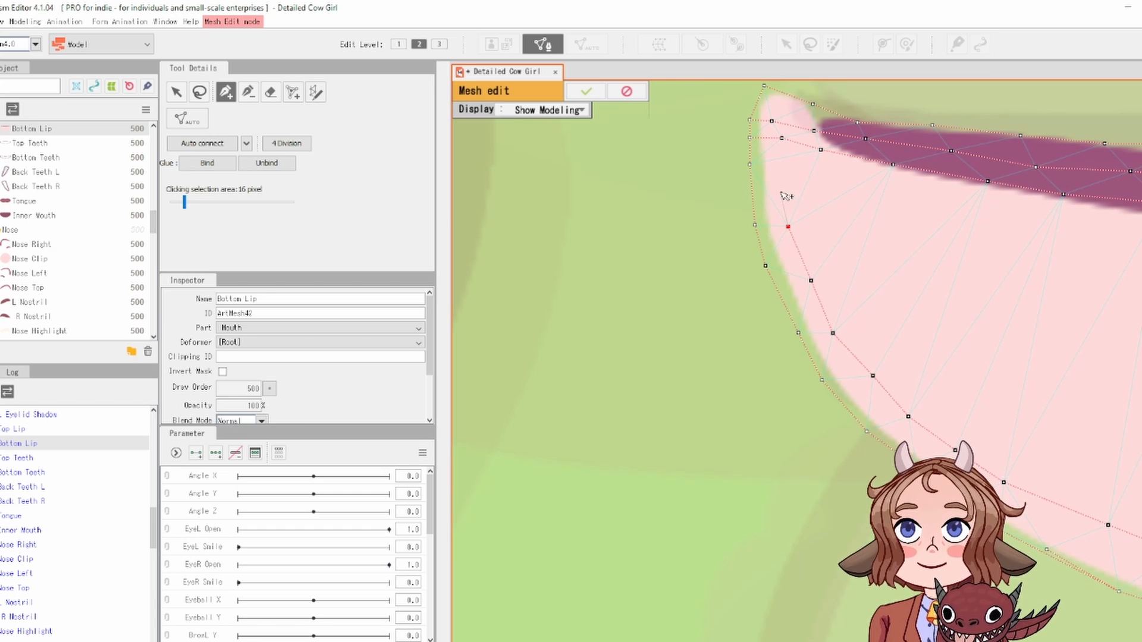
Step: Auto-connect all vertices of the Bottom Lip mesh and apply the mesh edit
scroll(787, 149, "down", 5)
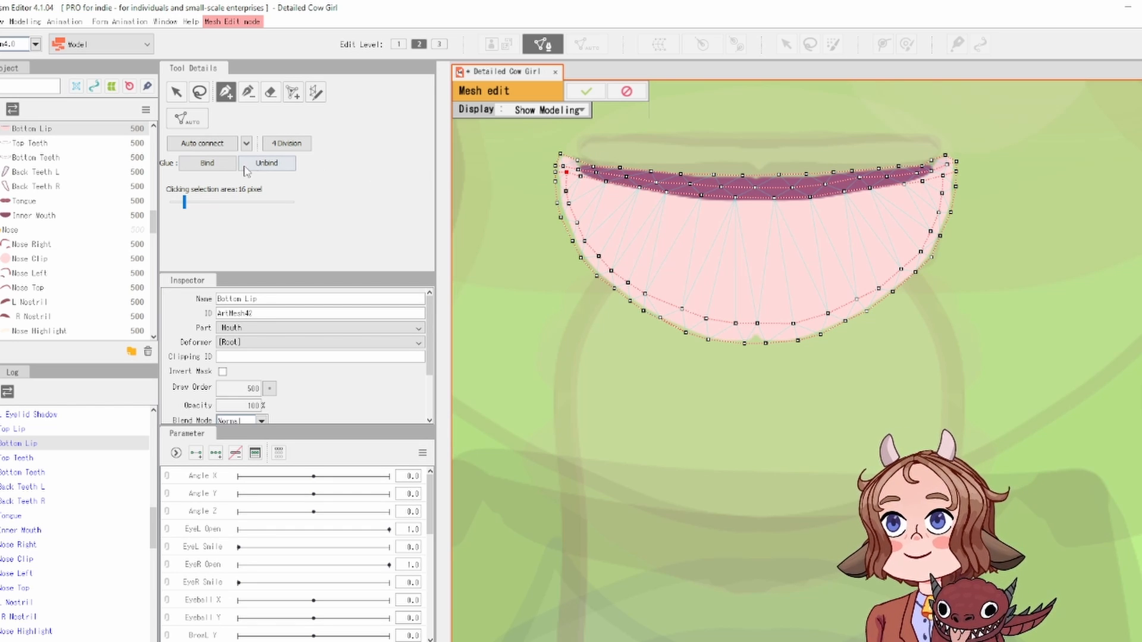
left_click(219, 147)
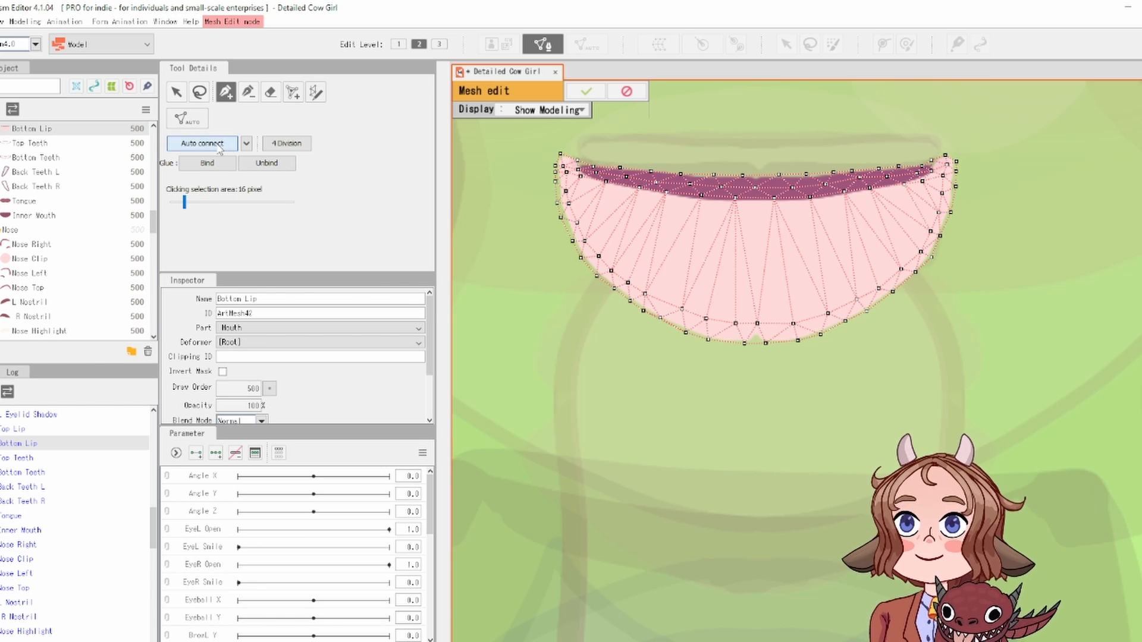
left_click(586, 94)
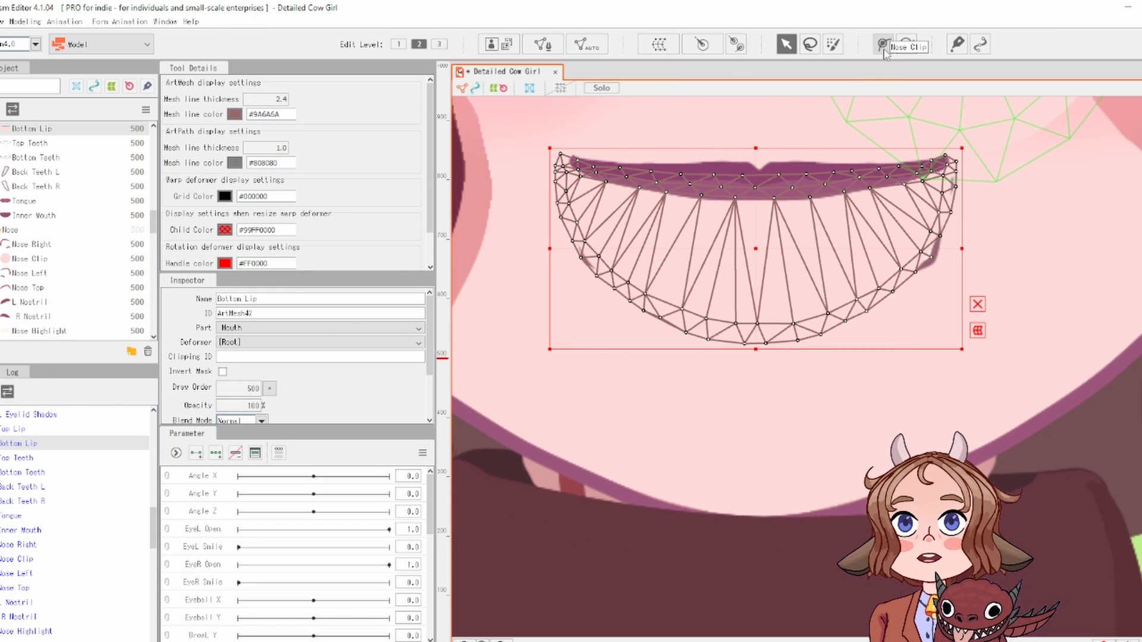
Step: Start a deform path on Bottom Lip along the purple line, from the middle of the mouth to the right corner
left_click(885, 52)
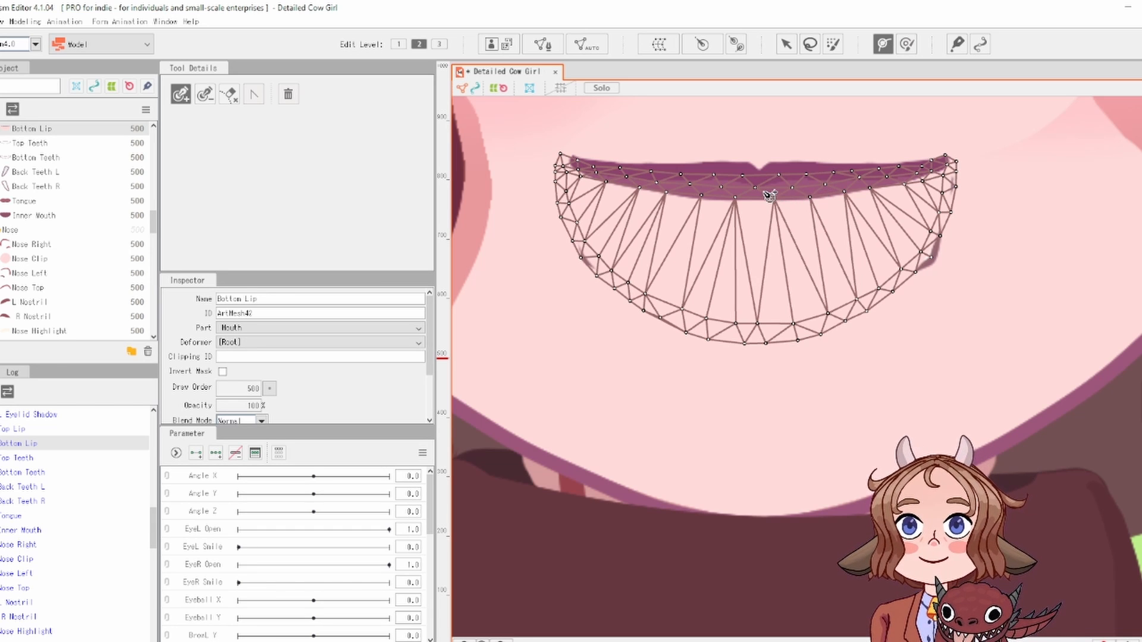
left_click(764, 191)
left_click(851, 188)
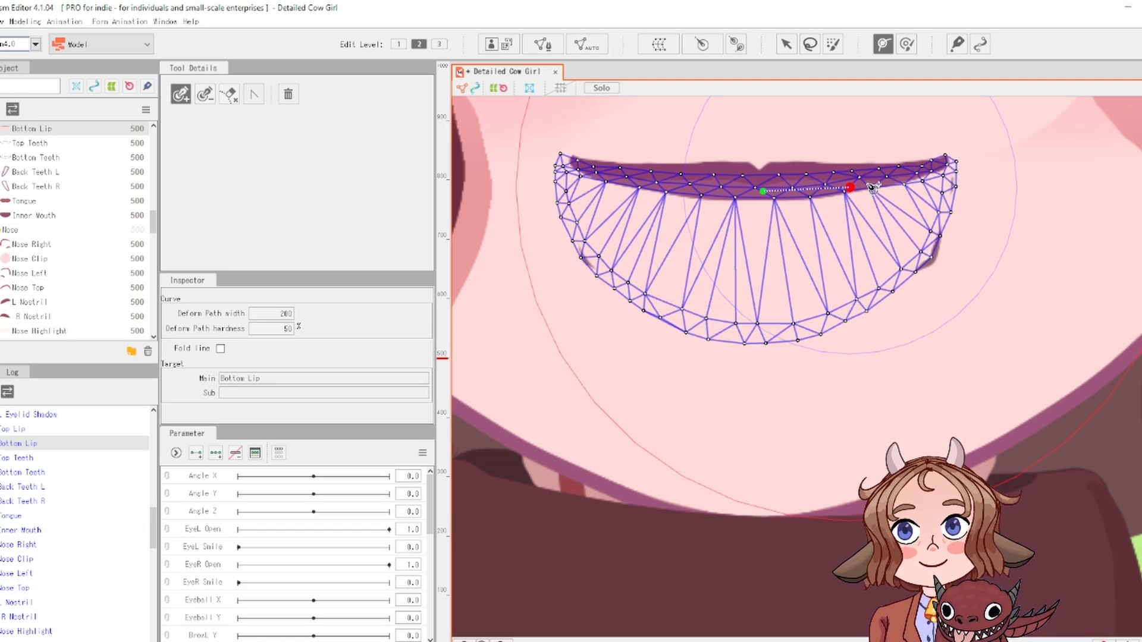
left_click(945, 168)
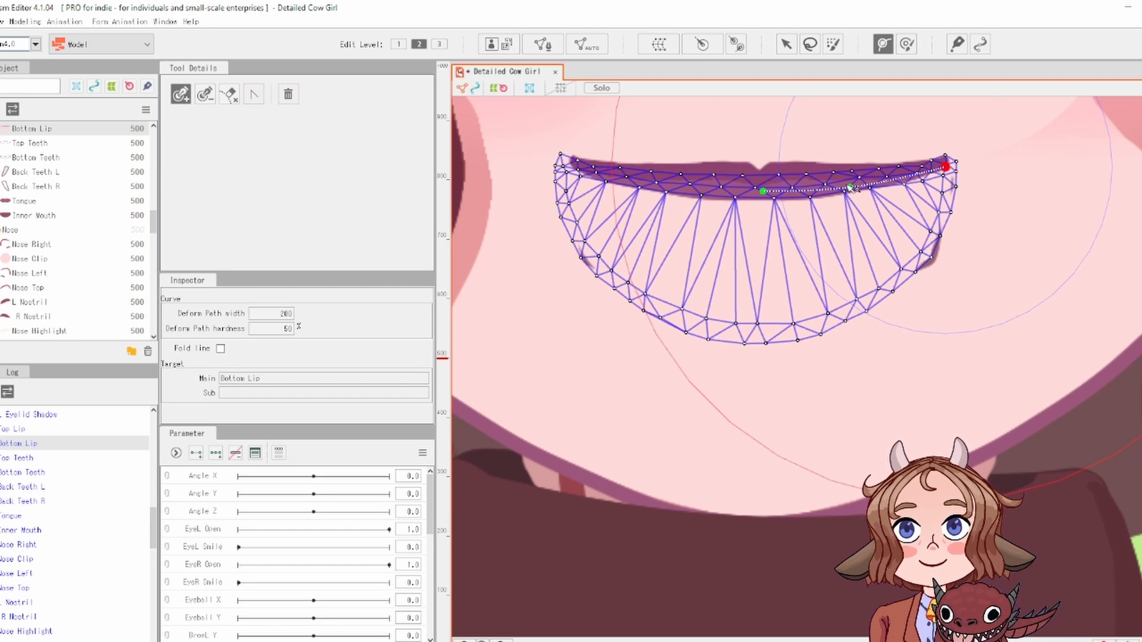
left_click(853, 188)
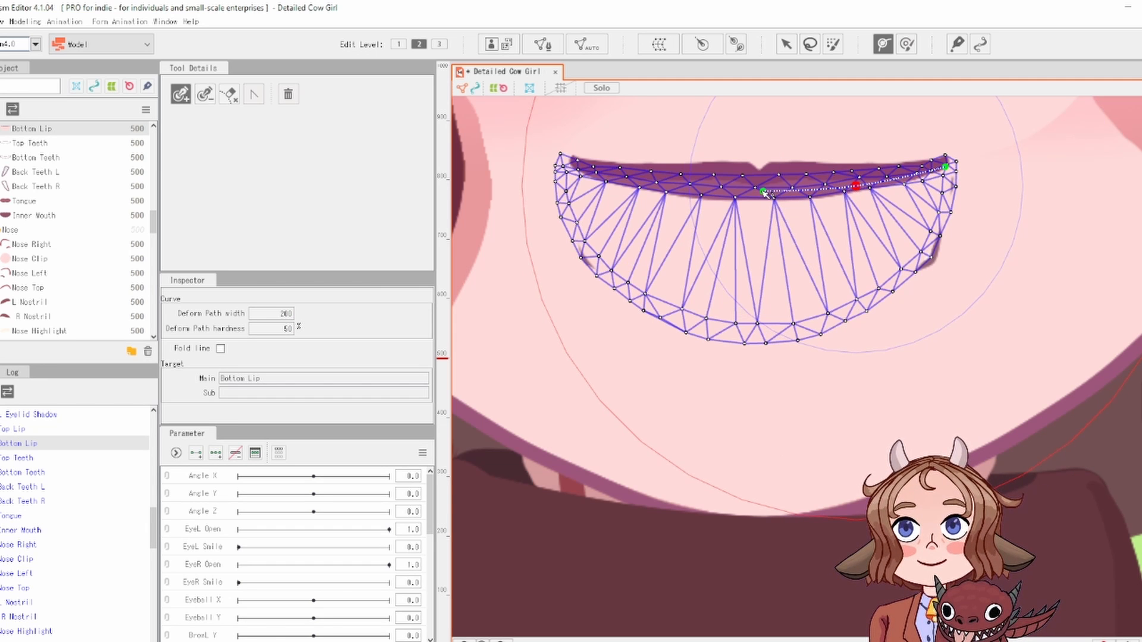
left_click(765, 192)
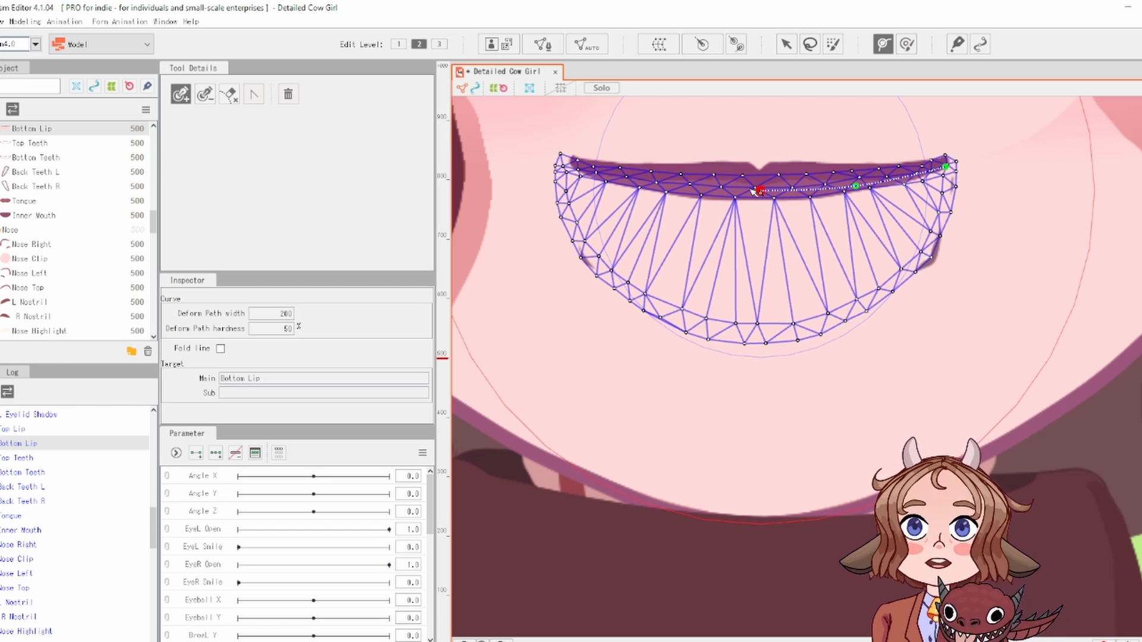
Step: Extend the deform path along the purple line from the middle to the mouth's left corner
left_click(682, 187)
left_click_drag(682, 187, 671, 185)
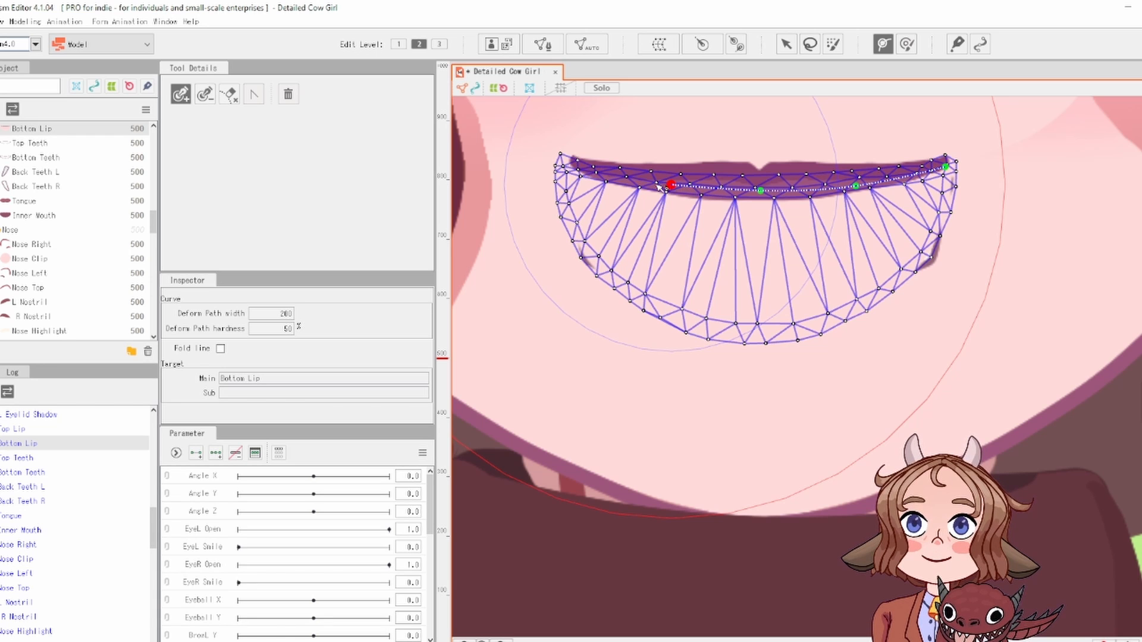
left_click(575, 163)
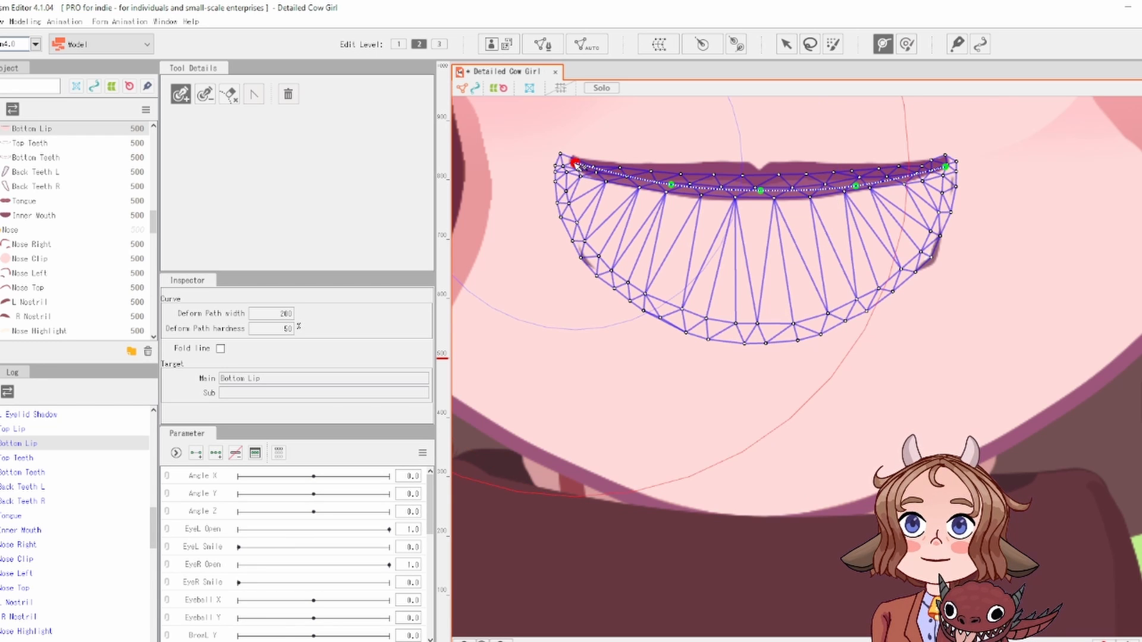
left_click_drag(577, 165, 572, 167)
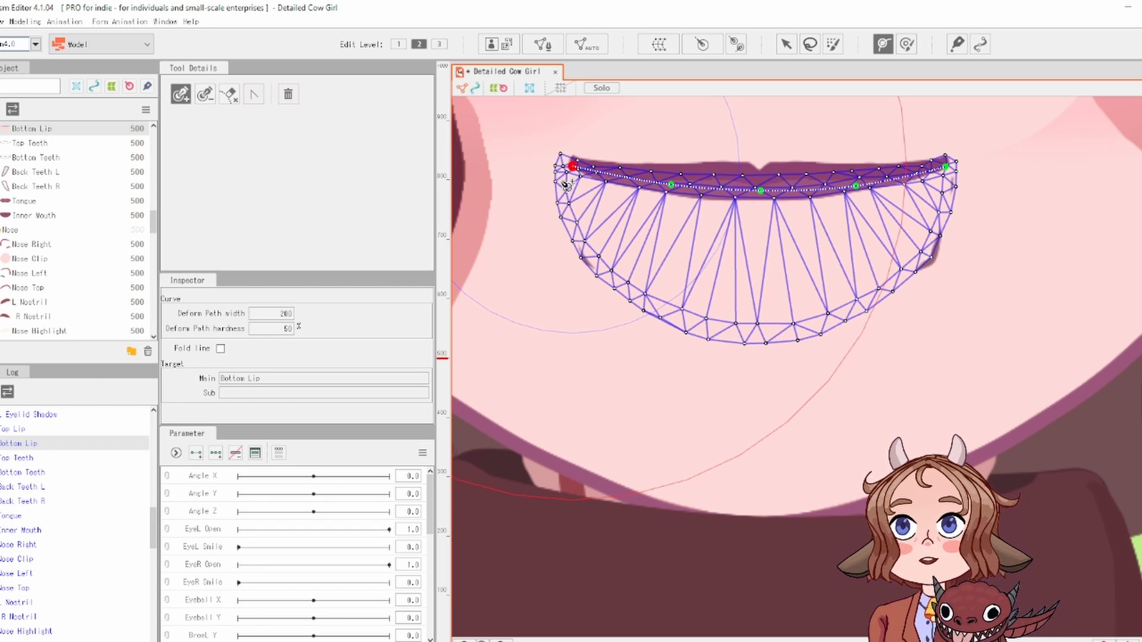
Step: Continue the deform path from the left corner down the lip's left rim and along the bottom to just past the middle
left_click(562, 203)
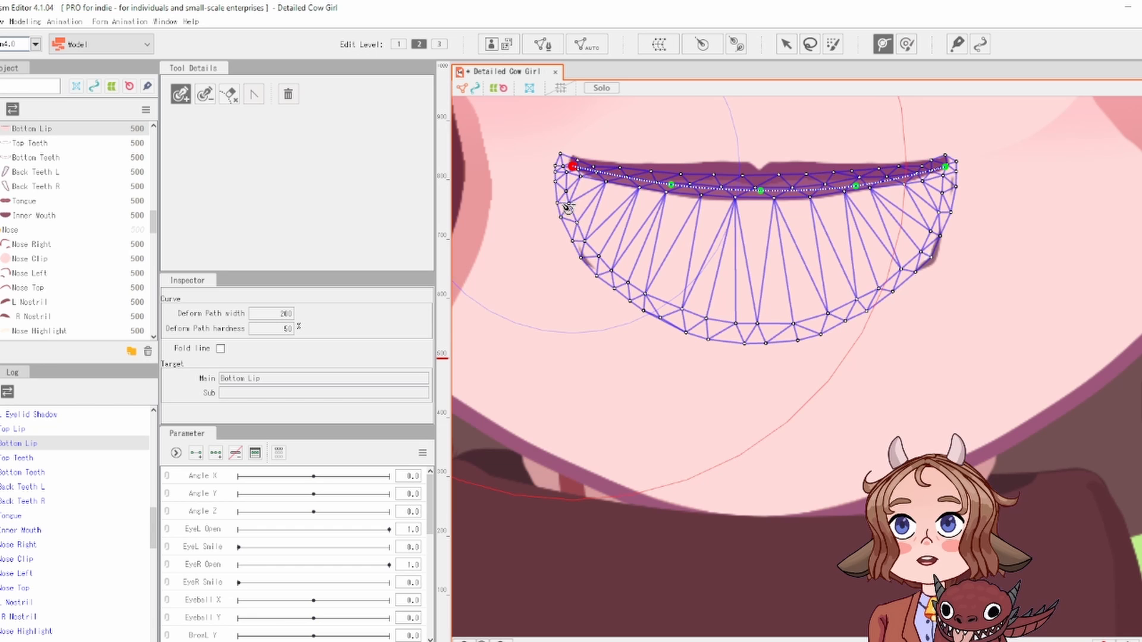
left_click(560, 170)
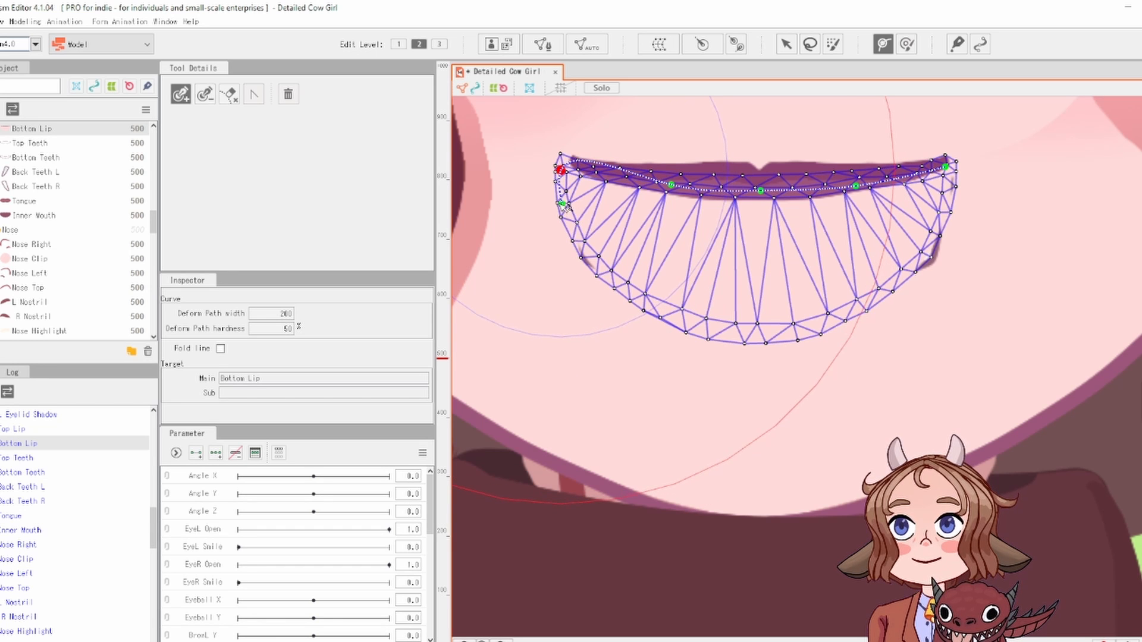
left_click(570, 223)
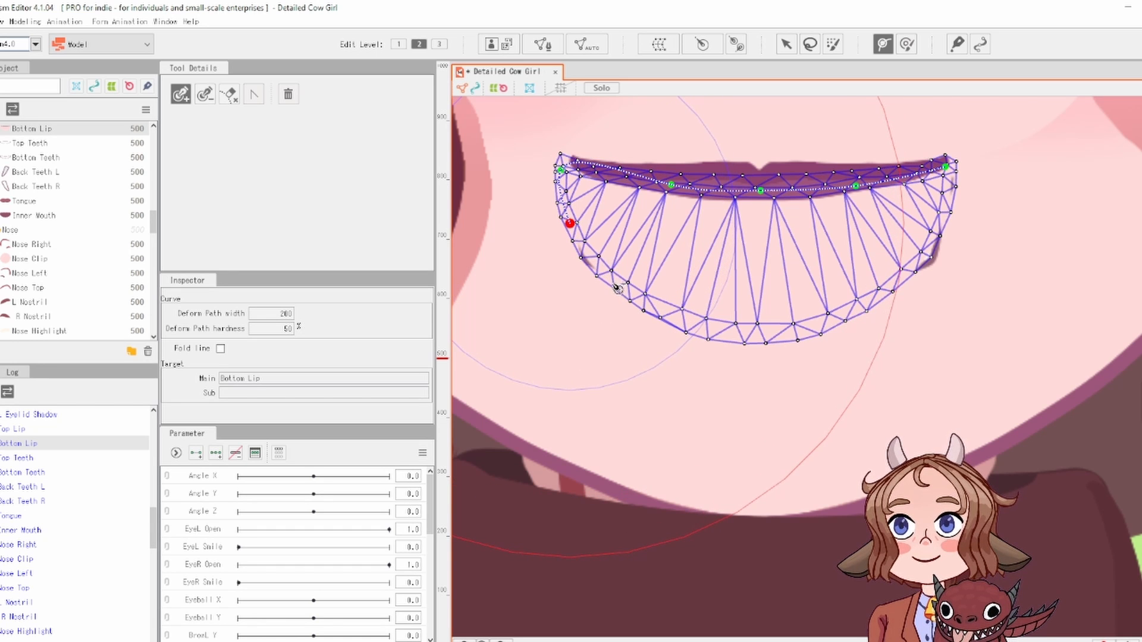
left_click(613, 281)
left_click(672, 316)
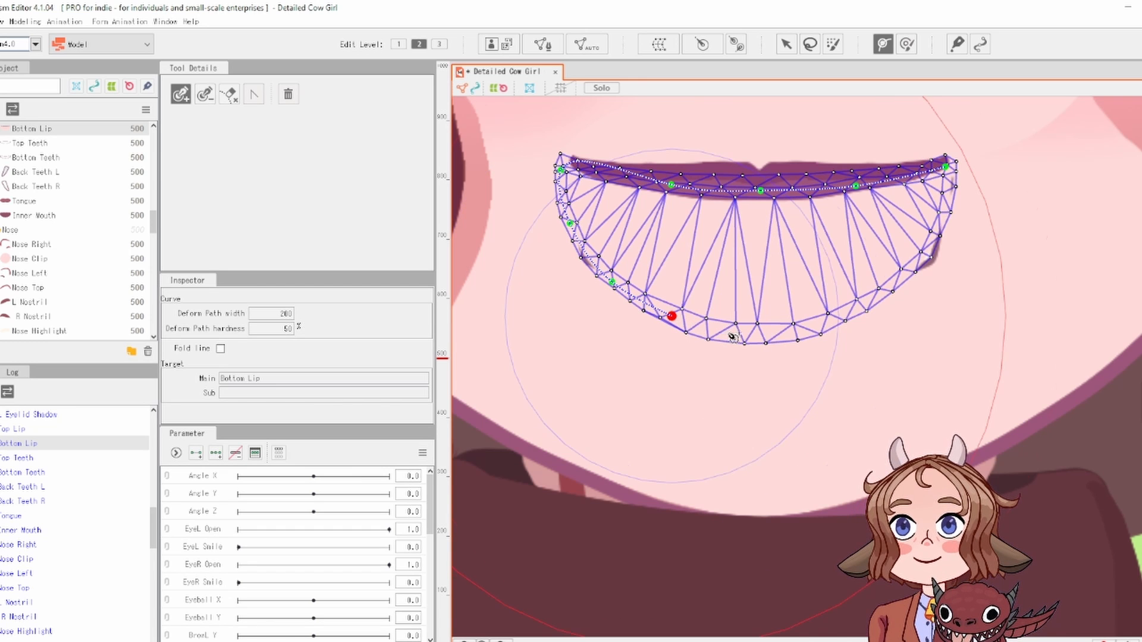
left_click(727, 333)
left_click(792, 332)
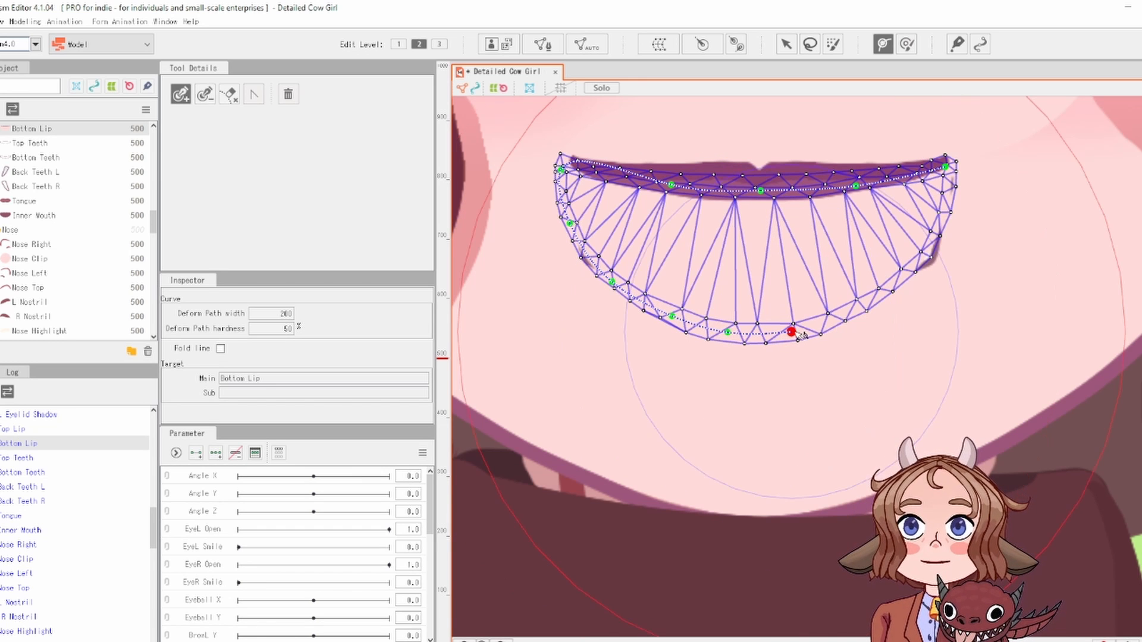
Step: Carry the deform path up the lip's right rim and close it at the right corner point
left_click(867, 301)
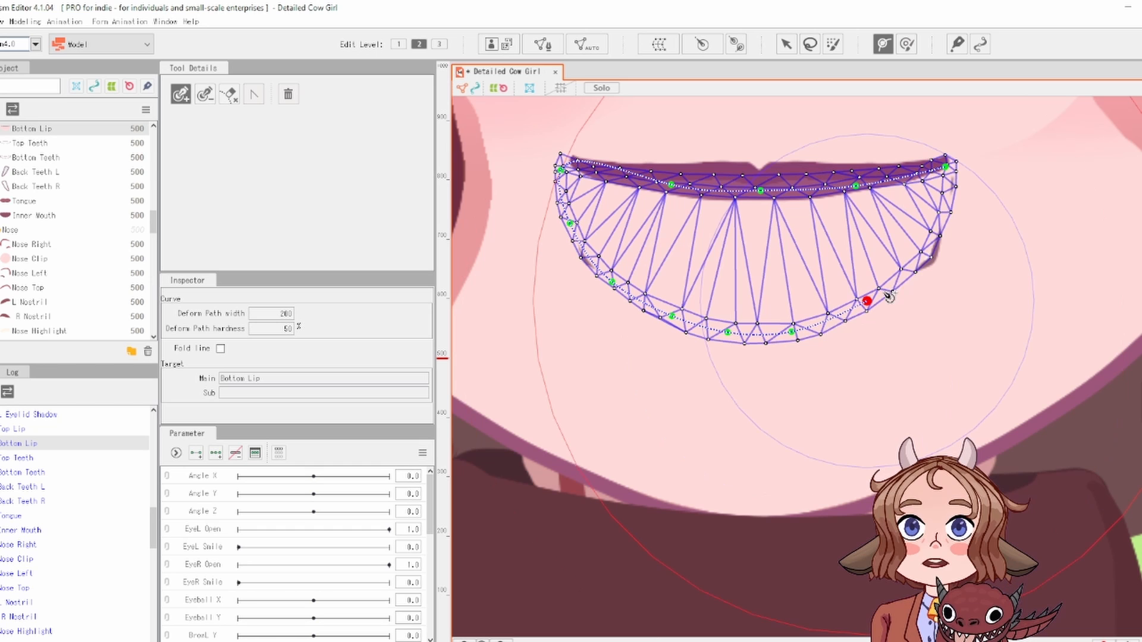
left_click(912, 266)
left_click(935, 232)
left_click(946, 168)
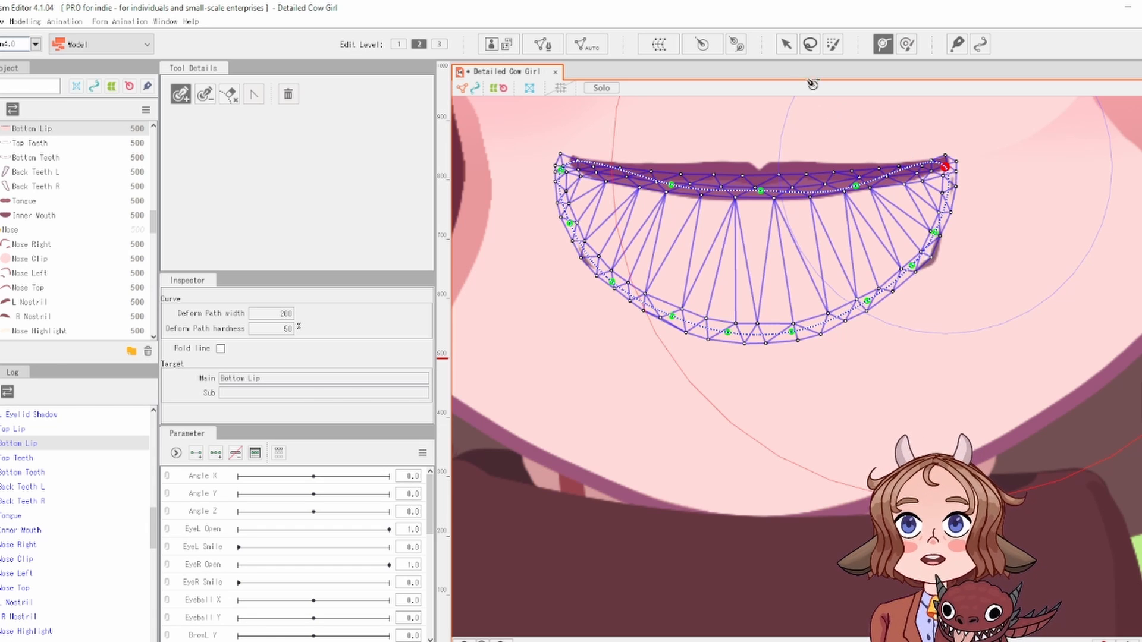
Step: Test the deform path by pulling the middle point of the purple line down and the upper right rim point outwards
left_click(786, 43)
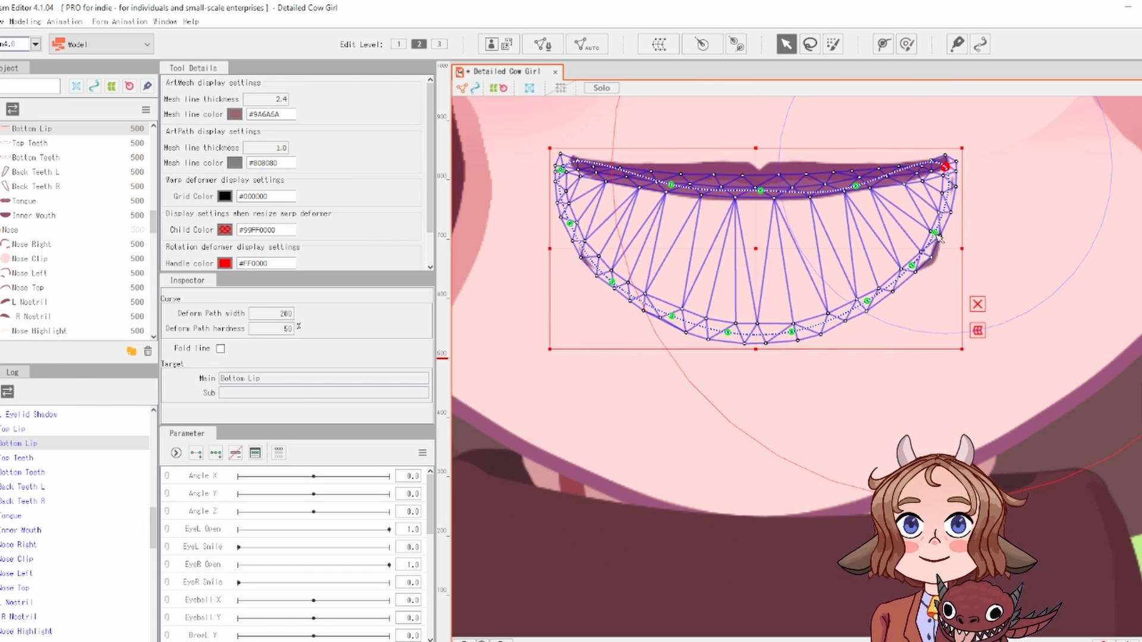
left_click_drag(762, 190, 766, 243)
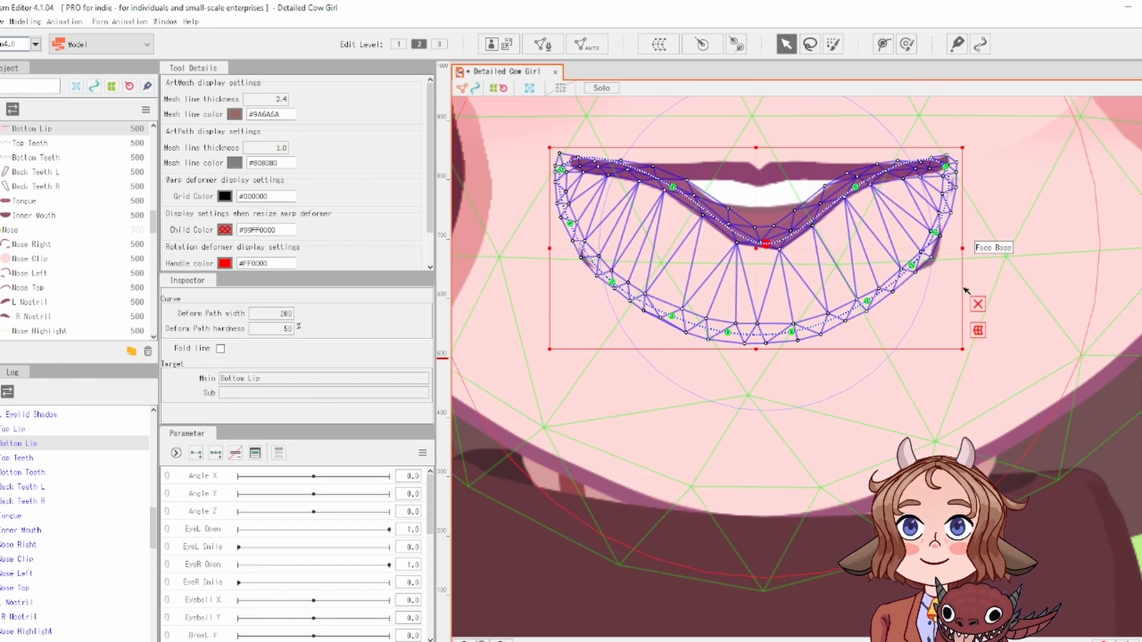
left_click_drag(932, 236, 950, 241)
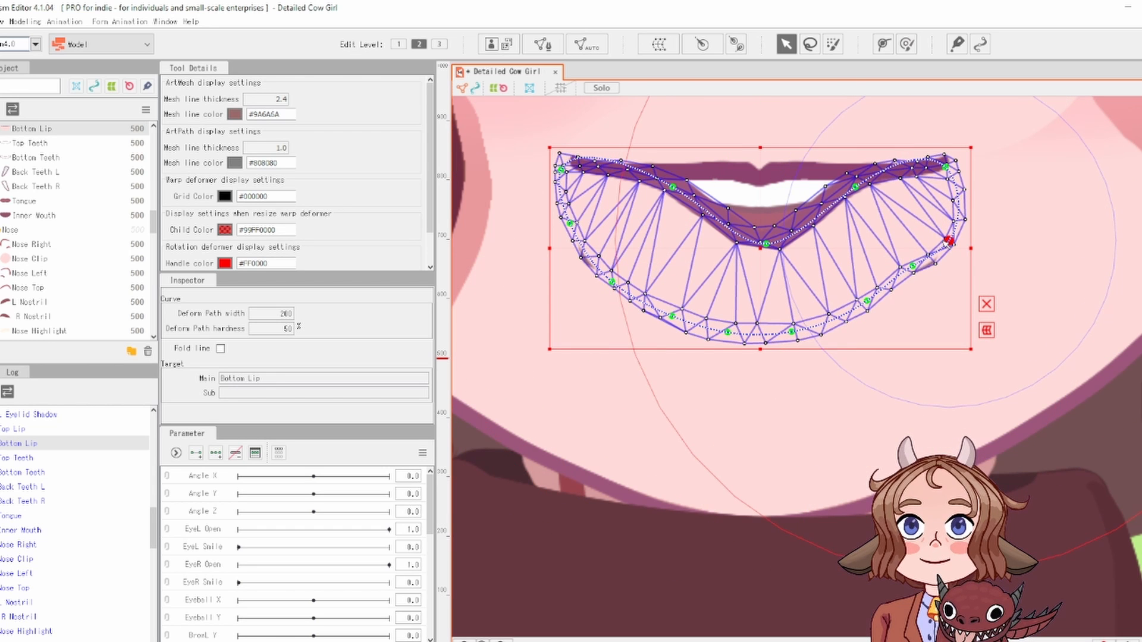
Step: Undo the test deformations of the Bottom Lip's middle and right rim points
key("ctrl+z")
key("ctrl+z")
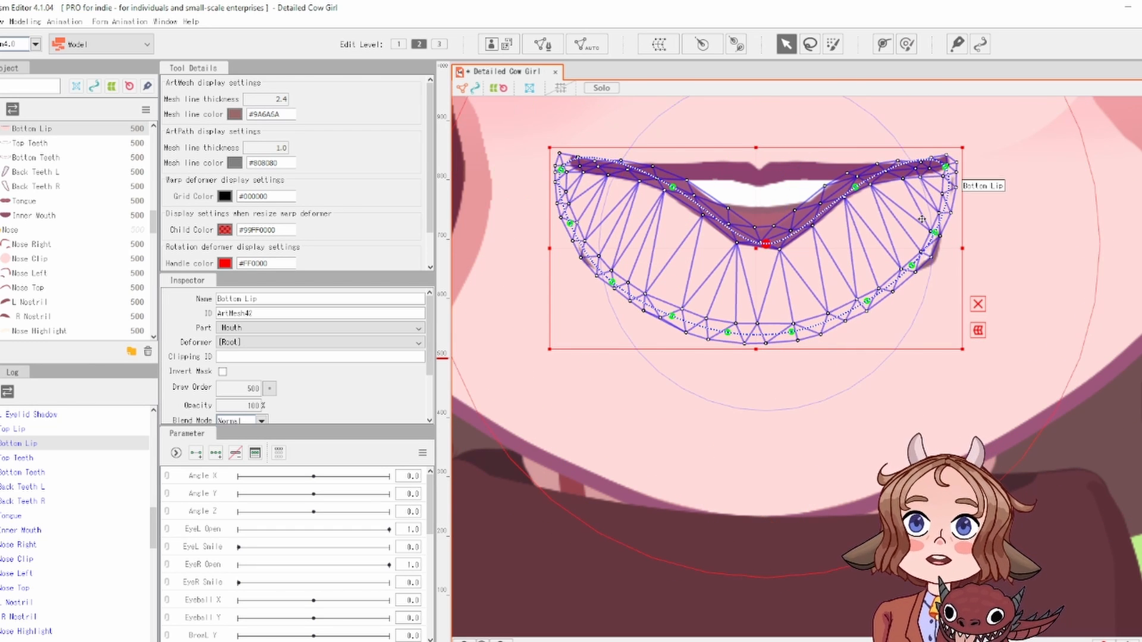
Step: Open the recent model cow model.cmo3 and switch to it to compare how its mouth was meshed
left_click(1, 22)
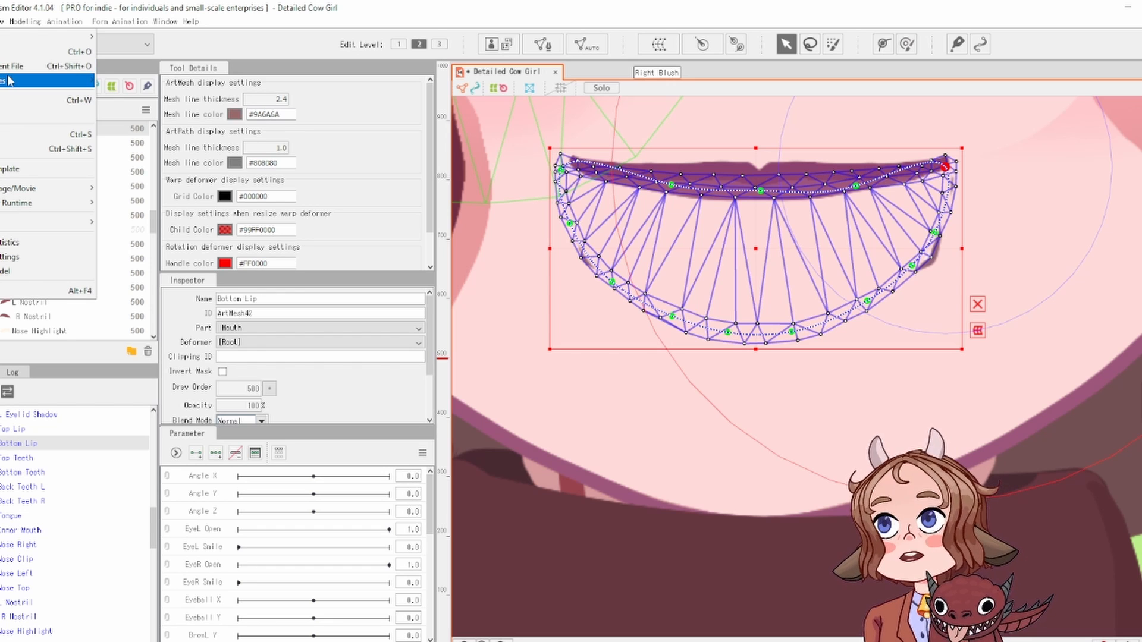
mouse_move(60, 81)
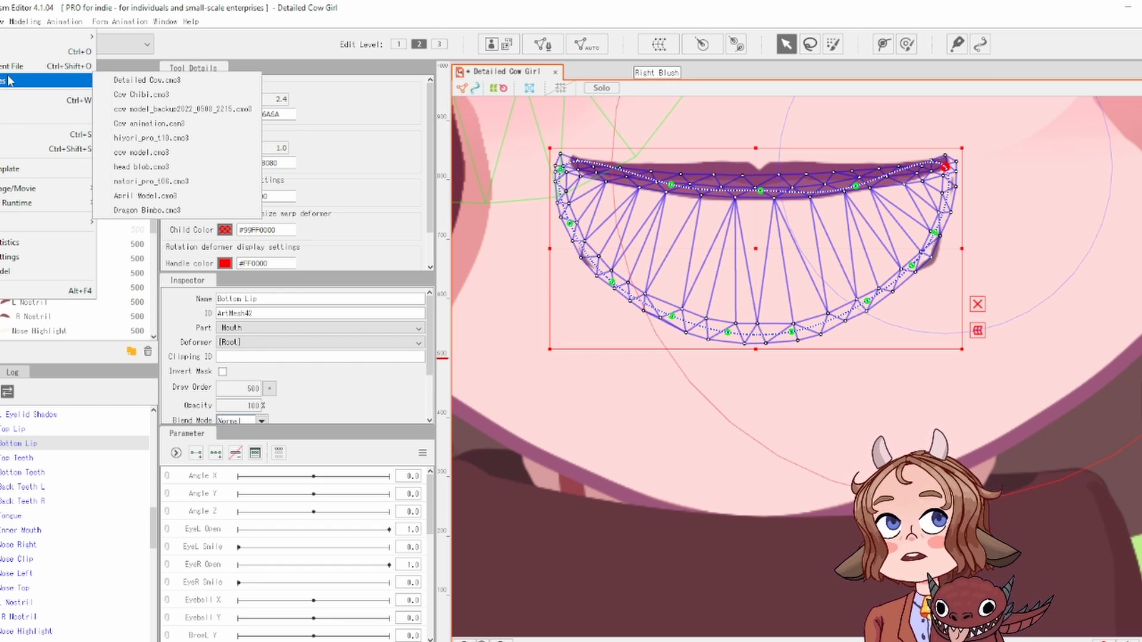
left_click(196, 111)
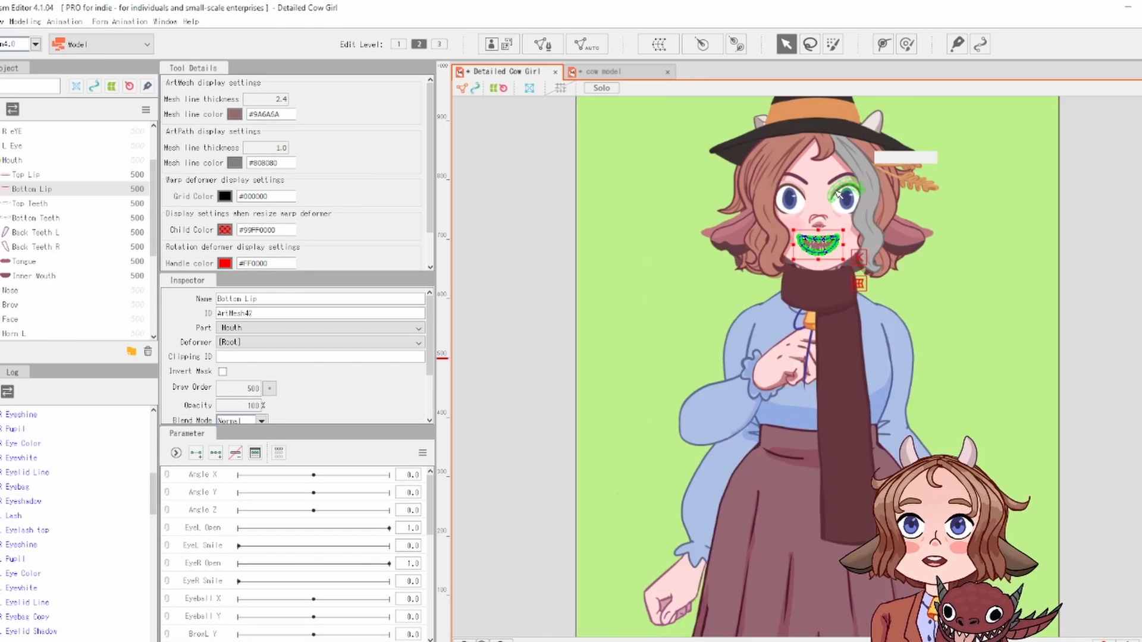
scroll(850, 181, "up", 8)
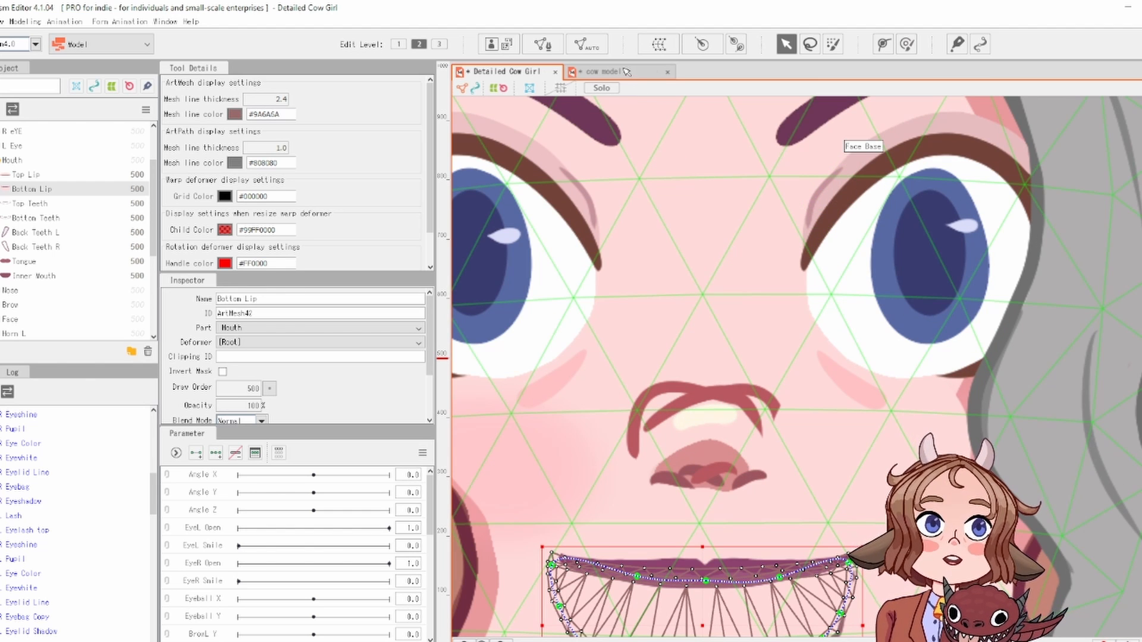
scroll(667, 180, "down", 2)
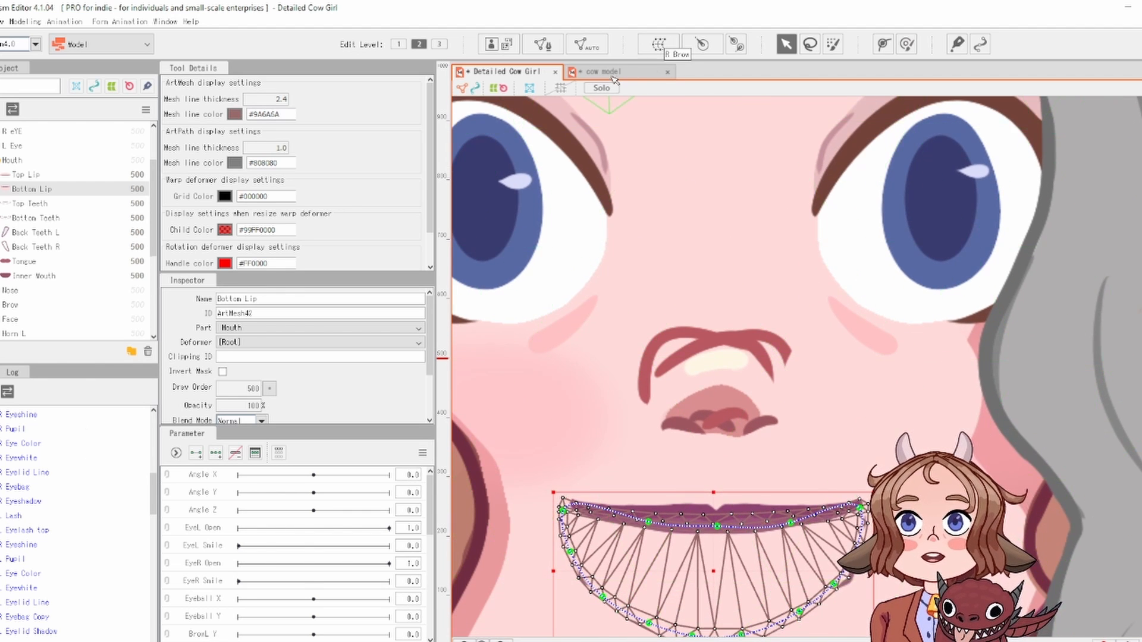
left_click(616, 75)
scroll(820, 300, "down", 2)
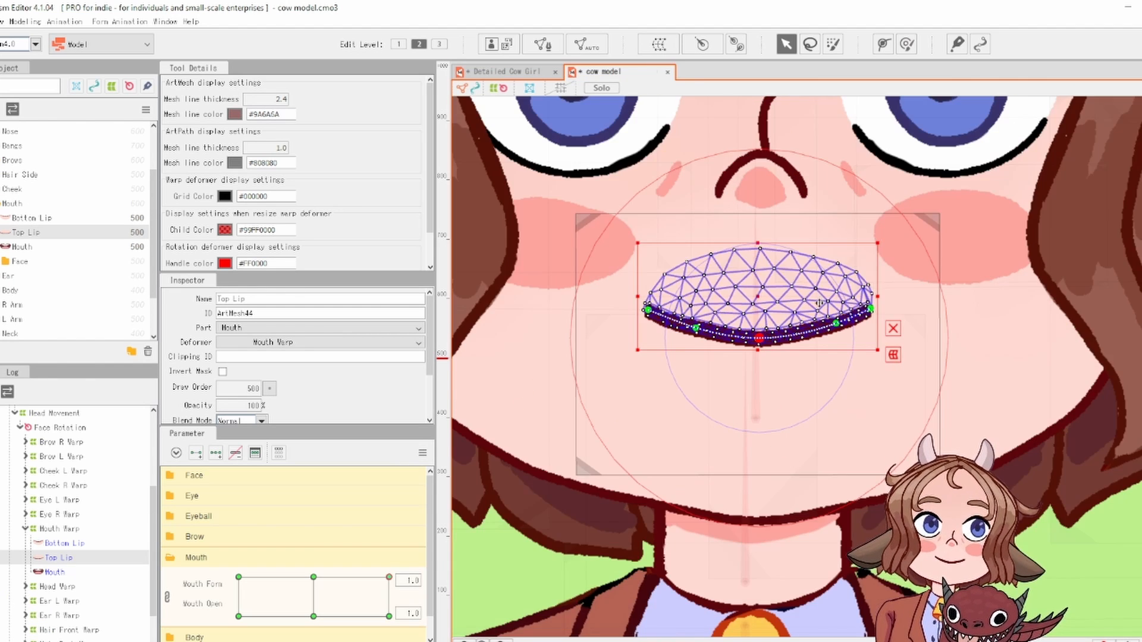
Step: Test the cow model's Top Lip by moving its deform path points into raised sides and a lowered middle, undoing the middle-point pulls
scroll(820, 301, "up", 2)
left_click_drag(812, 284, 951, 287)
left_click_drag(877, 358, 872, 295)
left_click_drag(986, 335, 988, 277)
left_click_drag(788, 343, 744, 283)
left_click_drag(782, 156, 767, 171)
left_click_drag(867, 296, 870, 378)
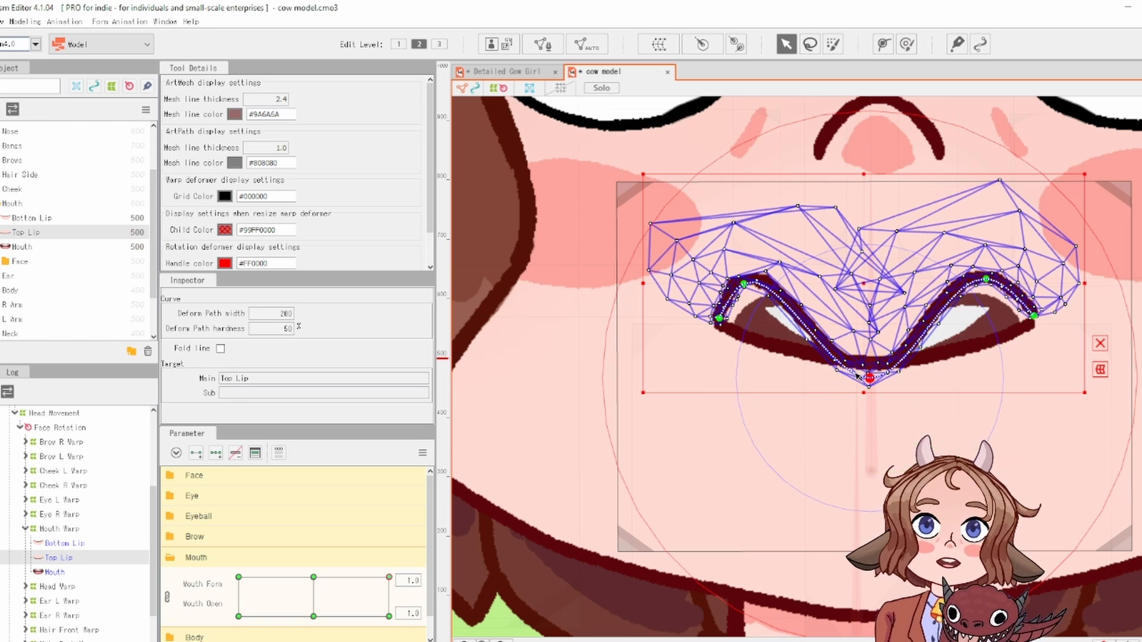
key("ctrl+z")
left_click_drag(870, 297, 878, 340)
key("ctrl+z")
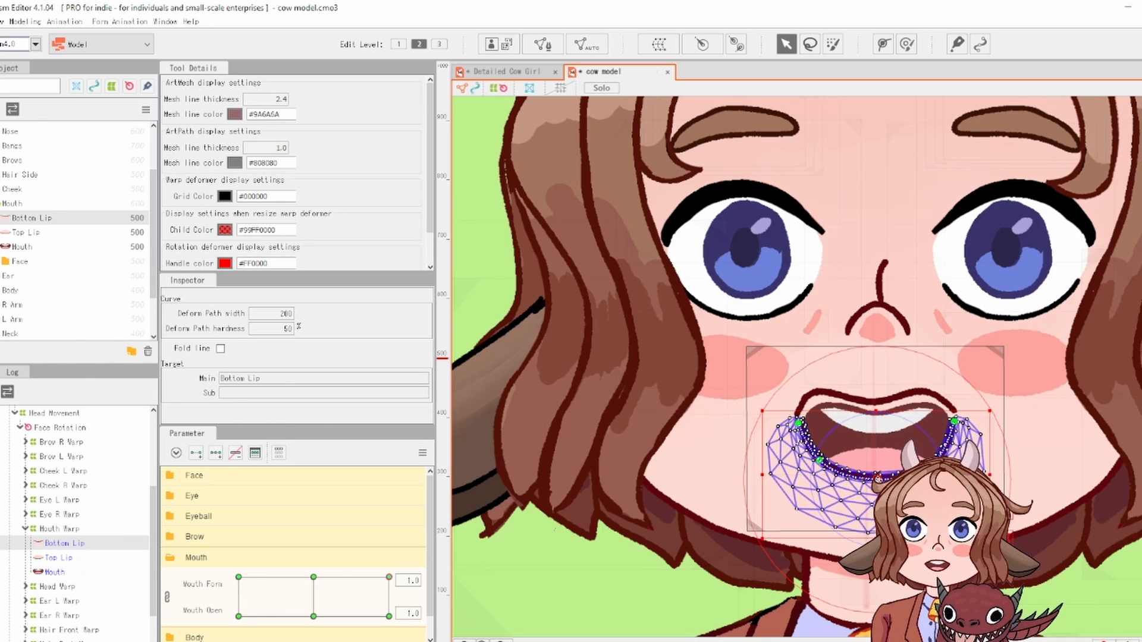
Step: Undo the trial deform path adjustments on the cow model's Bottom Lip
scroll(878, 467, "up", 3)
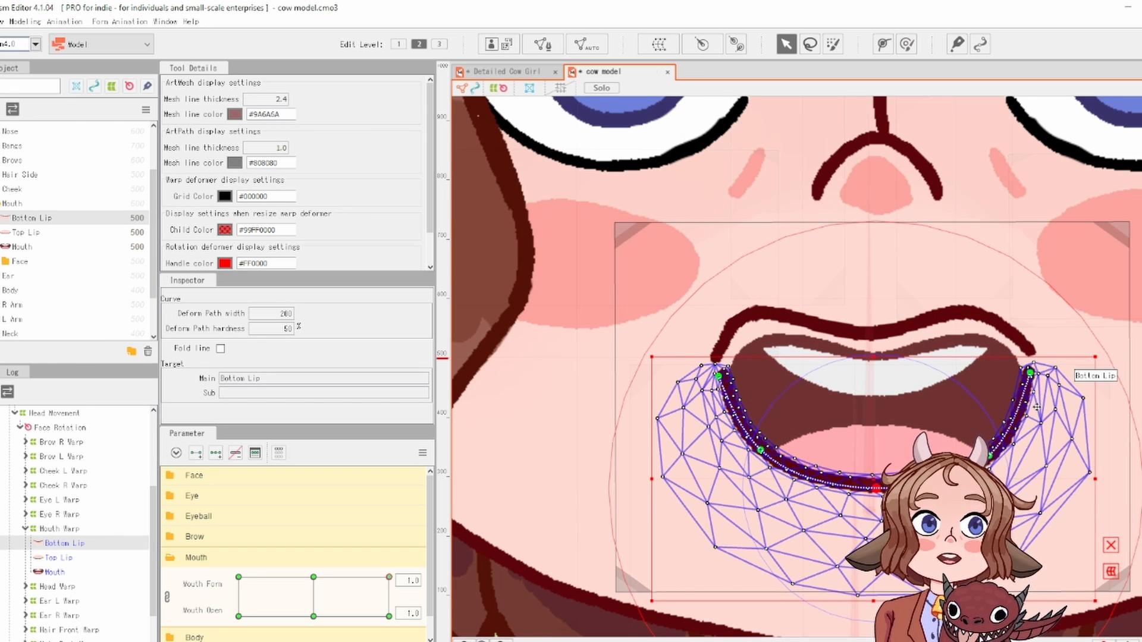
key("ctrl+z")
key("ctrl+z")
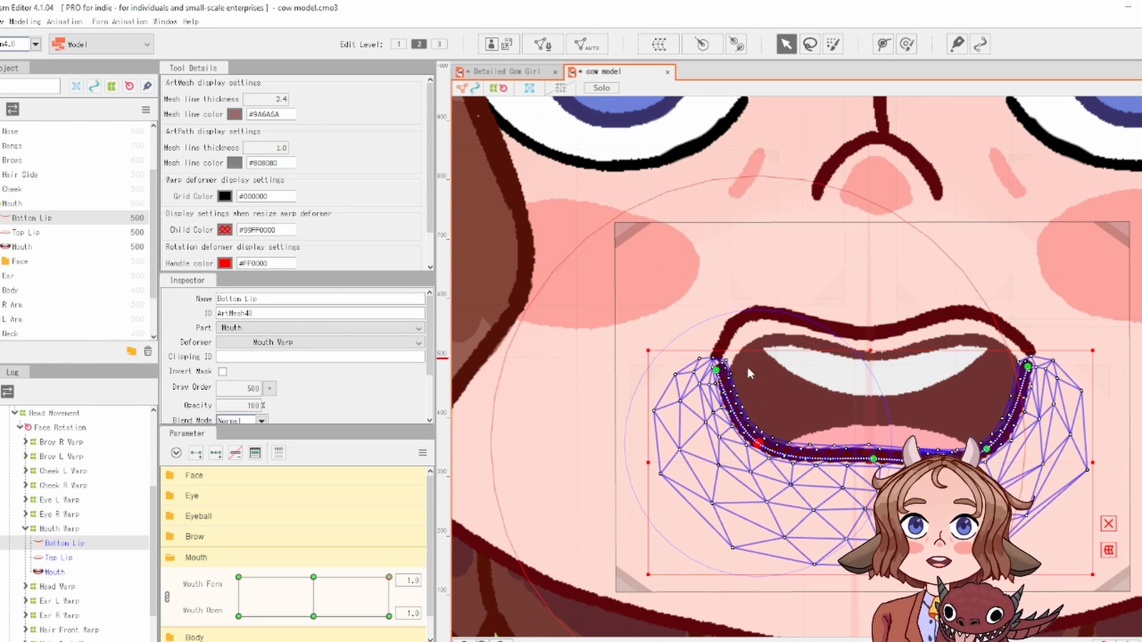
key("ctrl+z")
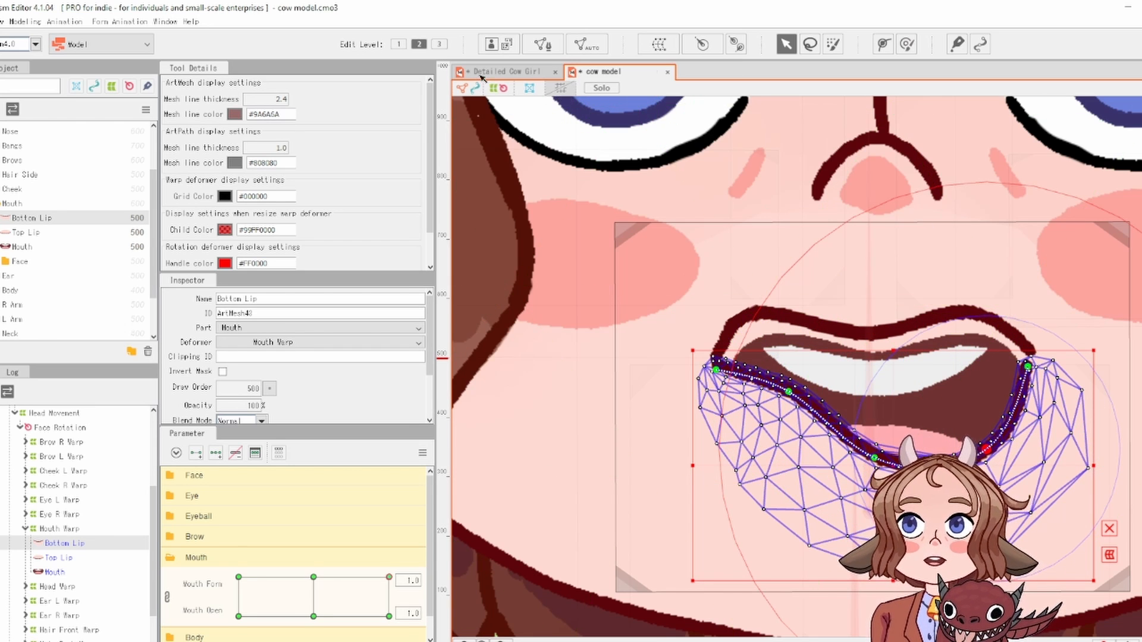
Step: Return to the Detailed Cow Girl model and try pulling the Bottom Lip path's middle point far down, undoing the pull
left_click(506, 72)
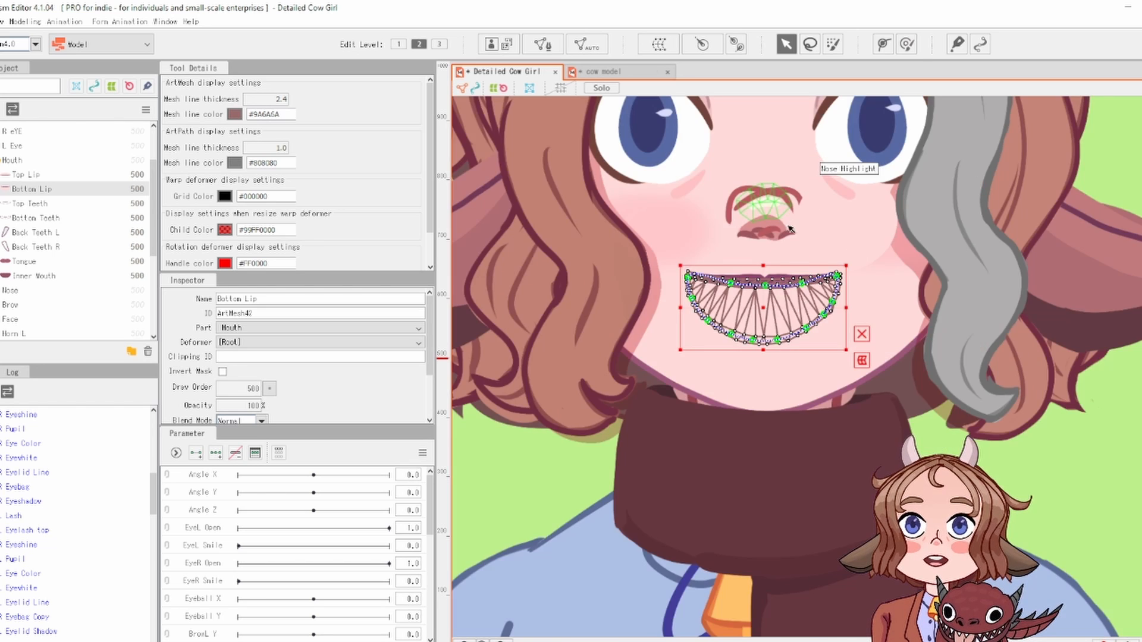
scroll(773, 291, "up", 5)
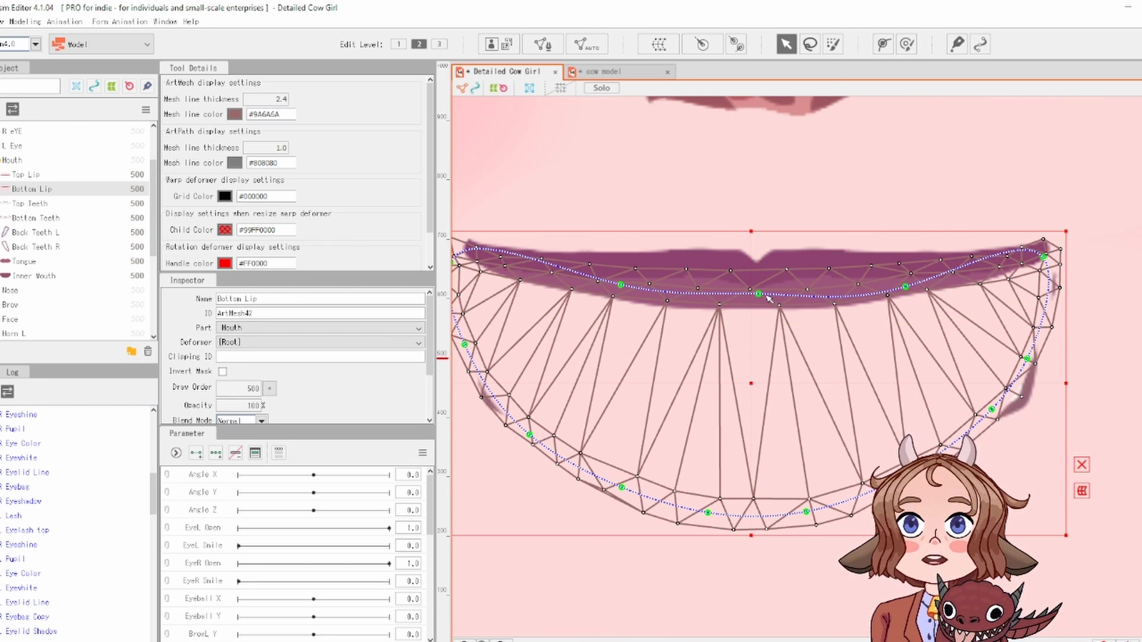
left_click_drag(759, 294, 764, 405)
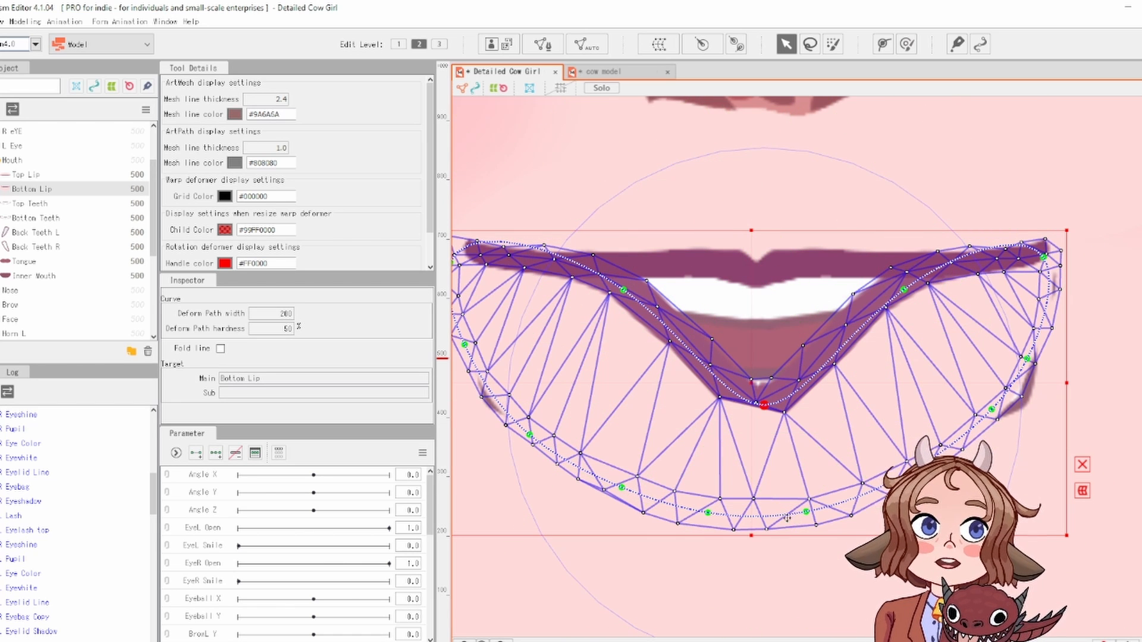
key("ctrl+z")
Step: Test opening the Bottom Lip by lowering its middle path point and the points on either side, and undo all three moves
scroll(750, 330, "down", 2)
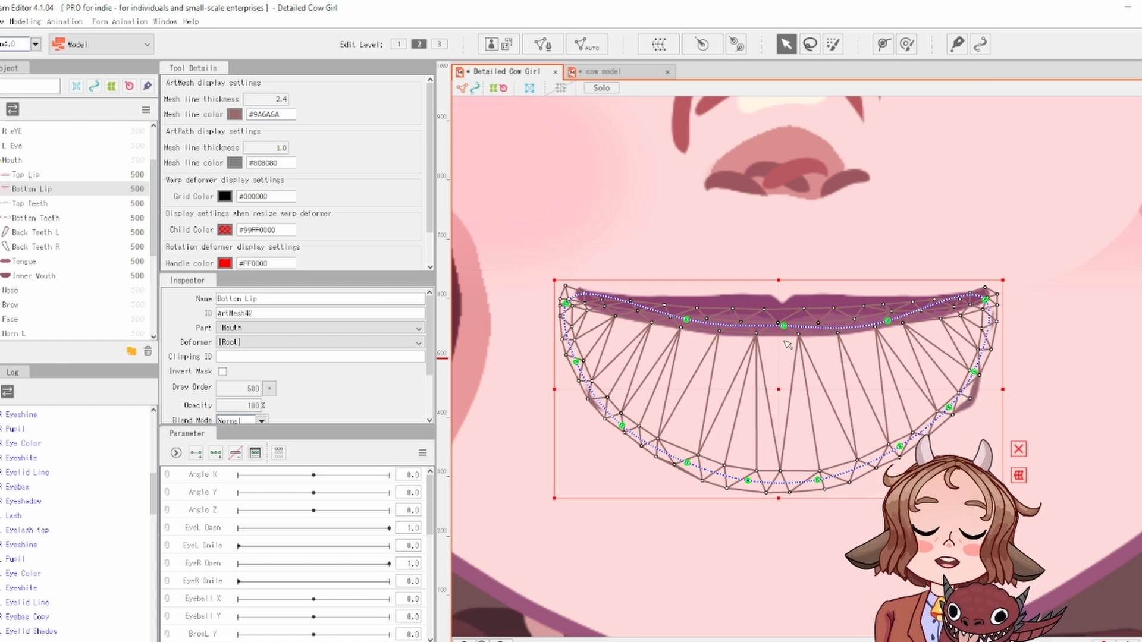
left_click_drag(784, 326, 787, 377)
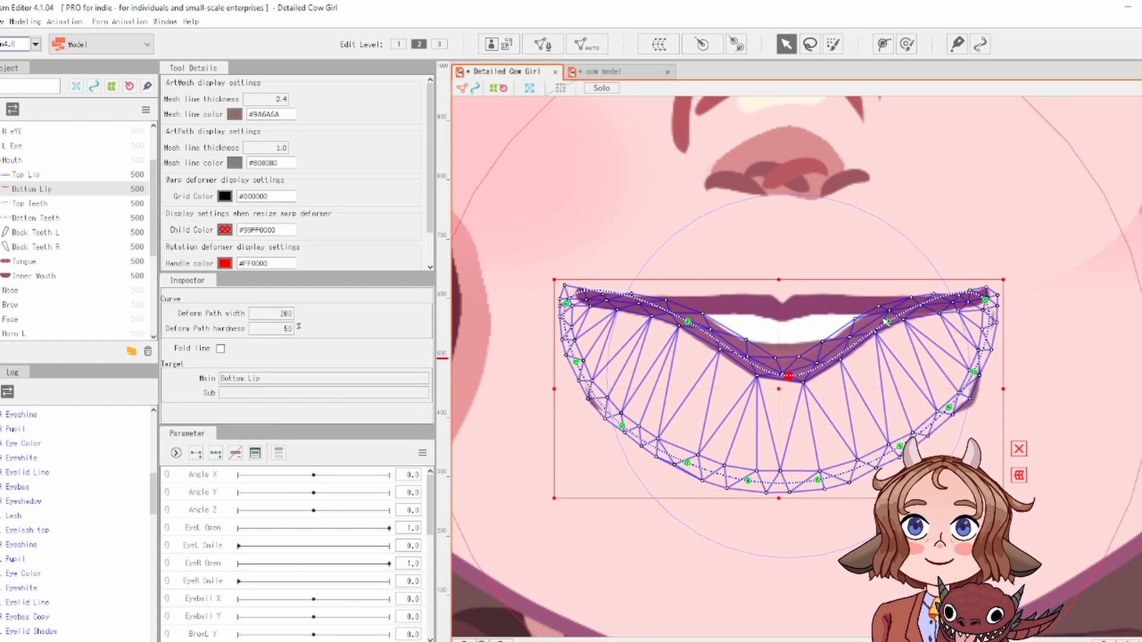
left_click_drag(887, 321, 910, 370)
left_click_drag(687, 320, 664, 369)
key("ctrl+z")
key("ctrl+z")
key("ctrl+z")
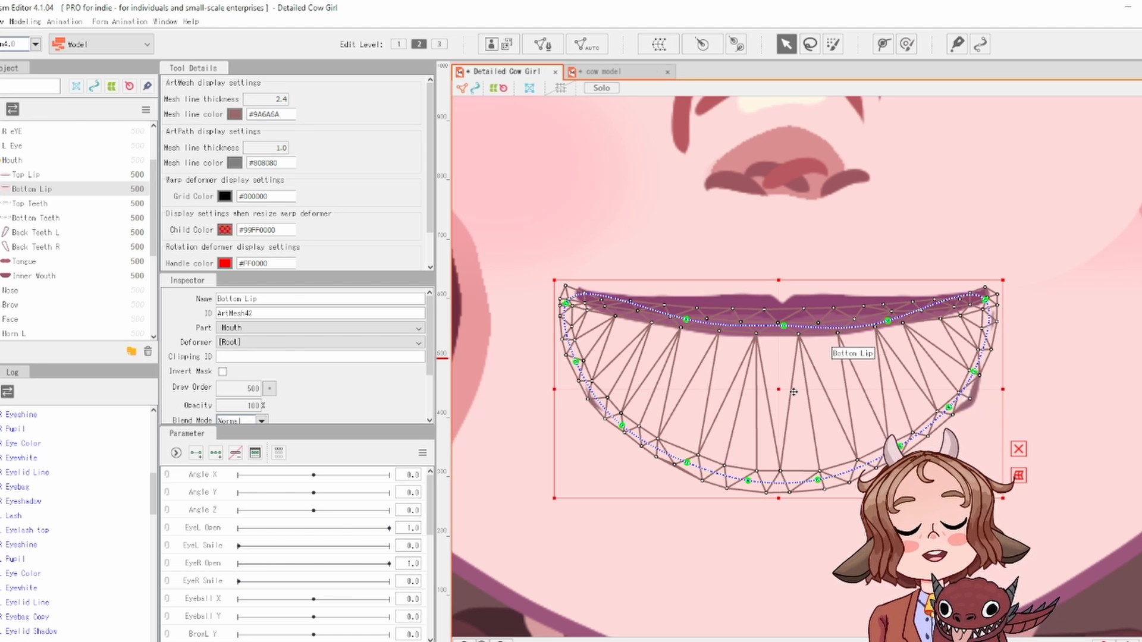
Step: Open the Top Lip for mesh editing and erase its entire existing mesh
left_click(883, 281)
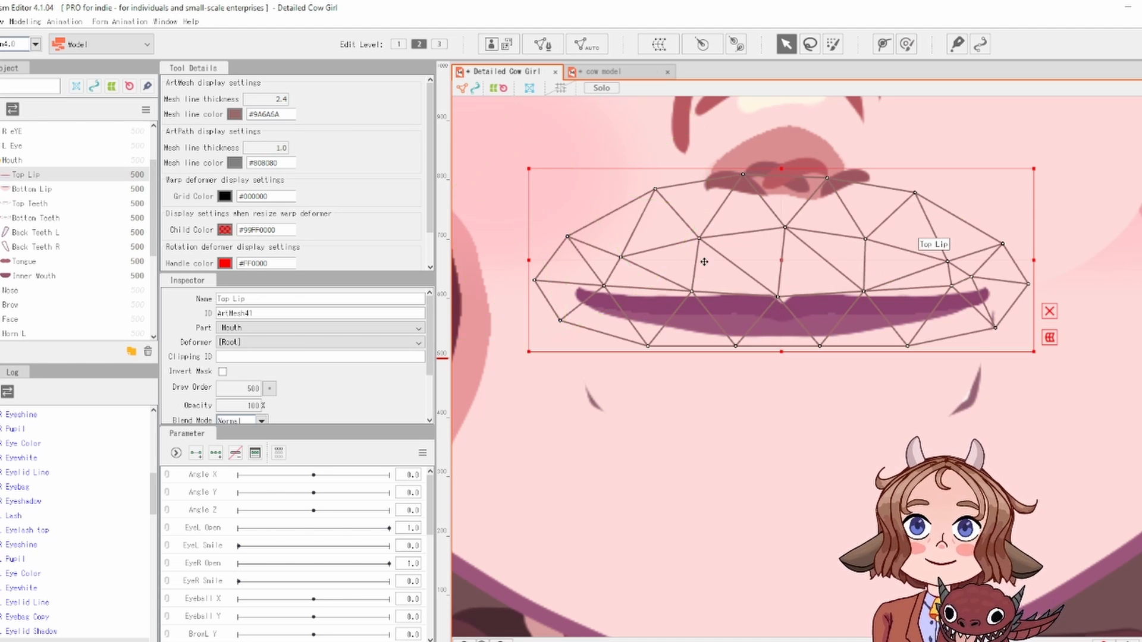
left_click(548, 48)
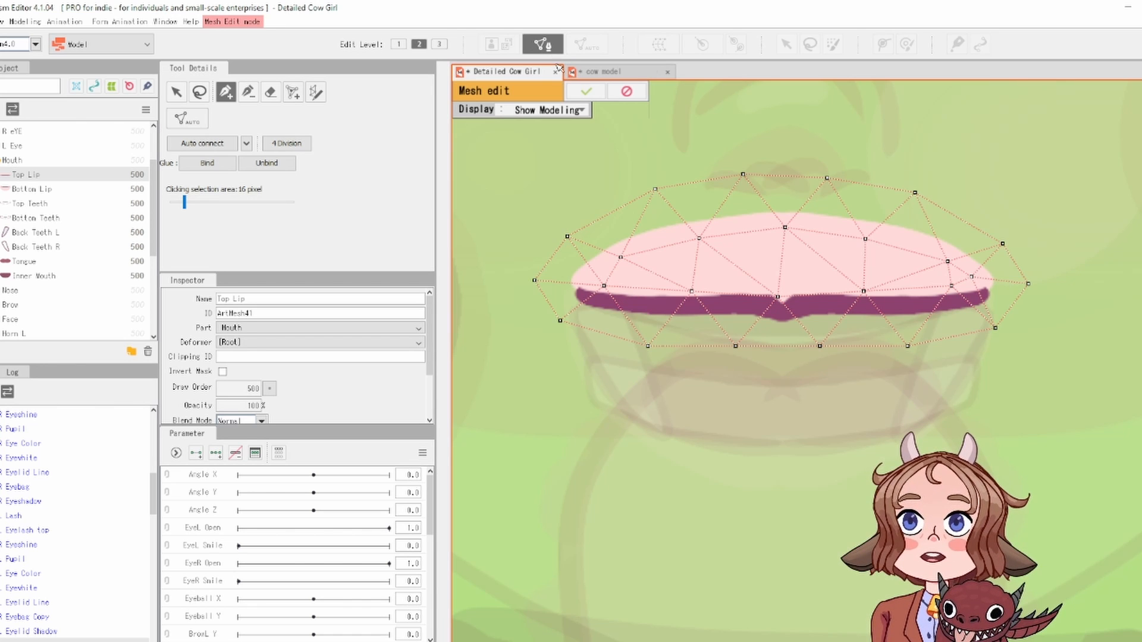
left_click(271, 91)
mouse_move(571, 279)
left_mouse_down()
mouse_move(637, 204)
mouse_move(765, 332)
mouse_move(879, 228)
left_mouse_up()
scroll(879, 229, "up", 3)
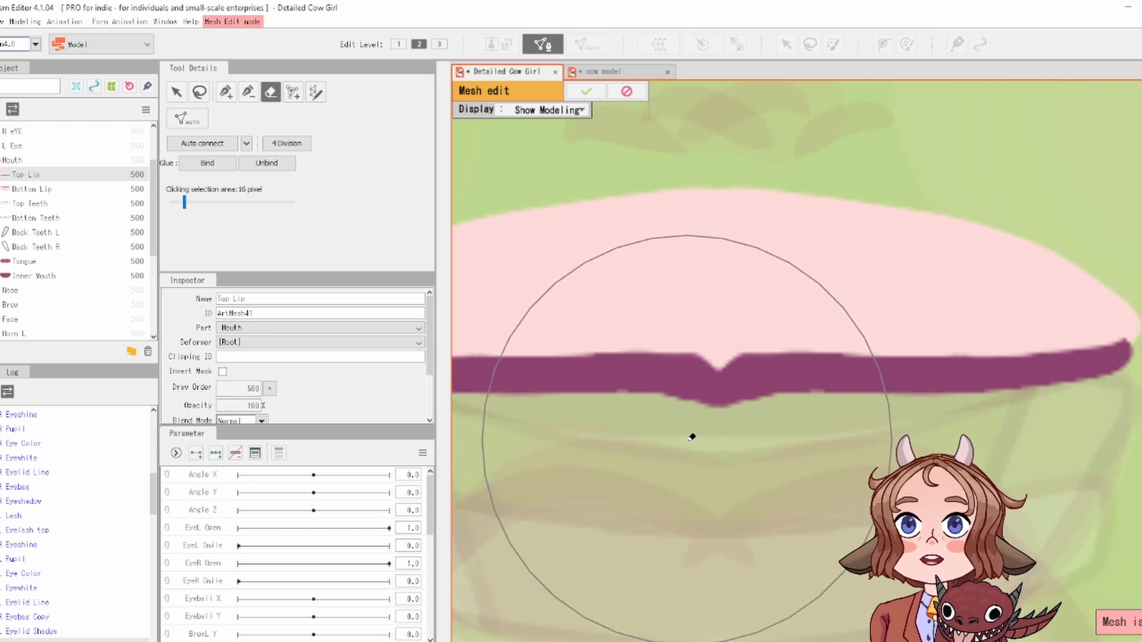
Step: Place outline vertices around the Top Lip's left end and along the purple line's lower edge to the middle dip
left_click(225, 92)
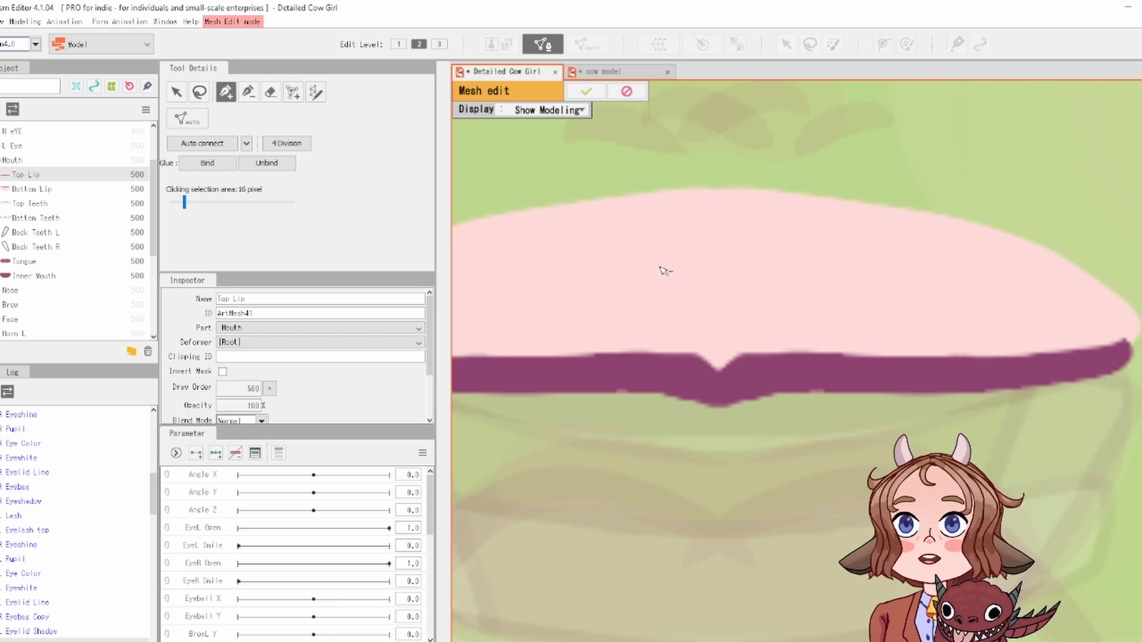
left_click_drag(671, 276, 917, 142)
scroll(712, 189, "down", 2)
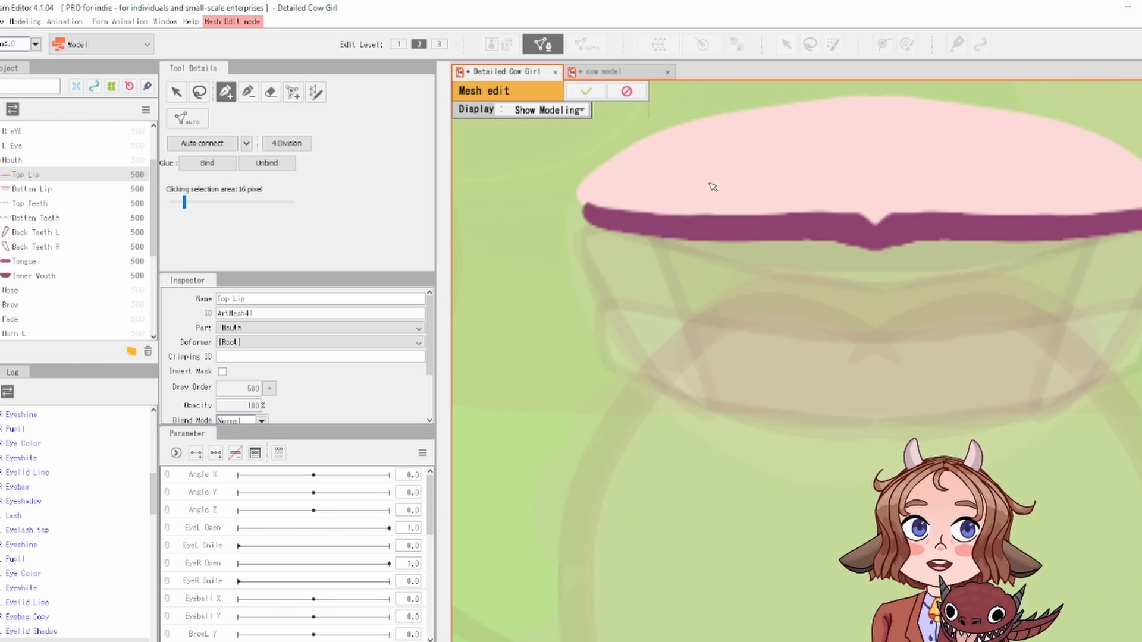
scroll(712, 189, "up", 2)
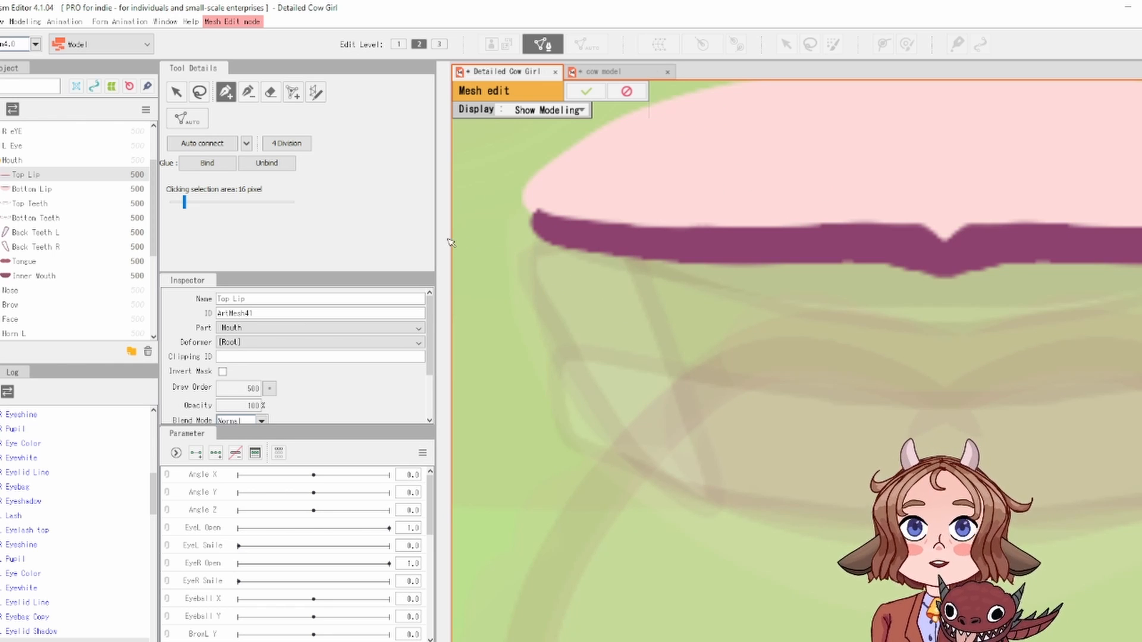
scroll(538, 198, "down", 2)
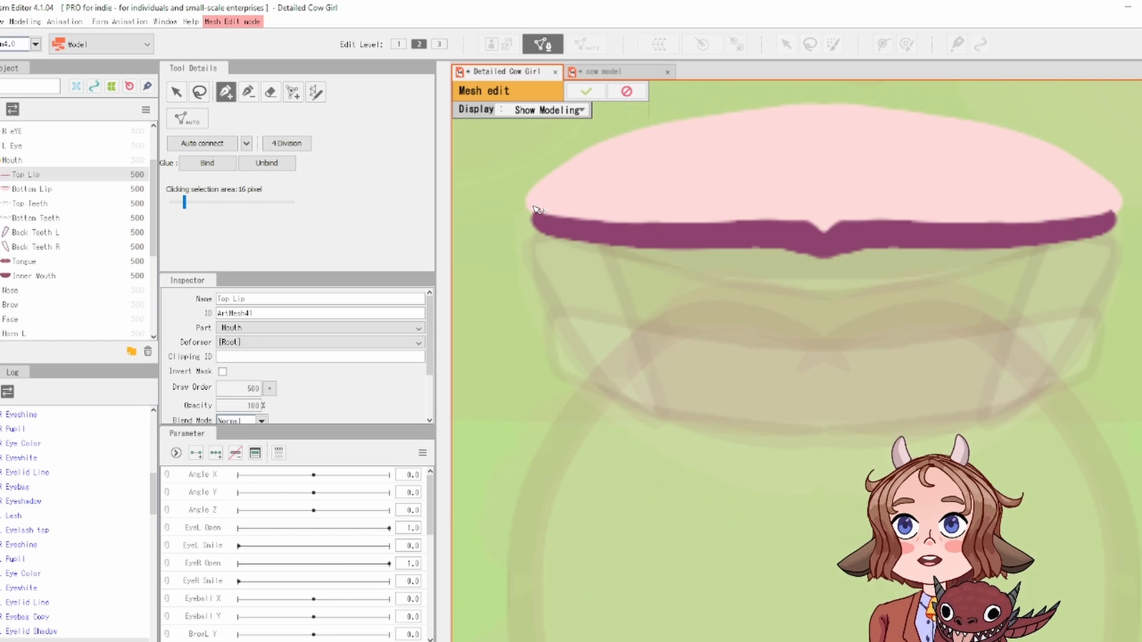
left_click(571, 157)
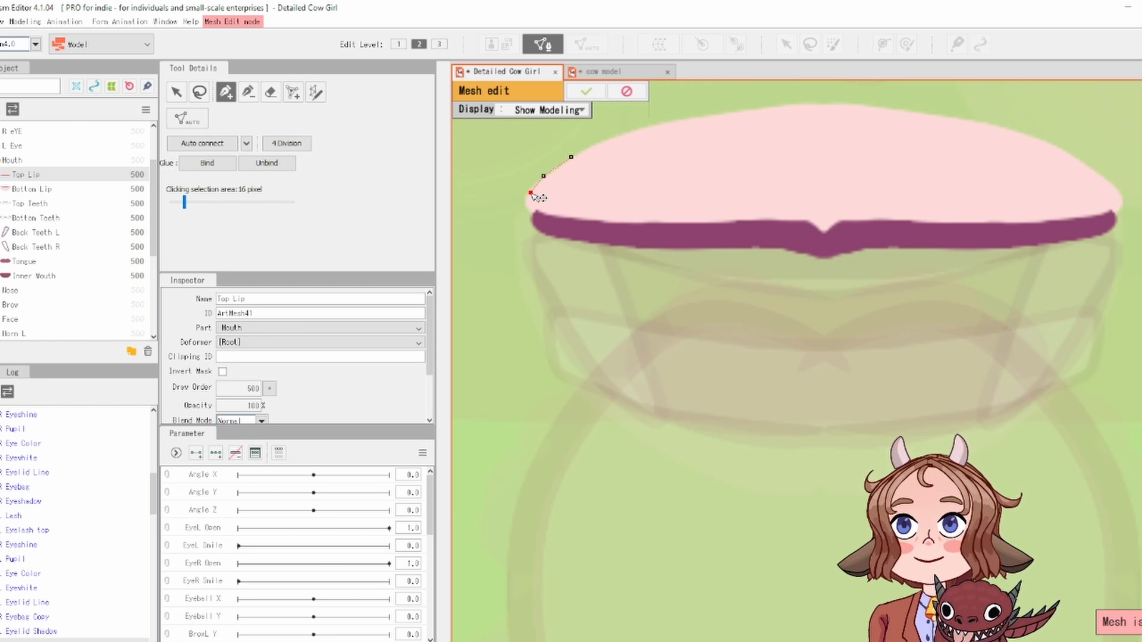
left_click(534, 226)
left_click(559, 239)
left_click(599, 244)
left_click(641, 246)
left_click(693, 249)
left_click(734, 249)
left_click(785, 250)
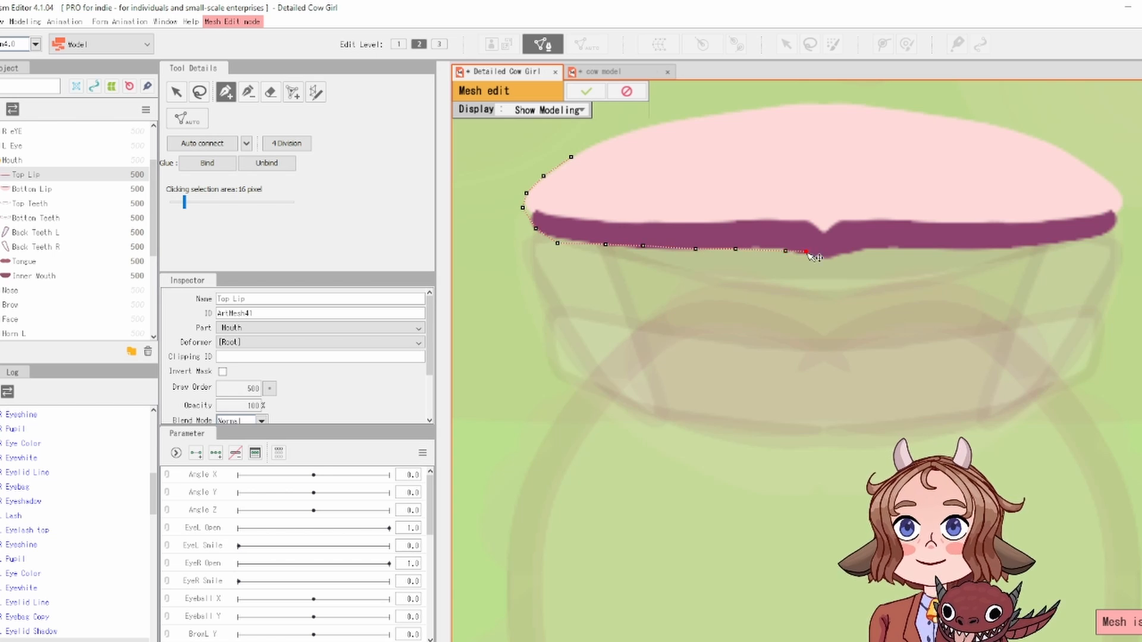
Step: Continue the Top Lip outline past the middle dip along the purple line's lower edge to the right corner
scroll(808, 253, "up", 4)
left_click_drag(913, 246, 683, 211)
scroll(683, 210, "down", 2)
left_click(737, 209)
left_click(784, 209)
left_click(843, 208)
left_click(900, 208)
left_click_drag(900, 208, 827, 263)
left_click(888, 257)
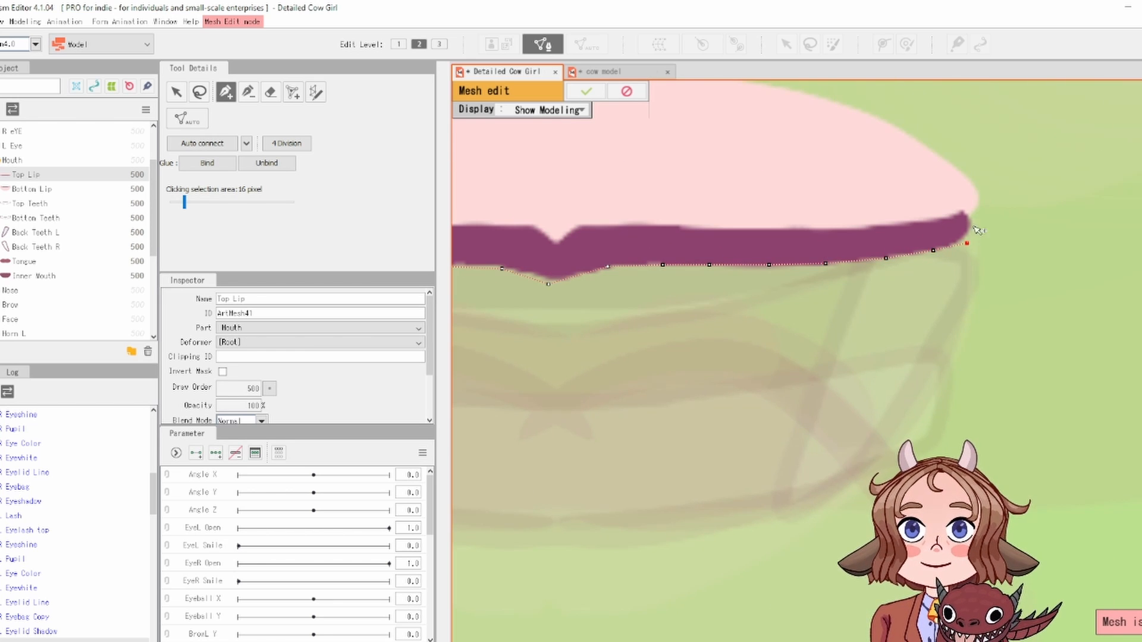
Step: Carry the outline vertices around the Top Lip's right end and back along the skin area's upper edge towards the middle
left_click_drag(987, 196, 1044, 262)
left_click(1026, 241)
left_click(1001, 221)
left_click(974, 203)
left_click(939, 187)
left_click_drag(939, 187, 1066, 219)
left_click(1022, 201)
left_click(971, 187)
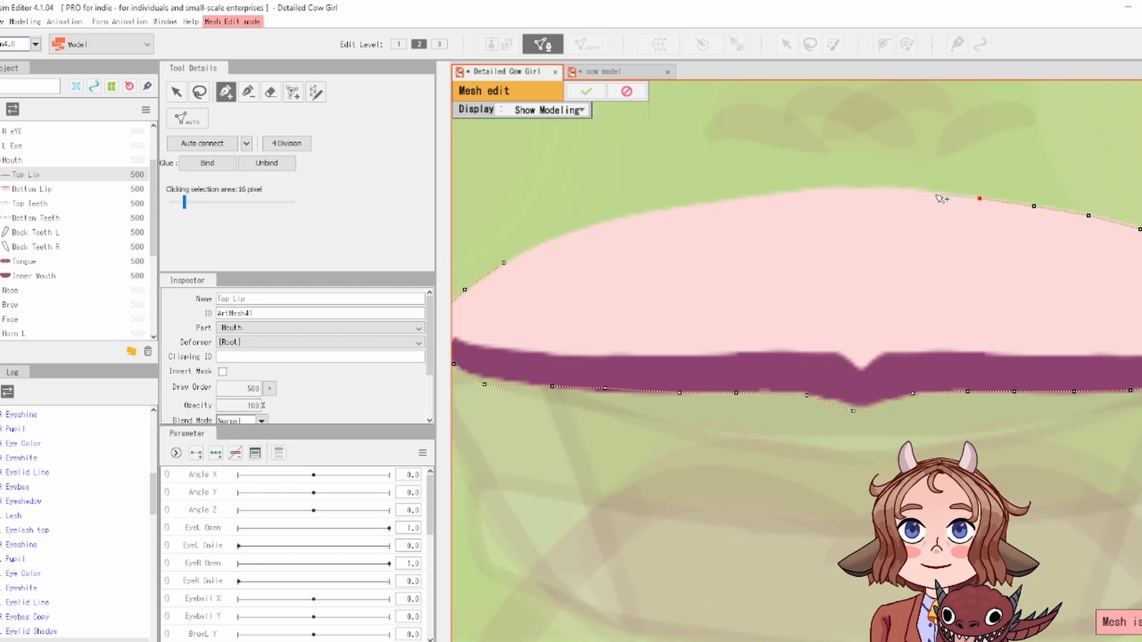
Step: Finish the outline along the Top Lip's upper left edge, close it, and nudge the vertex at the lower left corner outwards
left_click(741, 199)
left_click(681, 209)
left_click(616, 221)
left_click(564, 235)
left_click(528, 249)
left_click_drag(523, 256, 637, 197)
left_click(176, 92)
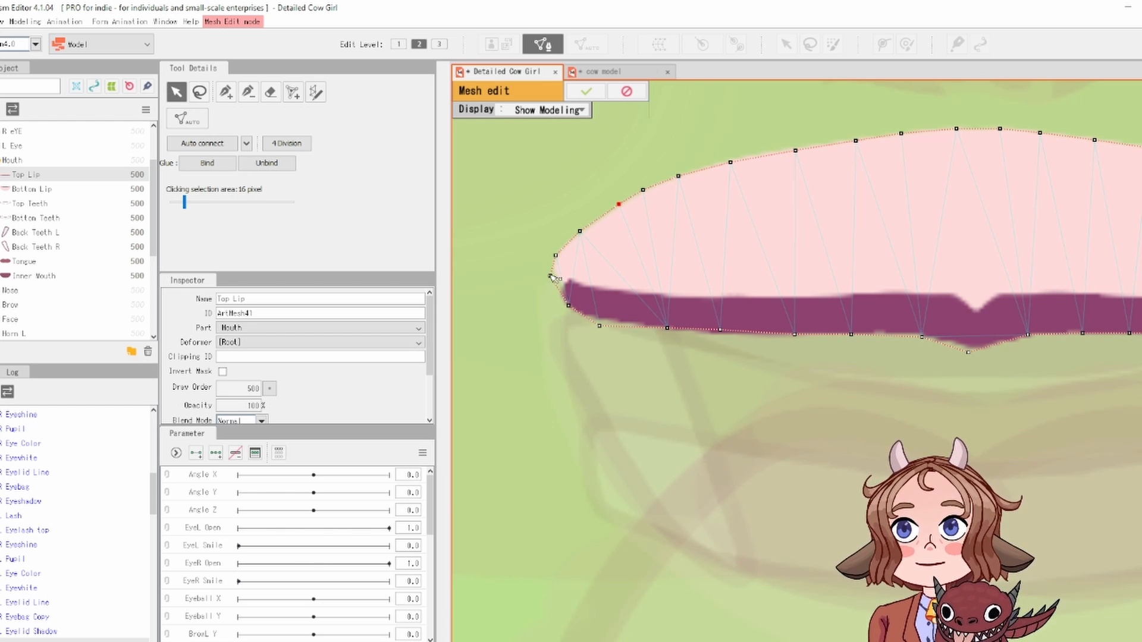
left_click_drag(569, 305, 562, 307)
Step: Add an inner row of vertices along the purple line's upper edge from the left corner towards the middle
key("p")
scroll(562, 277, "up", 4)
left_click(573, 270)
left_click(645, 288)
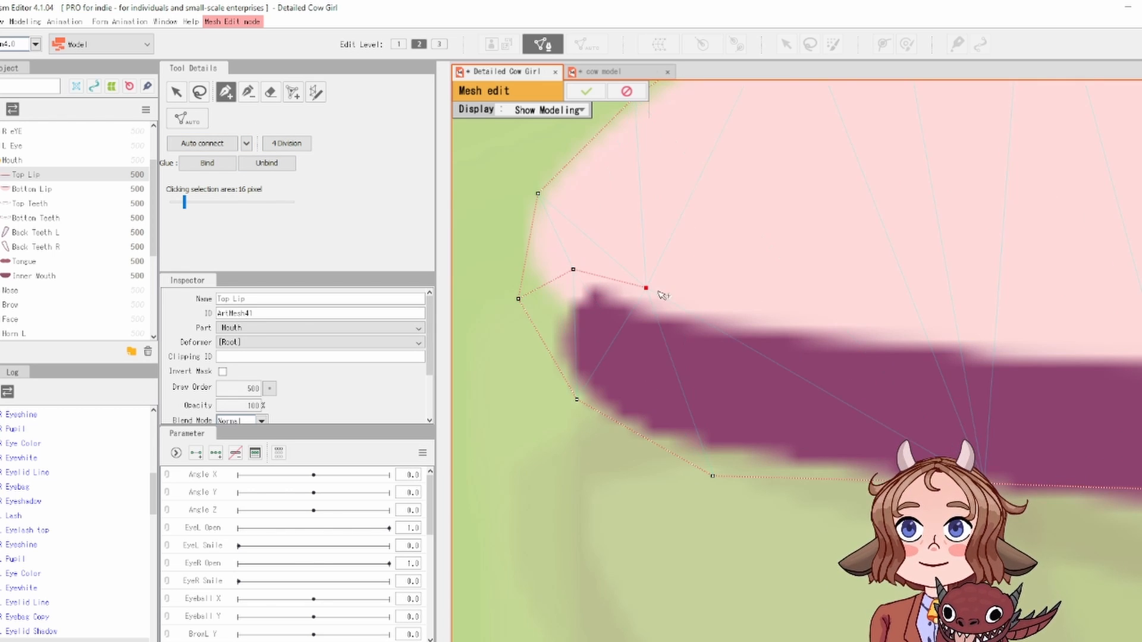
left_click(791, 313)
mouse_move(801, 318)
left_mouse_down()
mouse_move(586, 275)
mouse_move(662, 283)
left_mouse_up()
scroll(659, 281, "down", 2)
left_click(761, 284)
left_click(871, 284)
left_click_drag(880, 289, 743, 272)
scroll(744, 273, "down", 2)
left_click(663, 251)
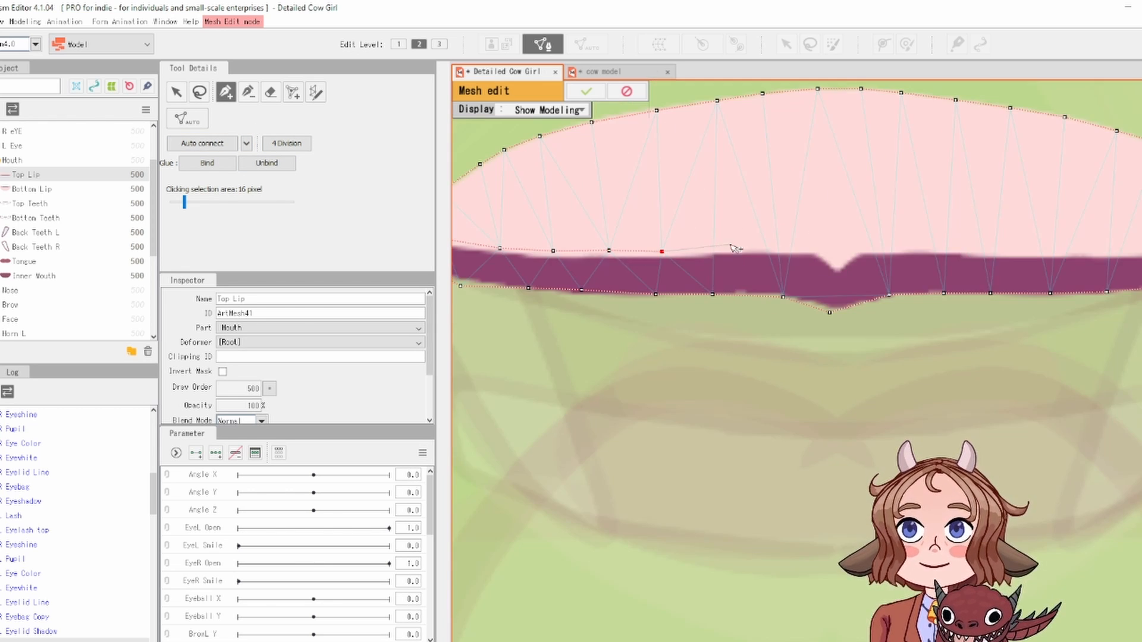
Step: Continue the upper-edge vertex row down into the central notch and along the purple line's right half
left_click(743, 247)
left_click(823, 248)
left_click(838, 264)
left_click(859, 250)
left_click(901, 248)
left_click(954, 248)
left_click_drag(1033, 250, 923, 245)
left_click(902, 246)
left_click(962, 248)
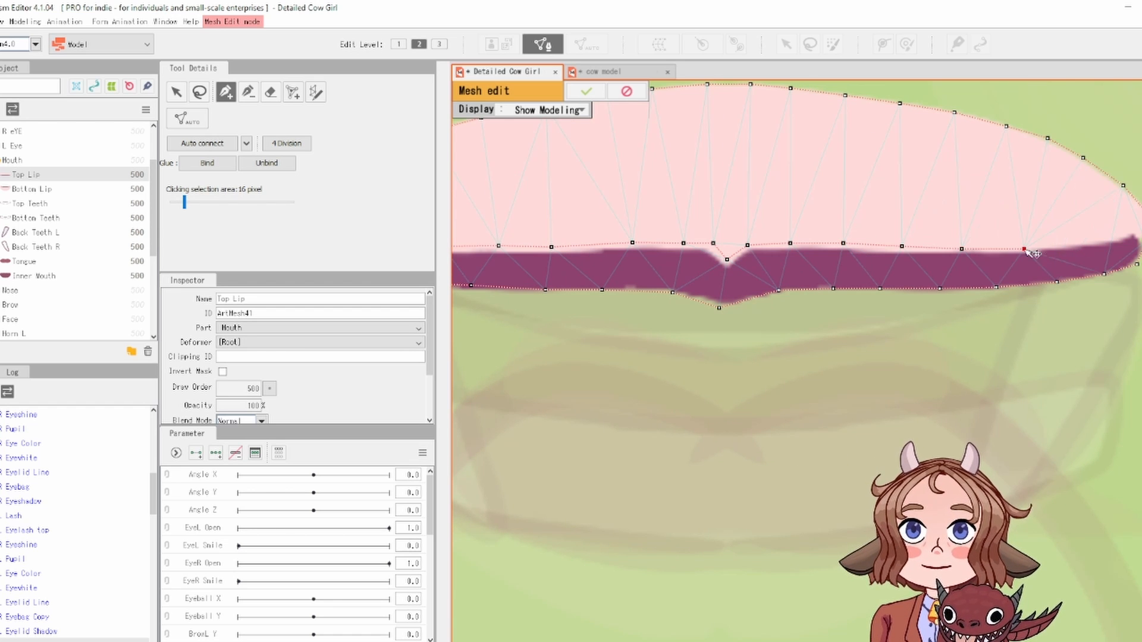
scroll(812, 231, "down", 2)
scroll(868, 218, "up", 3)
Step: Add a row of vertices through the centre of the purple line from the right corner towards the middle dip
left_click(1119, 296)
left_click(958, 306)
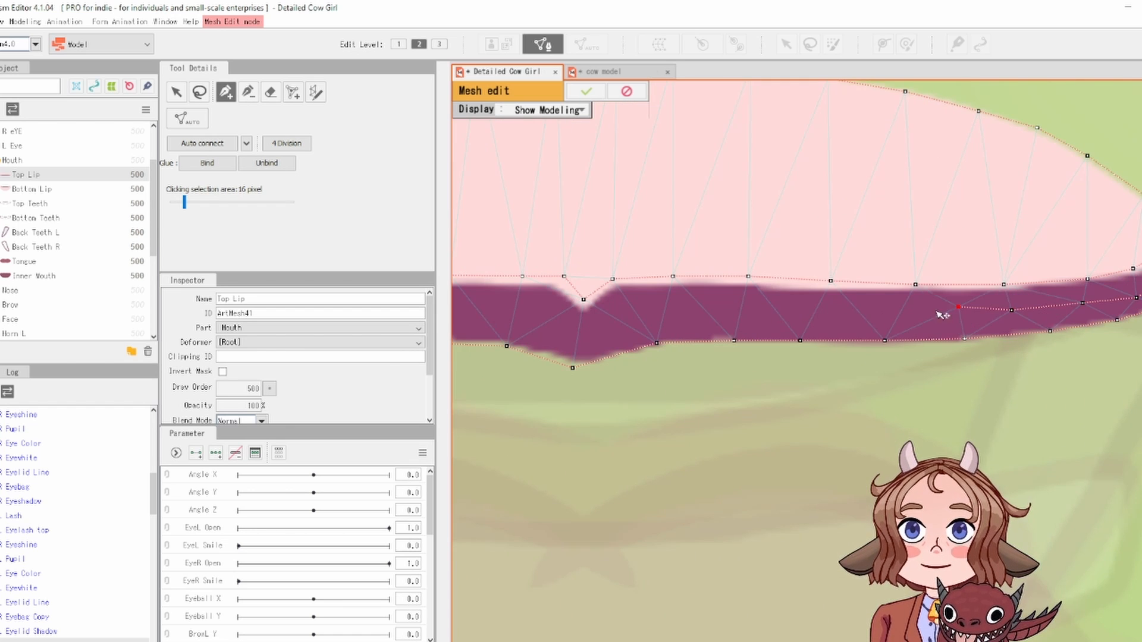
left_click(879, 313)
left_click(797, 309)
left_click(713, 301)
left_click_drag(670, 309, 852, 317)
left_click(828, 312)
Step: Continue the centre vertex row through the middle dip and along the purple line's left half to the left corner
left_click(782, 341)
left_click(737, 345)
left_click(668, 311)
left_click(577, 316)
left_click_drag(493, 316, 781, 321)
left_click(776, 320)
left_click(691, 319)
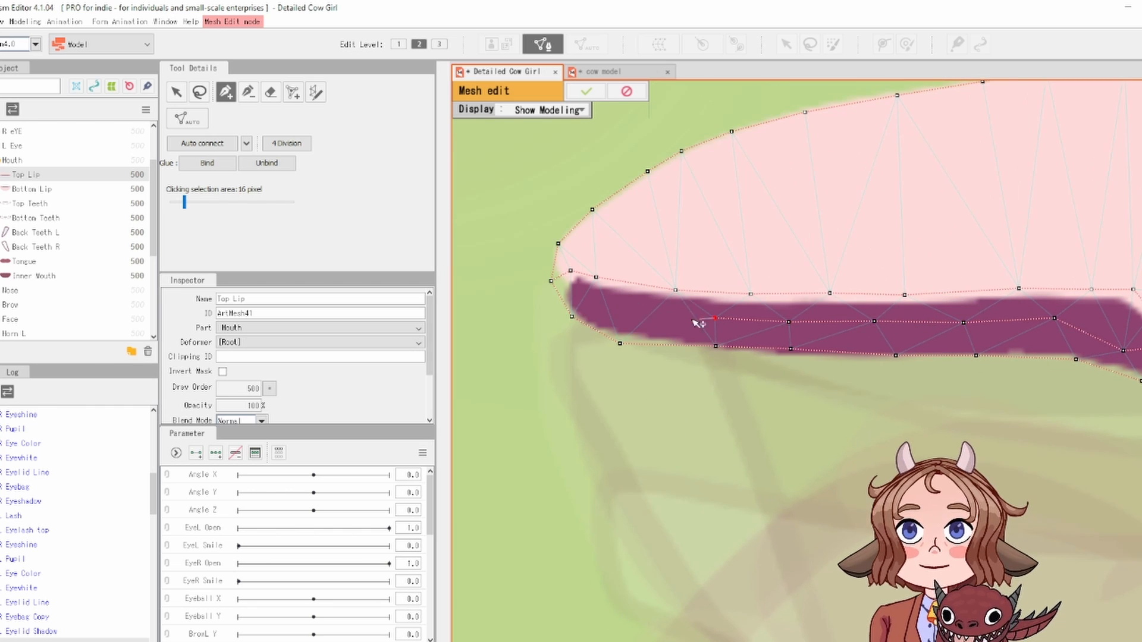
left_click(594, 312)
left_click(570, 293)
scroll(754, 313, "down", 3)
scroll(598, 241, "up", 3)
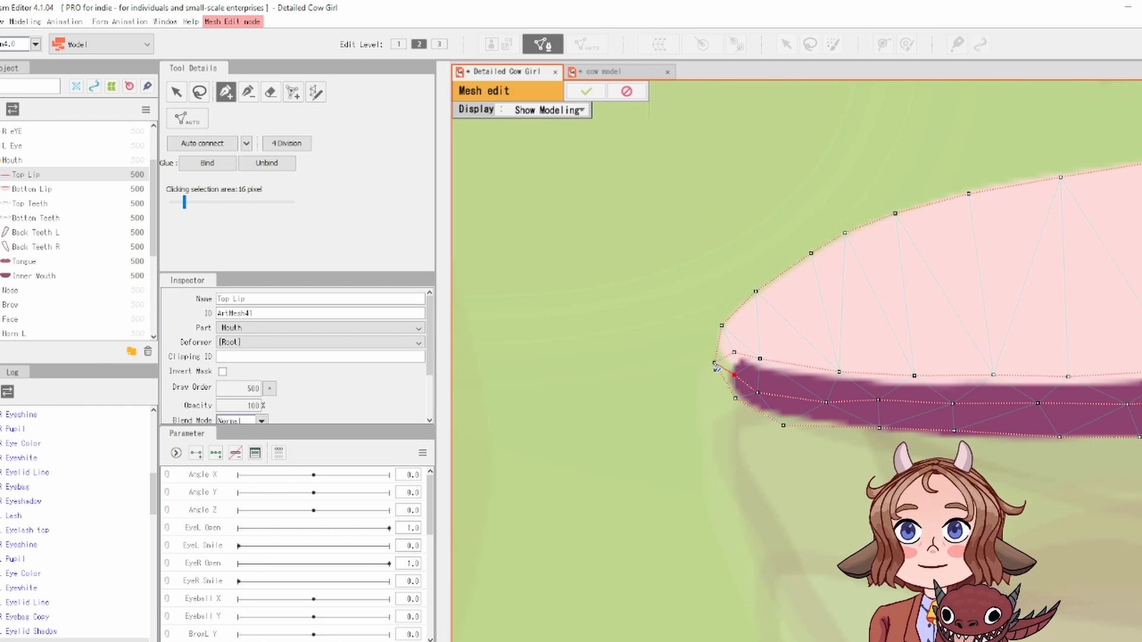
Step: Add an inner row of vertices just below the Top Lip's upper edge, from the left corner towards the middle
key("ctrl")
left_click(219, 98)
left_click(760, 328)
left_click(790, 300)
left_click_drag(790, 300, 637, 314)
left_click(679, 283)
left_click(730, 262)
left_click(783, 242)
left_click_drag(783, 242, 458, 291)
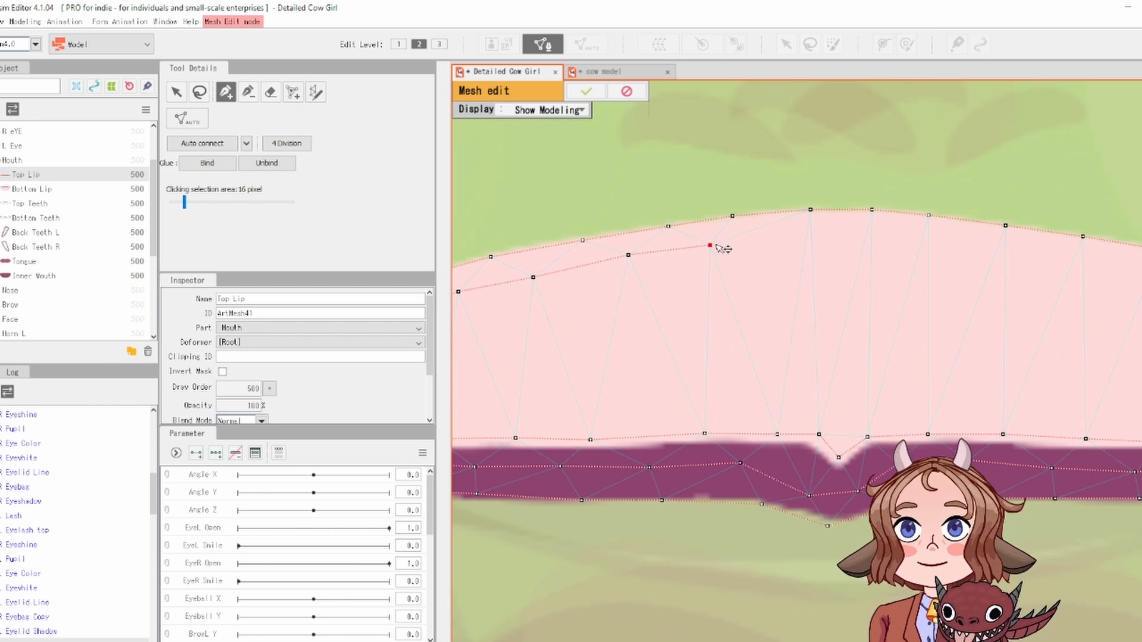
Step: Continue the inner upper-edge row across the middle and down the right side of the Top Lip to its right corner
left_click_drag(972, 242, 841, 230)
left_click(769, 227)
left_click(917, 237)
left_click(989, 248)
left_click(956, 236)
left_click(1024, 253)
left_click(1081, 275)
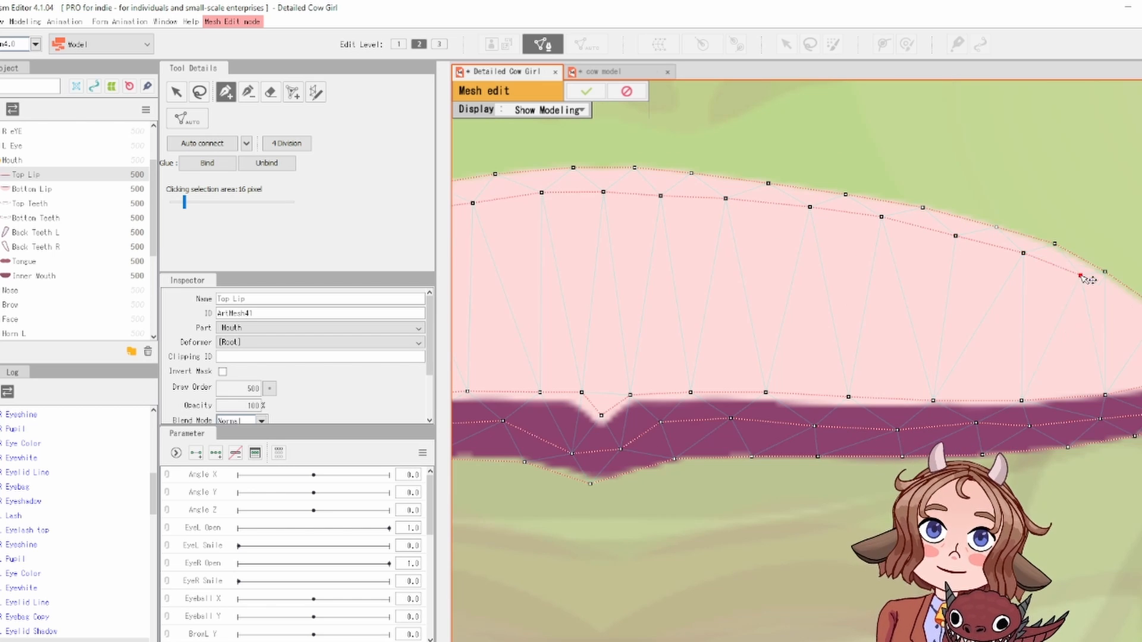
left_click(1026, 295)
left_click(1034, 310)
Step: Auto-connect all vertices of the Top Lip mesh
scroll(673, 256, "down", 2)
left_click_drag(673, 255, 936, 290)
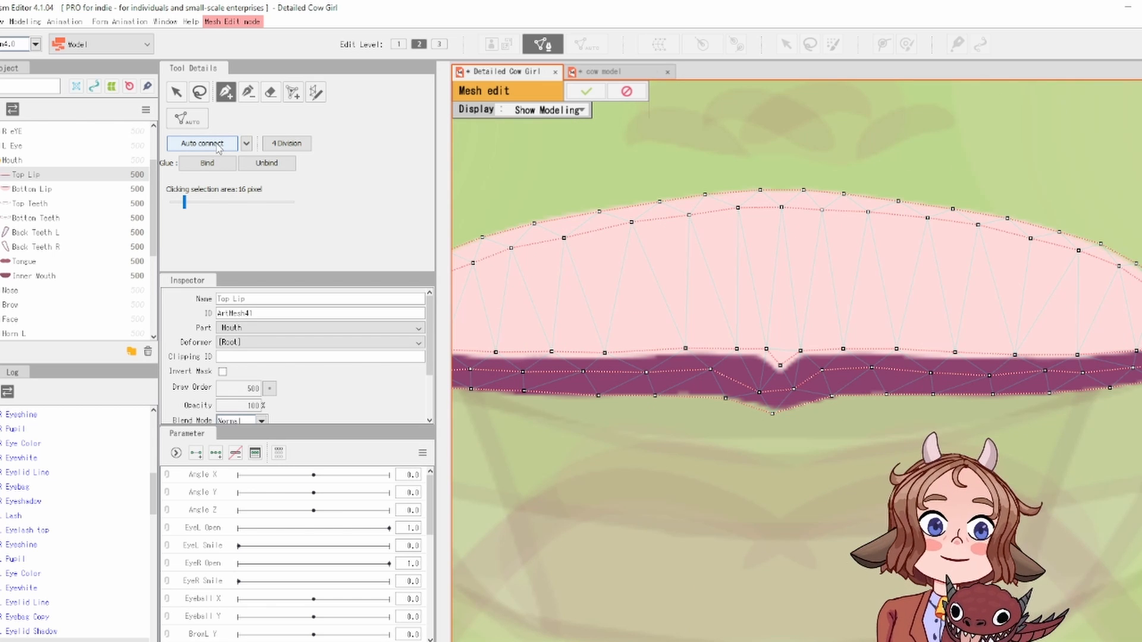
left_click(199, 150)
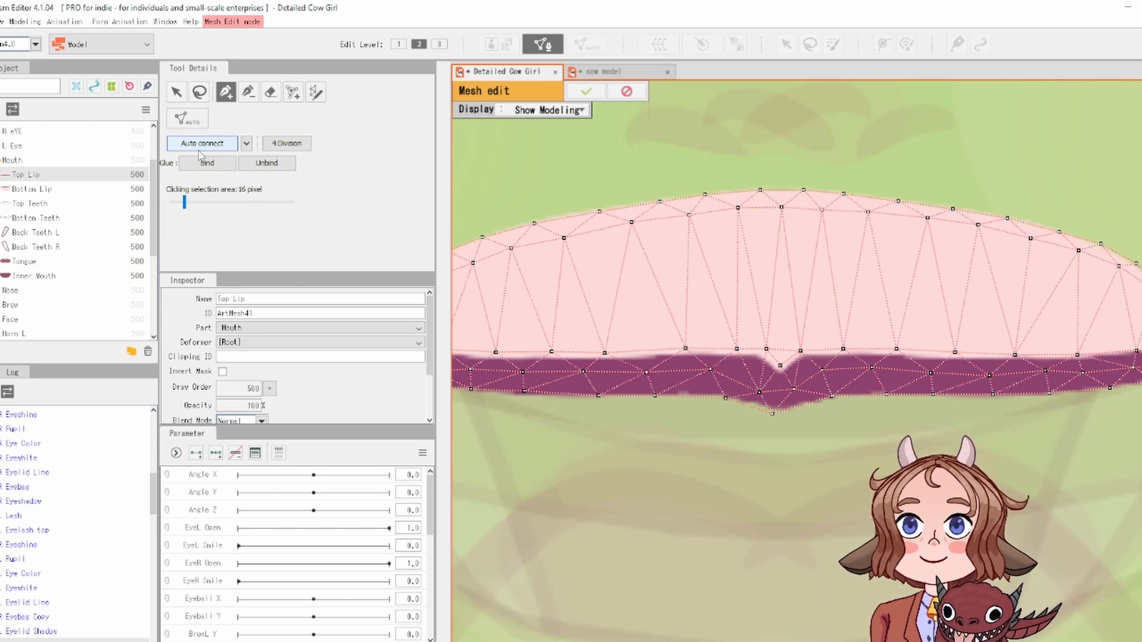
Step: Examine the triangulation around the purple line's middle dip and across the whole Top Lip mesh
scroll(649, 271, "down", 2)
left_click_drag(650, 273, 757, 288)
scroll(823, 395, "up", 2)
scroll(803, 344, "up", 2)
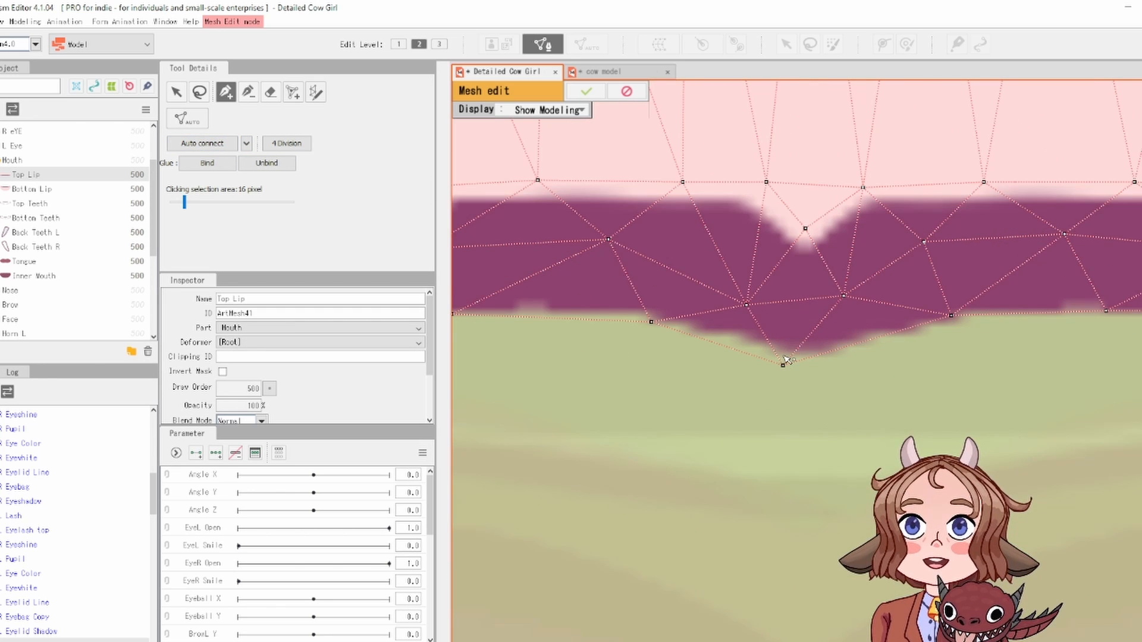
scroll(785, 360, "down", 2)
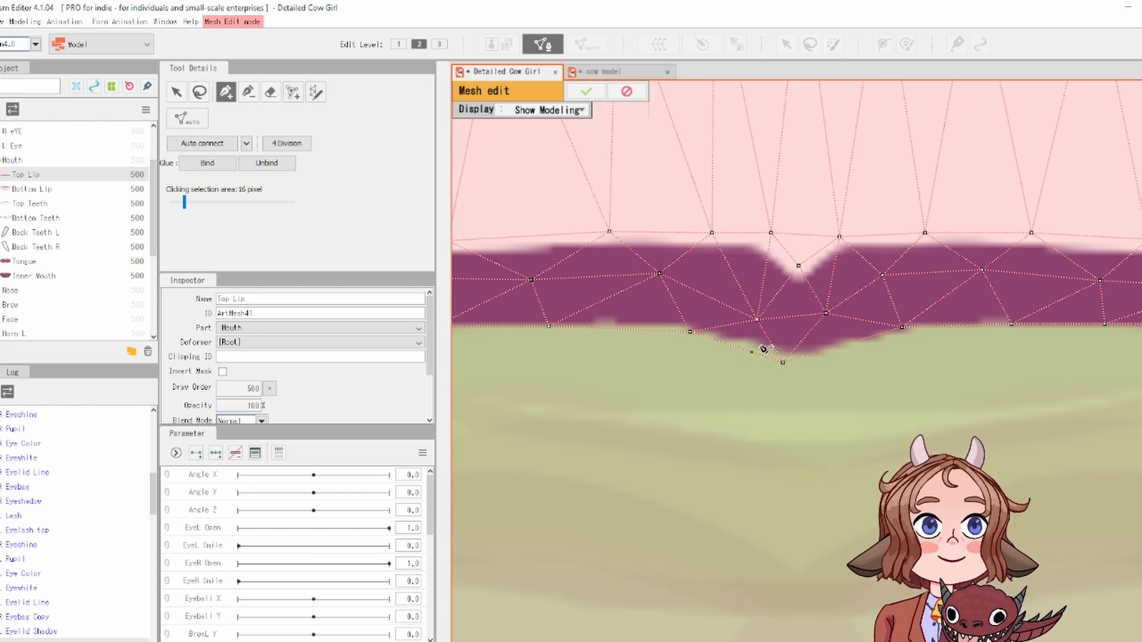
scroll(764, 349, "down", 1)
scroll(822, 345, "down", 1)
scroll(828, 328, "up", 2)
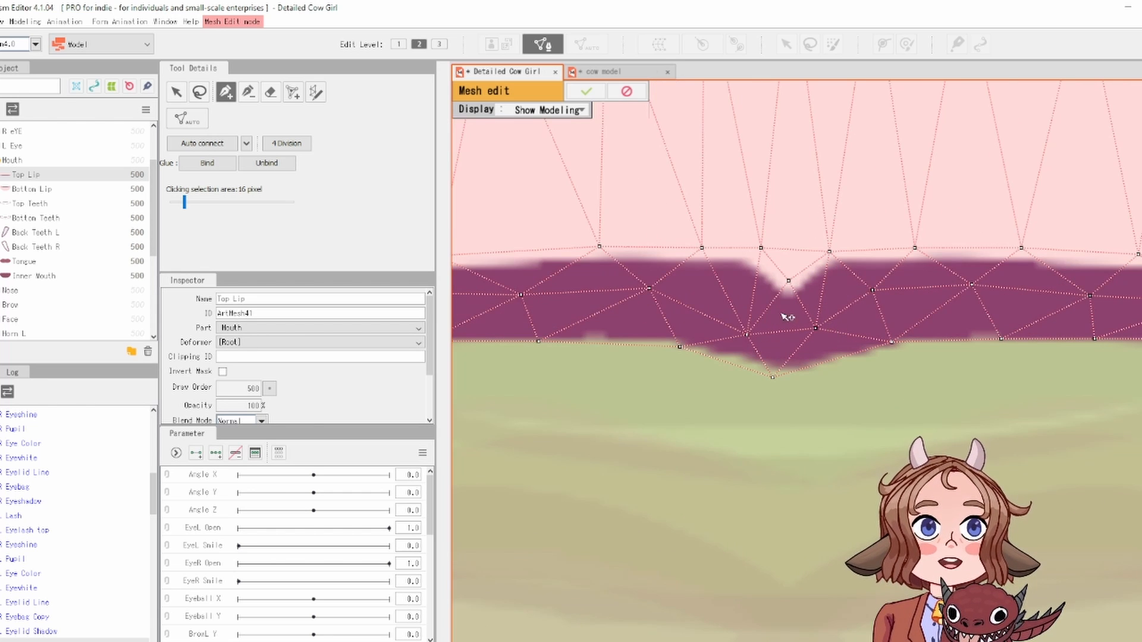
scroll(783, 314, "down", 2)
scroll(785, 369, "down", 1)
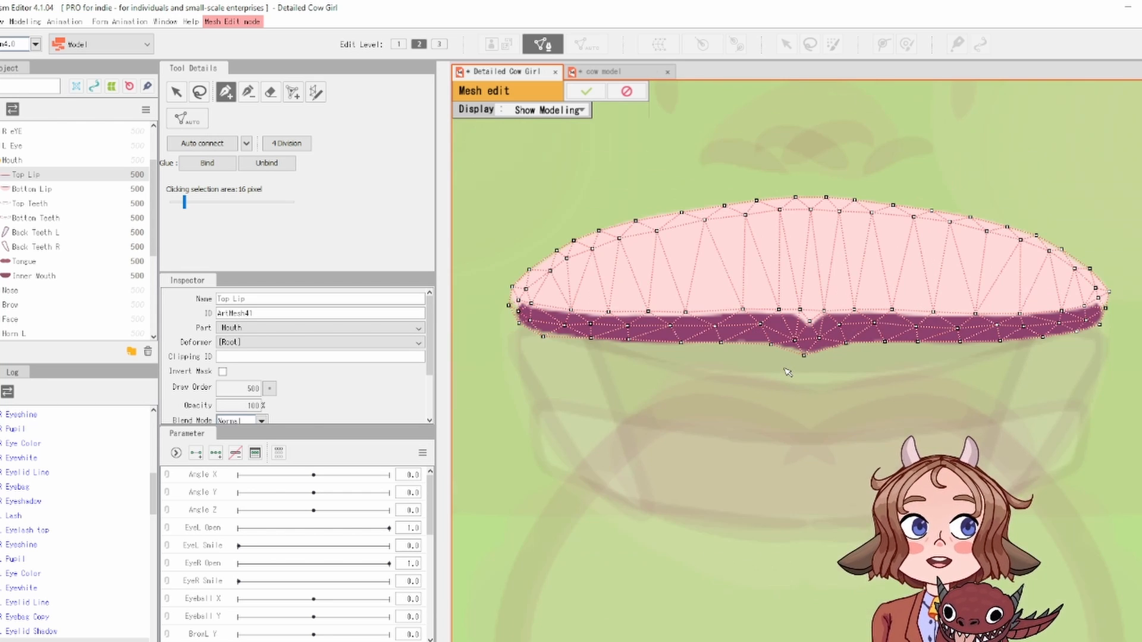
scroll(787, 373, "up", 1)
scroll(784, 384, "down", 1)
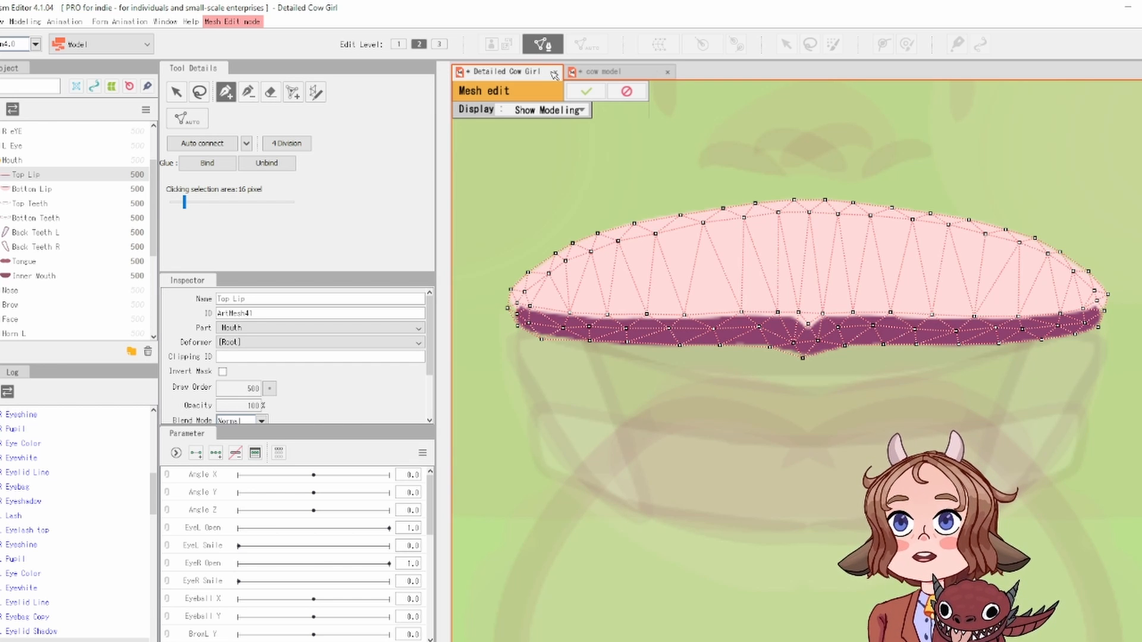
Step: Apply the Top Lip mesh and place a five-point deform path along the purple line from corner to corner
left_click(583, 92)
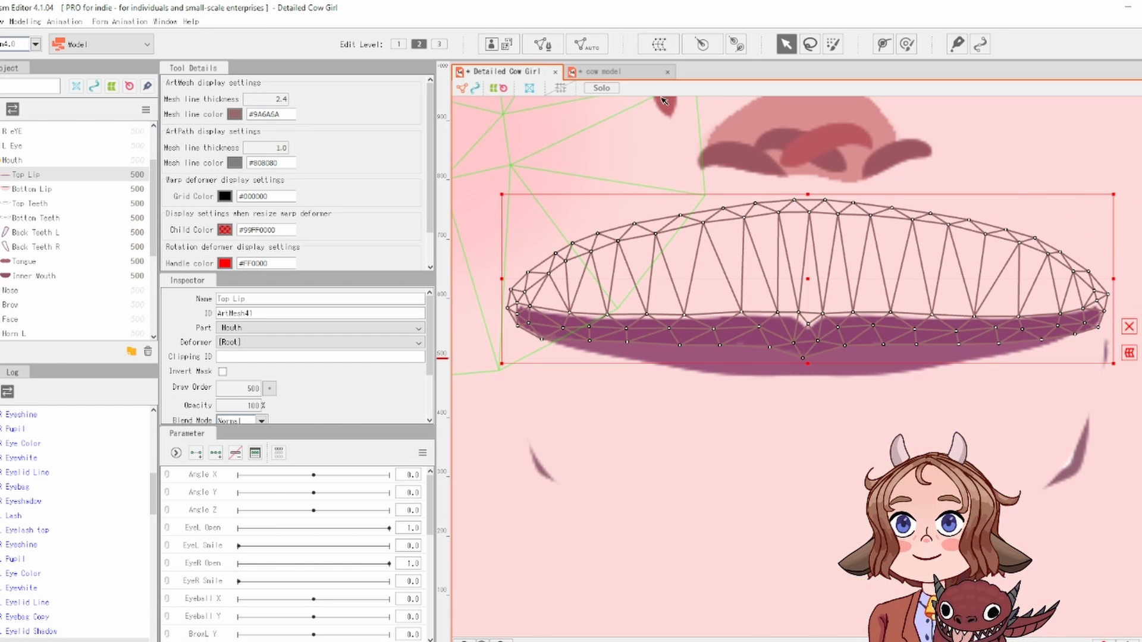
left_click(883, 44)
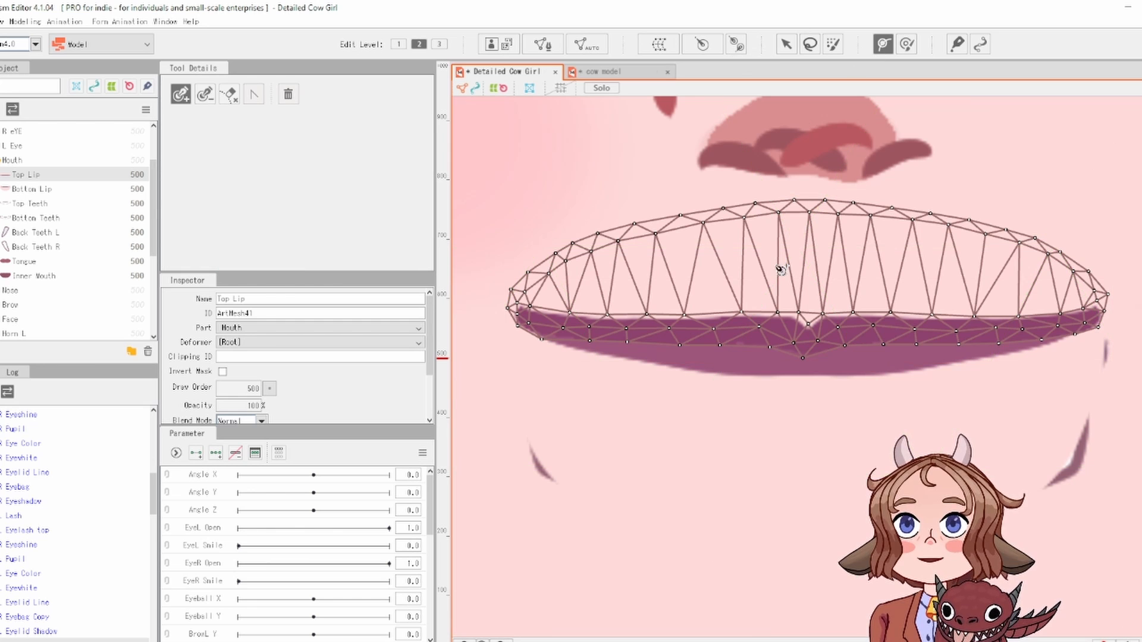
left_click(809, 340)
left_click(922, 328)
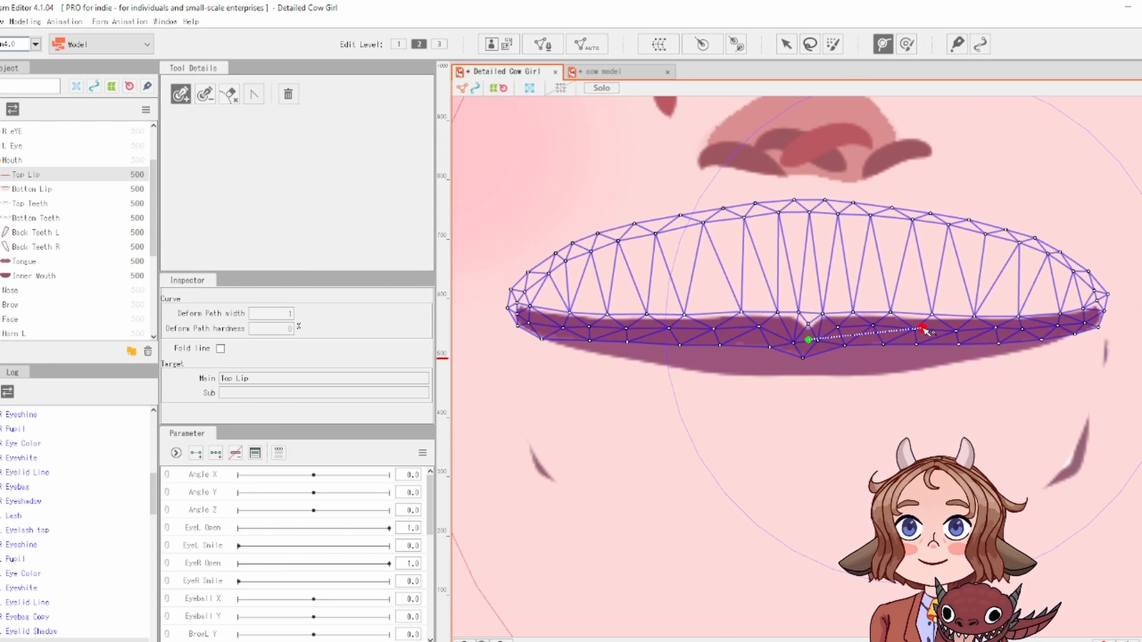
left_click(1088, 325)
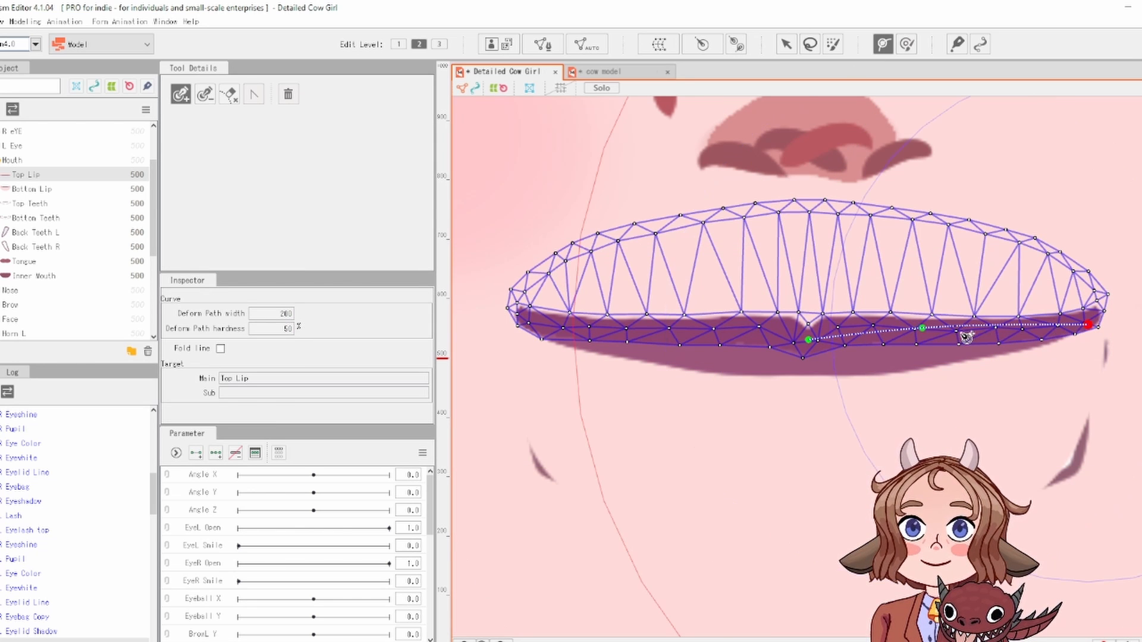
left_click(923, 328)
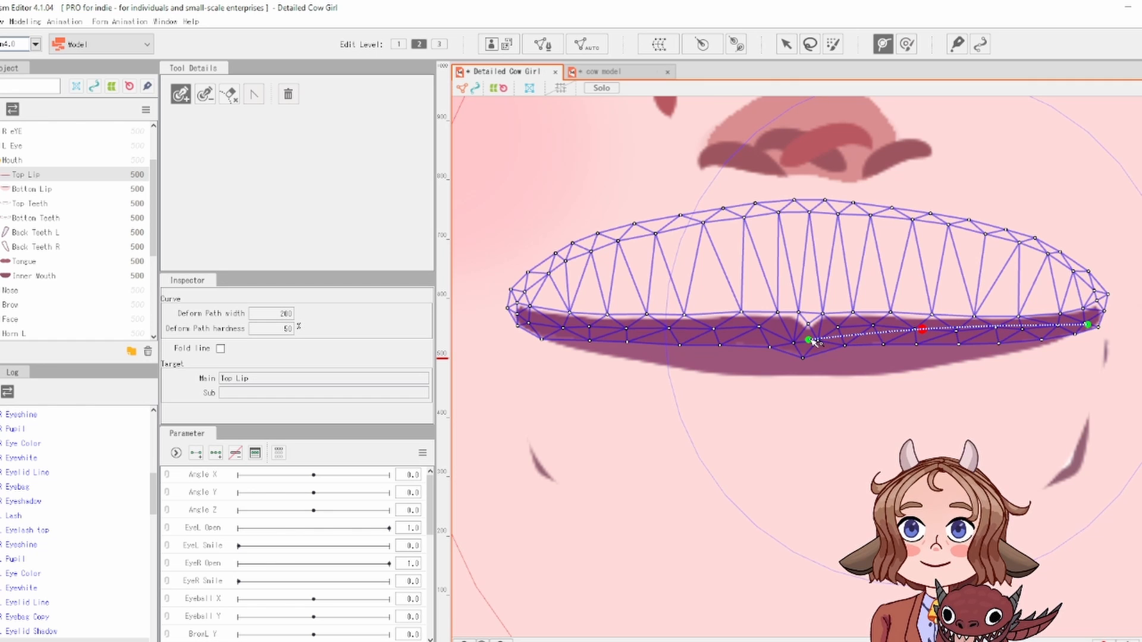
left_click(683, 328)
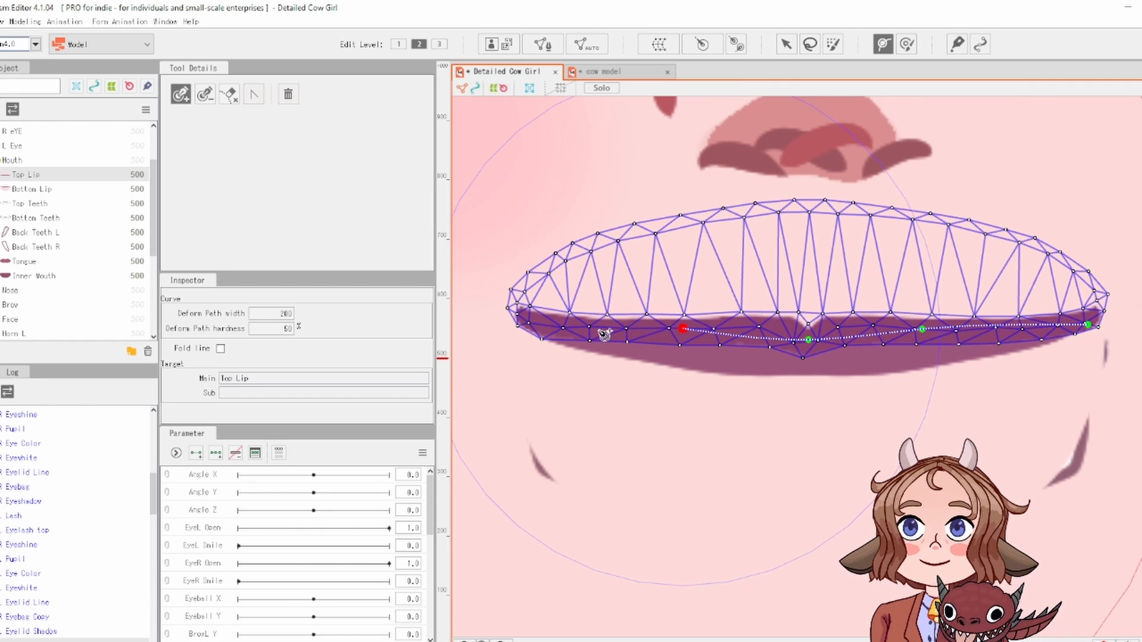
left_click(537, 326)
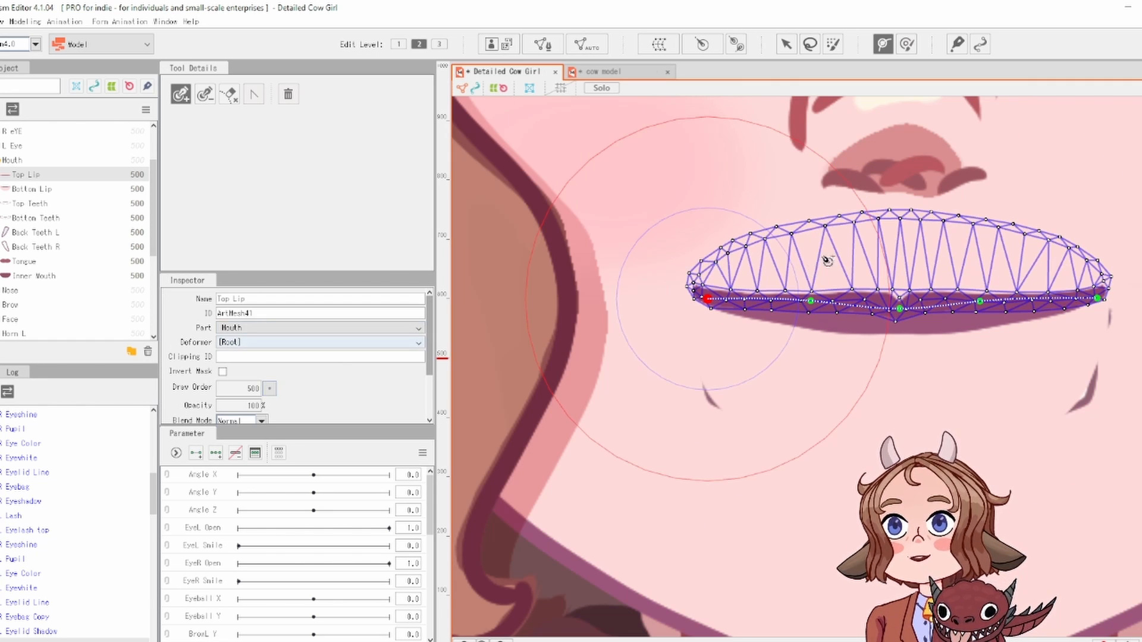
Step: Extend the deform path from the left corner up around the Top Lip's upper left edge, adjusting the point beside the corner
left_click(908, 45)
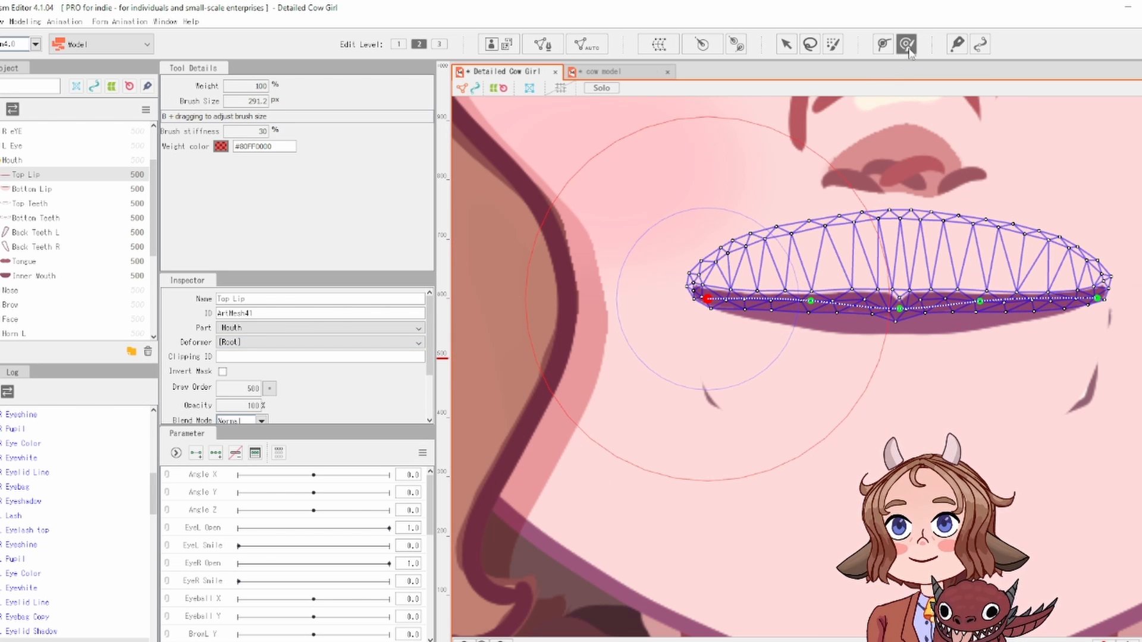
left_click(883, 44)
left_click(709, 298)
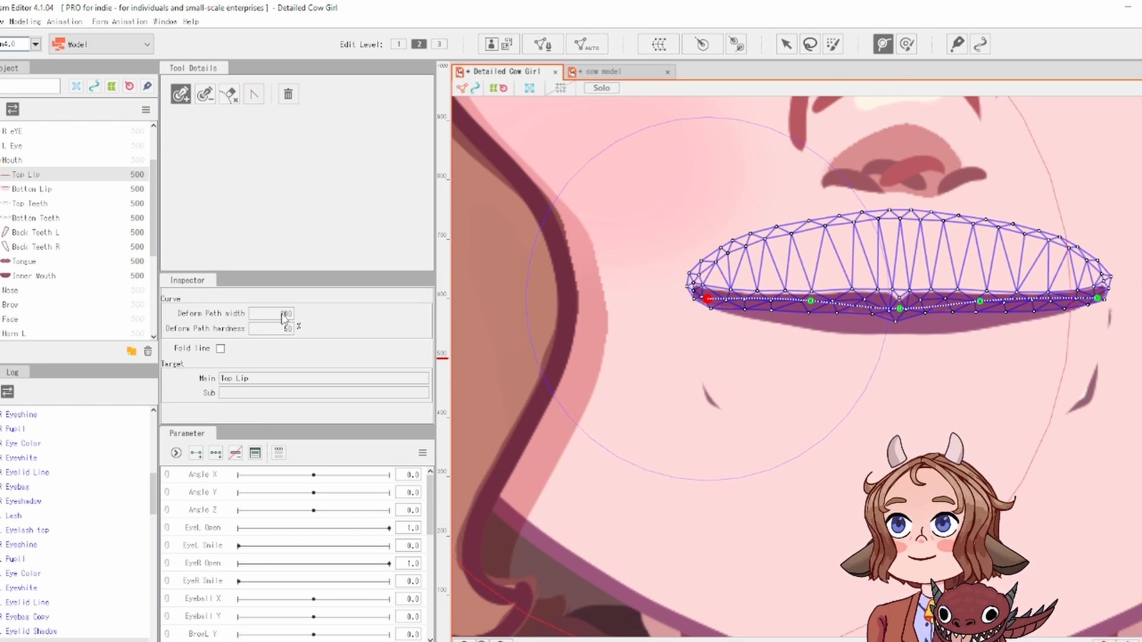
left_click(688, 271)
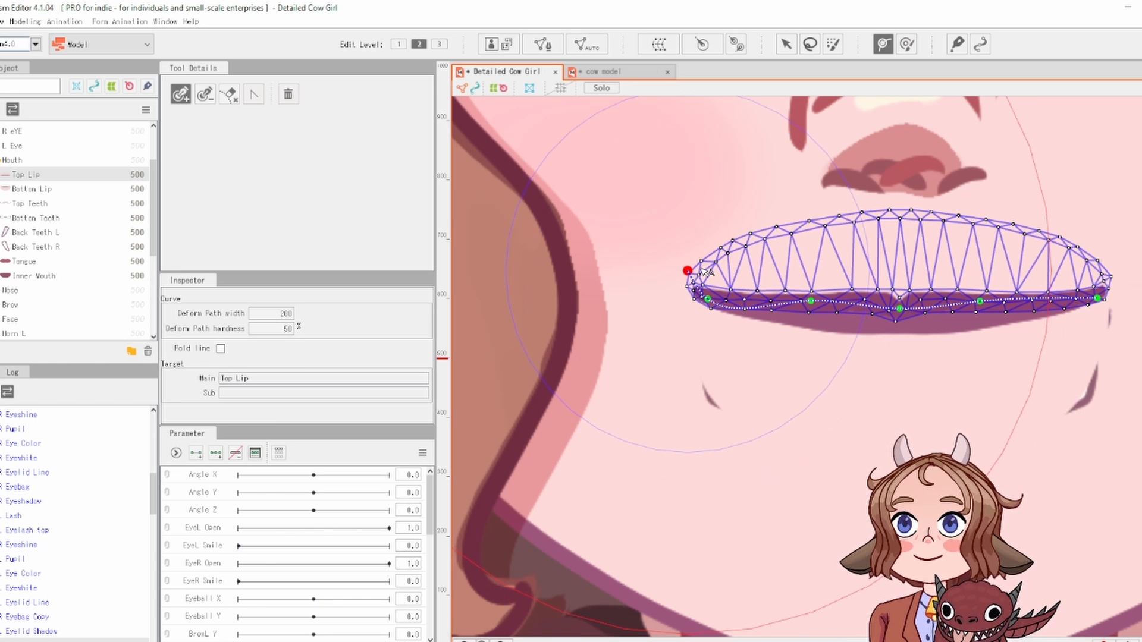
left_click(743, 241)
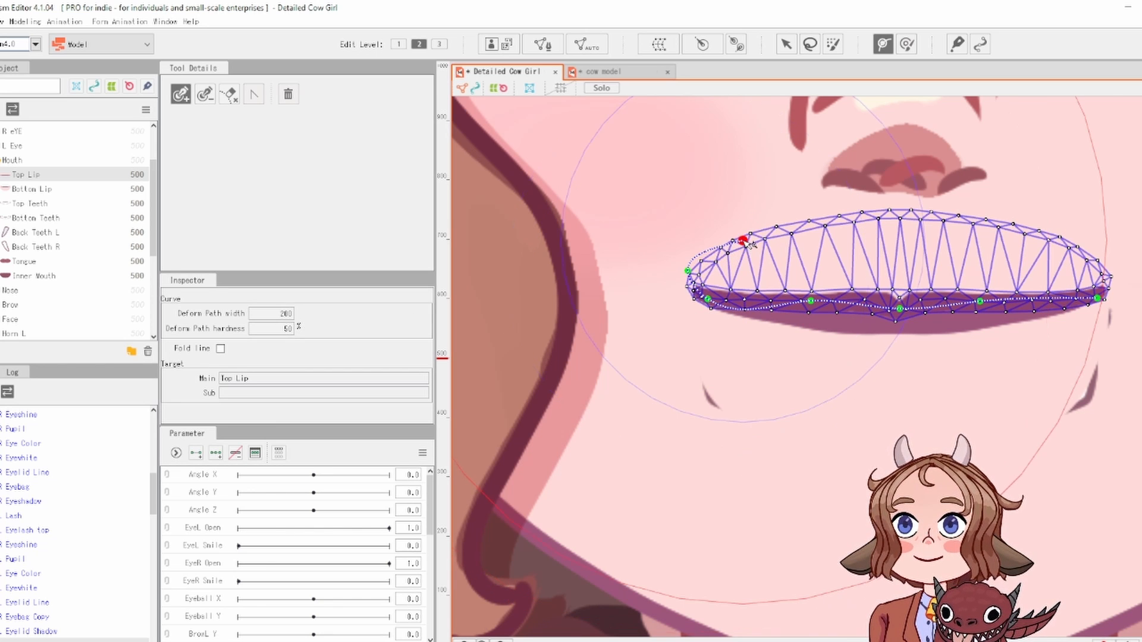
left_click(695, 275)
left_click(823, 225)
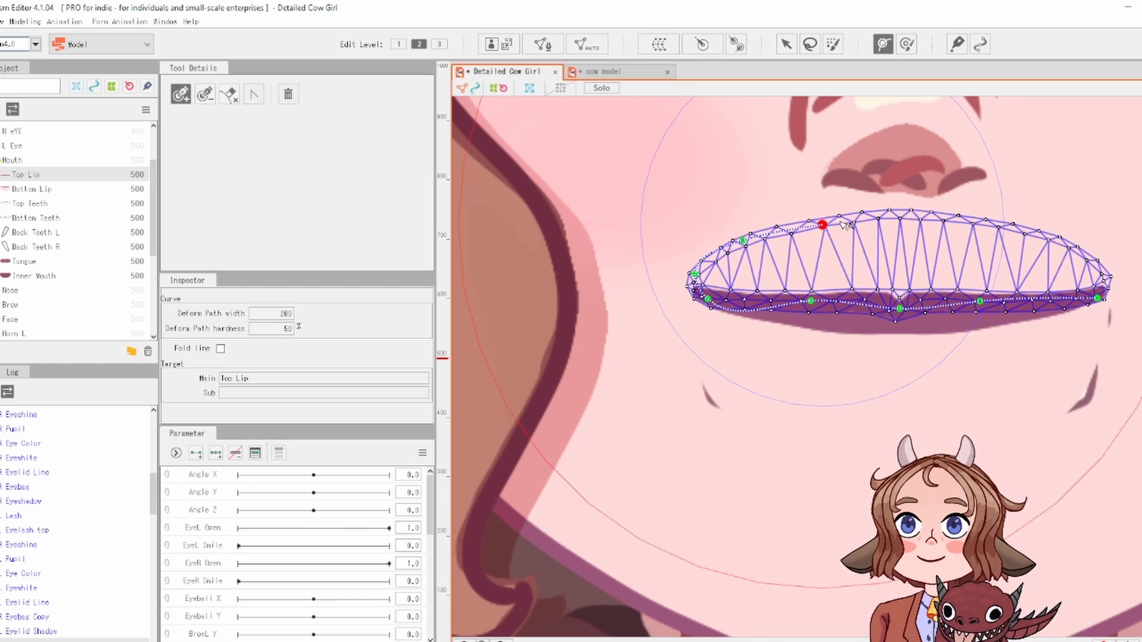
Step: Continue the deform path over the middle and down the upper right edge, joining it to the right corner point
left_click(887, 213)
left_click(1033, 231)
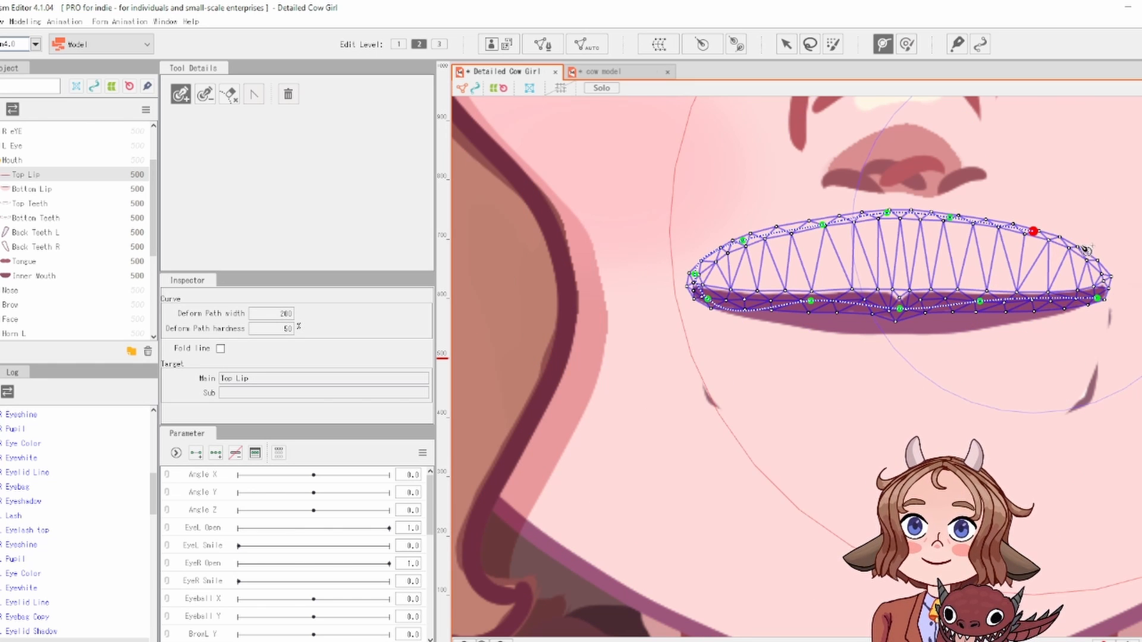
left_click(1083, 253)
left_click(1108, 275)
left_click(1098, 297)
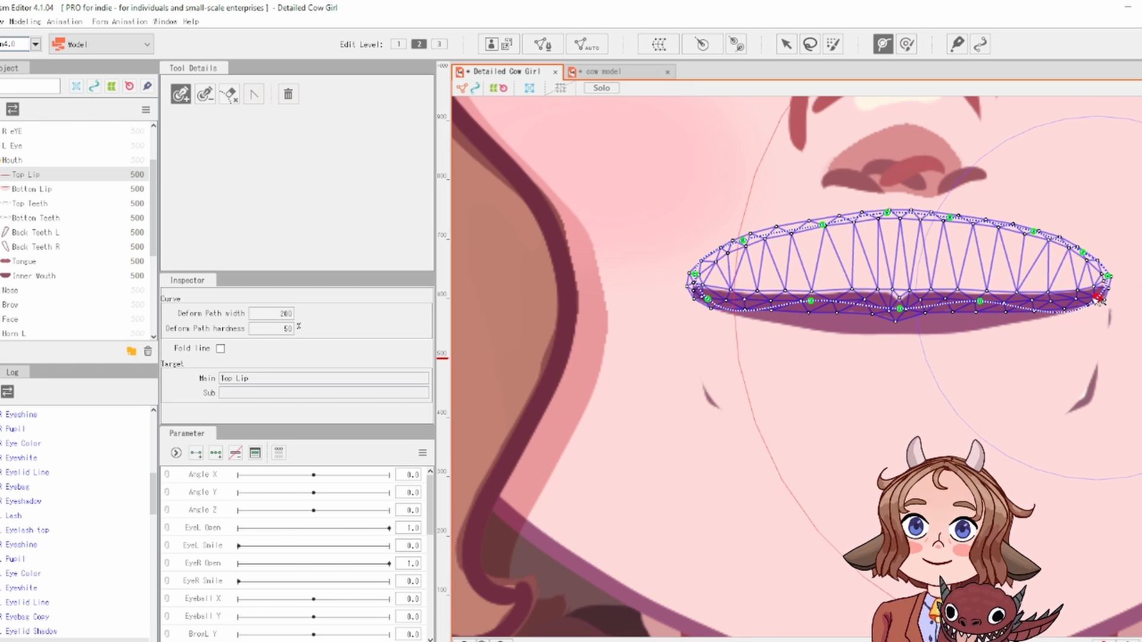
Step: Try raising the three middle deform path points of the purple line to test how the Top Lip opens
left_click(786, 44)
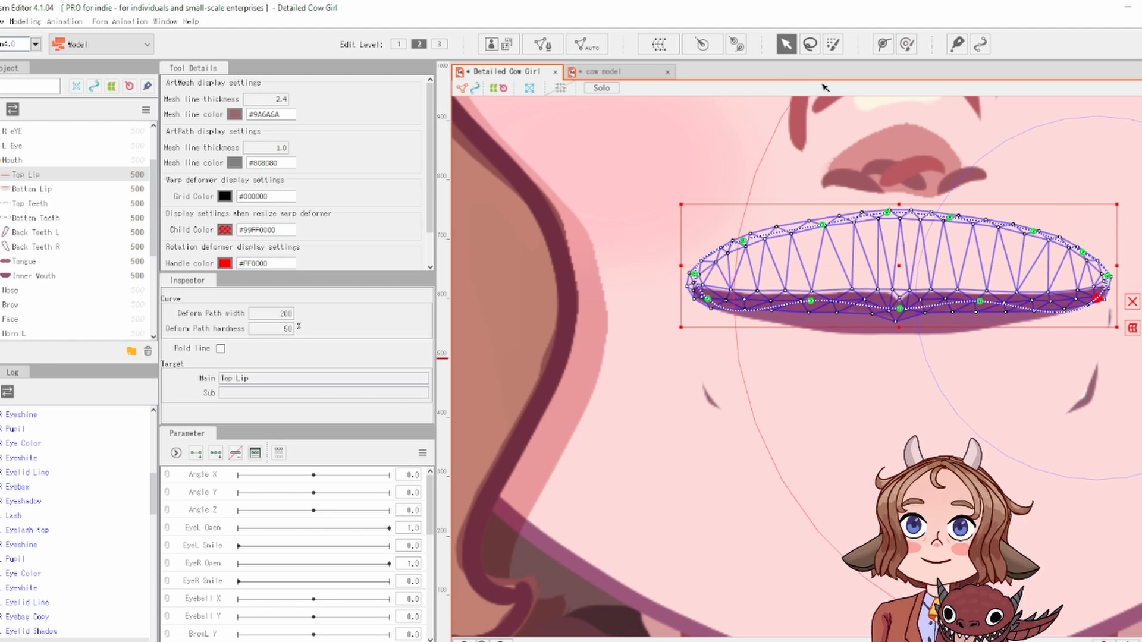
left_click_drag(900, 309, 900, 268)
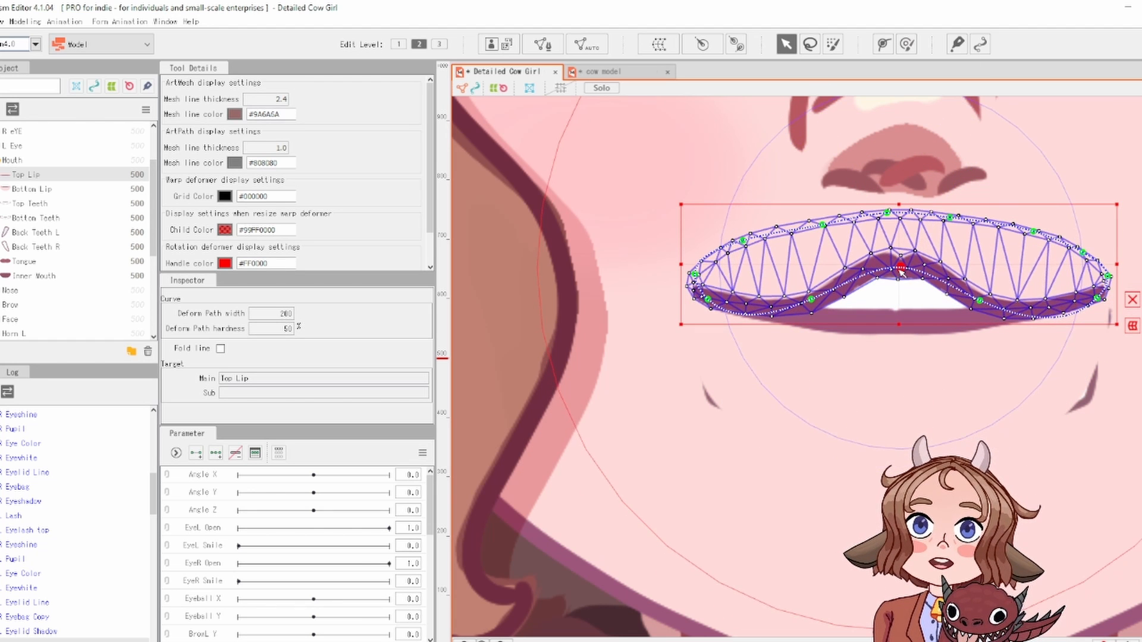
left_click_drag(980, 300, 991, 266)
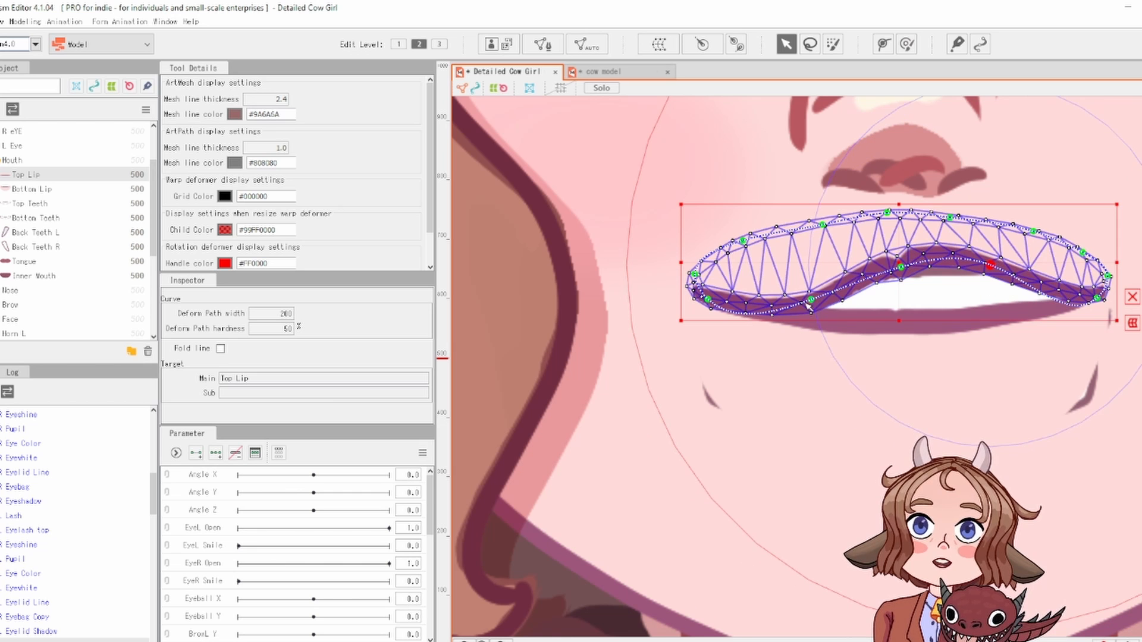
left_click_drag(811, 299, 804, 269)
Step: Inspect the Top Lip mesh in the cow model file for comparison and return to the Detailed Cow Girl file
left_click(648, 72)
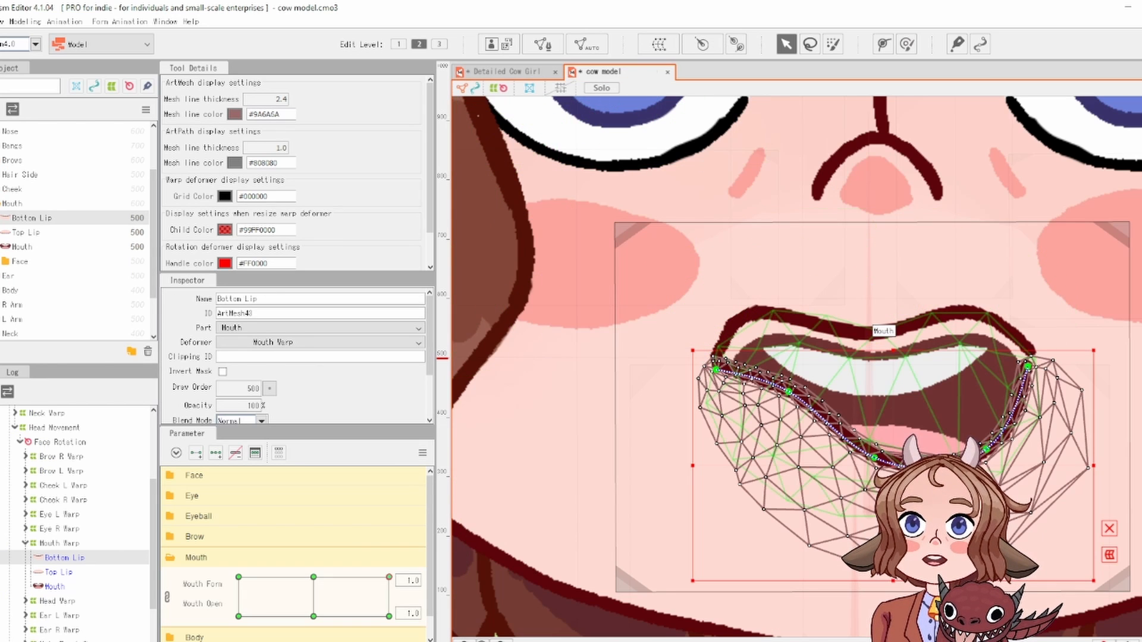
left_click(886, 327)
left_click(880, 330)
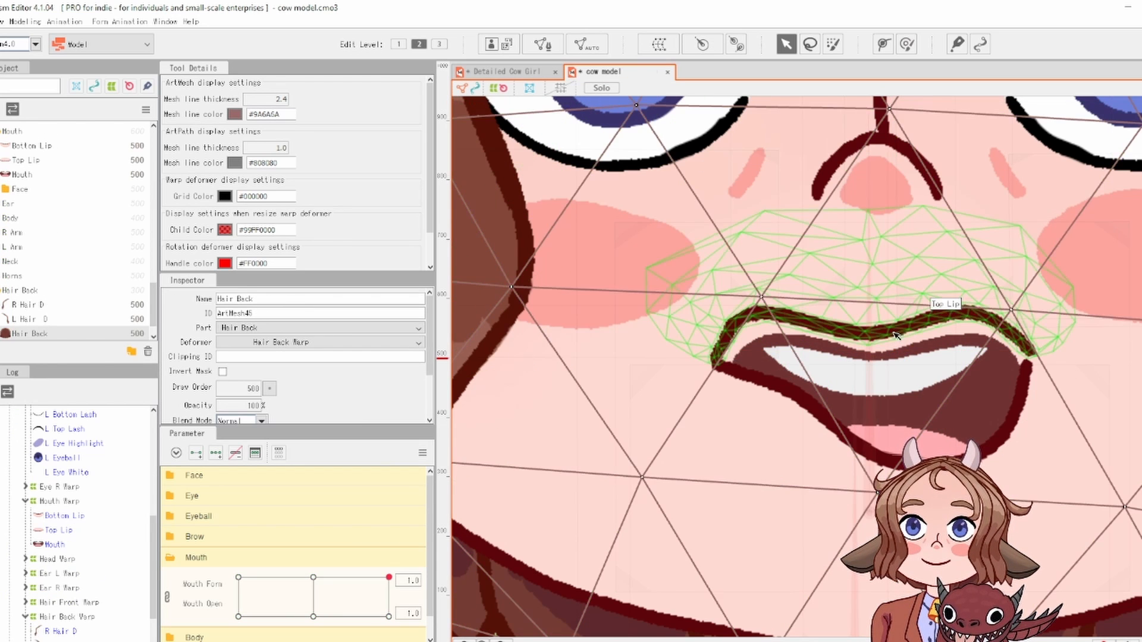
left_click(872, 336)
left_click(517, 71)
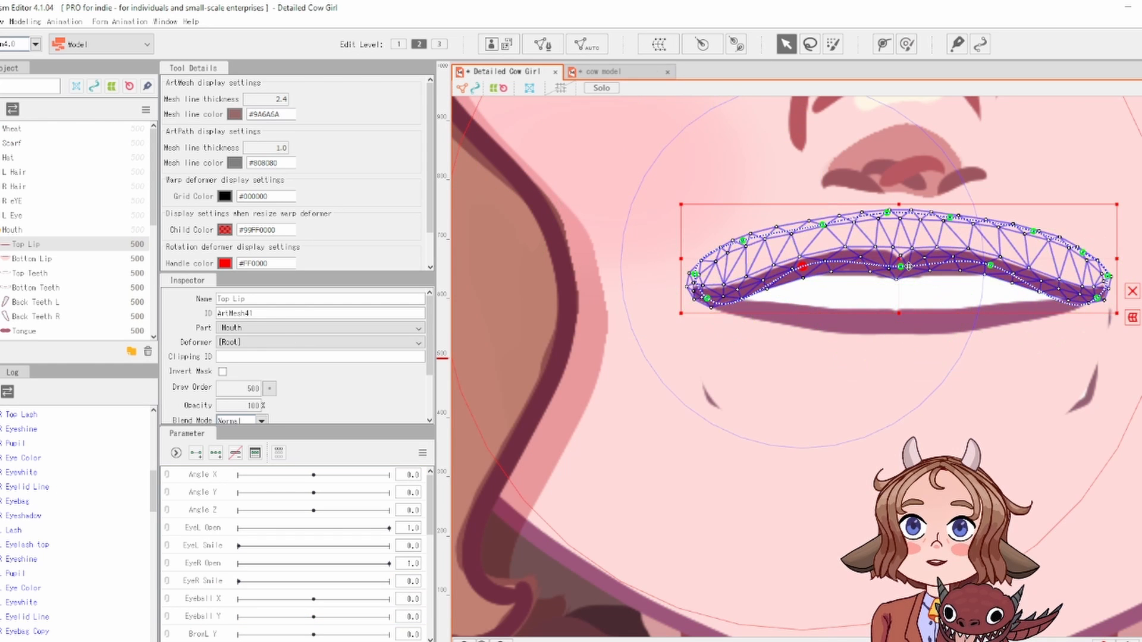
Step: Undo the small centre adjustment and try lowering the purple line's left middle deform path point
left_click_drag(907, 259, 904, 269)
key("ctrl+z")
left_click_drag(803, 266, 803, 304)
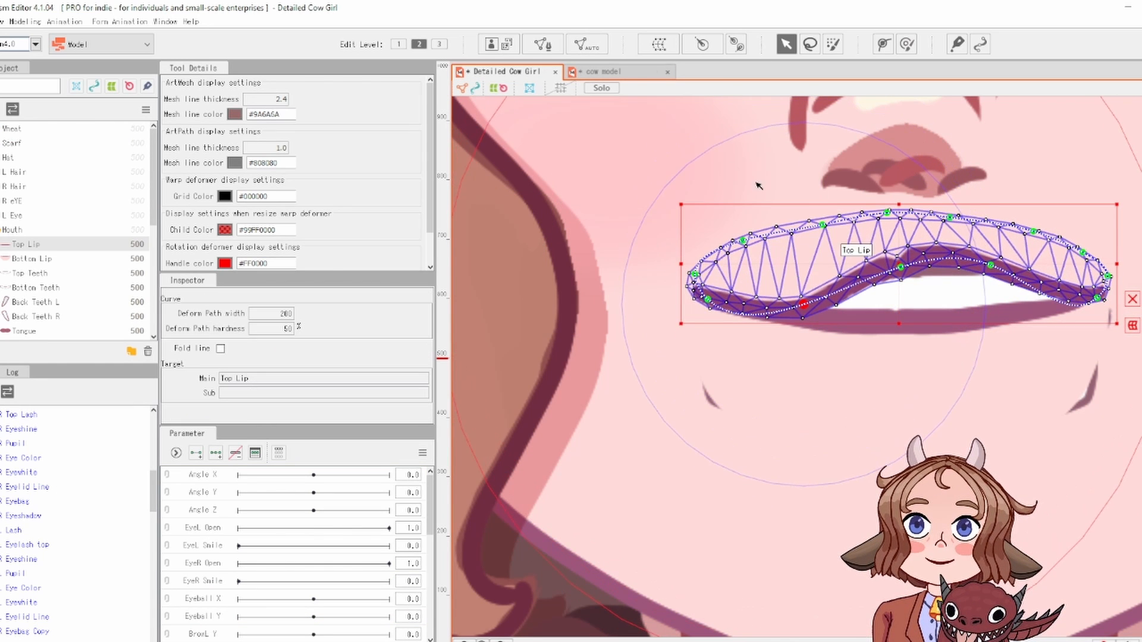
Step: Check the cow model file again and examine the L Eyelash top mesh on the Detailed Cow Girl's face
left_click(632, 74)
left_click_drag(745, 324, 716, 337)
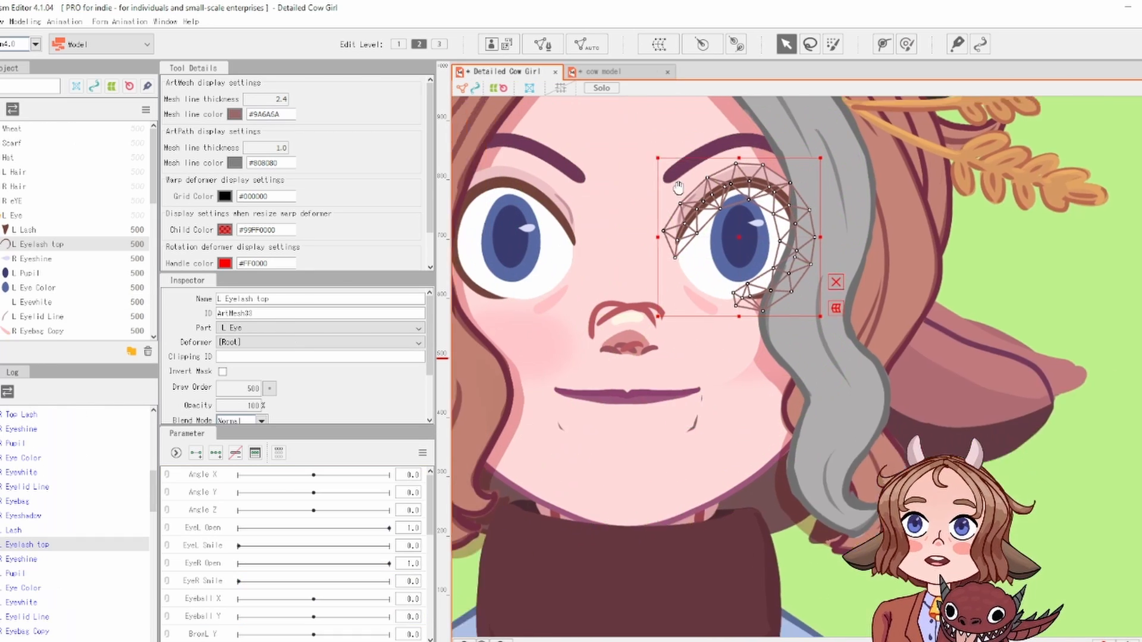
left_click_drag(679, 188, 760, 206)
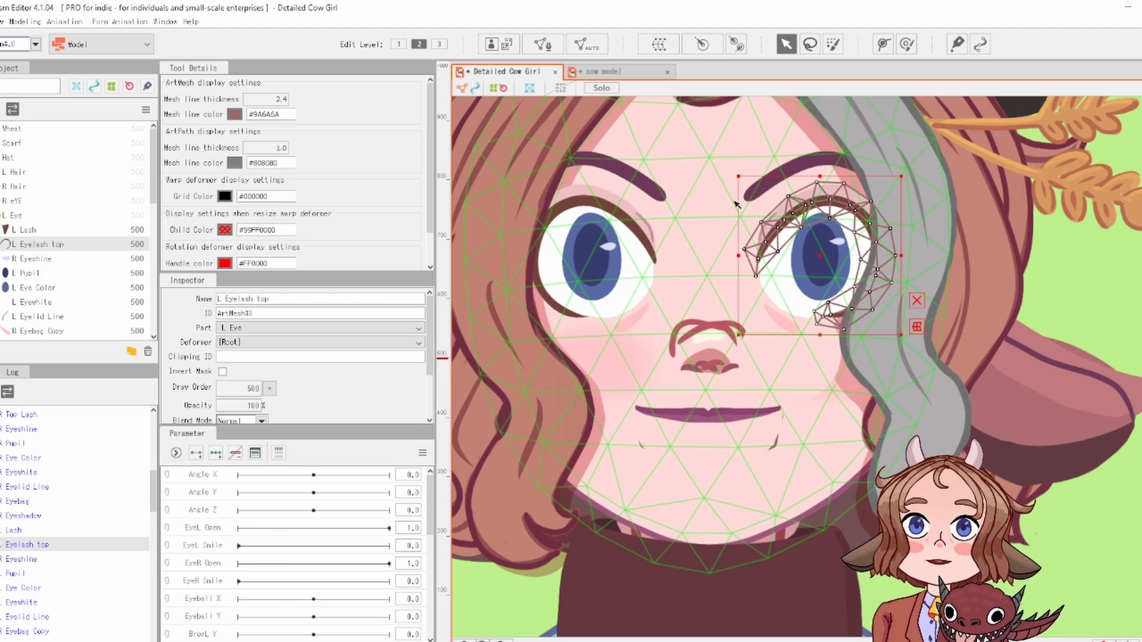
scroll(737, 205, "up", 2)
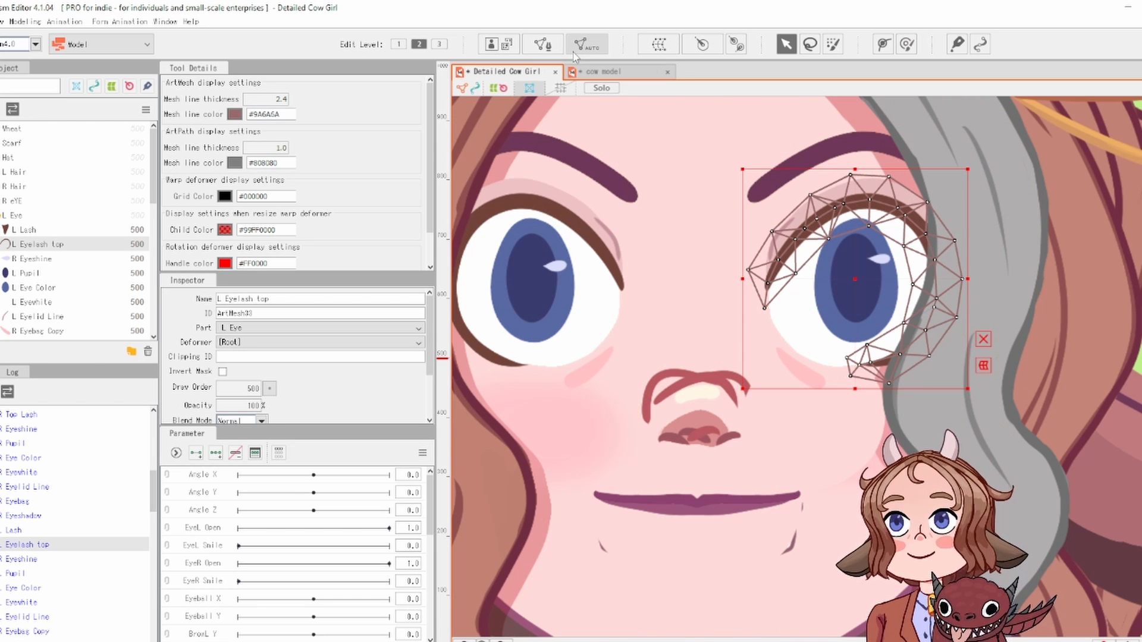
Step: Erase the existing mesh of L Eyelash top in mesh edit mode
left_click(541, 44)
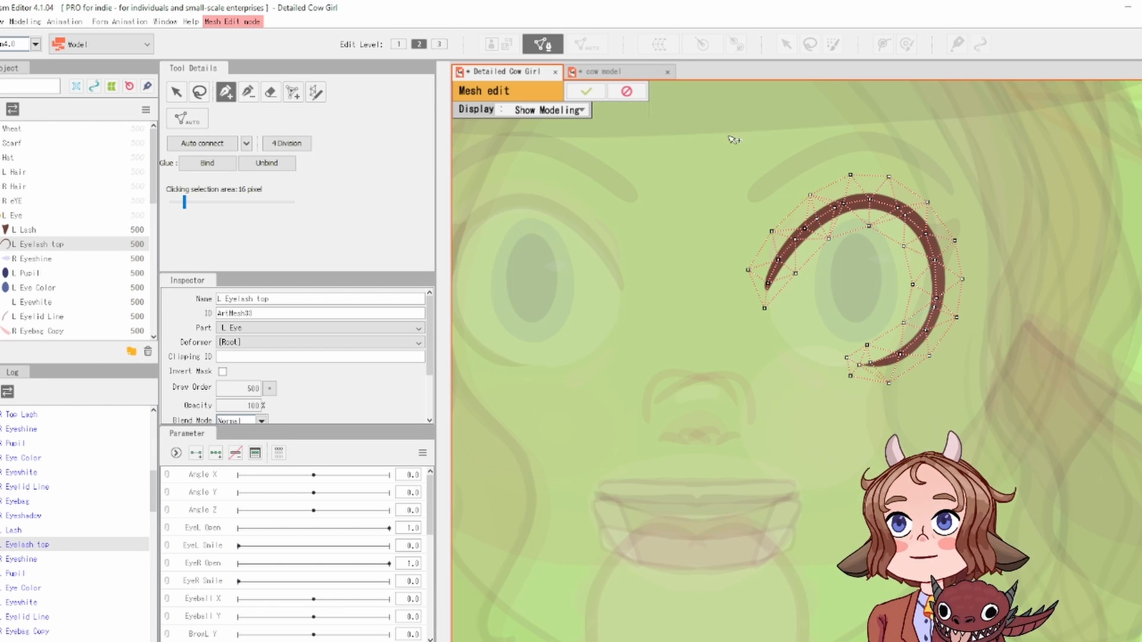
left_click(271, 91)
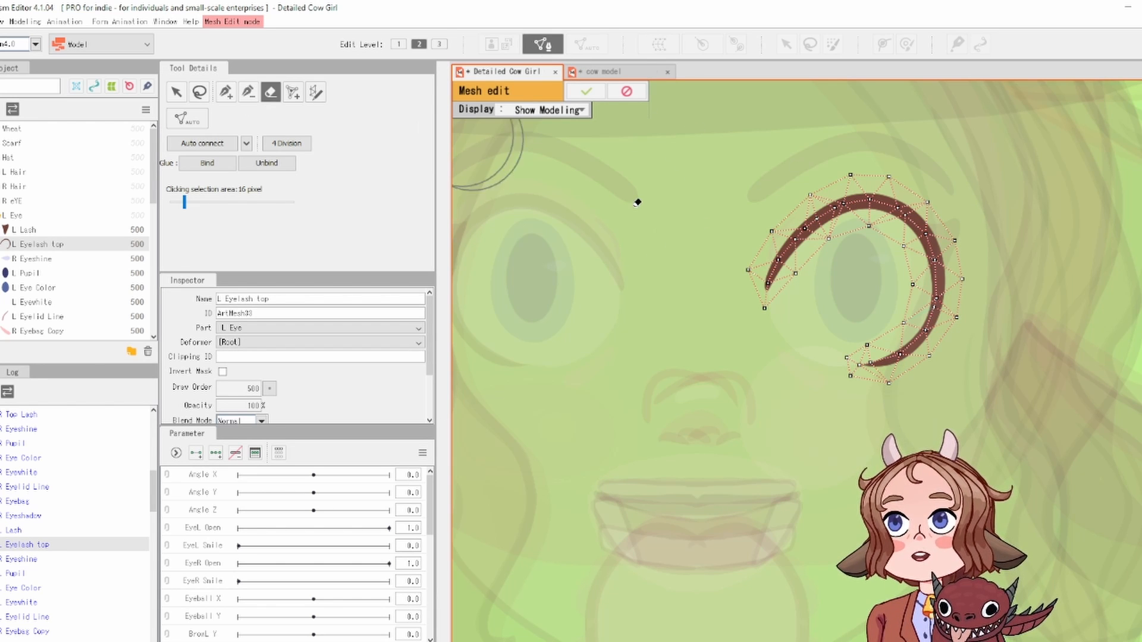
mouse_move(762, 245)
left_mouse_down()
mouse_move(731, 262)
mouse_move(864, 281)
mouse_move(908, 327)
mouse_move(920, 260)
left_mouse_up()
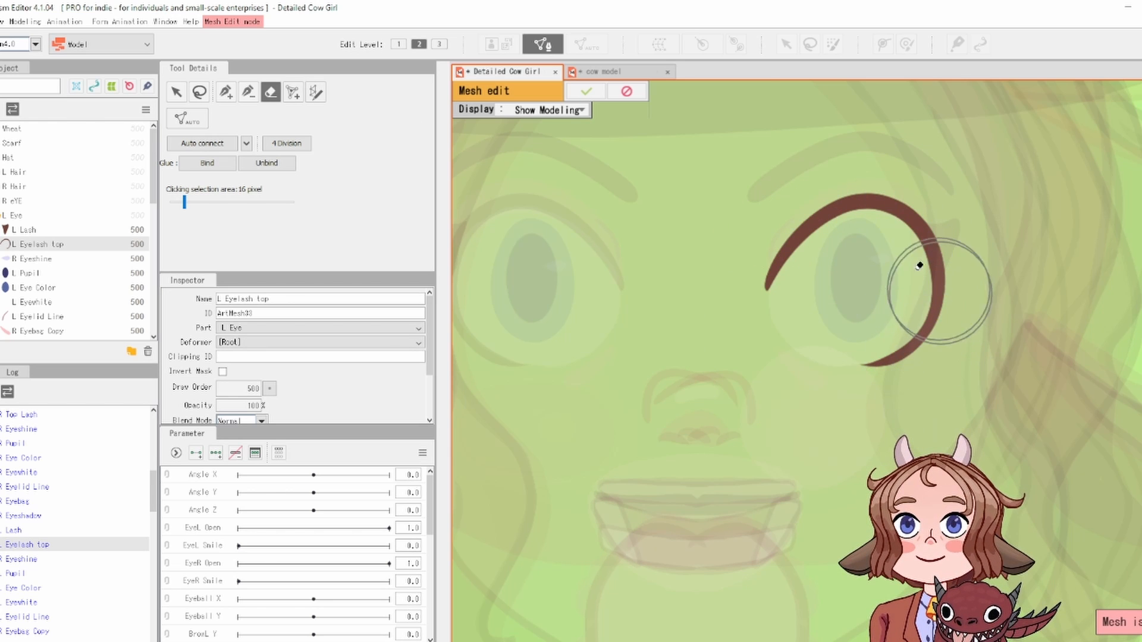
Step: Add mesh vertices along the outer edge of L Eyelash top, starting from its inner corner
scroll(800, 179, "down", 2)
left_click(226, 92)
scroll(666, 217, "up", 4)
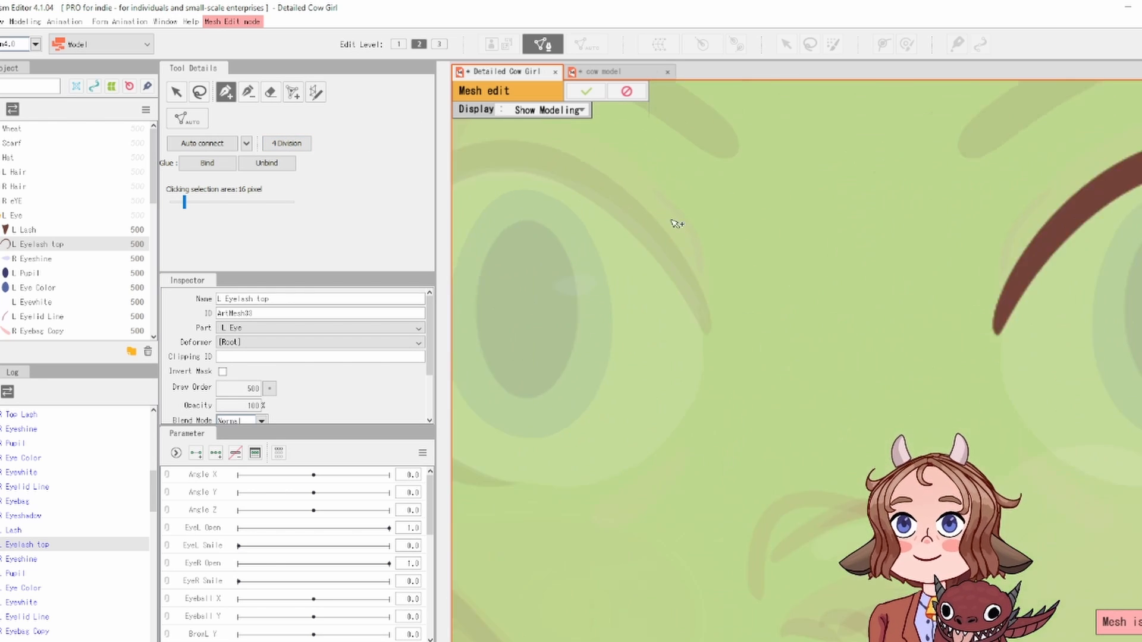
left_click_drag(676, 224, 555, 176)
left_click_drag(938, 262, 632, 191)
scroll(634, 190, "down", 2)
left_click(654, 235)
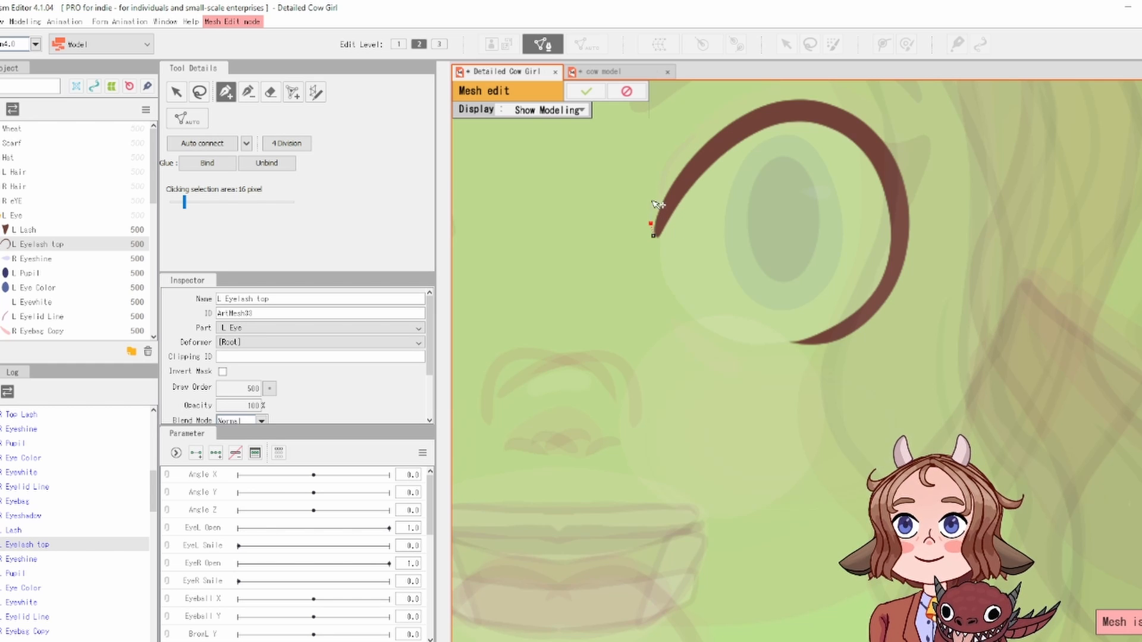
left_click_drag(657, 204, 743, 118)
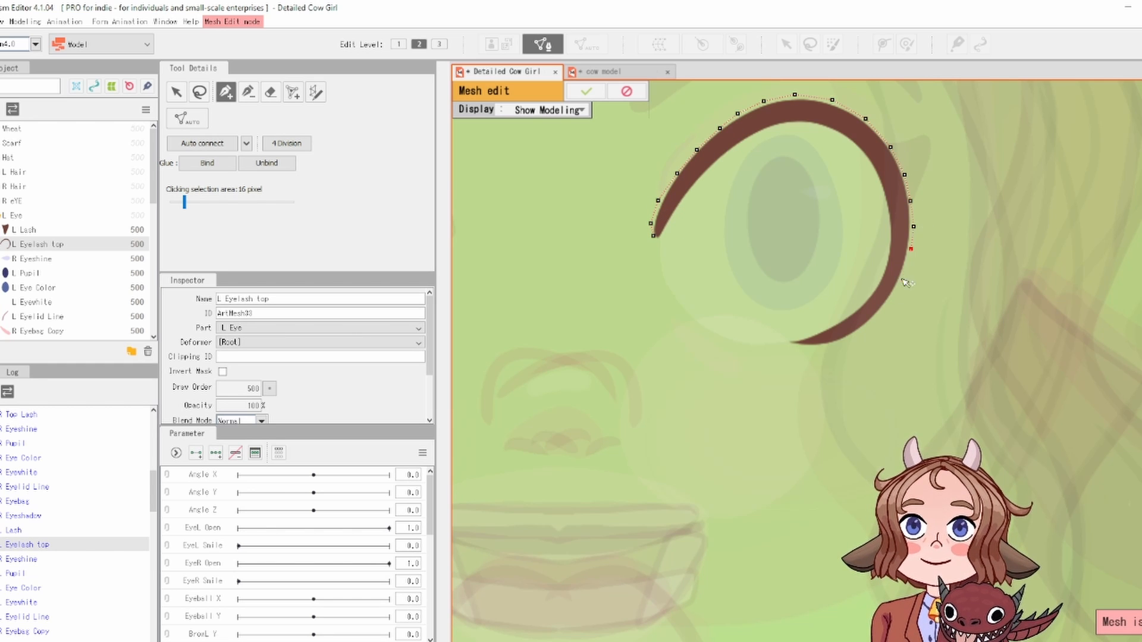
Step: Complete the L Eyelash top mesh with vertices along its inner edge and centre line, and apply the mesh
mouse_move(801, 343)
left_mouse_down()
mouse_move(836, 326)
mouse_move(883, 274)
mouse_move(891, 202)
left_mouse_up()
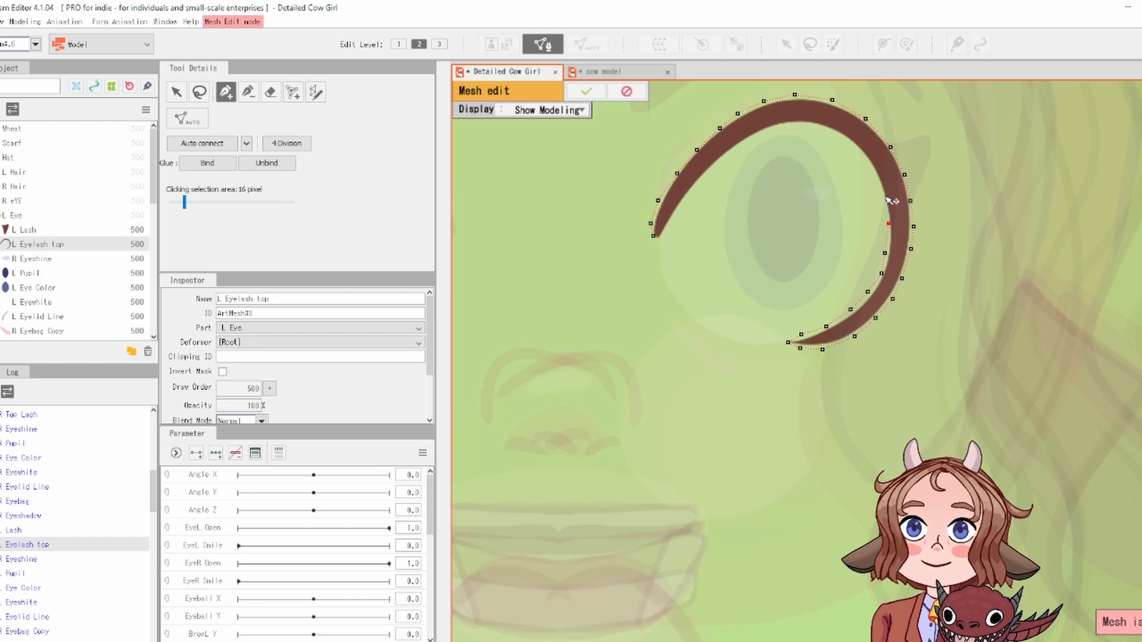
mouse_move(864, 149)
left_mouse_down()
mouse_move(802, 129)
mouse_move(747, 144)
mouse_move(669, 236)
mouse_move(657, 234)
left_mouse_up()
mouse_move(678, 195)
left_mouse_down()
mouse_move(754, 119)
mouse_move(805, 109)
mouse_move(862, 135)
mouse_move(900, 190)
mouse_move(901, 245)
mouse_move(889, 283)
mouse_move(852, 331)
left_mouse_up()
key("Return")
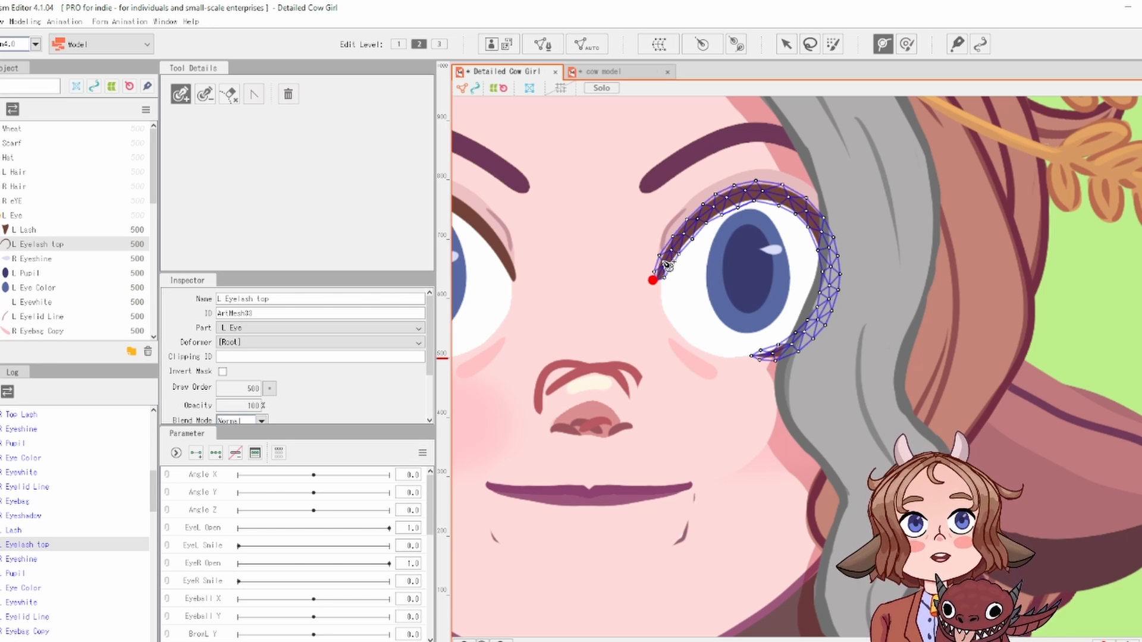
Step: Add a five-point deform path along L Eyelash top, from the inner corner around to the lower tip
left_click(733, 198)
left_click_drag(735, 199, 723, 199)
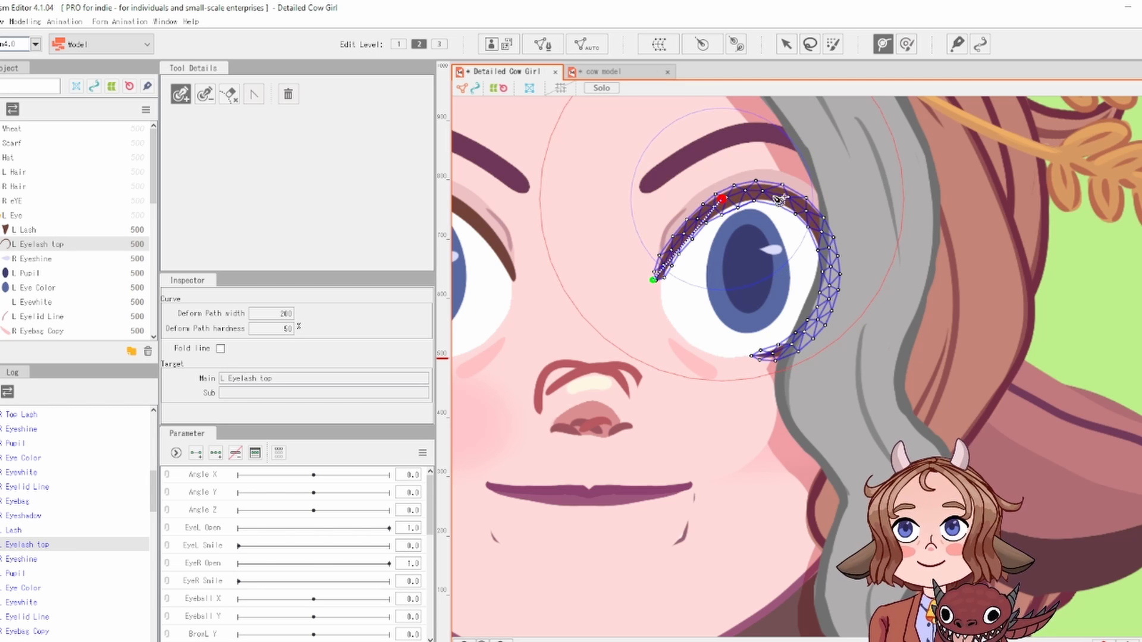
left_click(825, 227)
left_click_drag(825, 227, 807, 207)
left_click(829, 307)
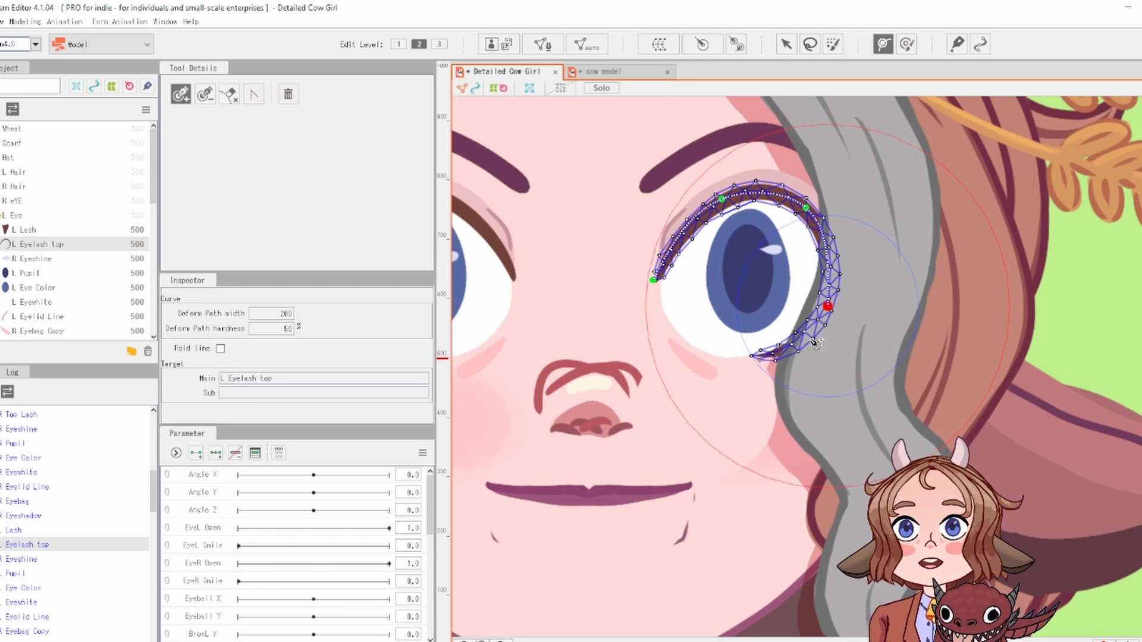
left_click(754, 356)
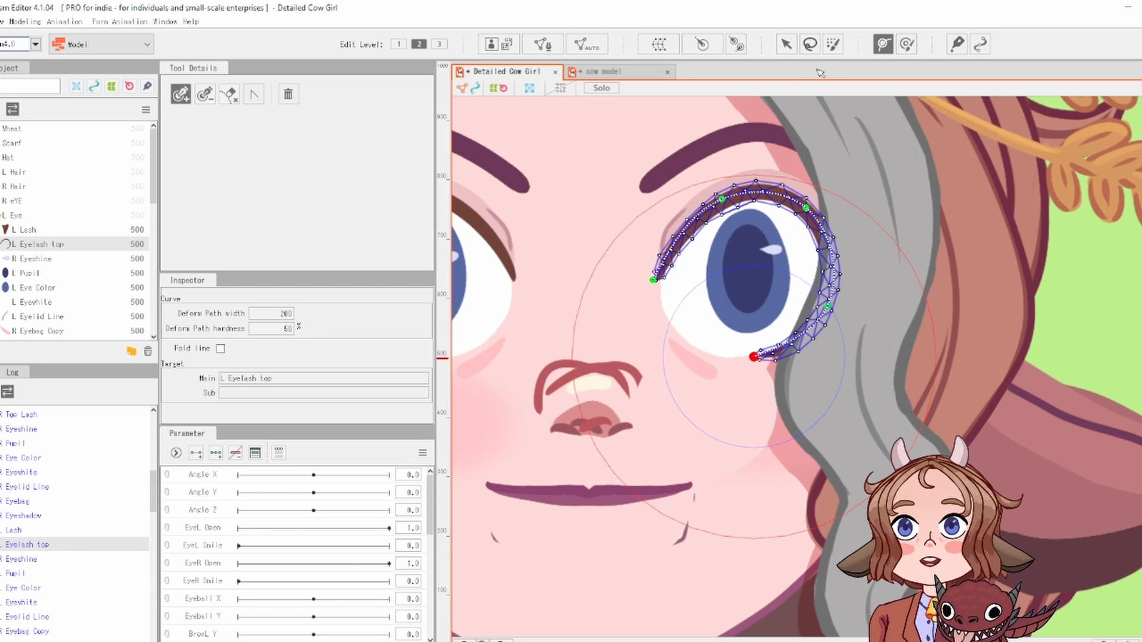
Step: Try lowering the three middle deform path points of L Eyelash top to test its bending, and undo the moves
left_click(786, 43)
left_click_drag(722, 199, 722, 210)
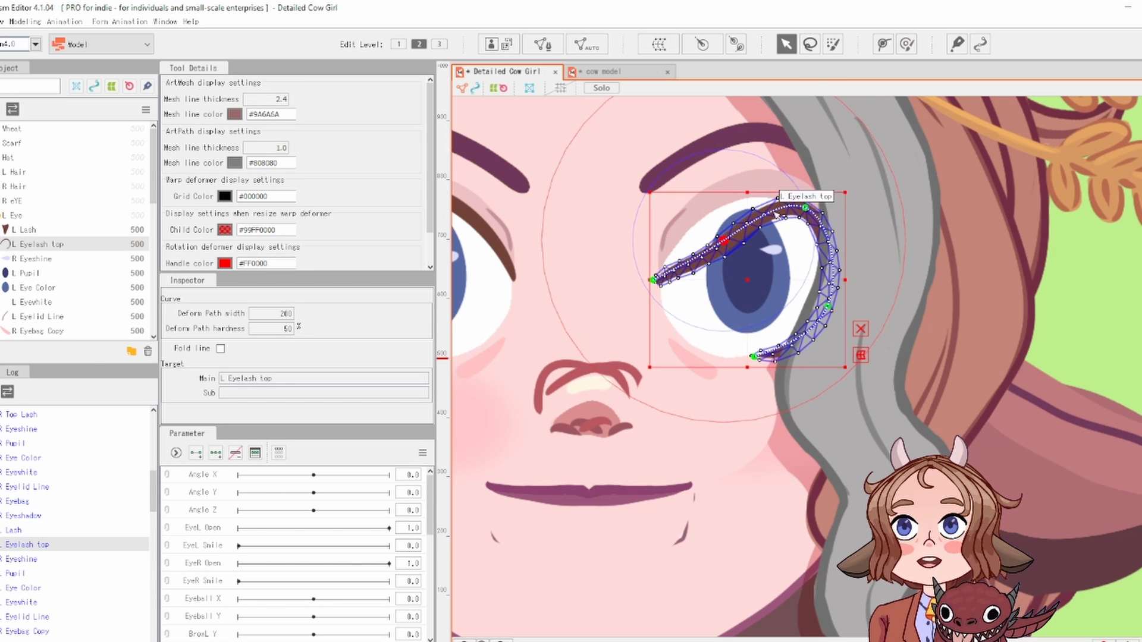
left_click_drag(806, 208, 799, 260)
left_click_drag(832, 307, 825, 332)
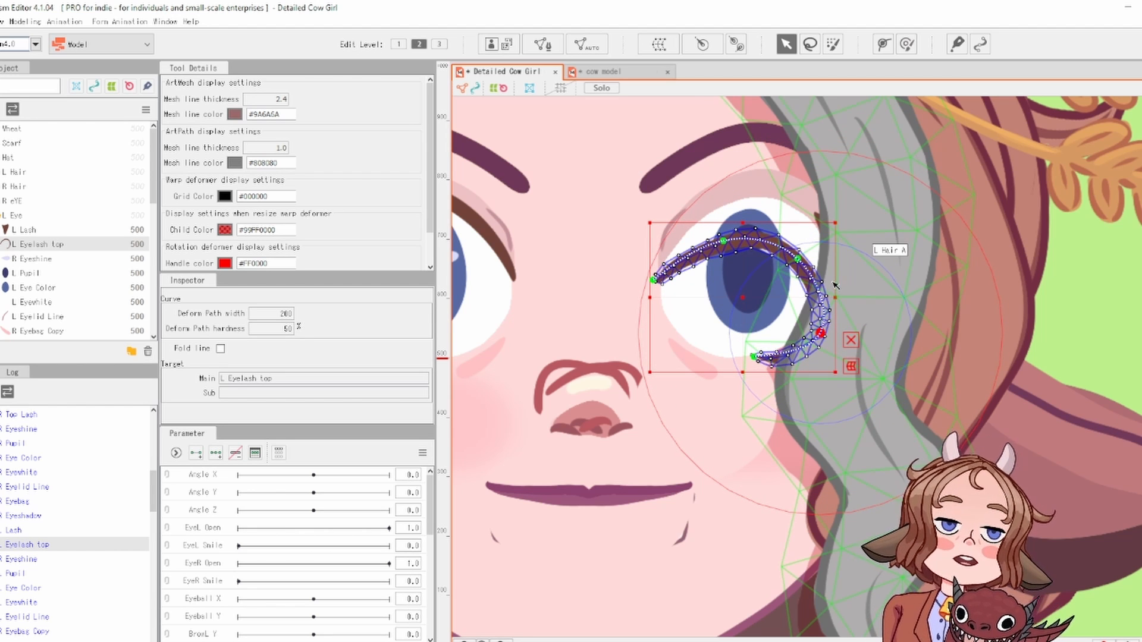
key("ctrl+z")
key("ctrl+z")
key("ctrl+z")
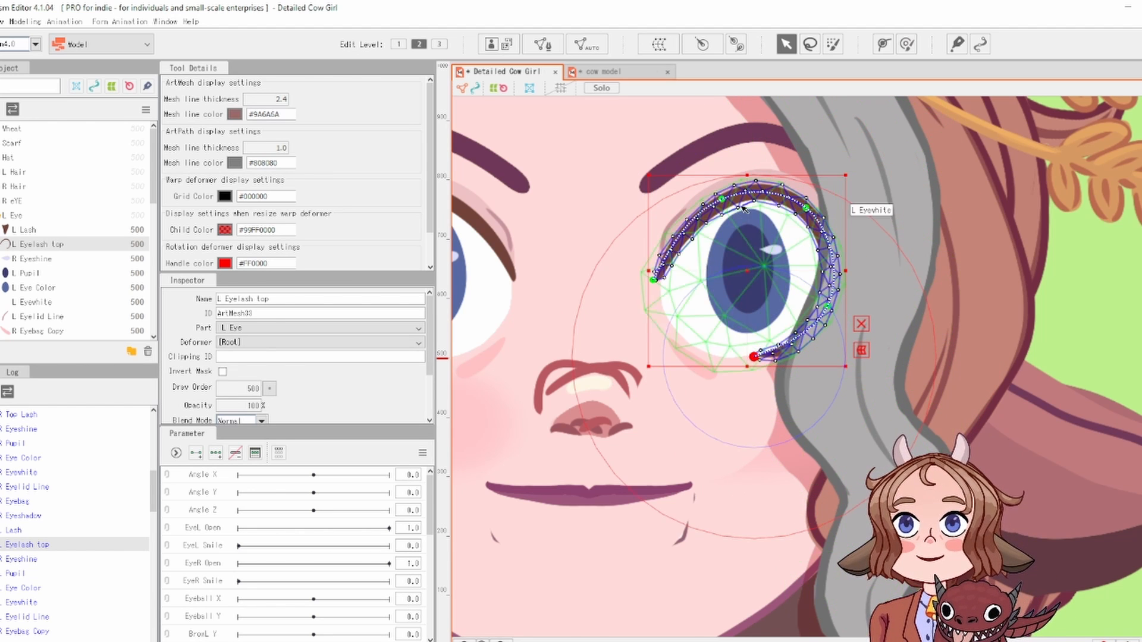
Step: Select L Brow and erase its existing mesh in mesh edit mode
scroll(641, 172, "up", 2)
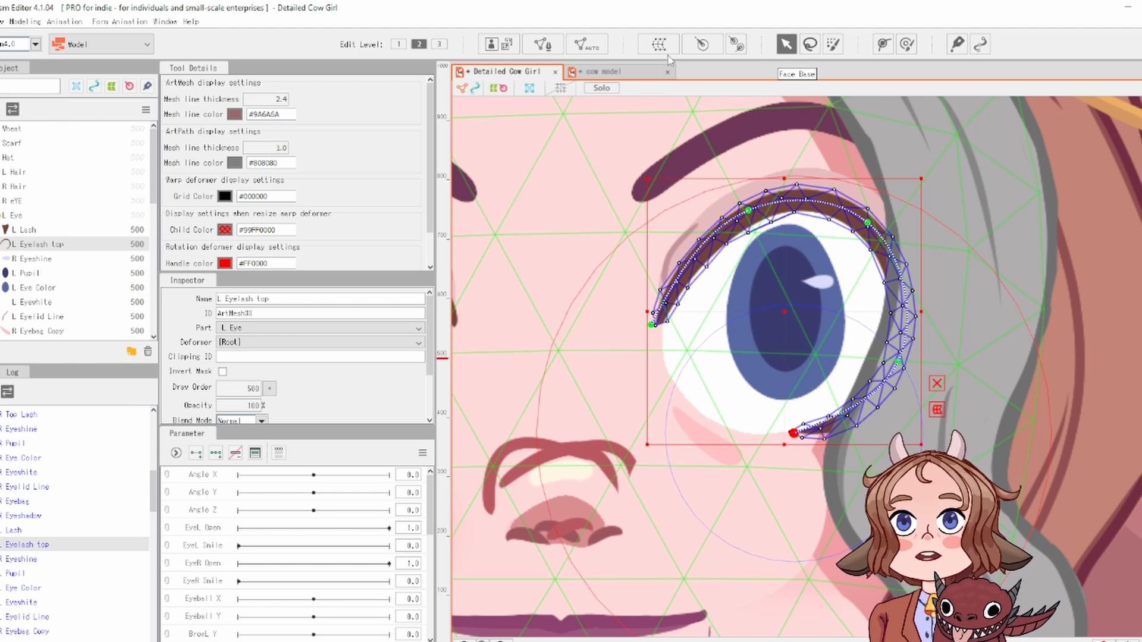
left_click(561, 47)
left_click(593, 92)
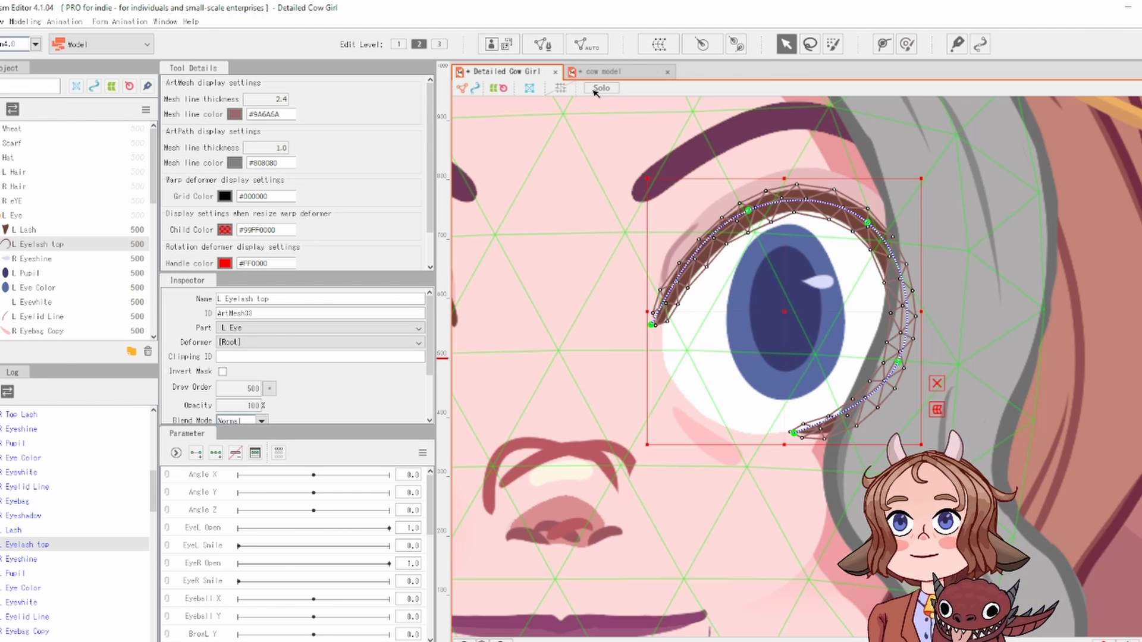
left_click(778, 123)
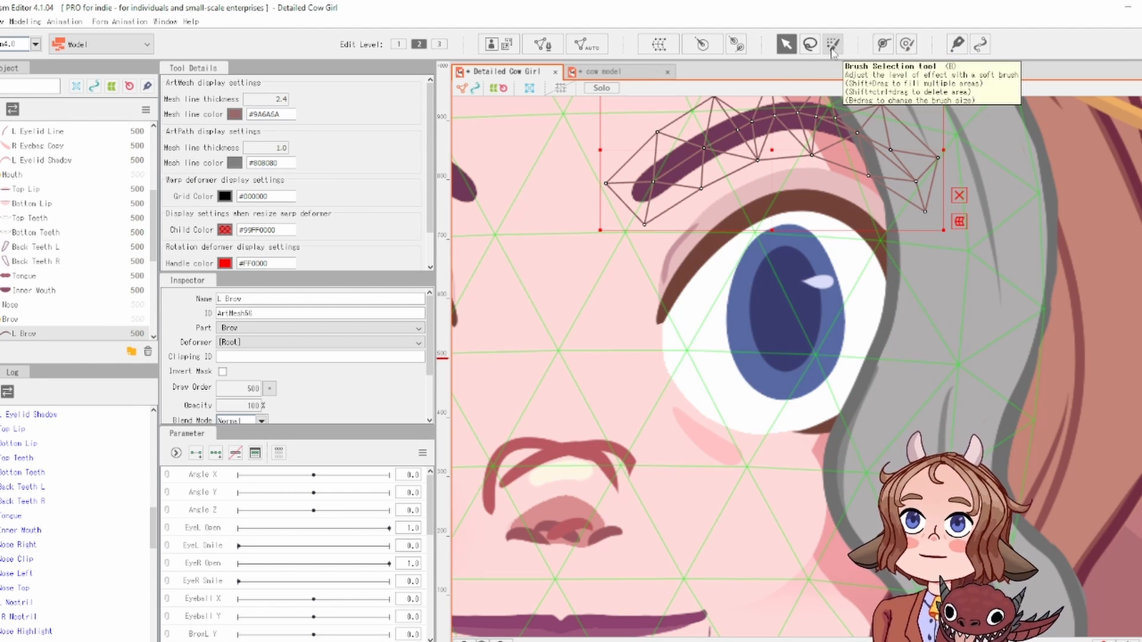
left_click(543, 44)
left_click(270, 91)
left_click_drag(601, 173, 1131, 147)
Step: Outline L Brow with a closed loop of mesh vertices set just outside its edge
left_click(225, 92)
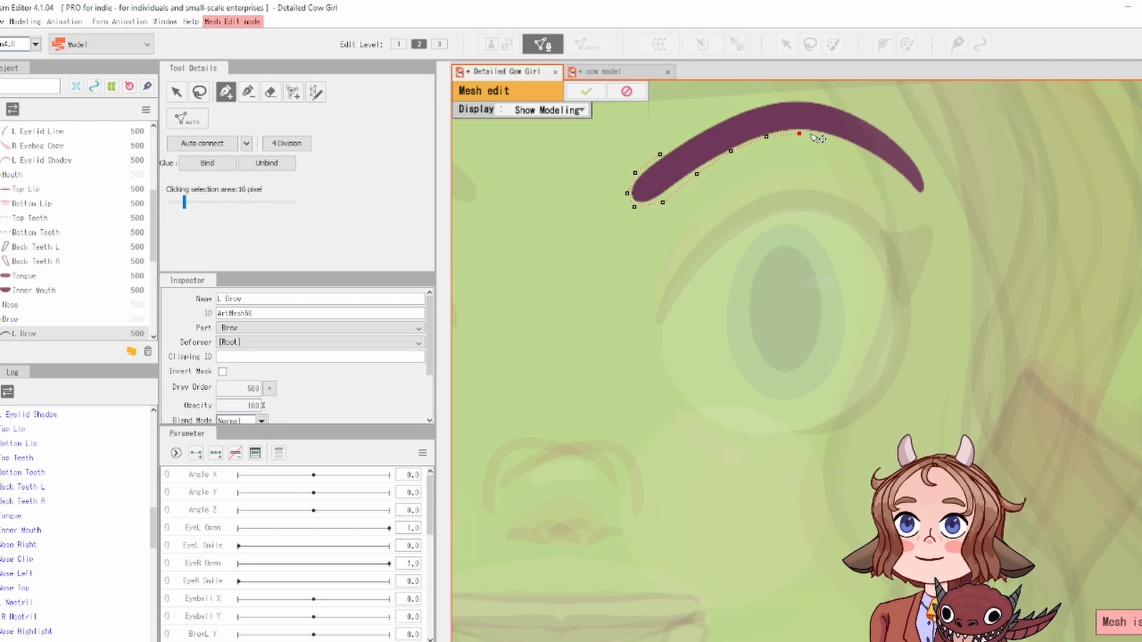
left_click(932, 186)
left_click(921, 161)
left_click(903, 140)
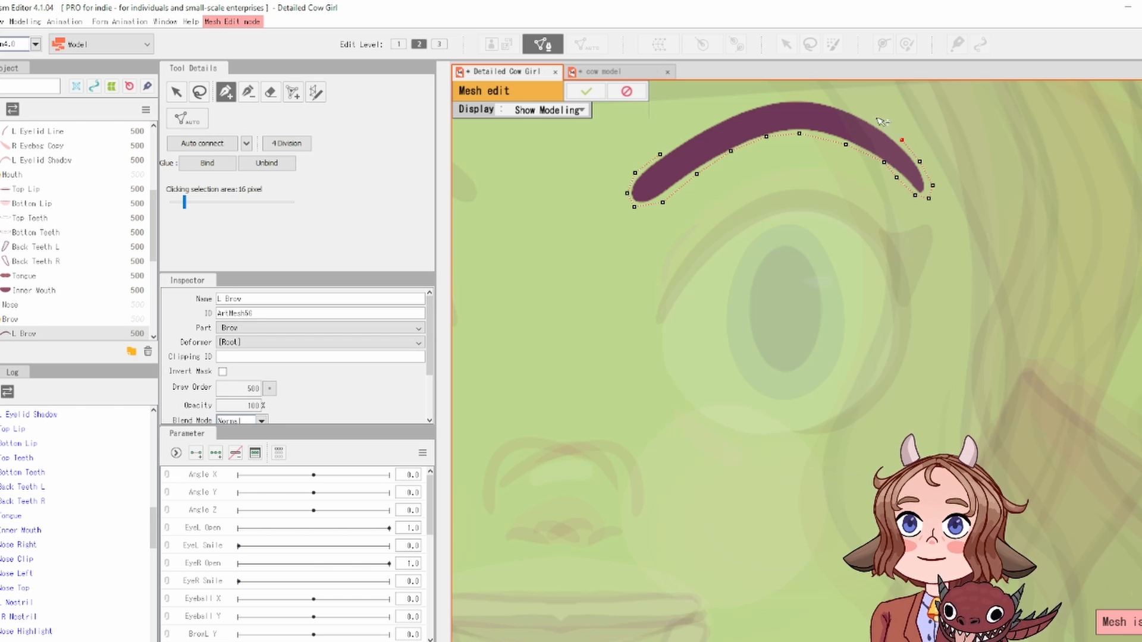
left_click(785, 99)
left_click(756, 104)
left_click(721, 115)
left_click(703, 127)
left_click(681, 141)
left_click(660, 155)
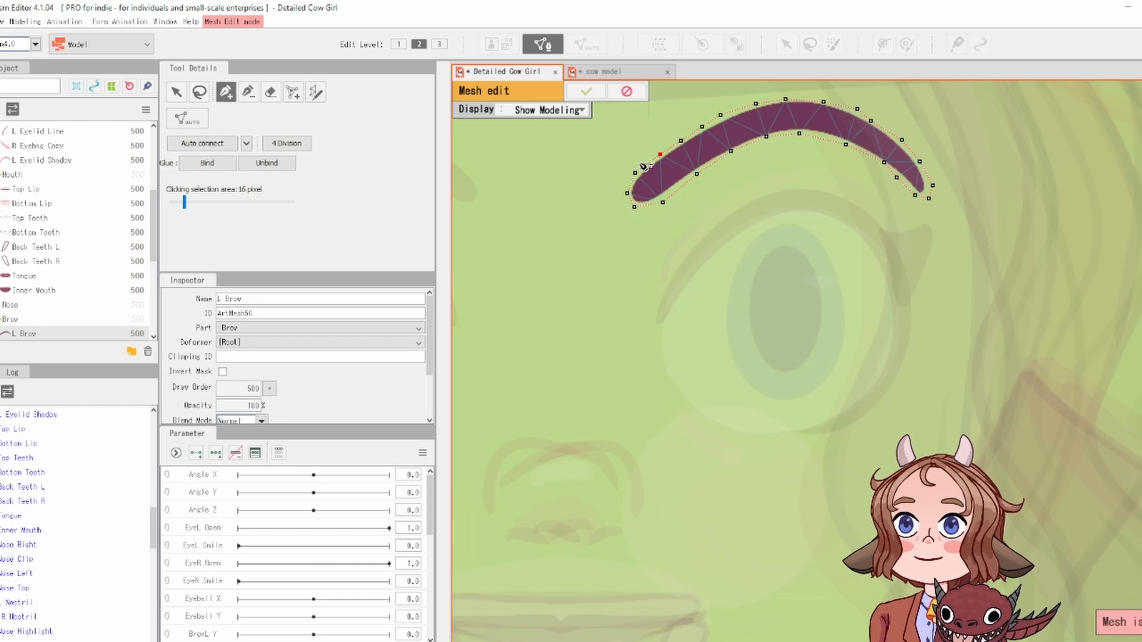
Step: Add a row of mesh vertices along the centre of L Brow from end to end, and apply the mesh
left_click(638, 192)
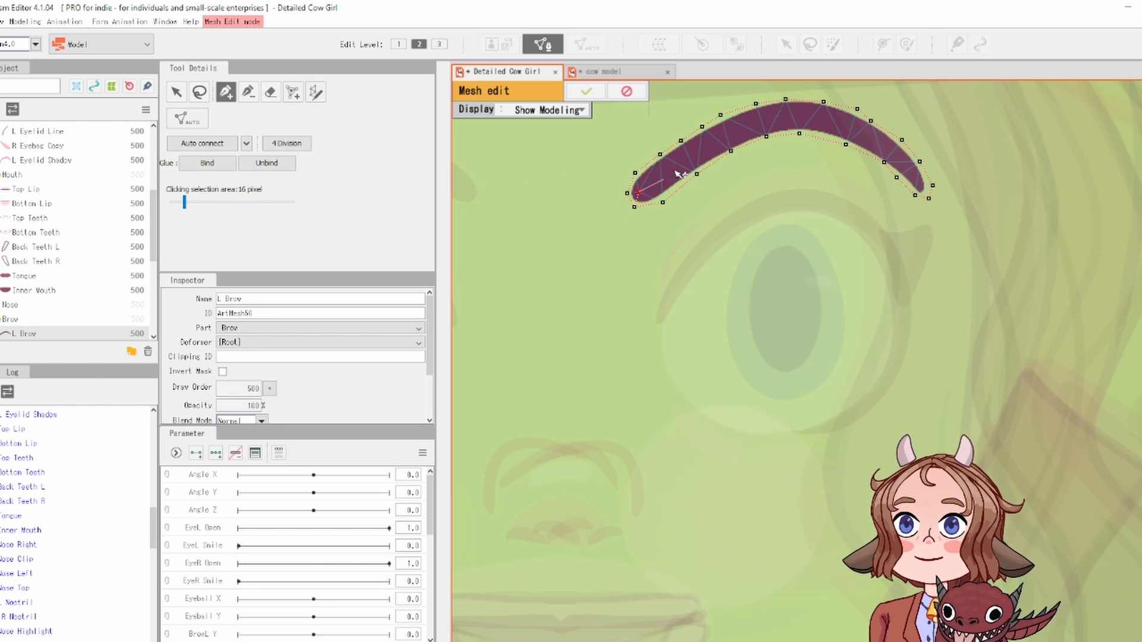
left_click(669, 177)
left_click(692, 151)
left_click(720, 136)
left_click(748, 125)
left_click(769, 118)
left_click(799, 116)
left_click(839, 122)
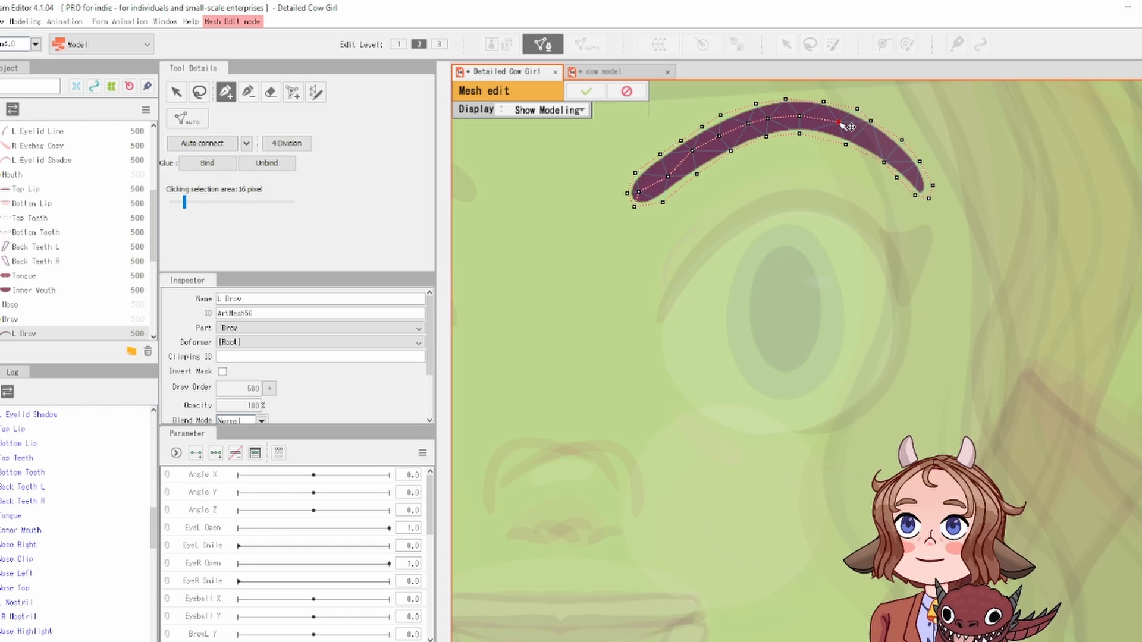
left_click(881, 144)
left_click(901, 156)
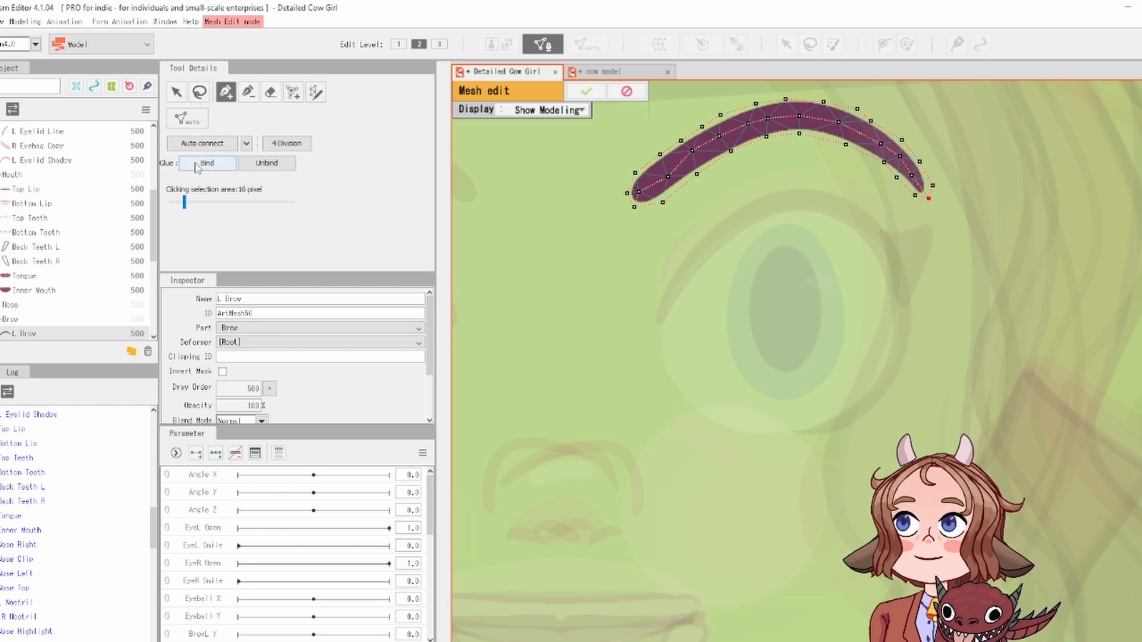
key("Return")
Step: Add a four-point deform path along the centre of L Brow
left_click(882, 43)
left_click(629, 196)
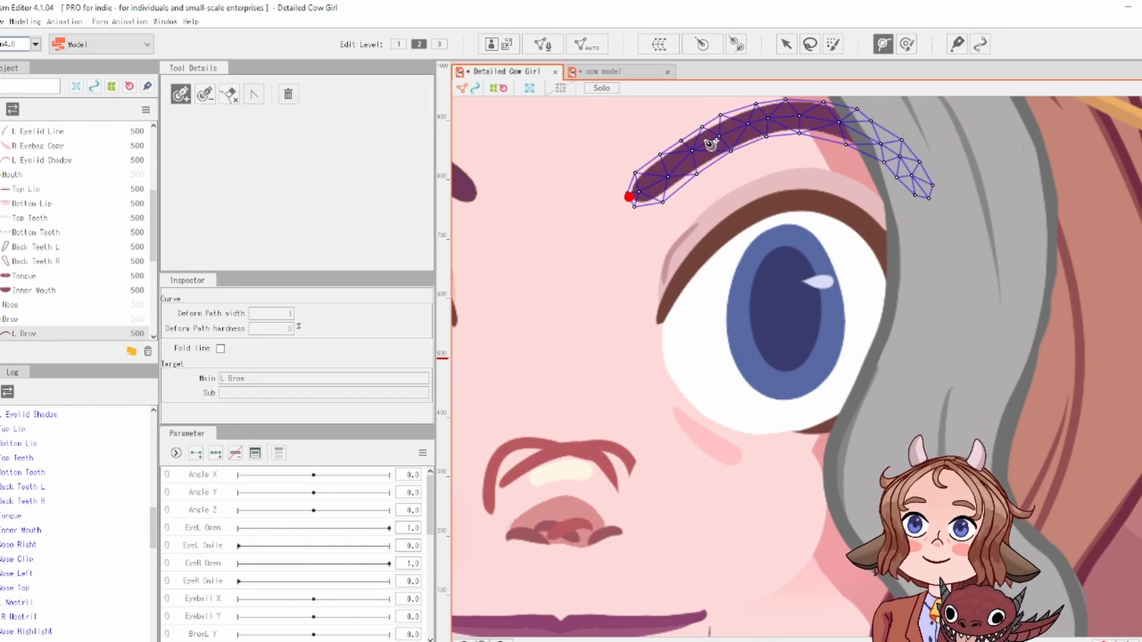
left_click(711, 137)
left_click(818, 116)
left_click(921, 185)
key("v")
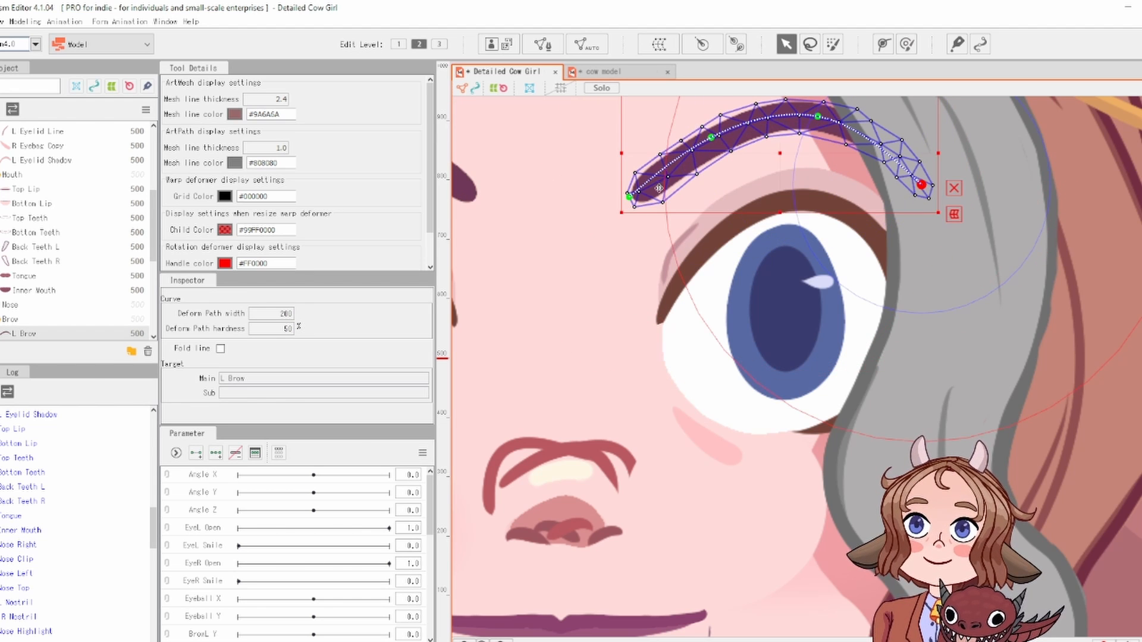
scroll(857, 202, "down", 5)
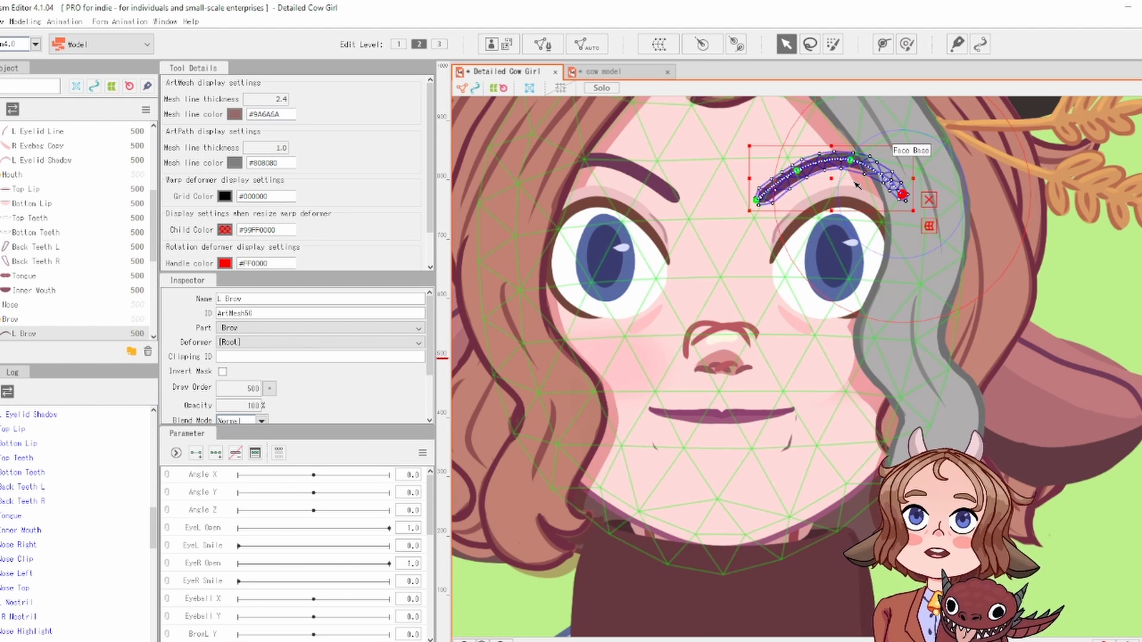
scroll(854, 205, "up", 2)
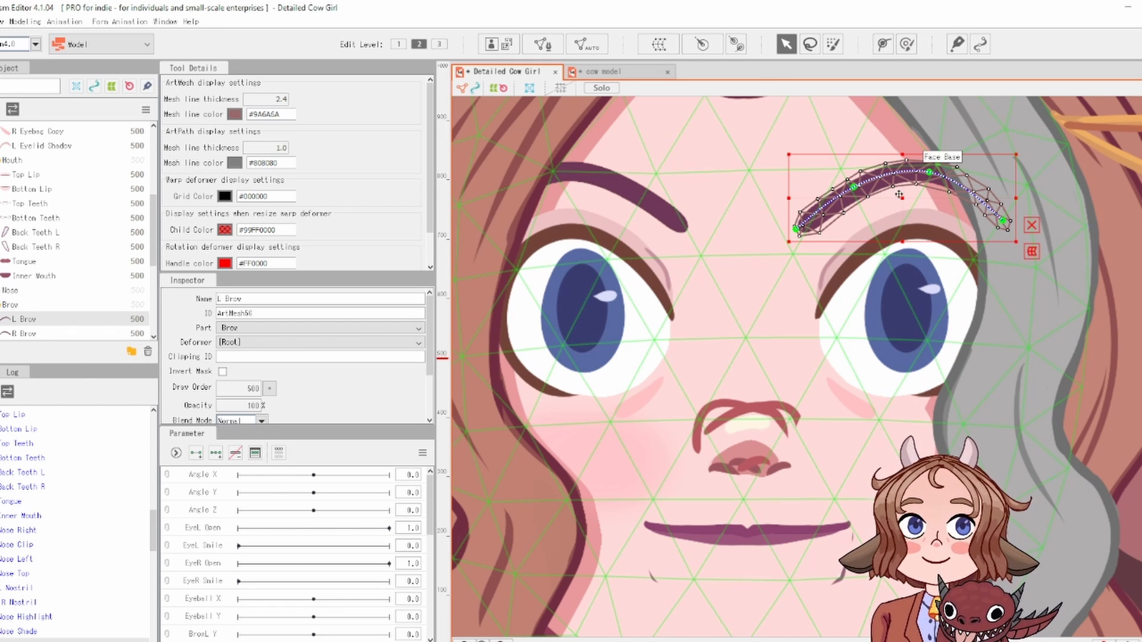
Step: Select all mesh vertices of L Brow with the lasso in mesh edit mode, copy them, and close the mesh edit
left_click(557, 50)
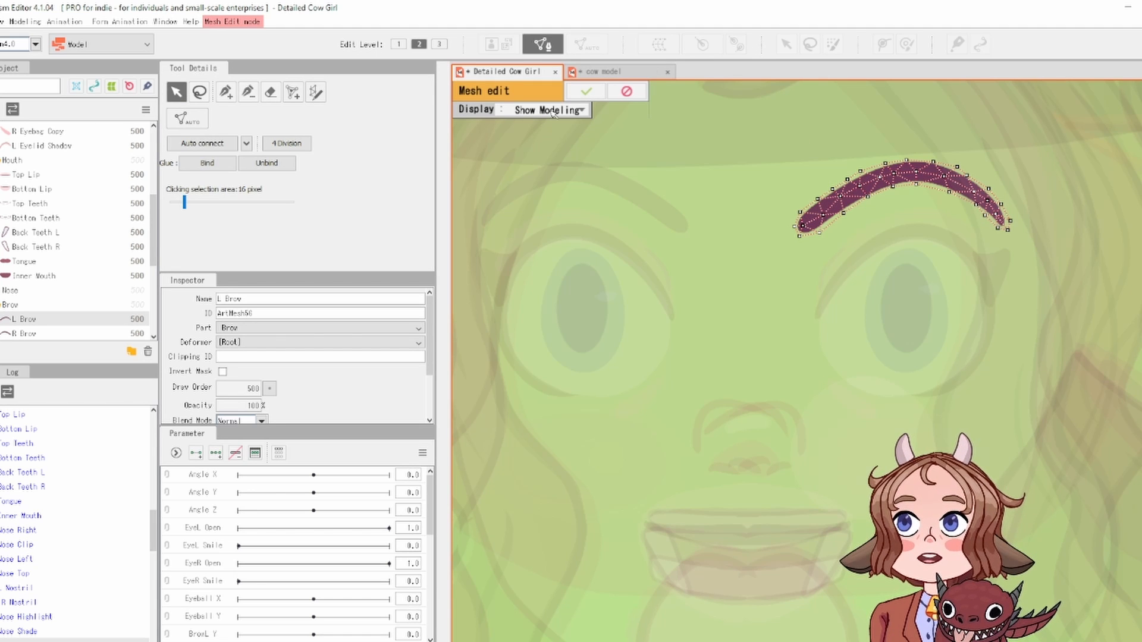
left_click(200, 93)
mouse_move(1032, 154)
left_mouse_down()
mouse_move(747, 326)
mouse_move(978, 102)
left_mouse_up()
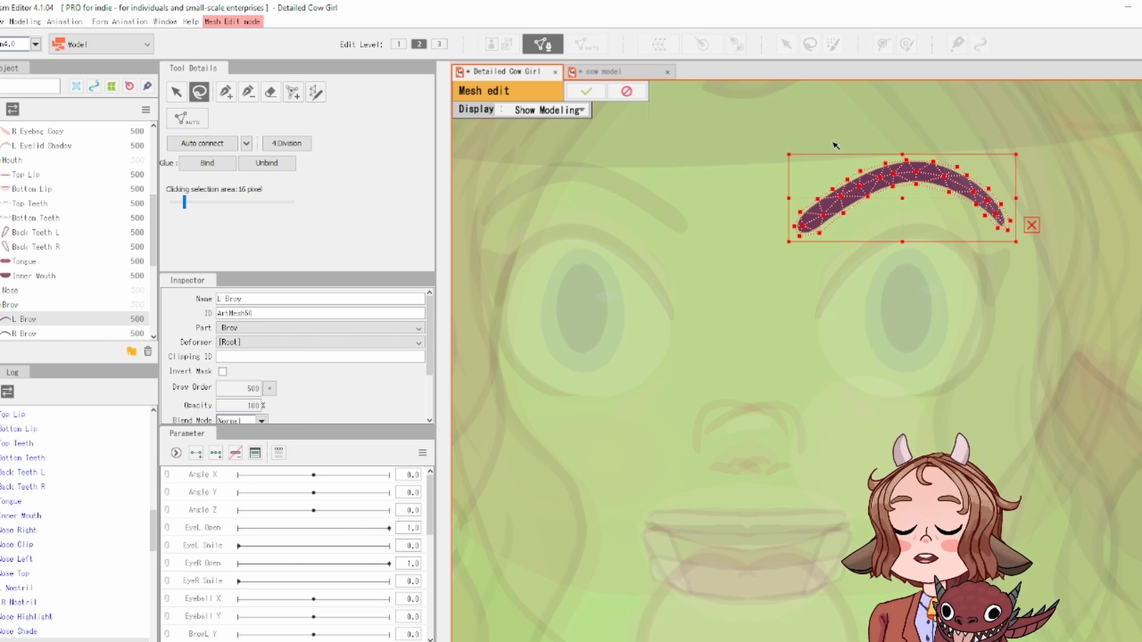
left_click(587, 95)
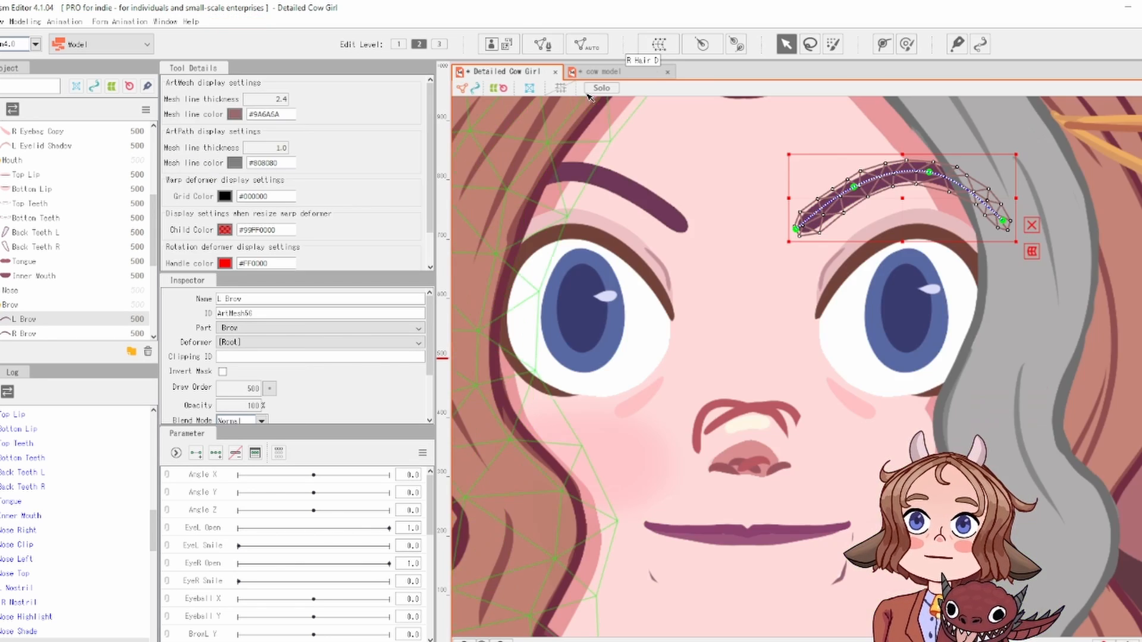
Step: Erase the existing mesh of R Brow in mesh edit mode and paste the mesh vertices copied from L Brow
left_click(618, 194)
scroll(890, 174, "up", 2)
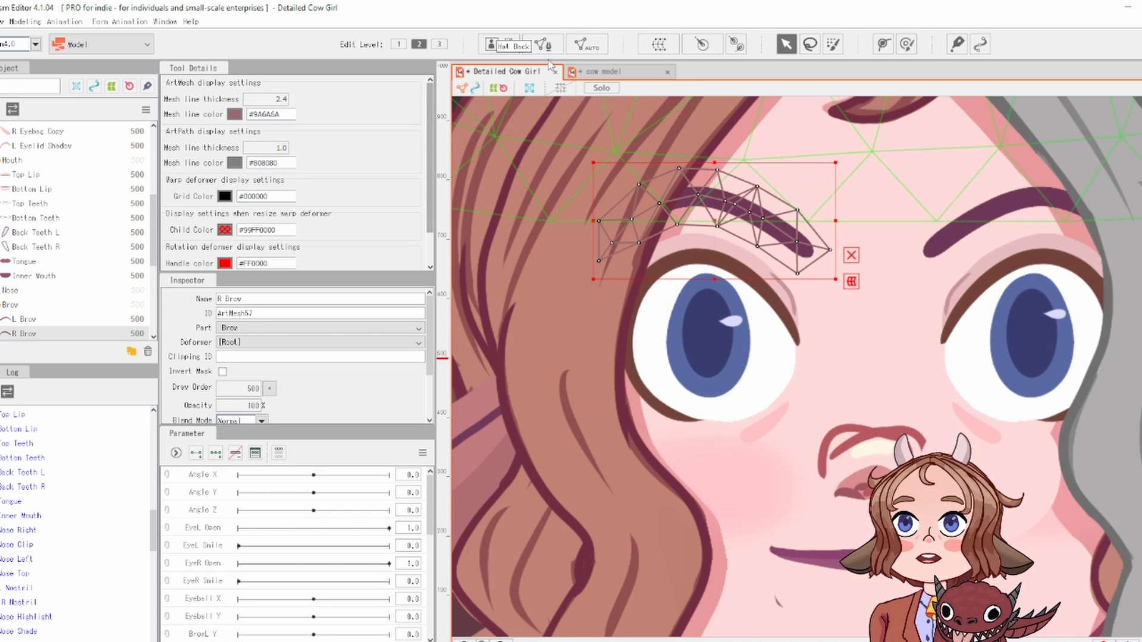
left_click(542, 45)
left_click(271, 92)
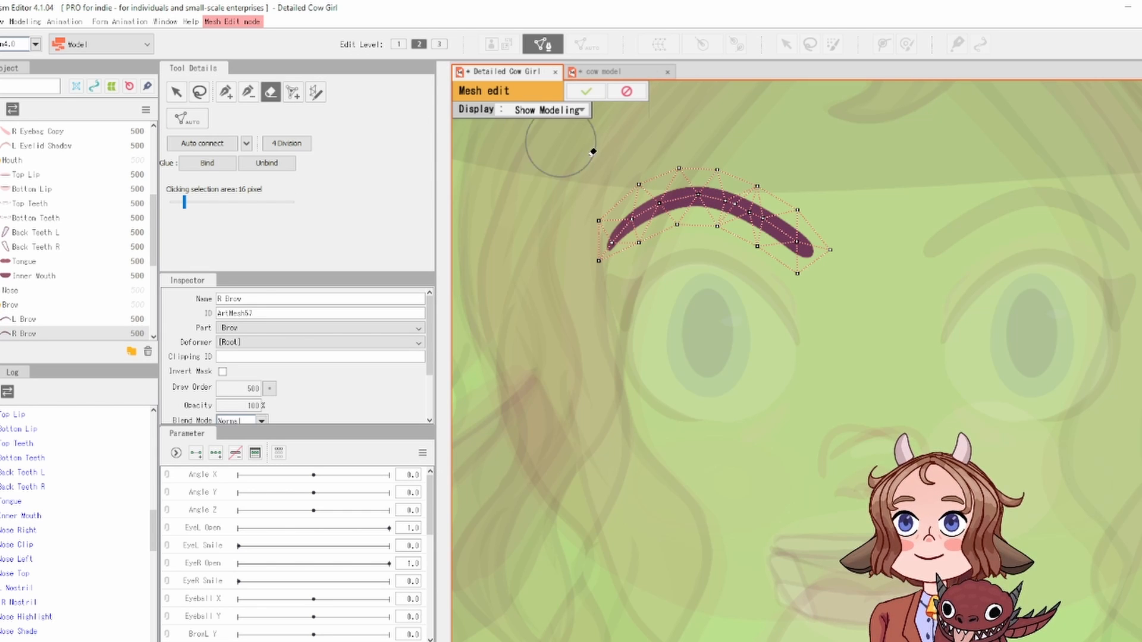
mouse_move(857, 244)
left_mouse_down()
mouse_move(679, 168)
mouse_move(570, 187)
mouse_move(645, 223)
mouse_move(834, 265)
left_mouse_up()
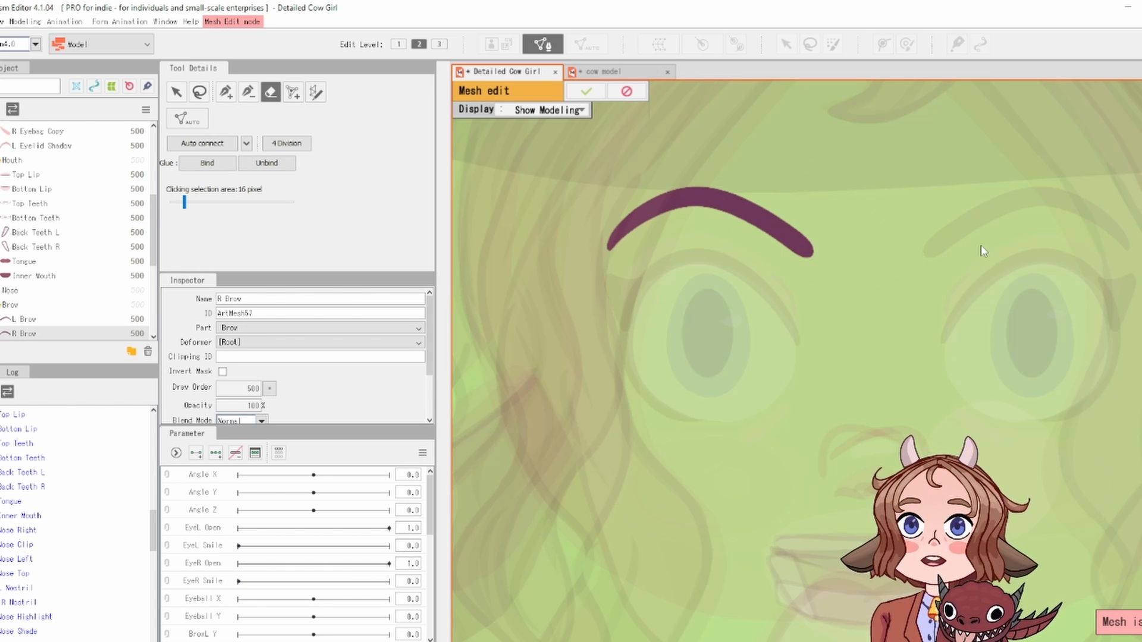
key("ctrl+v")
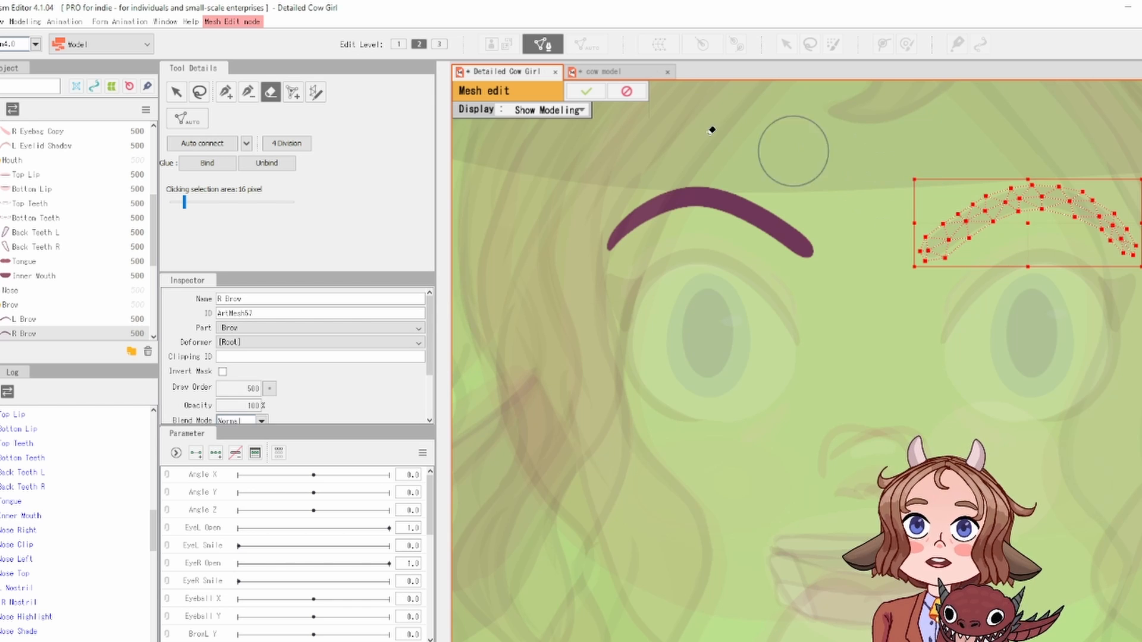
left_click(176, 92)
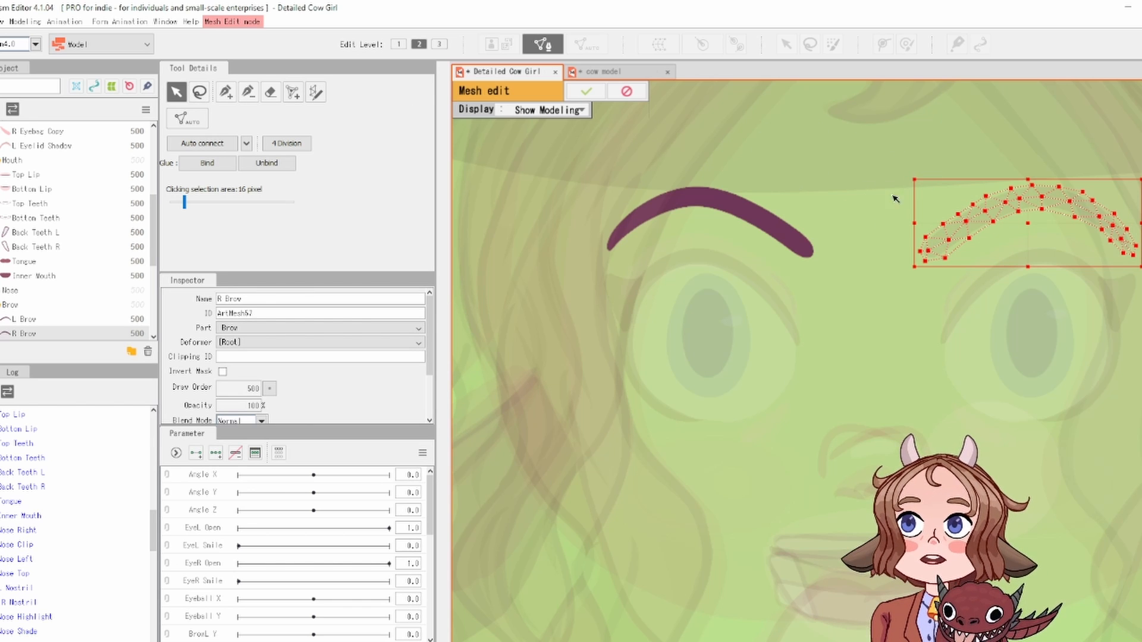
right_click(1016, 218)
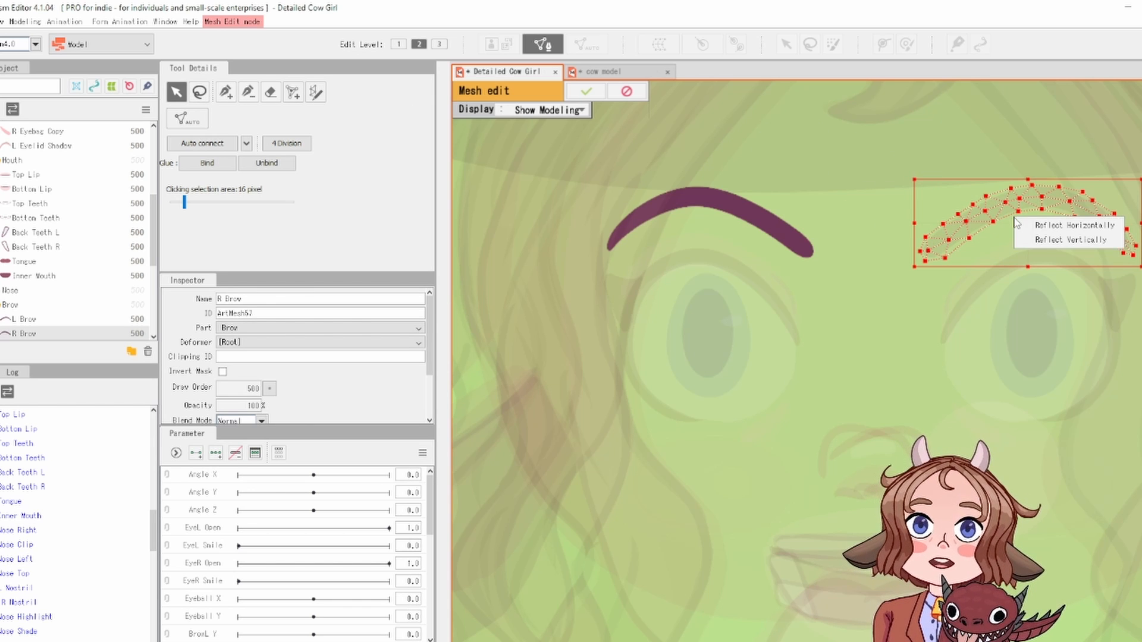
left_click(1074, 226)
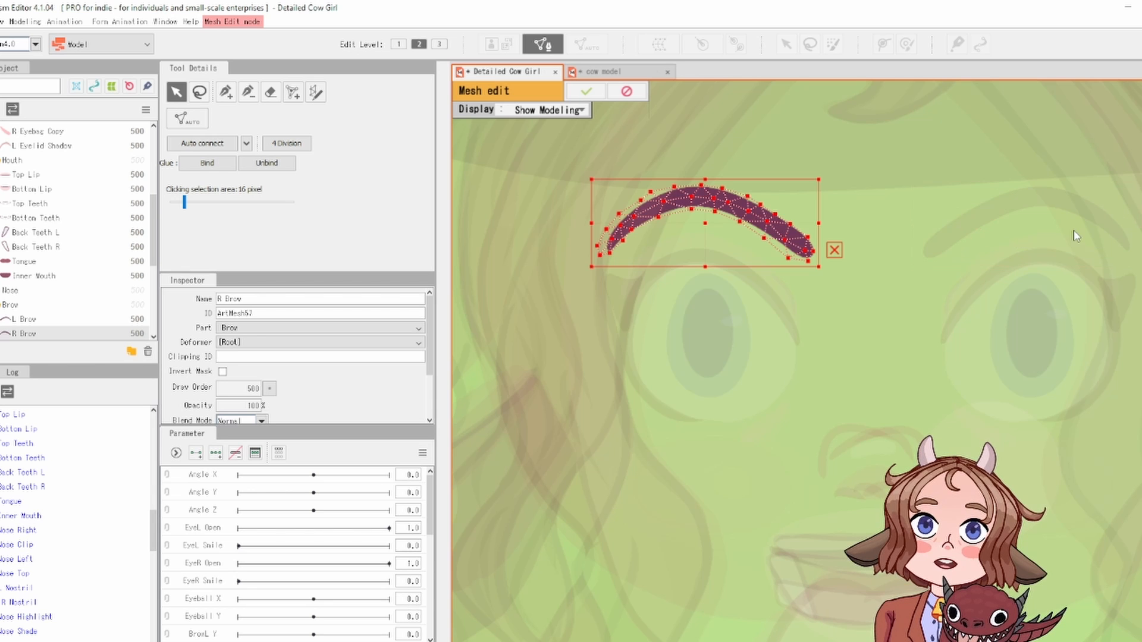
key("ctrl+z")
right_click(1074, 224)
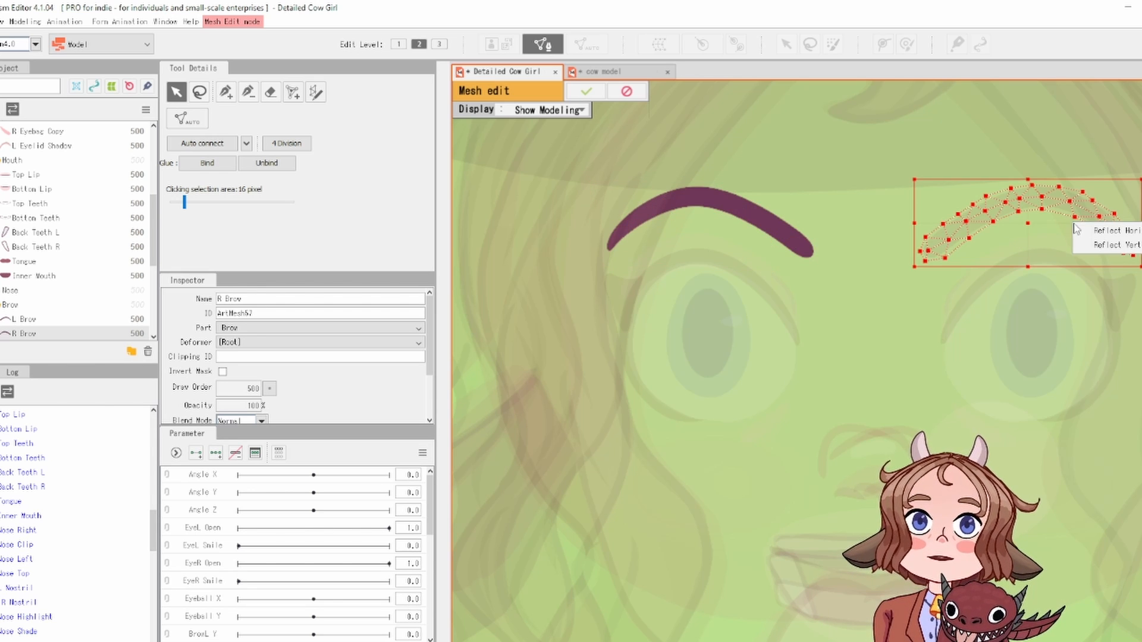
left_click(1093, 247)
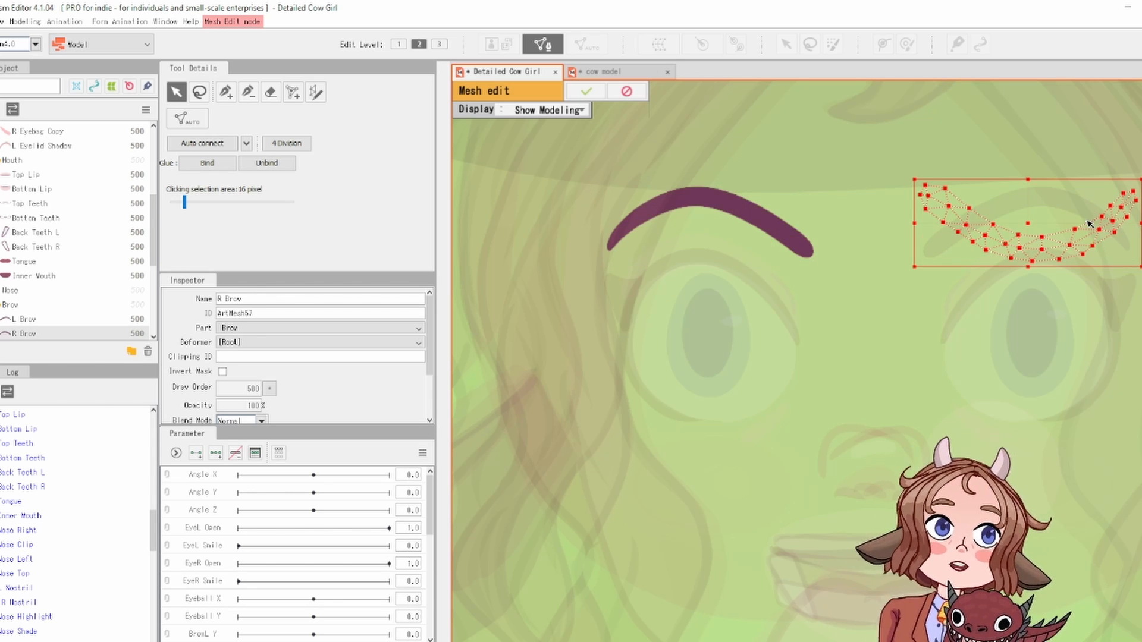
key("ctrl+z")
Step: Reflect the pasted vertices horizontally, shift them slightly so they surround R Brow evenly, and apply the mesh
right_click(1052, 220)
left_click(1066, 227)
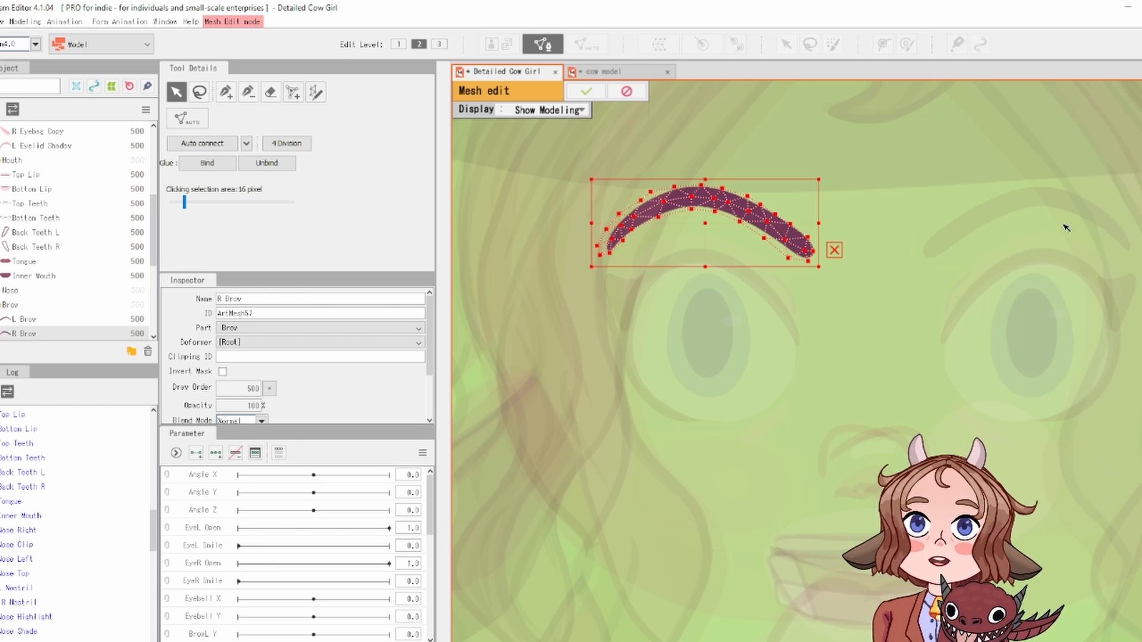
scroll(873, 219, "up", 3)
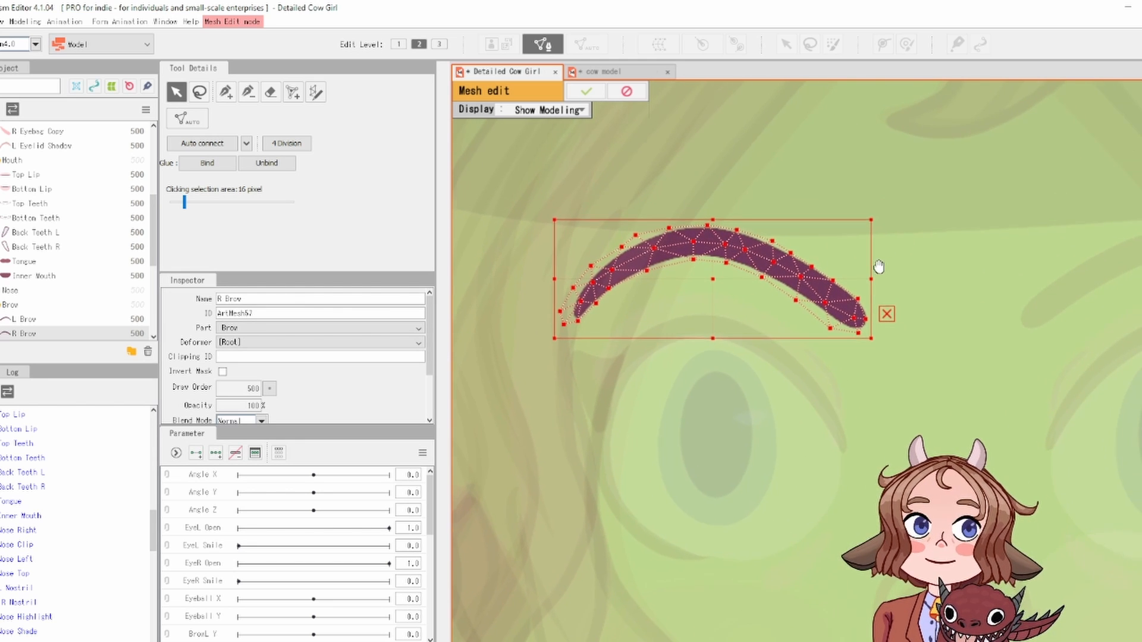
scroll(915, 257, "up", 2)
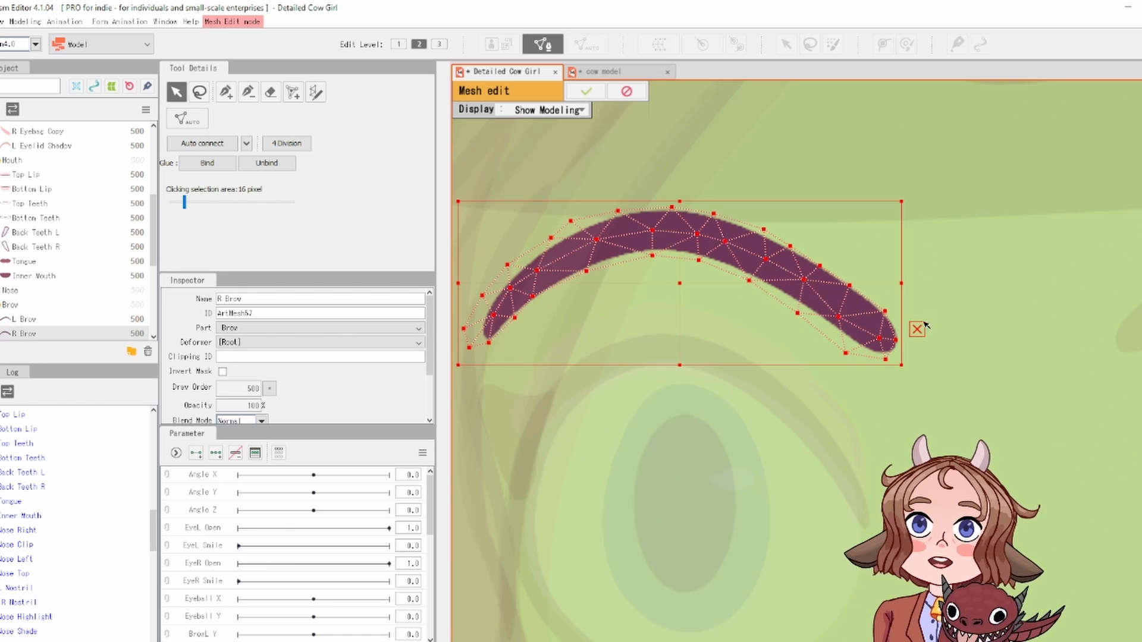
left_click_drag(680, 285, 690, 284)
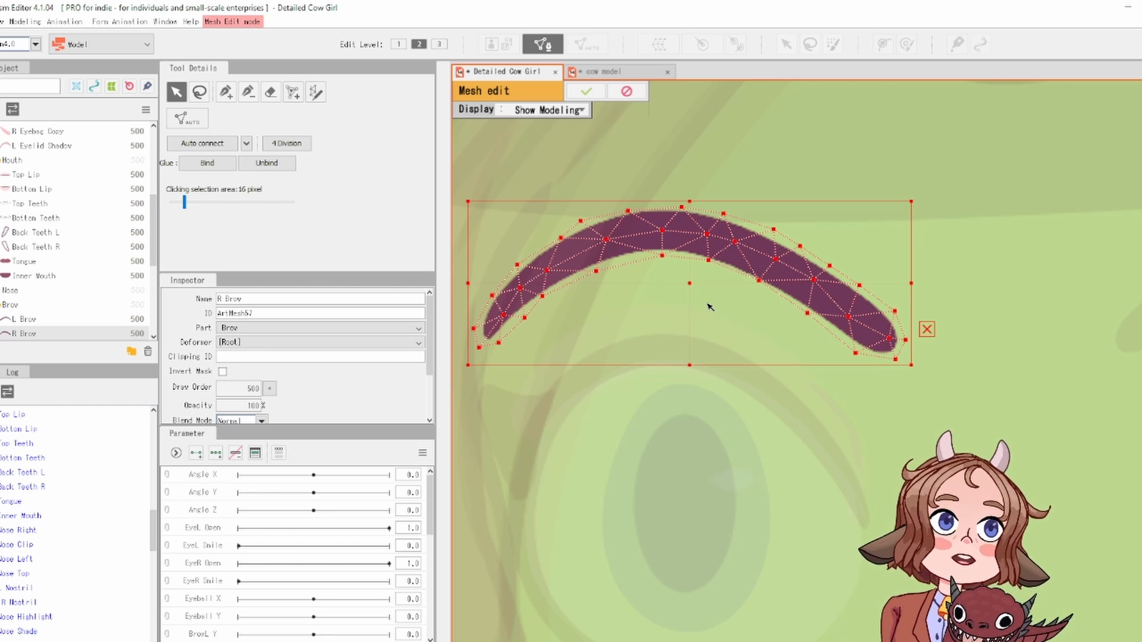
left_click(585, 92)
Step: Add a four-point deform path along the centre of R Brow, starting from its inner end
left_click(885, 45)
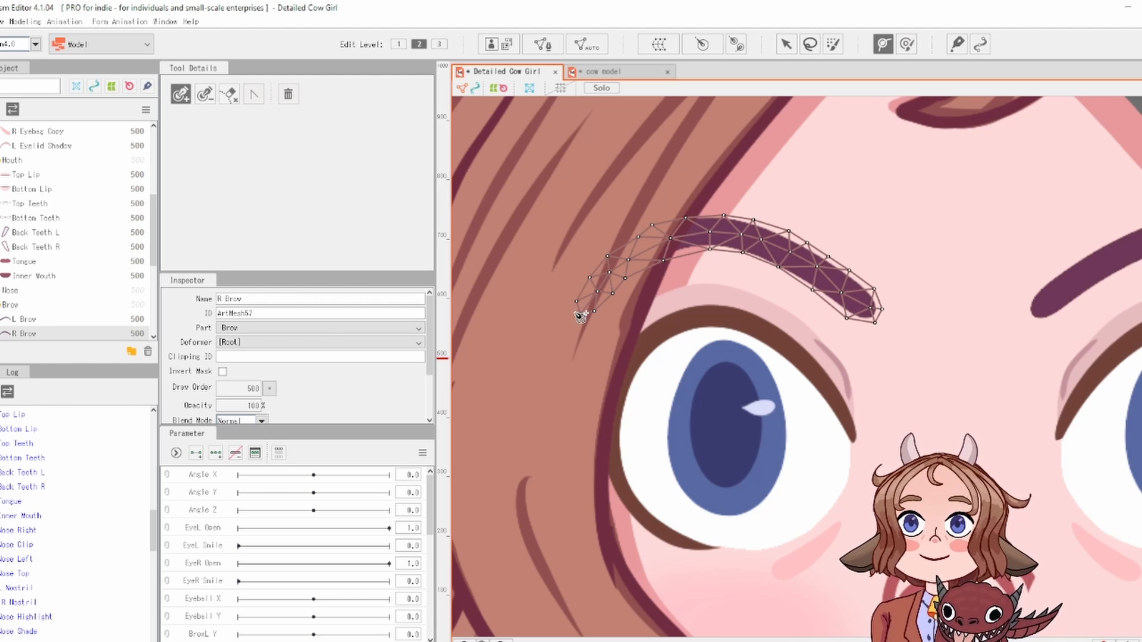
scroll(774, 283, "down", 2)
scroll(851, 297, "up", 2)
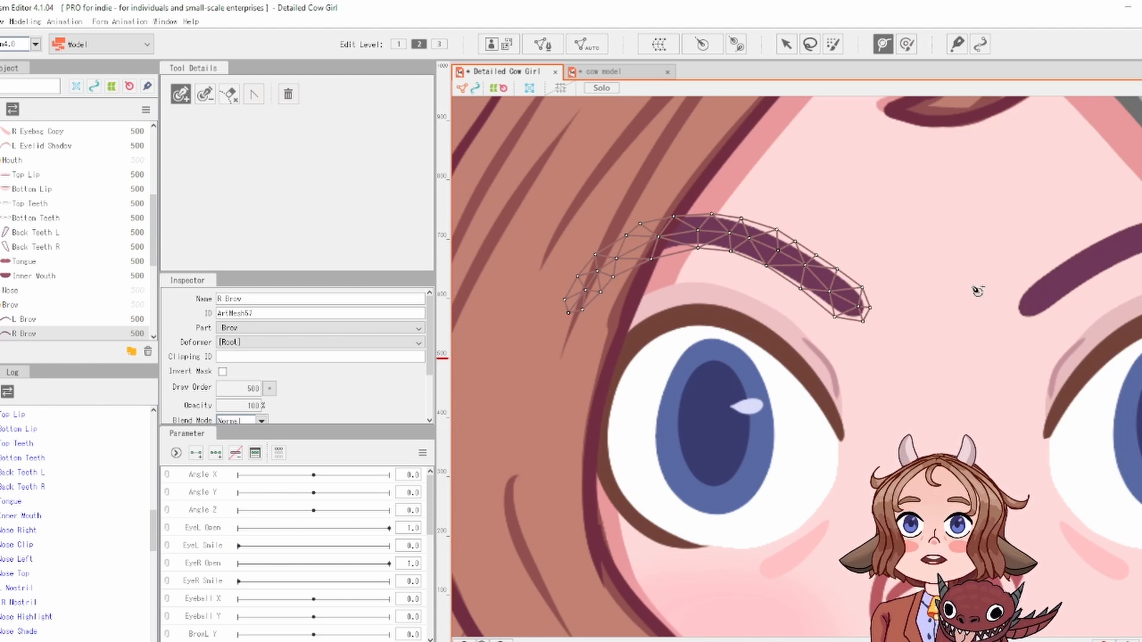
scroll(1056, 285, "down", 1)
left_click(1054, 282)
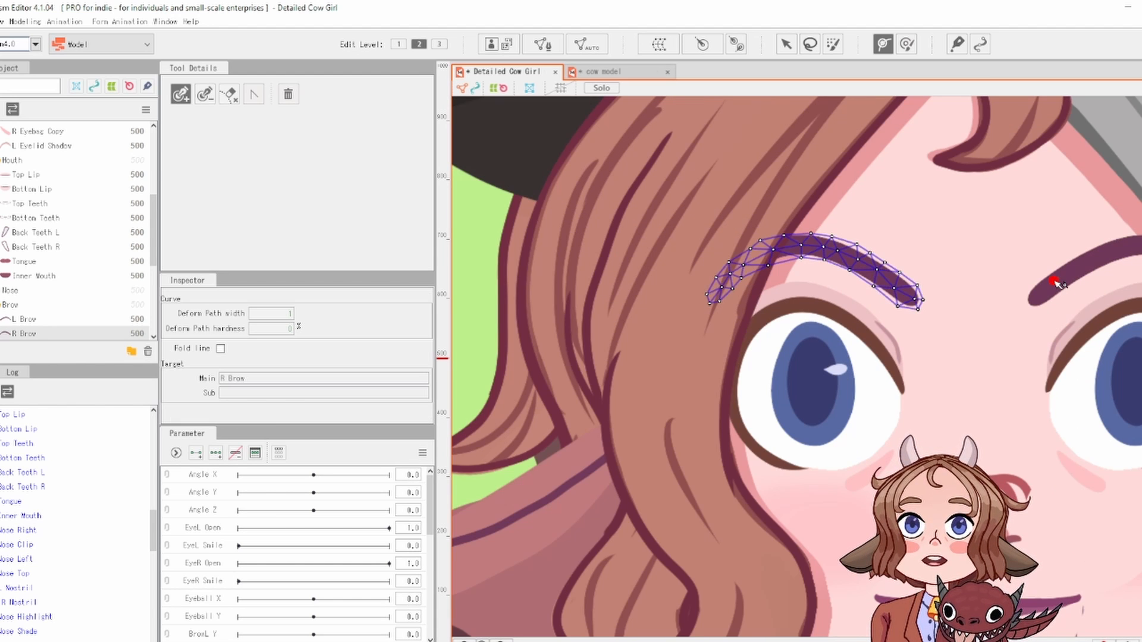
key("ctrl+z")
left_click(917, 303)
left_click(852, 256)
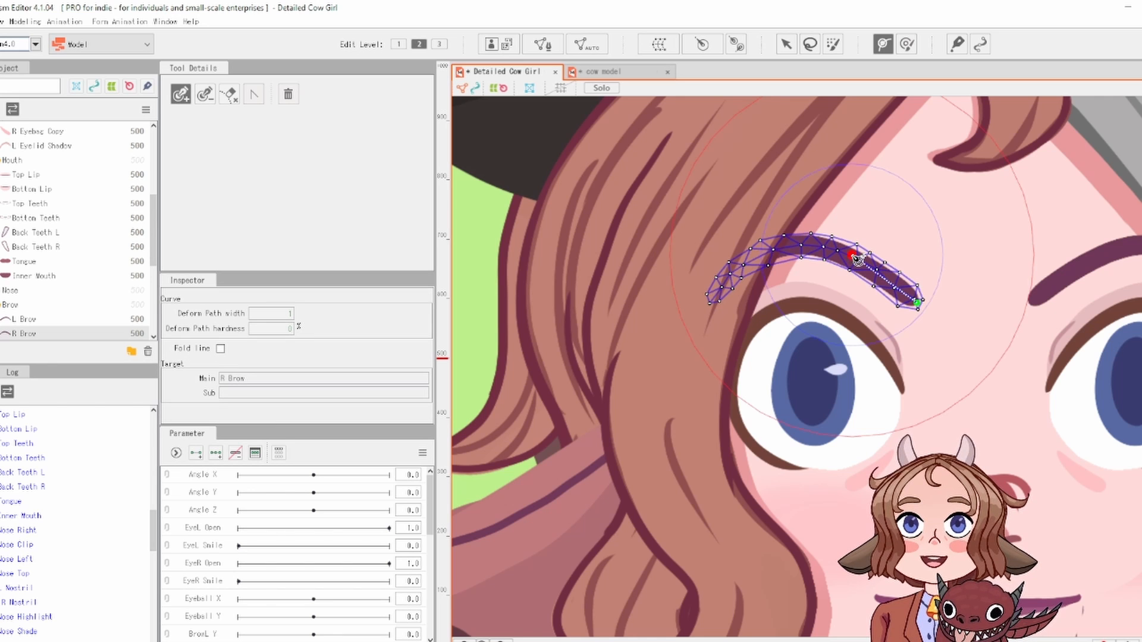
left_click(768, 247)
left_click(715, 295)
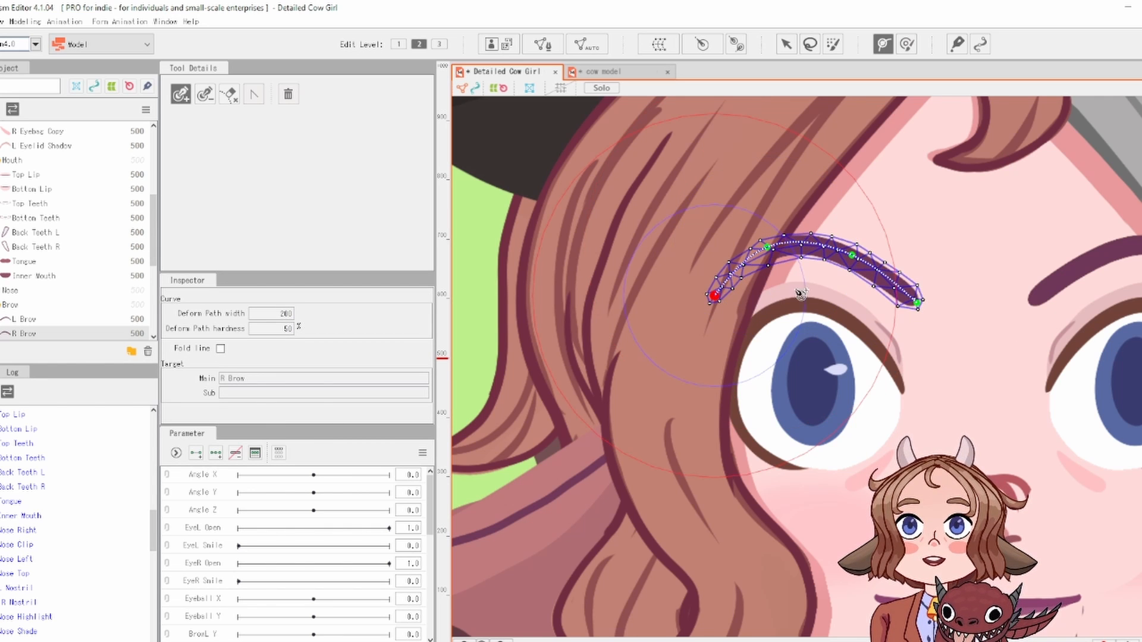
Step: Select all mesh vertices of L Eyelash top with the lasso in mesh edit mode, copy them, and close the mesh edit
scroll(940, 283, "down", 1)
left_click_drag(932, 274, 681, 262)
scroll(738, 265, "up", 2)
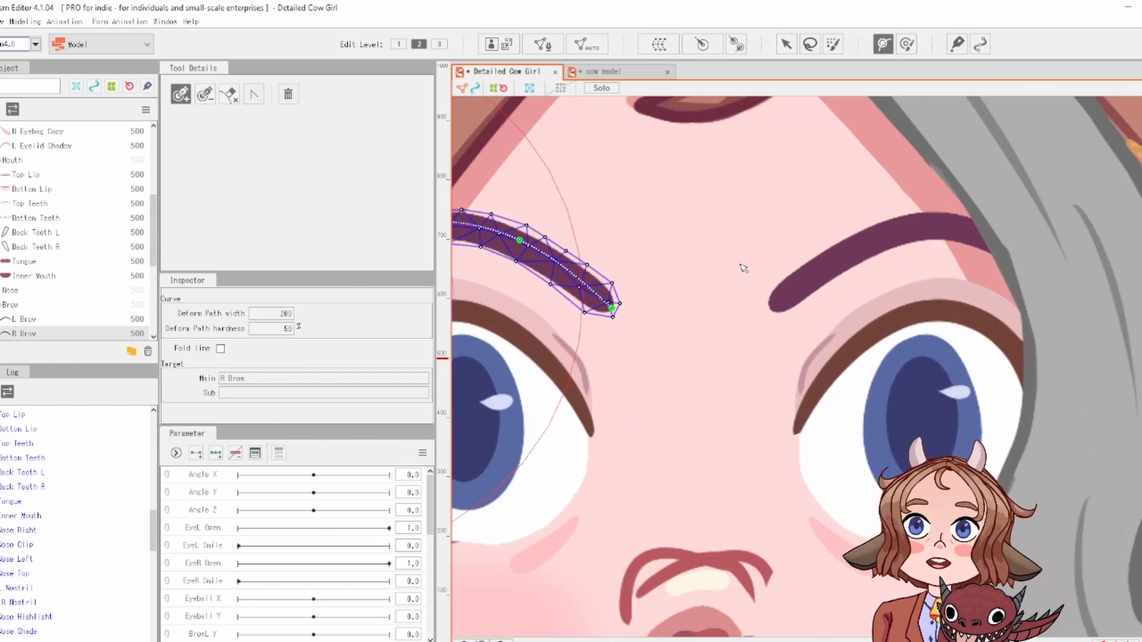
scroll(743, 290, "down", 1)
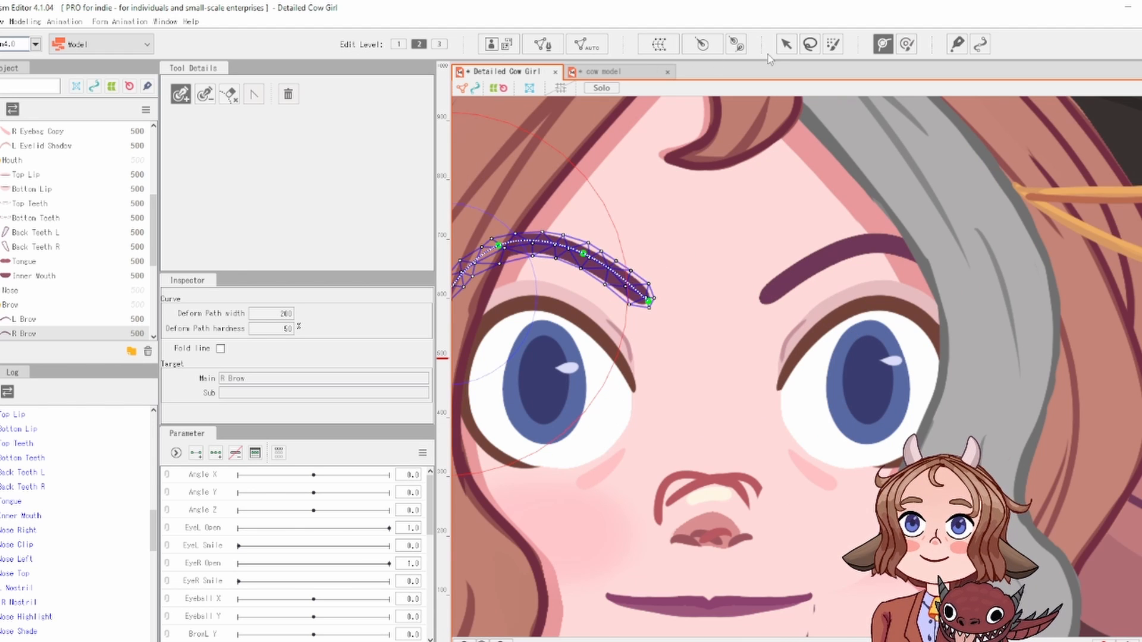
left_click(786, 44)
left_click(835, 305)
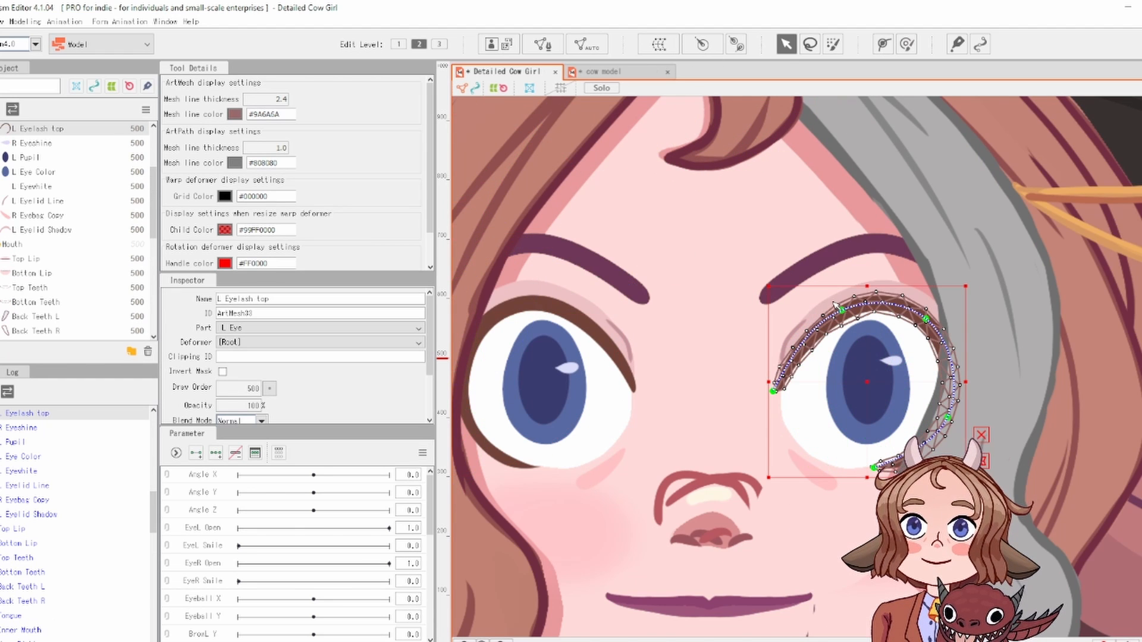
left_click(540, 45)
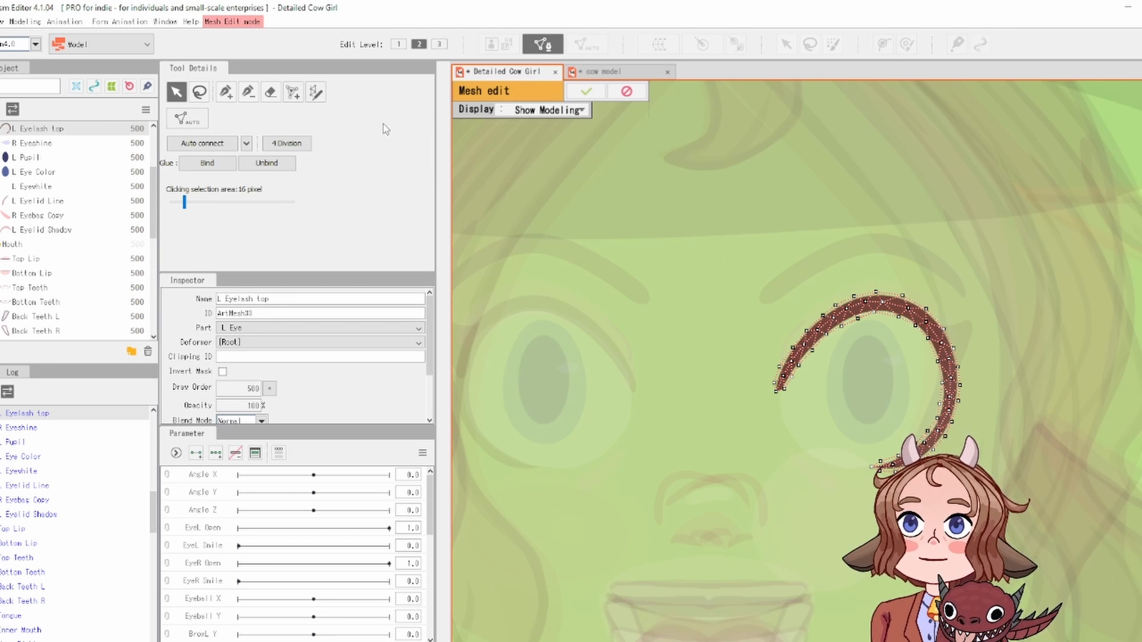
left_click(200, 92)
mouse_move(969, 283)
left_mouse_down()
mouse_move(863, 580)
mouse_move(904, 253)
left_mouse_up()
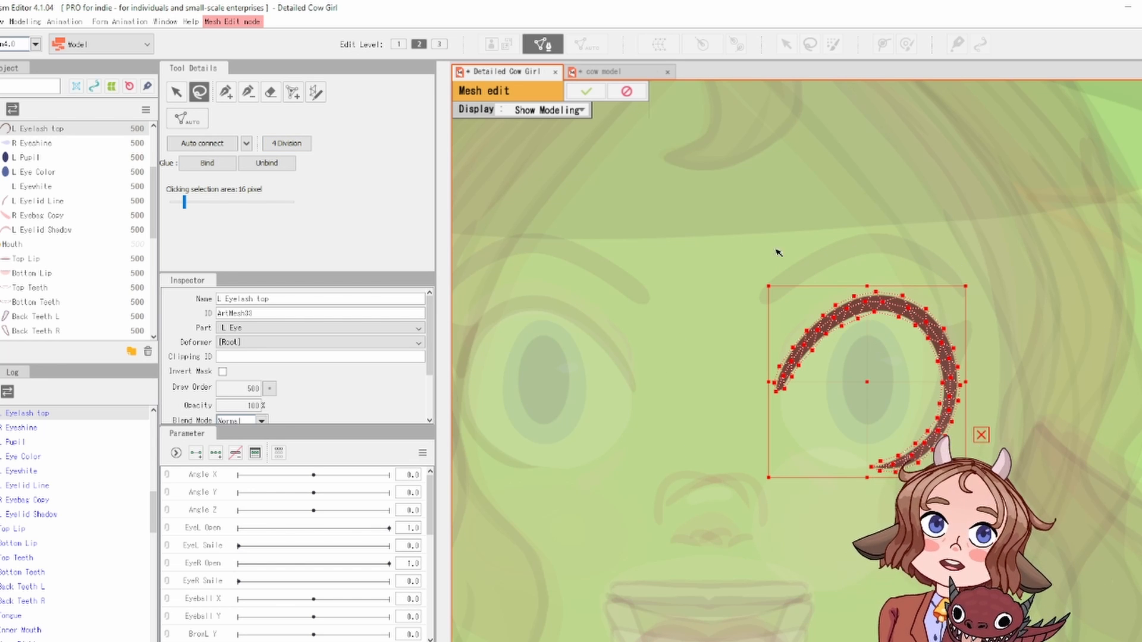
left_click(586, 91)
Step: Erase the existing mesh of R Top Lash and paste the mesh vertices copied from L Eyelash top
left_click_drag(697, 202, 985, 186)
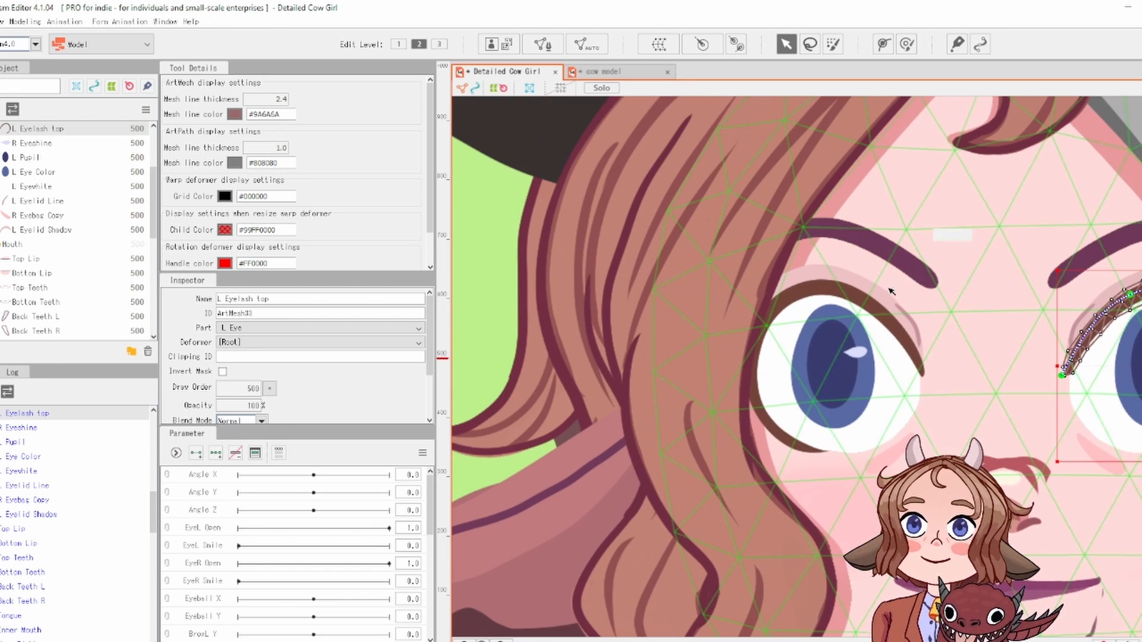
left_click(876, 318)
left_click(542, 44)
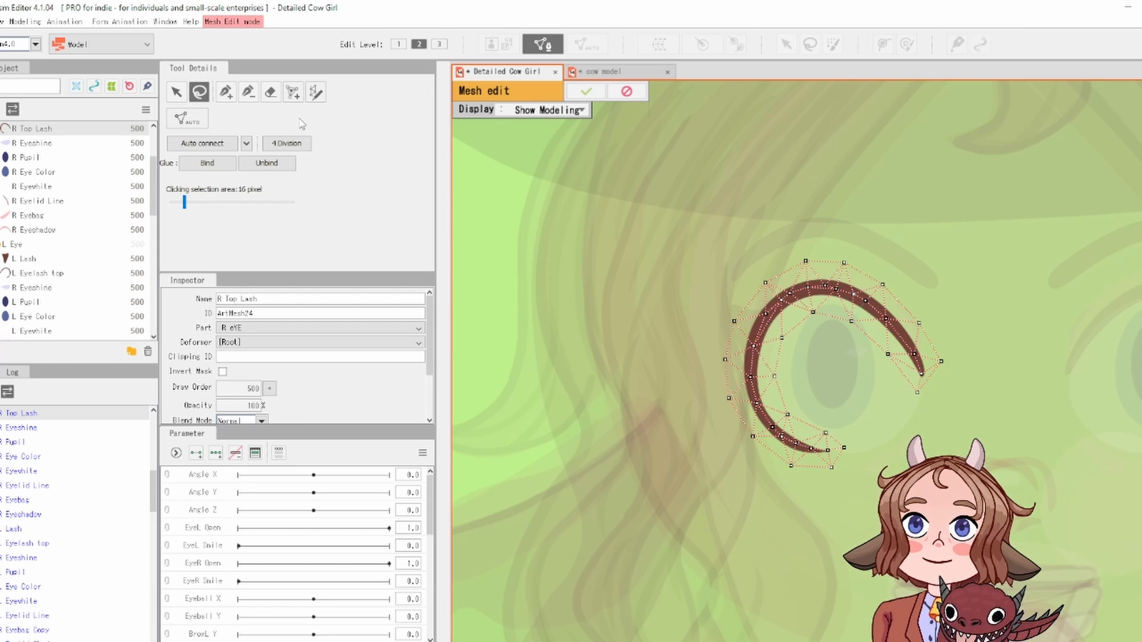
left_click(271, 92)
mouse_move(917, 351)
left_mouse_down()
mouse_move(951, 326)
mouse_move(841, 330)
mouse_move(795, 443)
mouse_move(812, 458)
left_mouse_up()
left_click_drag(877, 302, 743, 305)
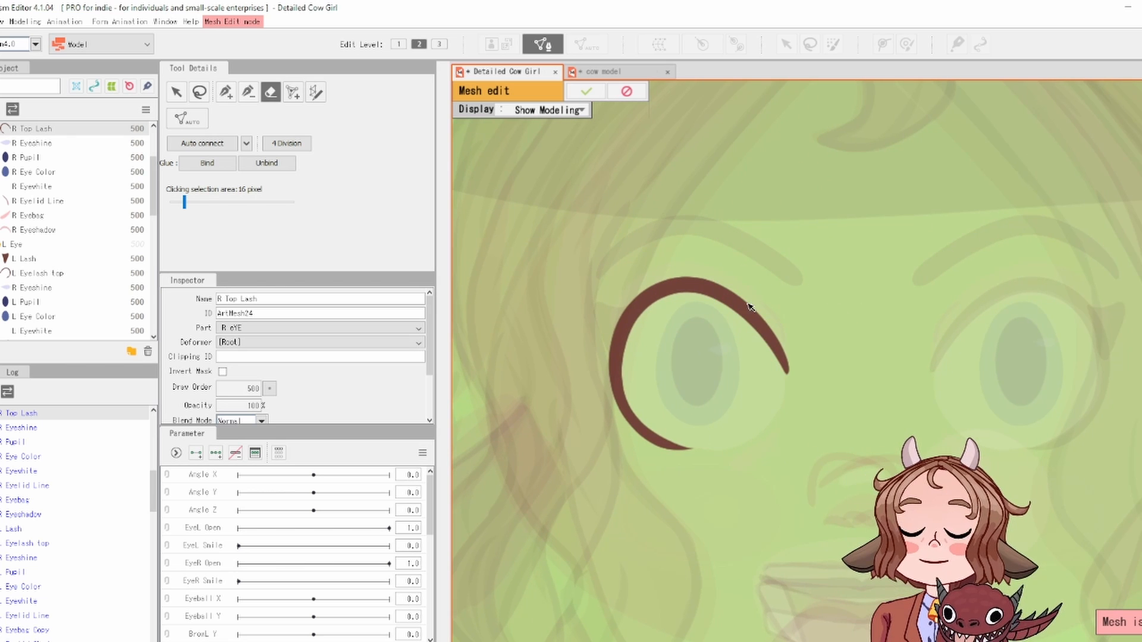
key("ctrl+v")
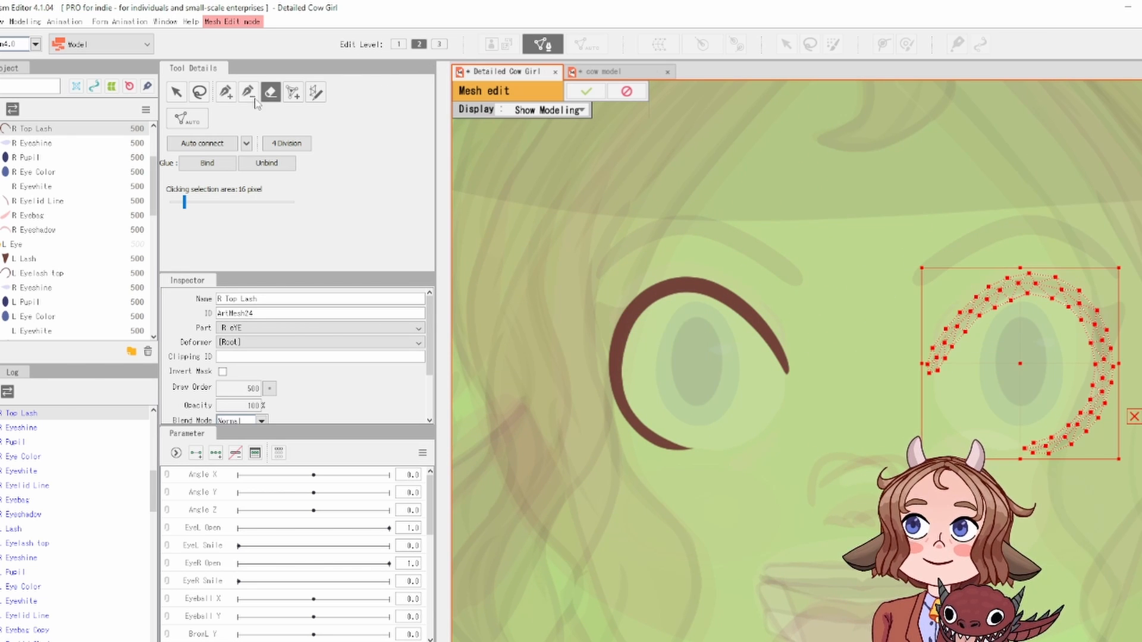
Step: Reflect the pasted lash vertices horizontally, shift them all to fit around R Top Lash, and apply the mesh
left_click(177, 92)
right_click(1000, 369)
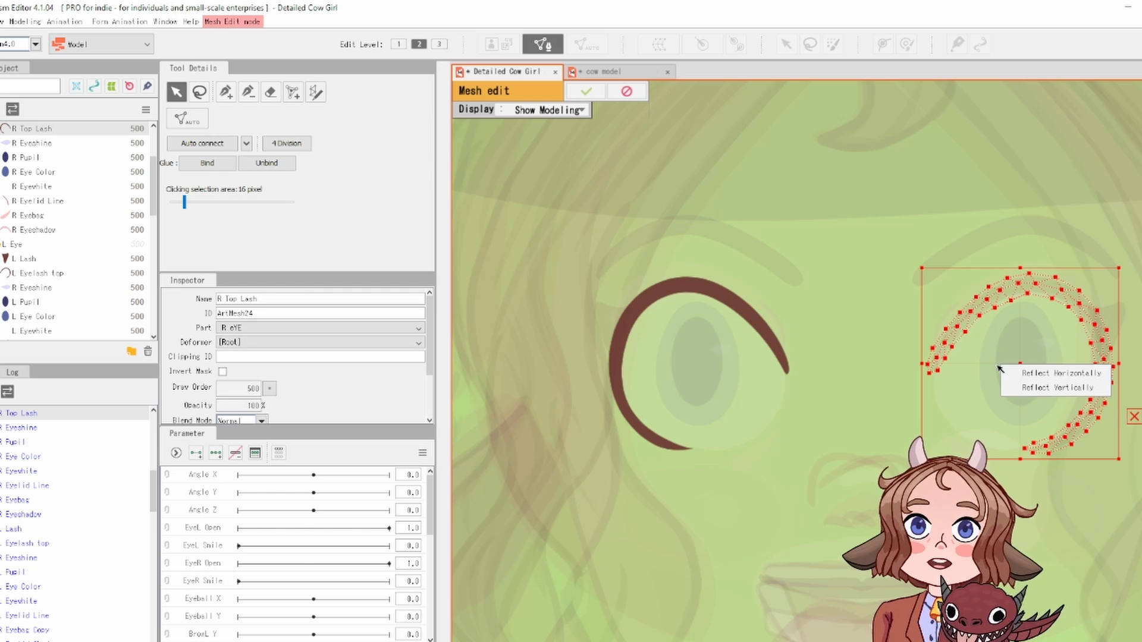
left_click(1045, 377)
scroll(782, 366, "up", 5)
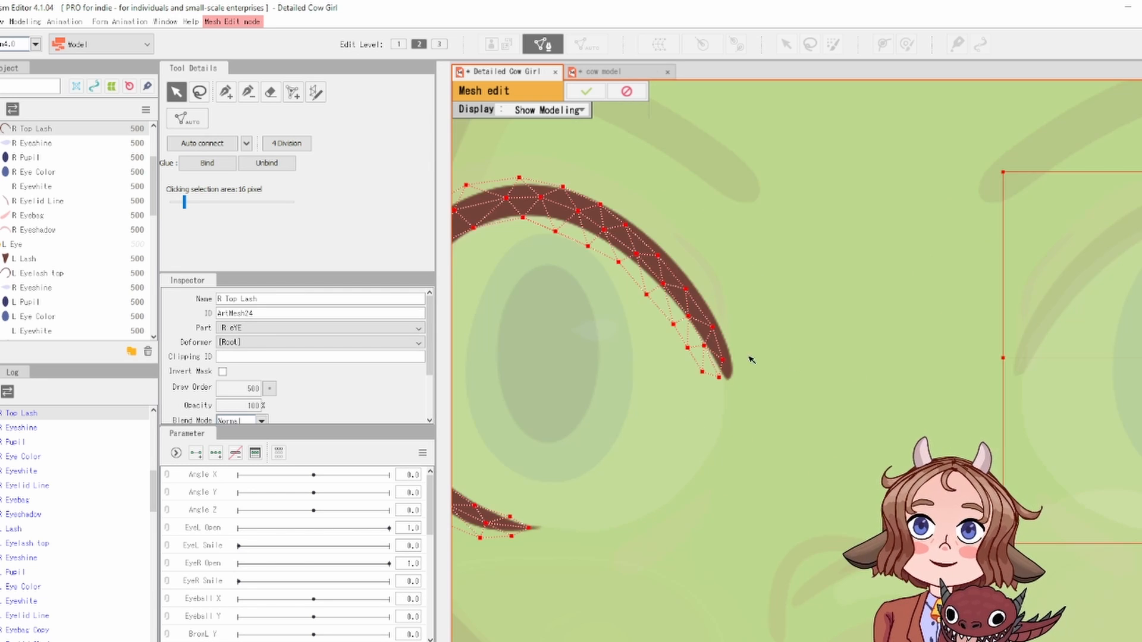
left_click_drag(521, 191, 1062, 583)
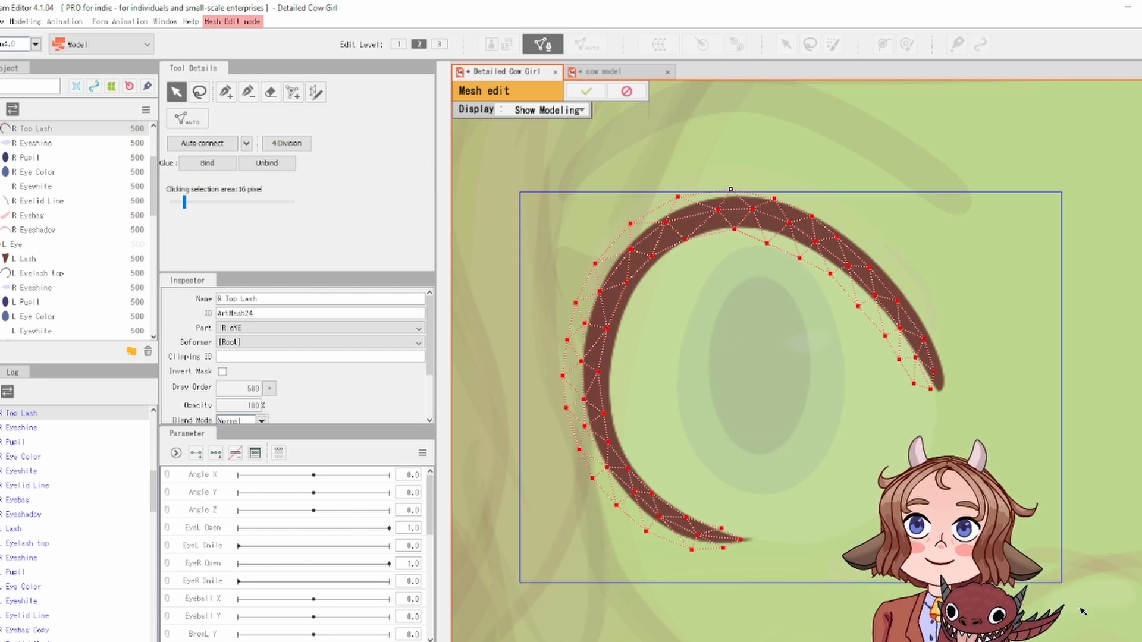
left_click_drag(598, 152, 1041, 589)
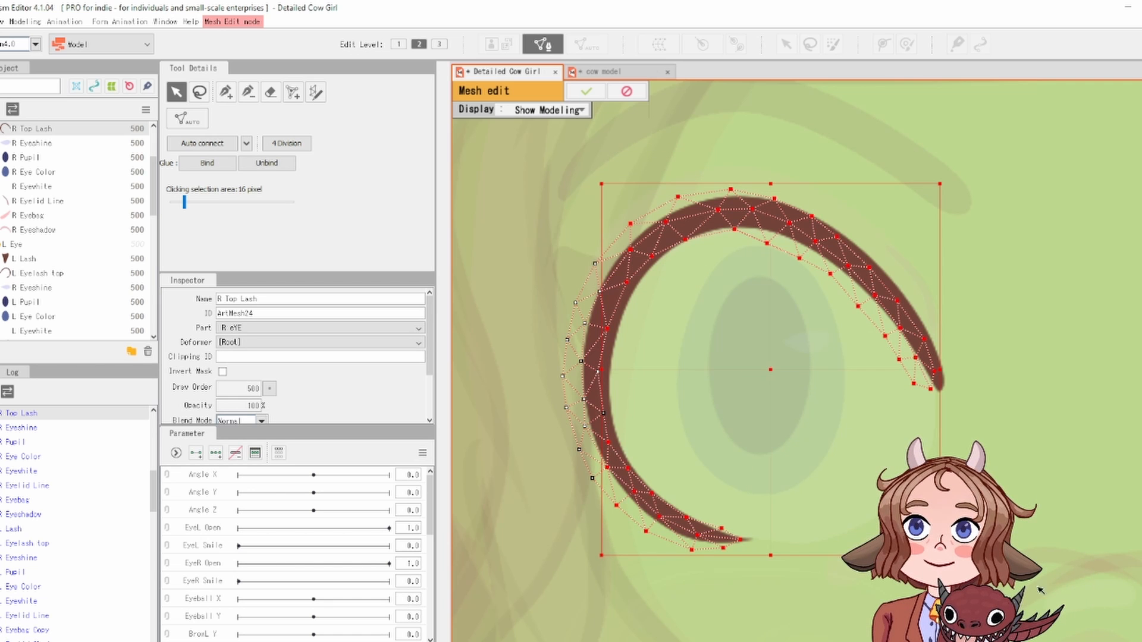
left_click_drag(1033, 178, 553, 512)
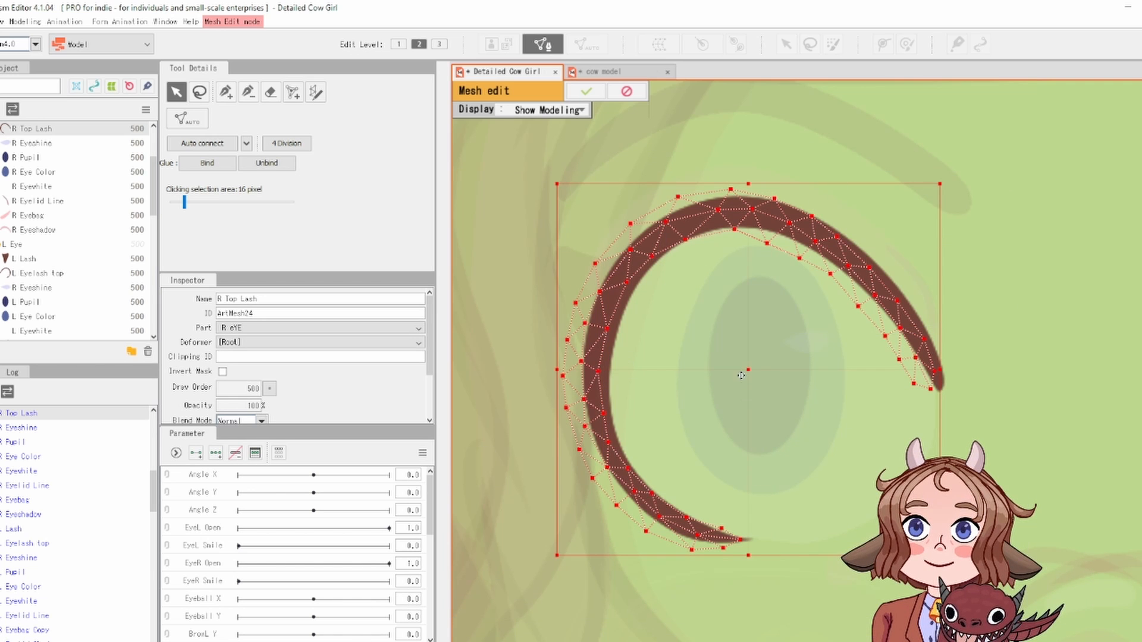
left_click_drag(742, 376, 757, 373)
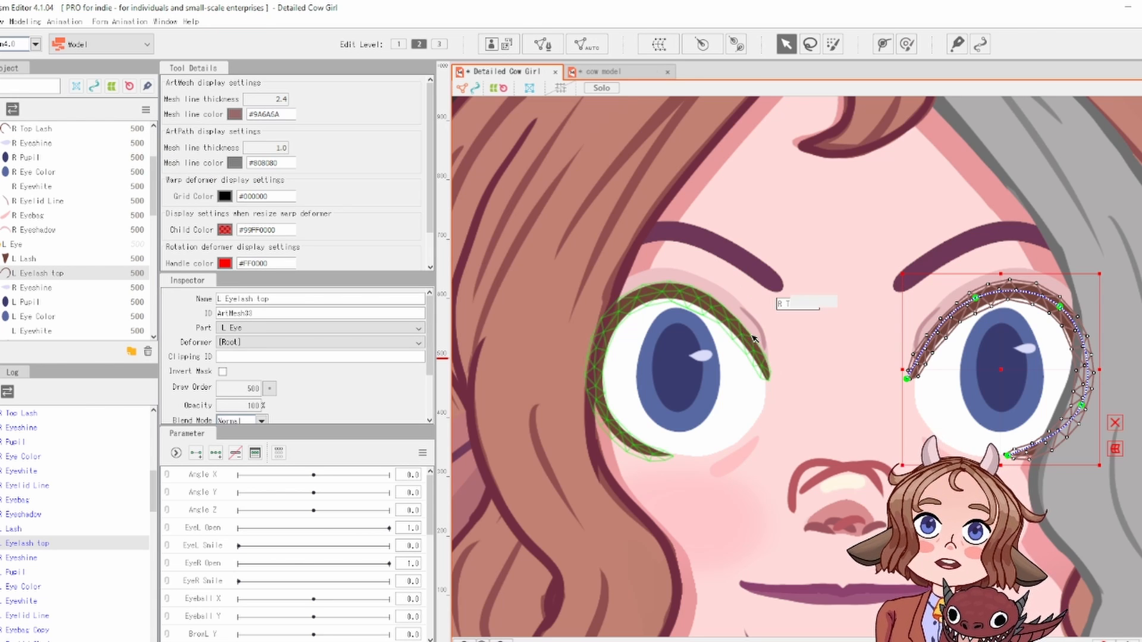
left_click(883, 44)
left_click(769, 379)
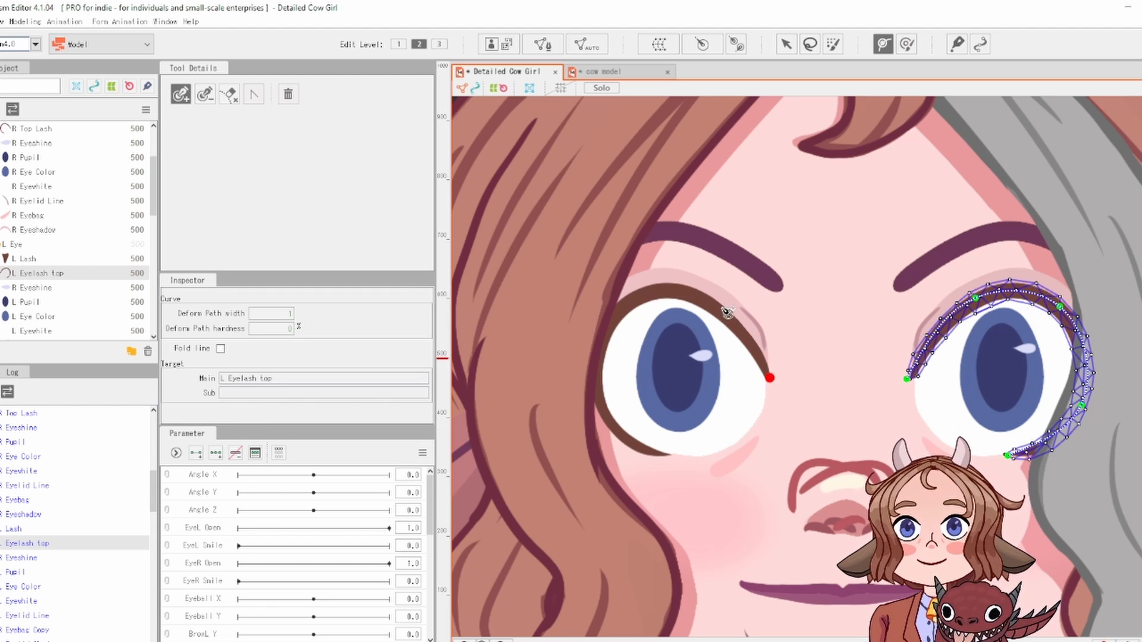
left_click(725, 314)
left_click(626, 307)
Step: Add a six-point deform path along the centre of R Top Lash, starting from its inner end, and deselect the lash
left_click(770, 379)
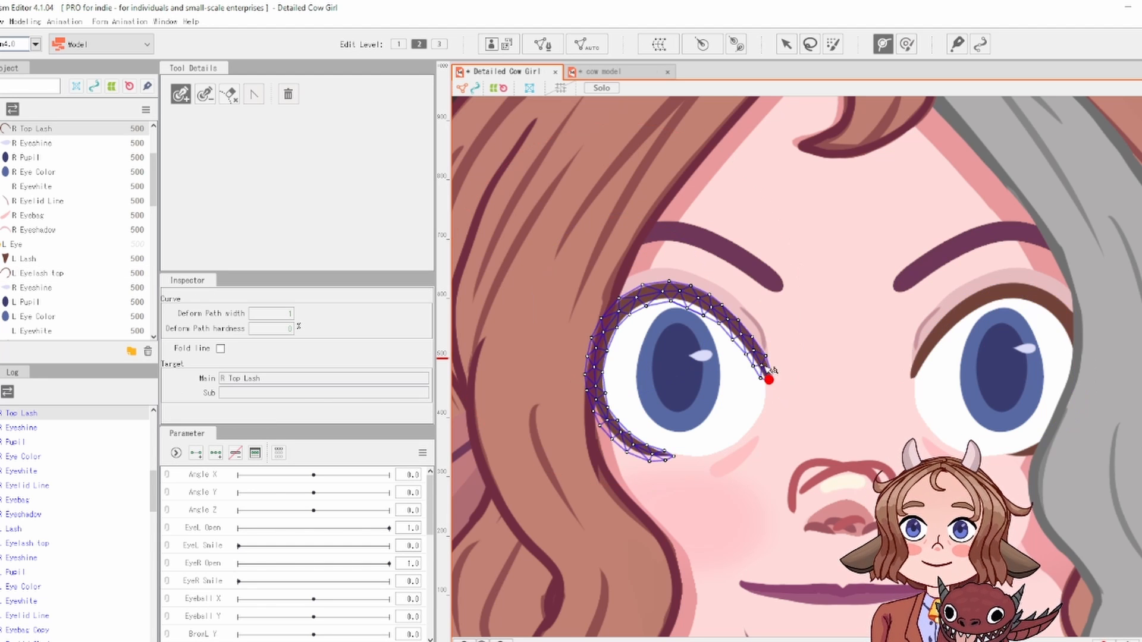
left_click(736, 323)
left_click(654, 294)
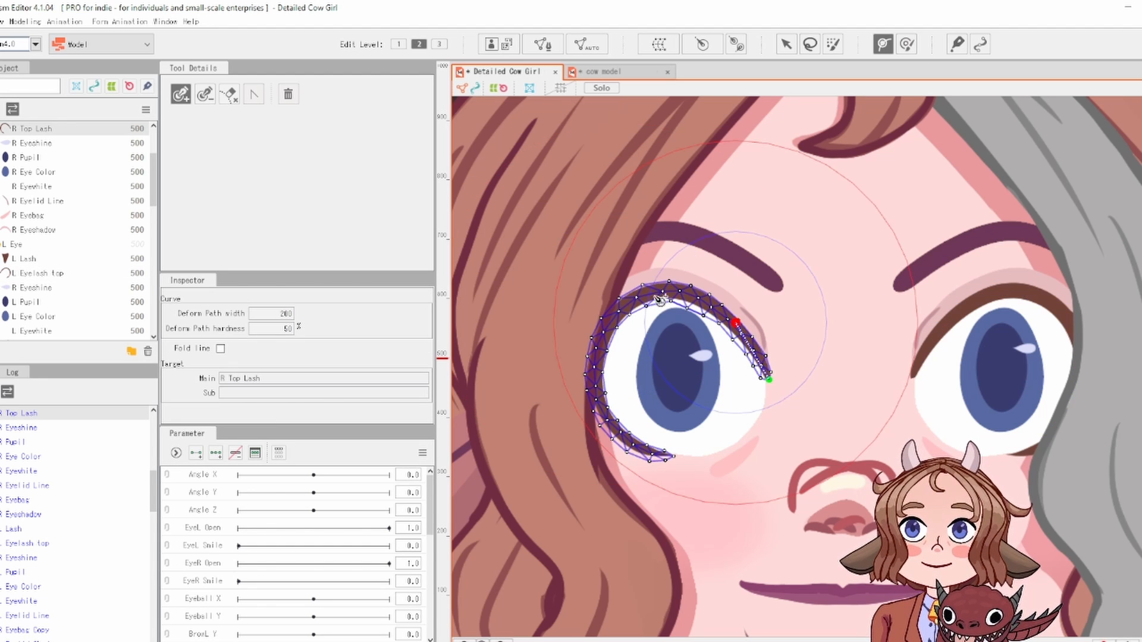
left_click(601, 341)
left_click(604, 421)
left_click(655, 459)
left_click(786, 43)
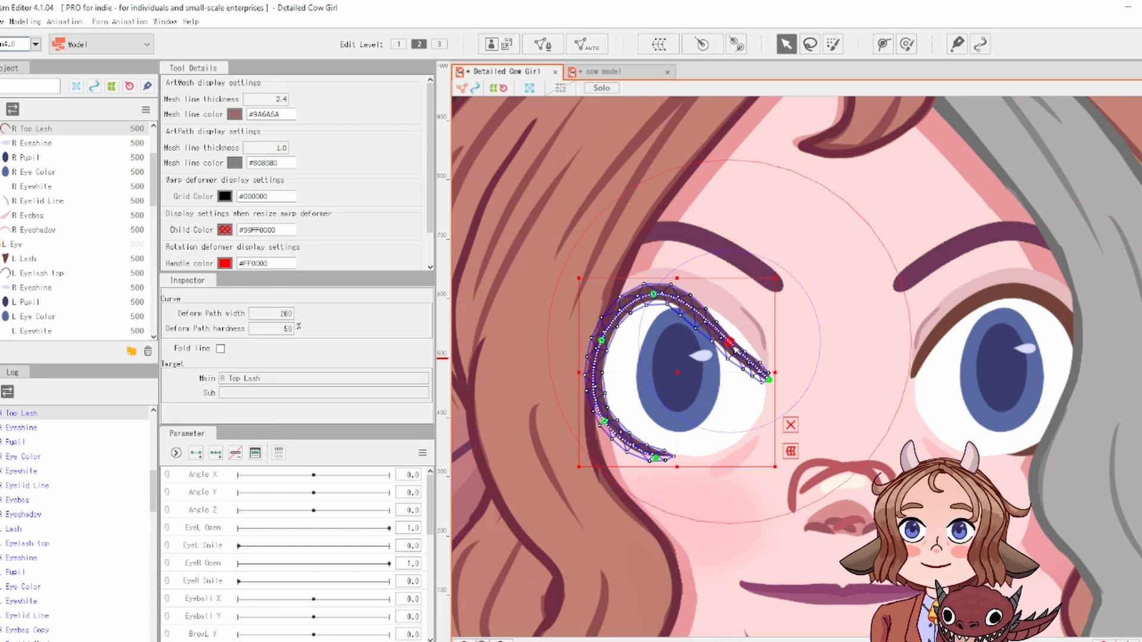
left_click(691, 292)
scroll(774, 279, "down", 5)
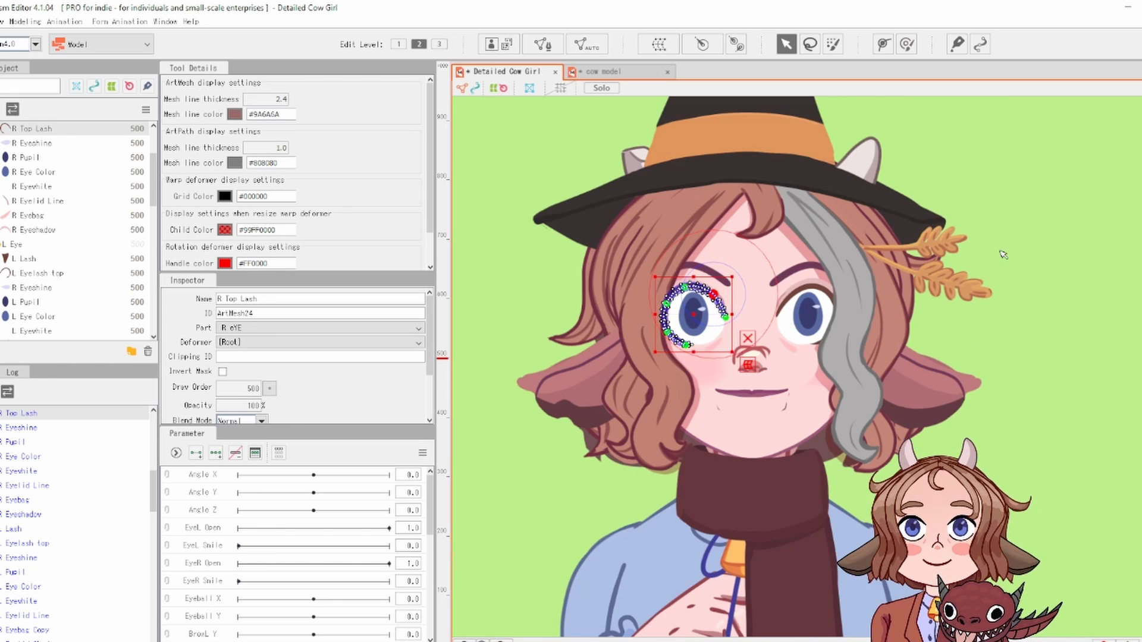
left_click(1025, 331)
scroll(1022, 349, "up", 2)
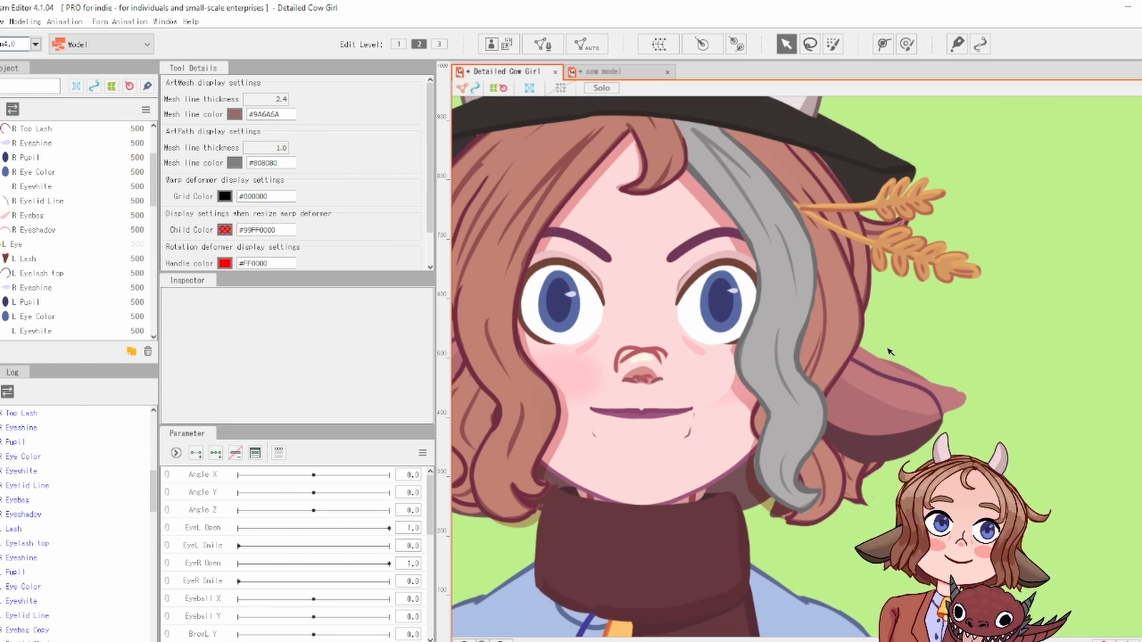
left_click(952, 244)
scroll(976, 234, "up", 2)
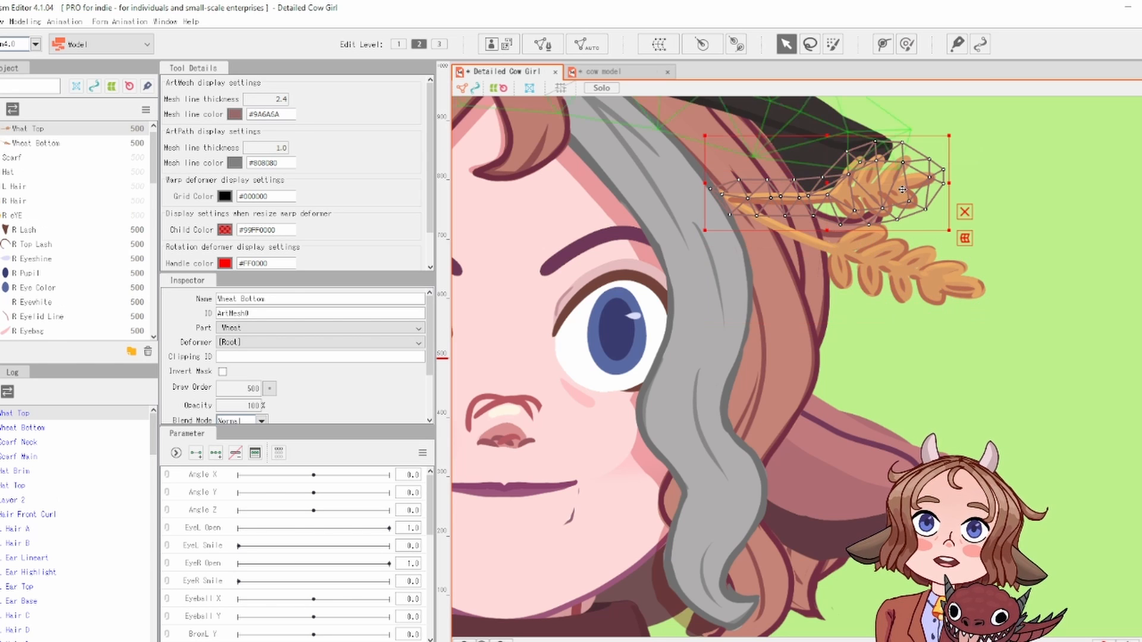
left_click(913, 247, "shift")
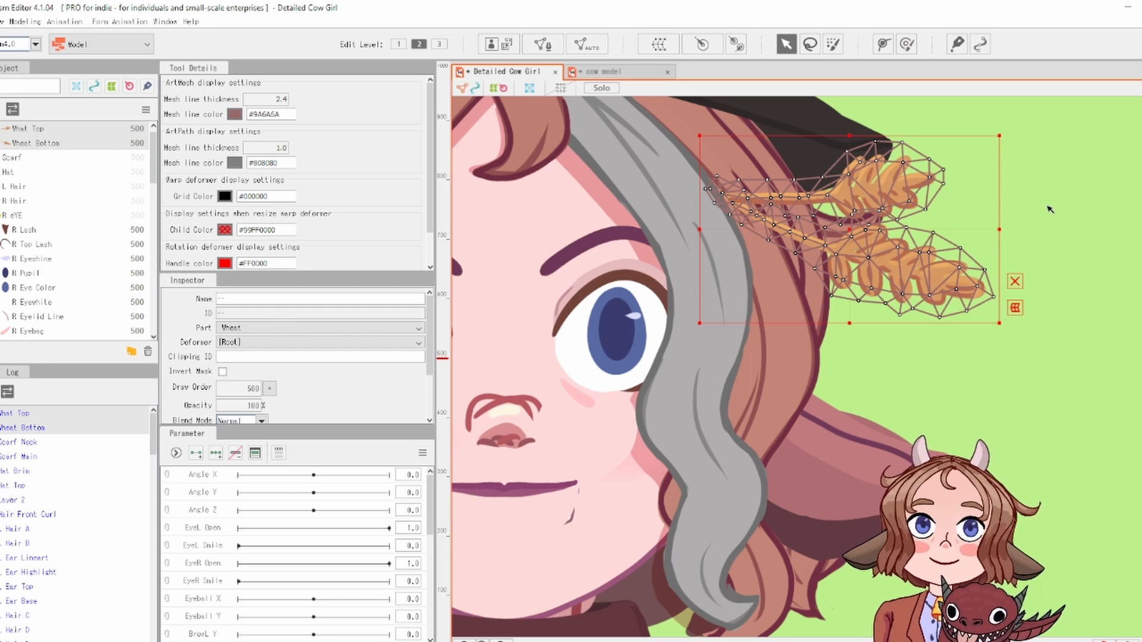
left_click(1086, 209)
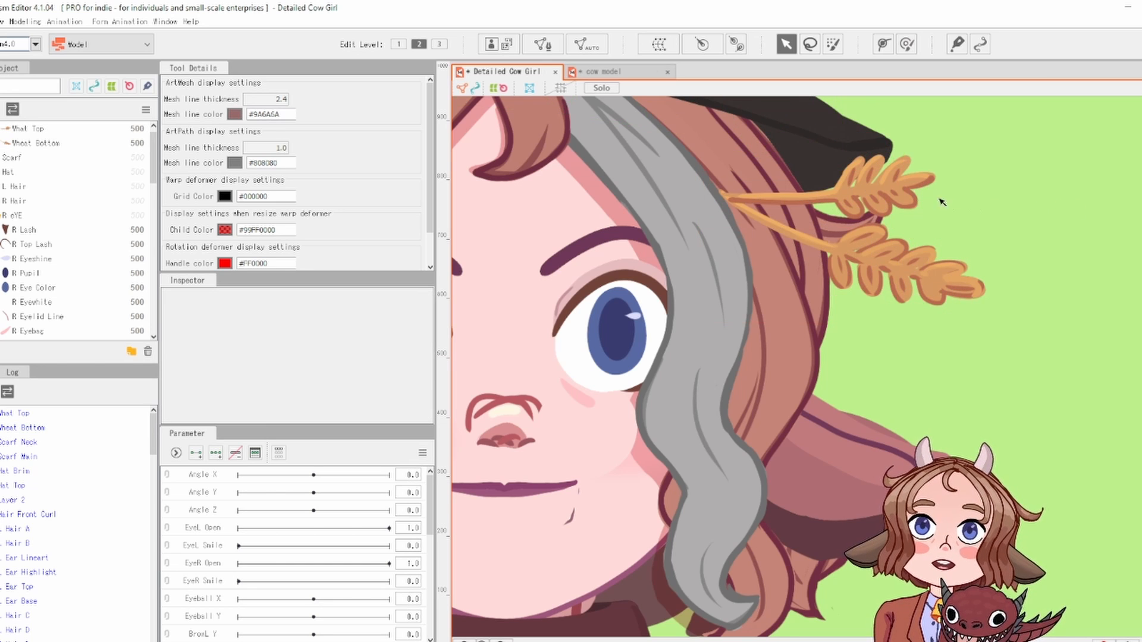
Step: Generate automatic meshes for both wheat stalks on the hat together, using the Deformation (Heavy) preset
left_click(888, 185)
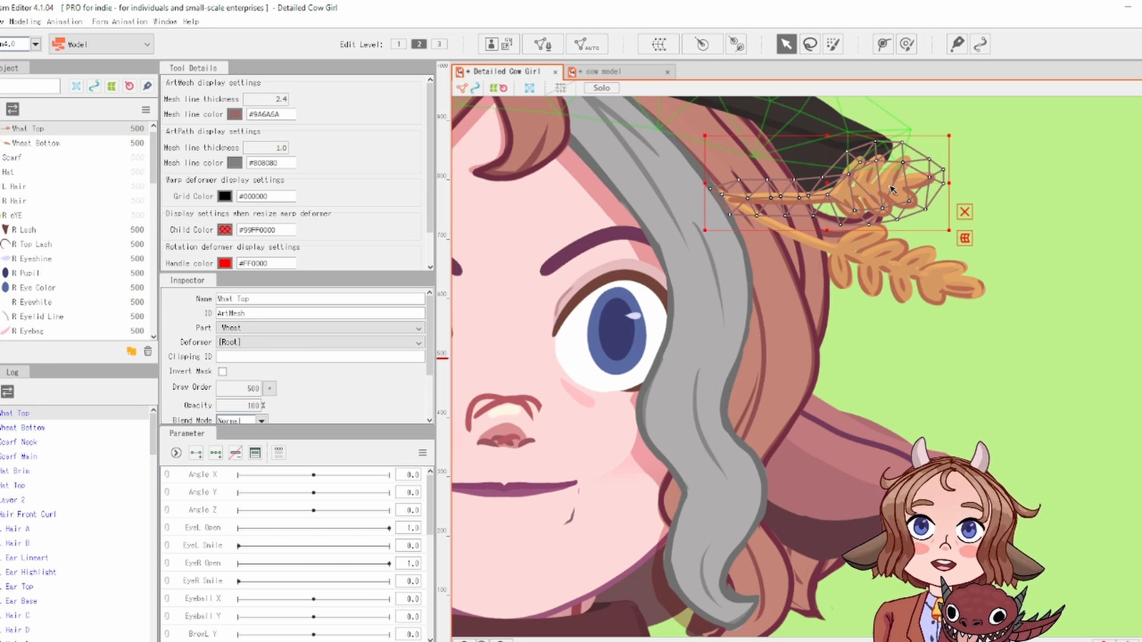
left_click(872, 267, "shift")
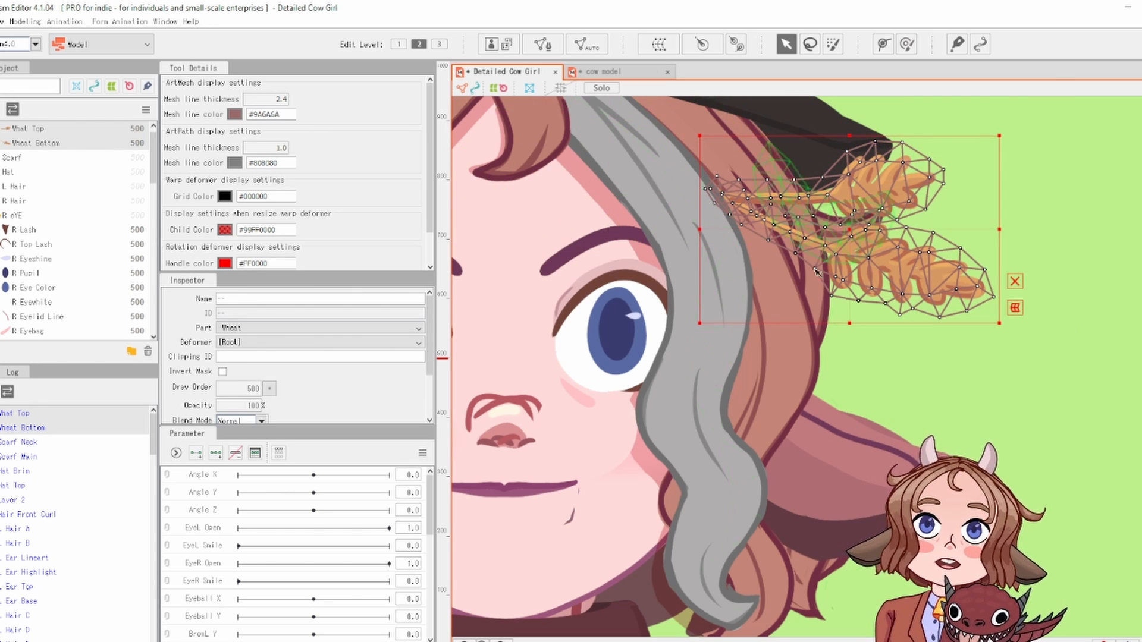
left_click(558, 52)
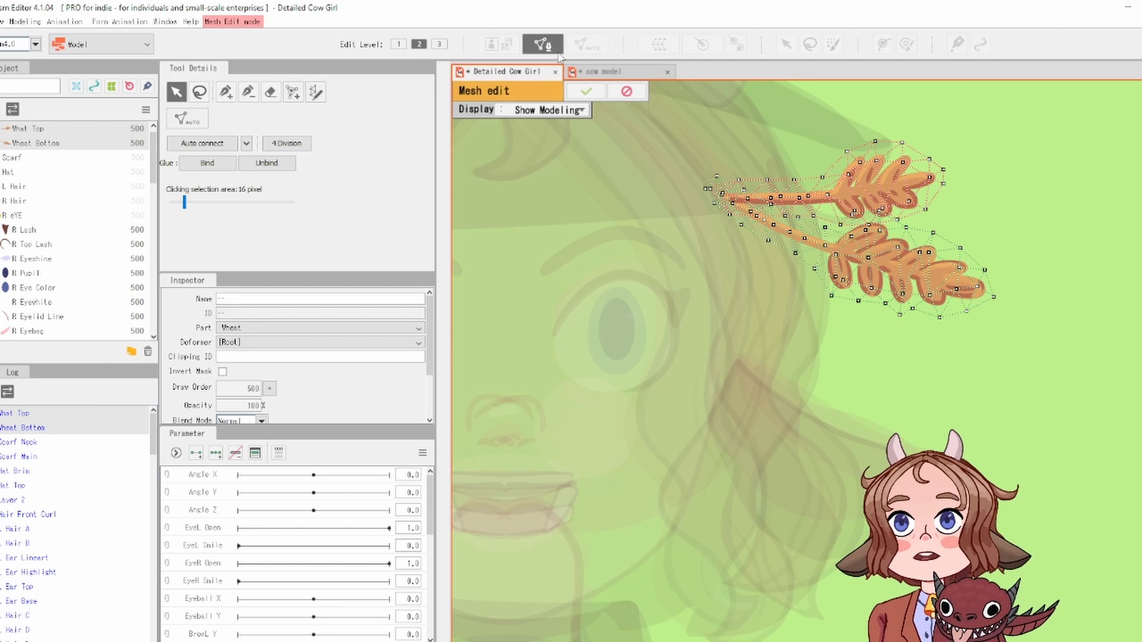
left_click(625, 92)
left_click(580, 52)
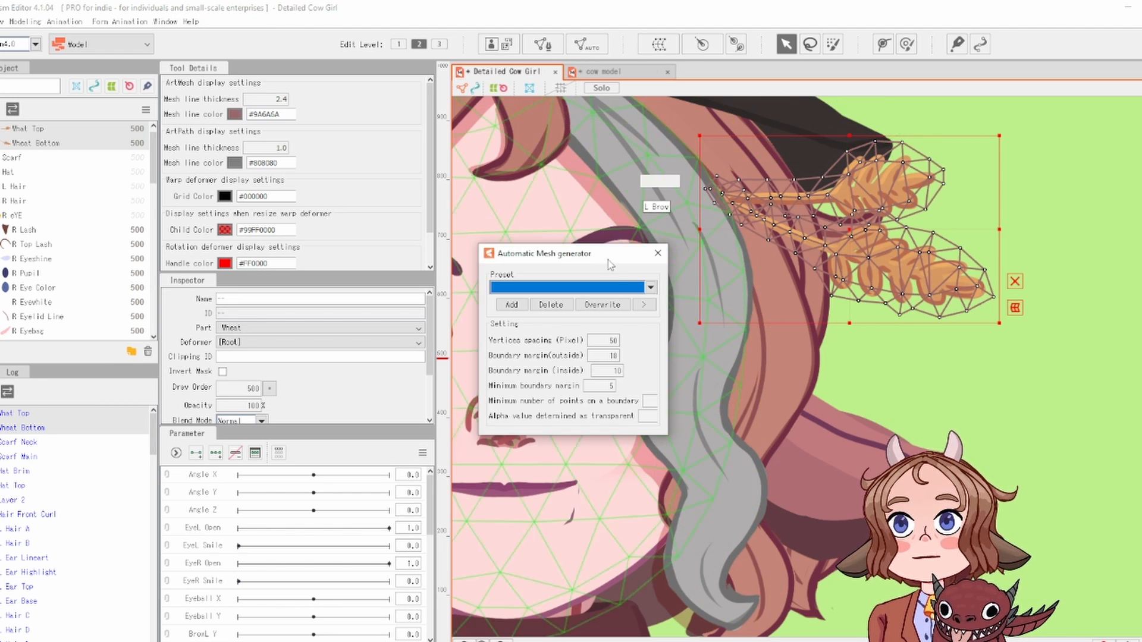
left_click(651, 287)
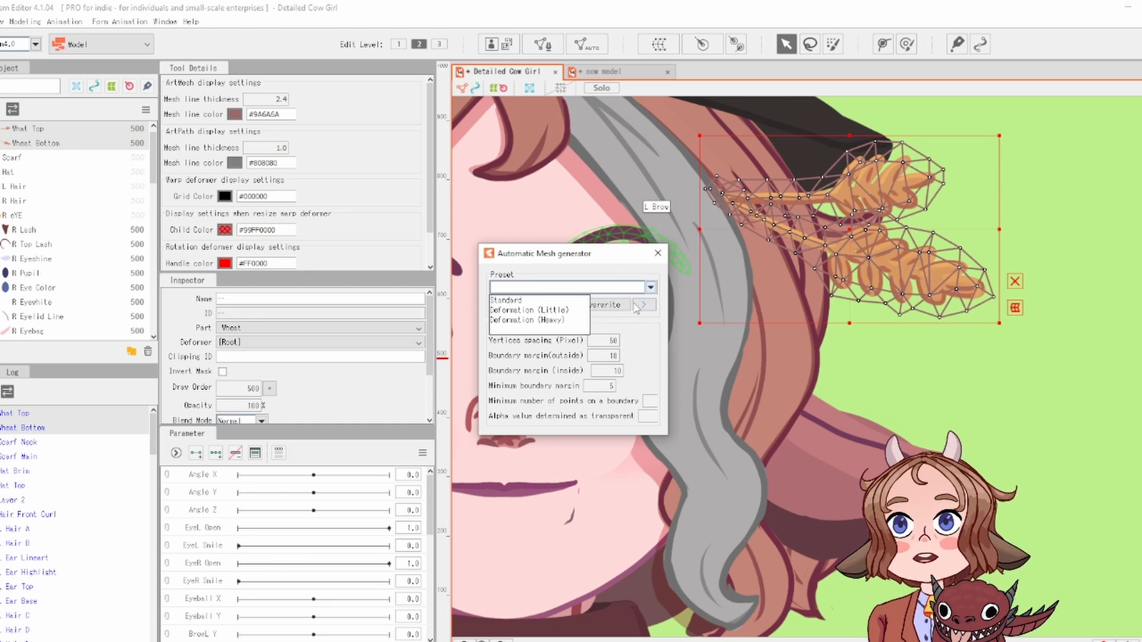
left_click(574, 321)
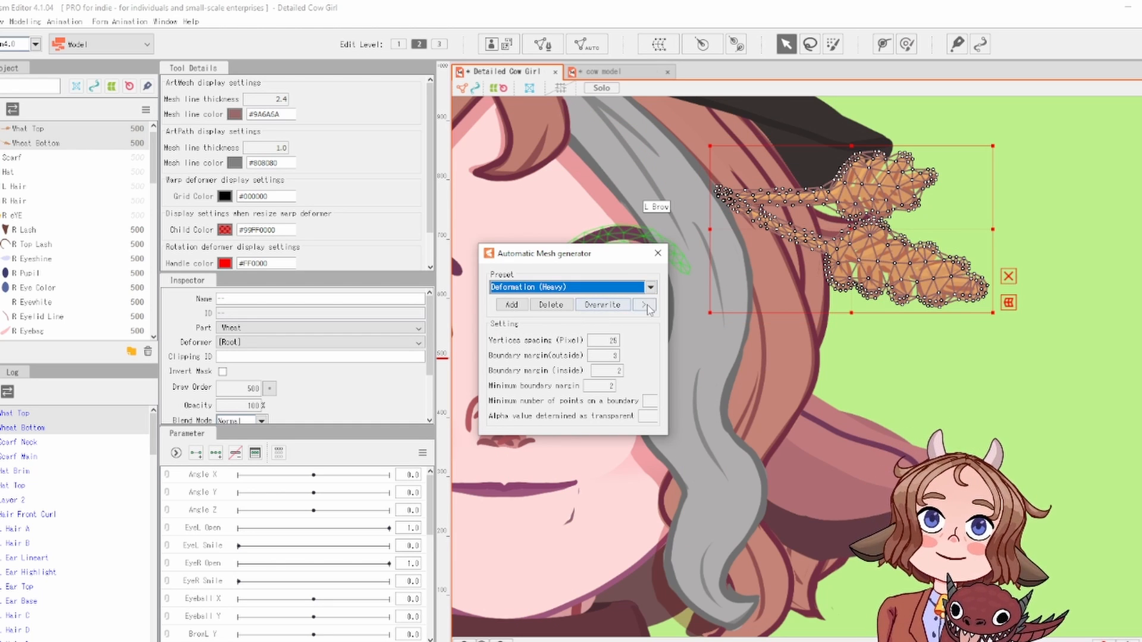
left_click(658, 253)
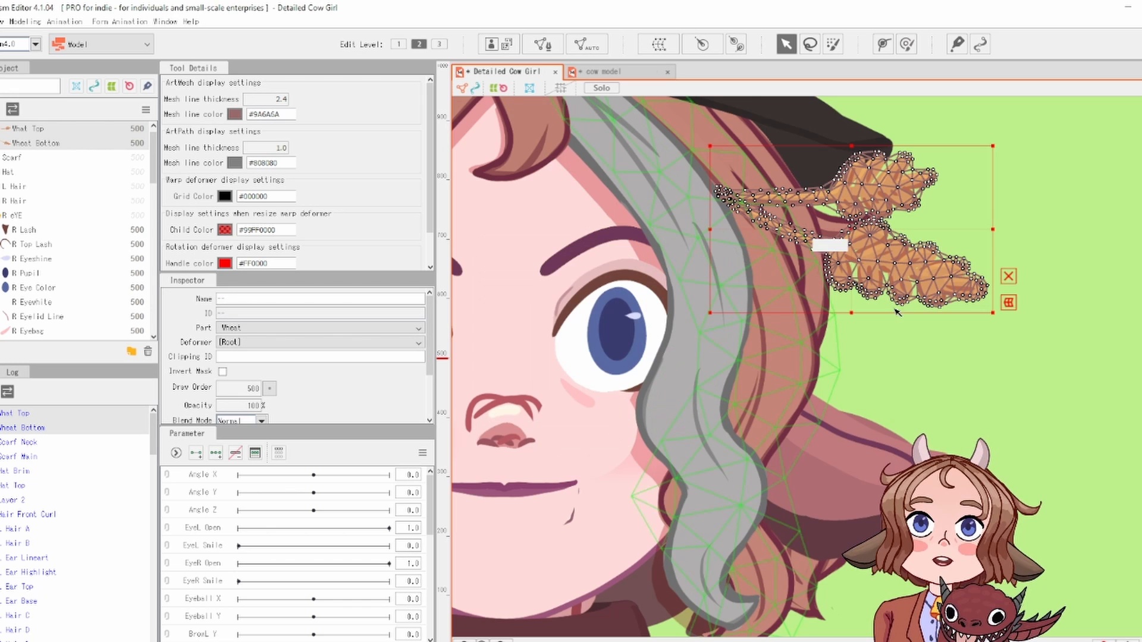
left_click(990, 378)
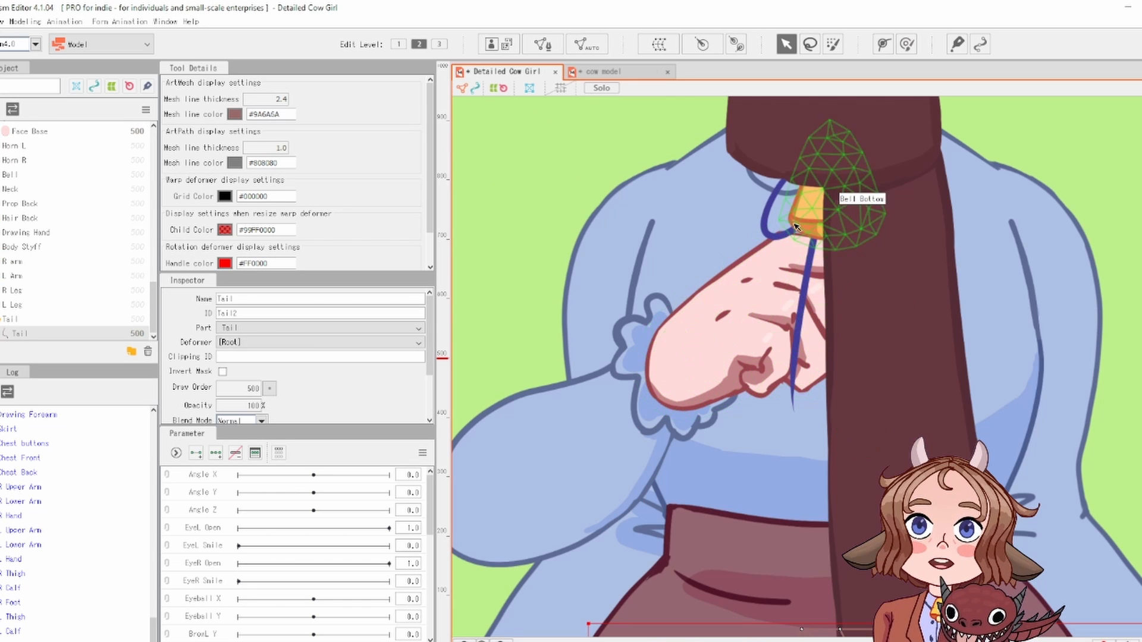
Step: Generate an automatic mesh for the Bow at the collar with the Deformation (Heavy) preset, and deselect it
left_click(767, 230)
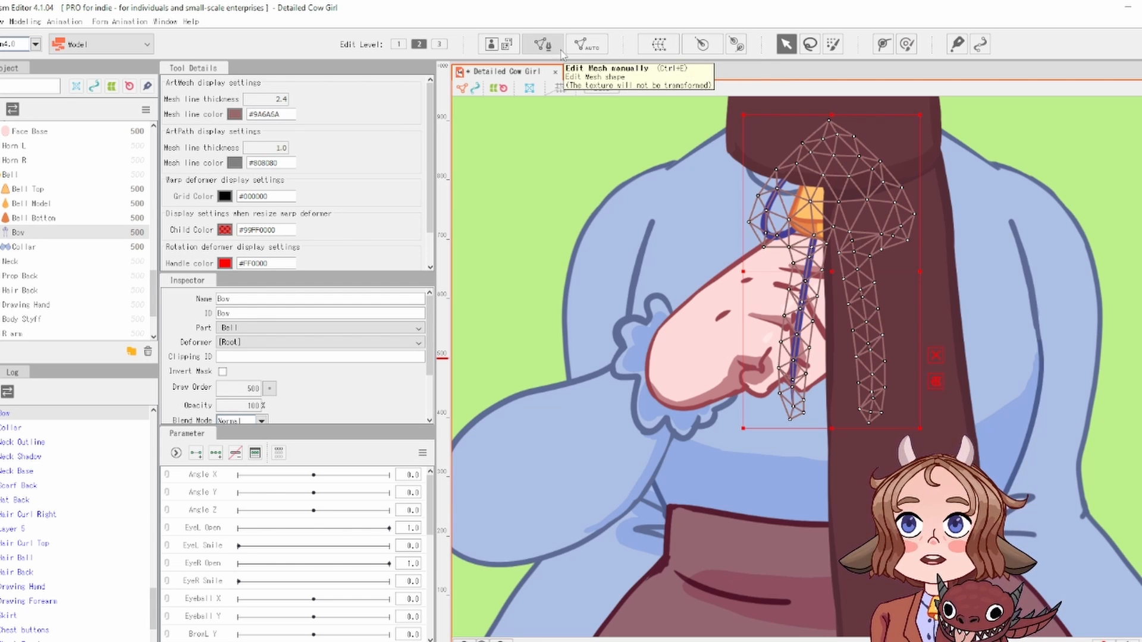
left_click(586, 44)
left_click(653, 287)
left_click(653, 287)
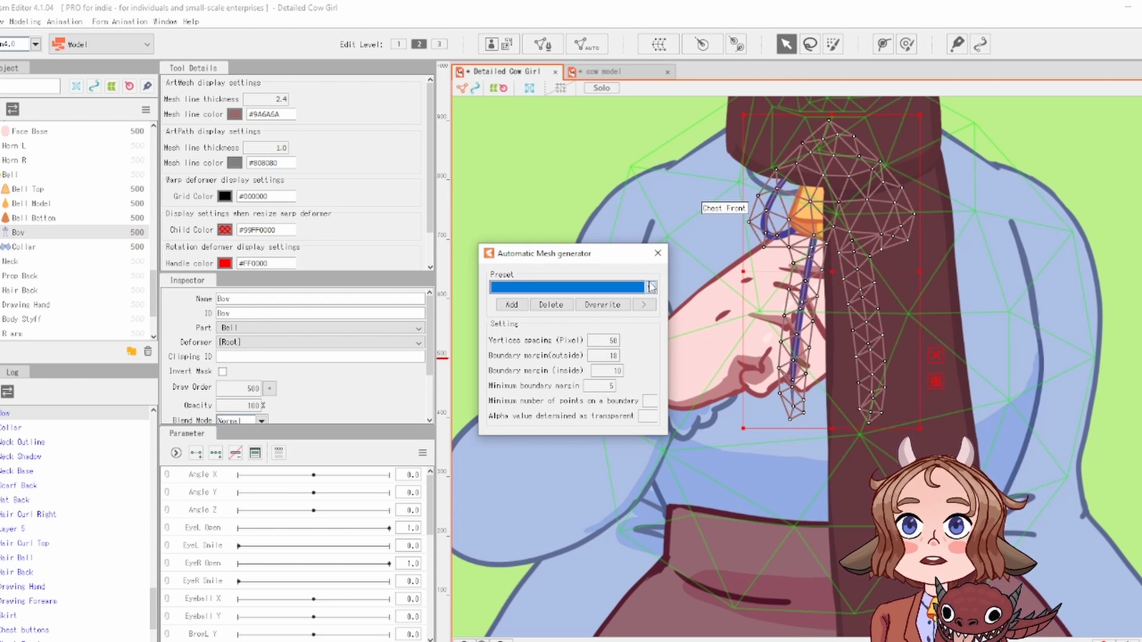
left_click(652, 287)
left_click(576, 325)
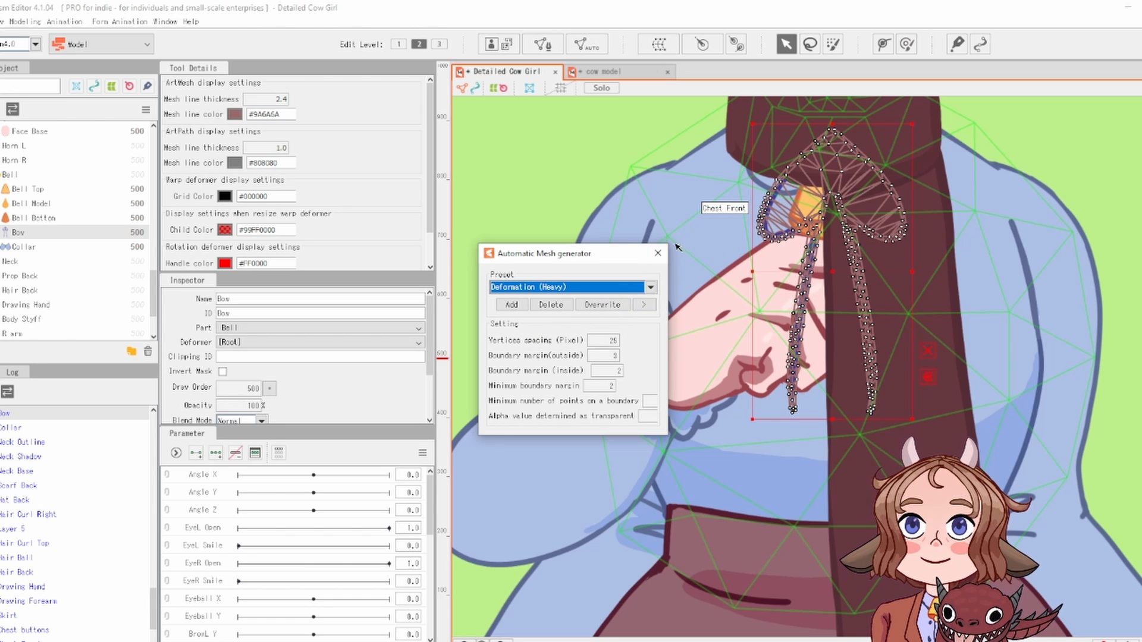
left_click(657, 253)
scroll(1135, 267, "down", 6)
left_click(1135, 268)
Step: Check the canvas width and height in pixels in the model's canvas settings and close them without changes
left_click_drag(1135, 268, 808, 236)
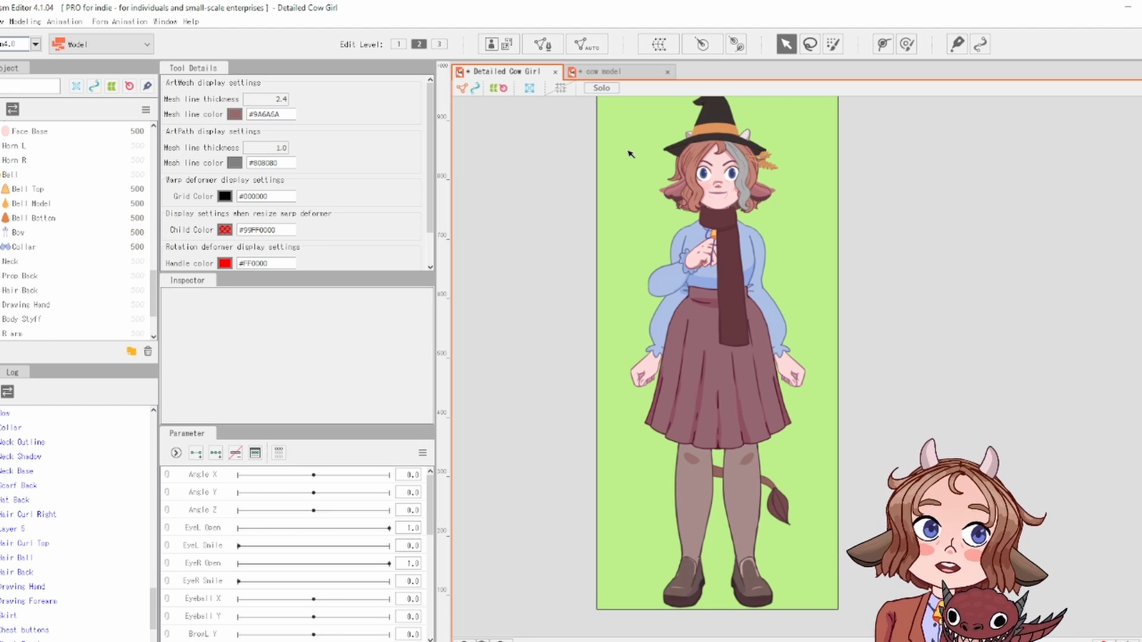
scroll(720, 193, "up", 3)
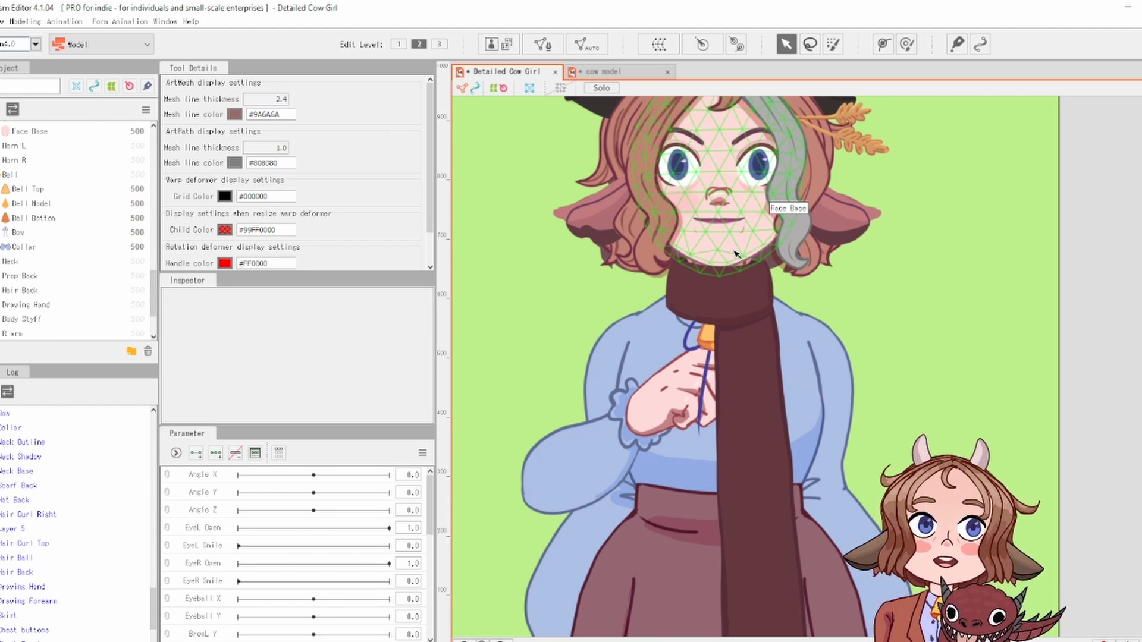
left_click_drag(604, 173, 628, 252)
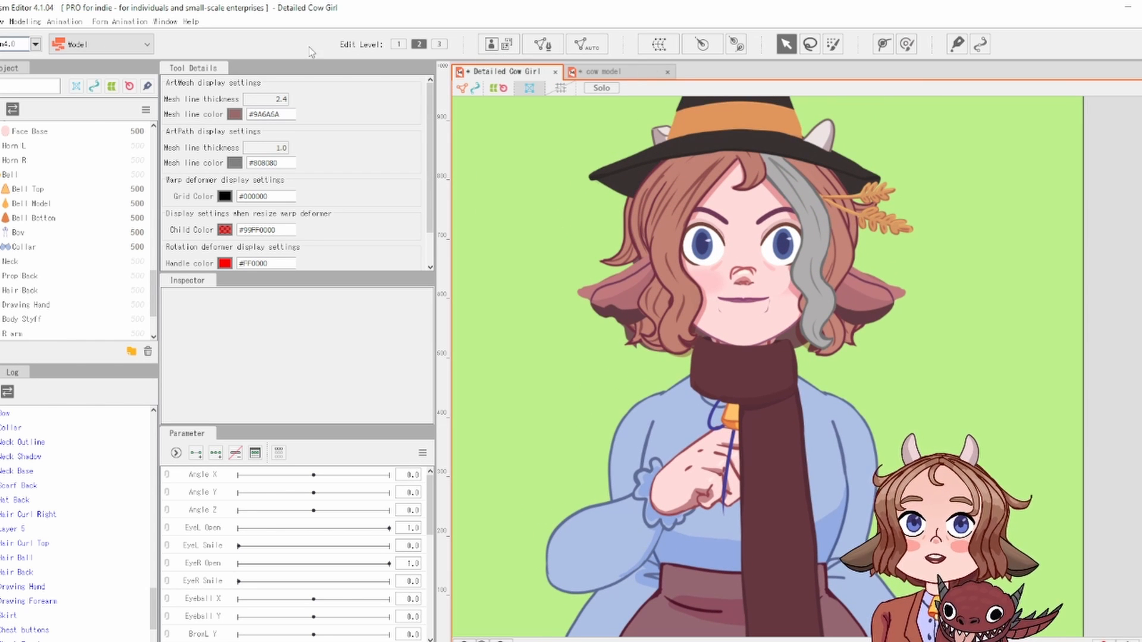
left_click(2, 21)
mouse_move(48, 203)
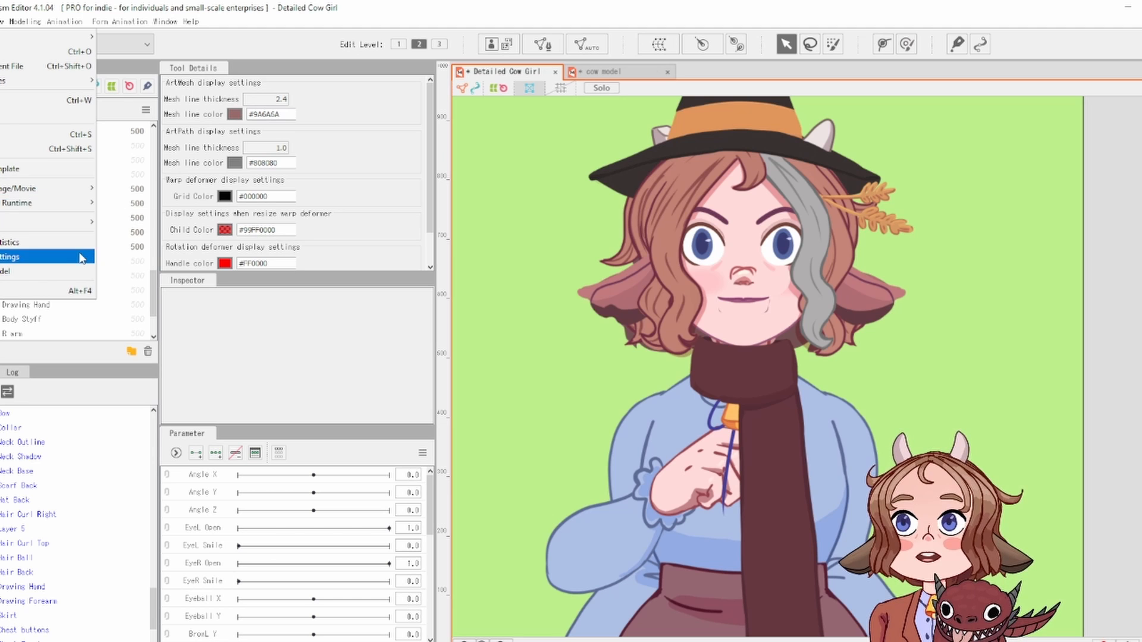
left_click(83, 257)
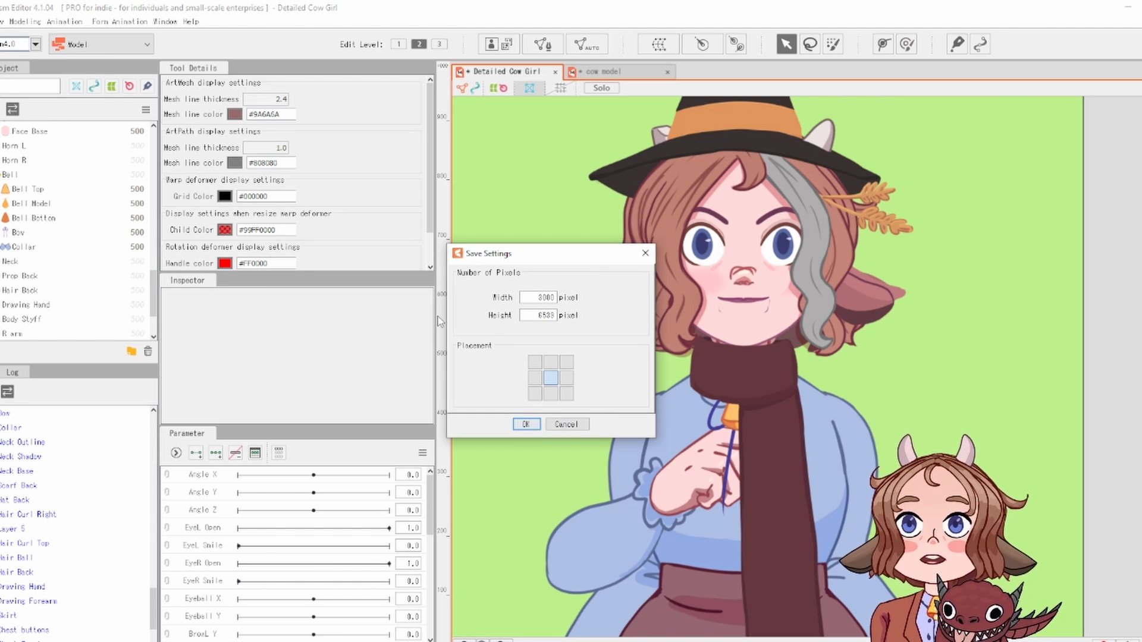
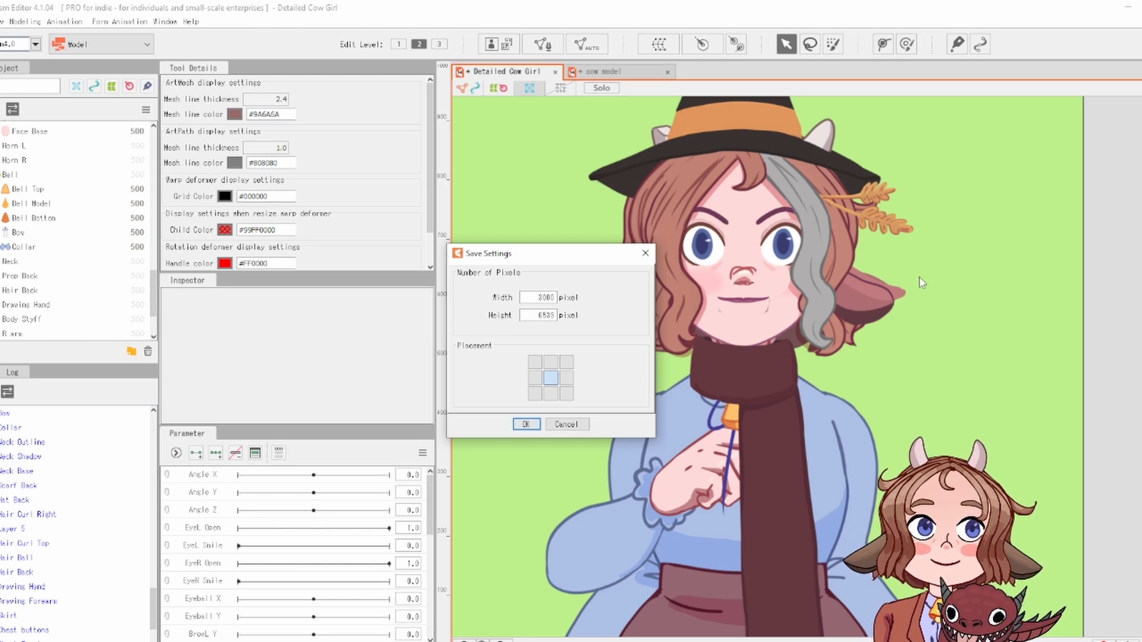
left_click(647, 252)
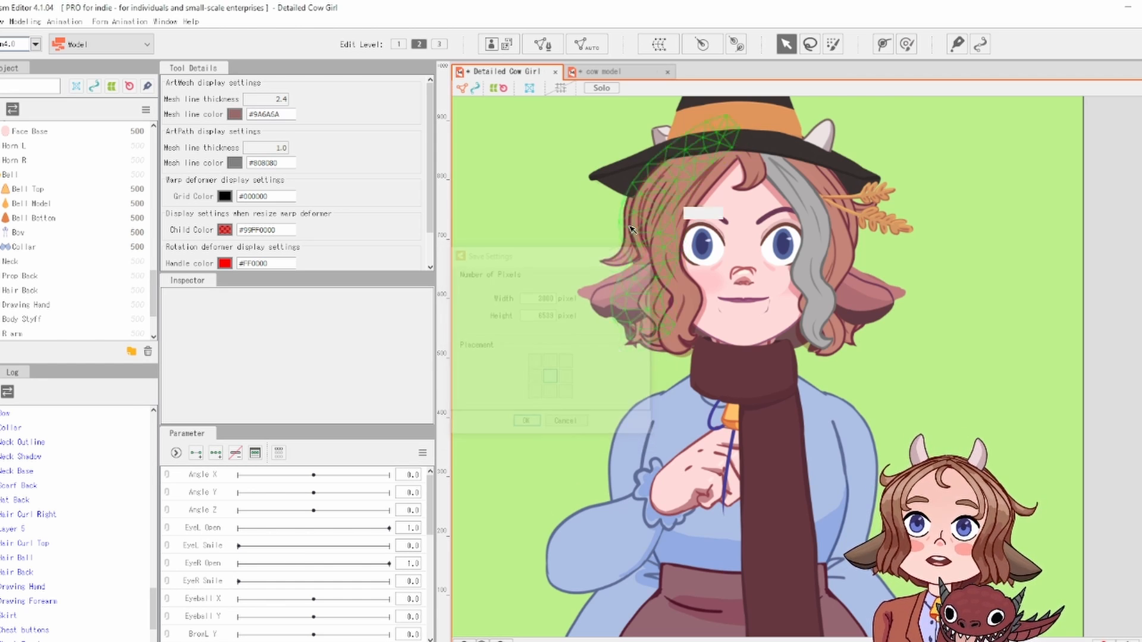
Step: Create a new texture atlas 8192 px wide and 8192 px high, laid out from the displayed model images
left_click(491, 47)
left_click(552, 318)
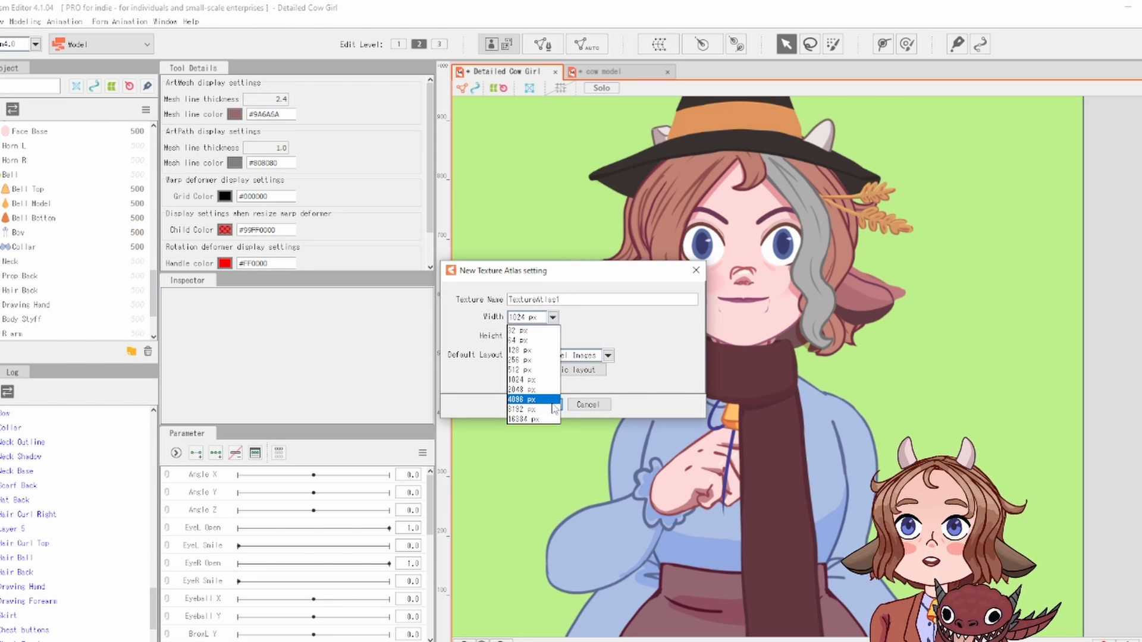
left_click(536, 409)
left_click(552, 336)
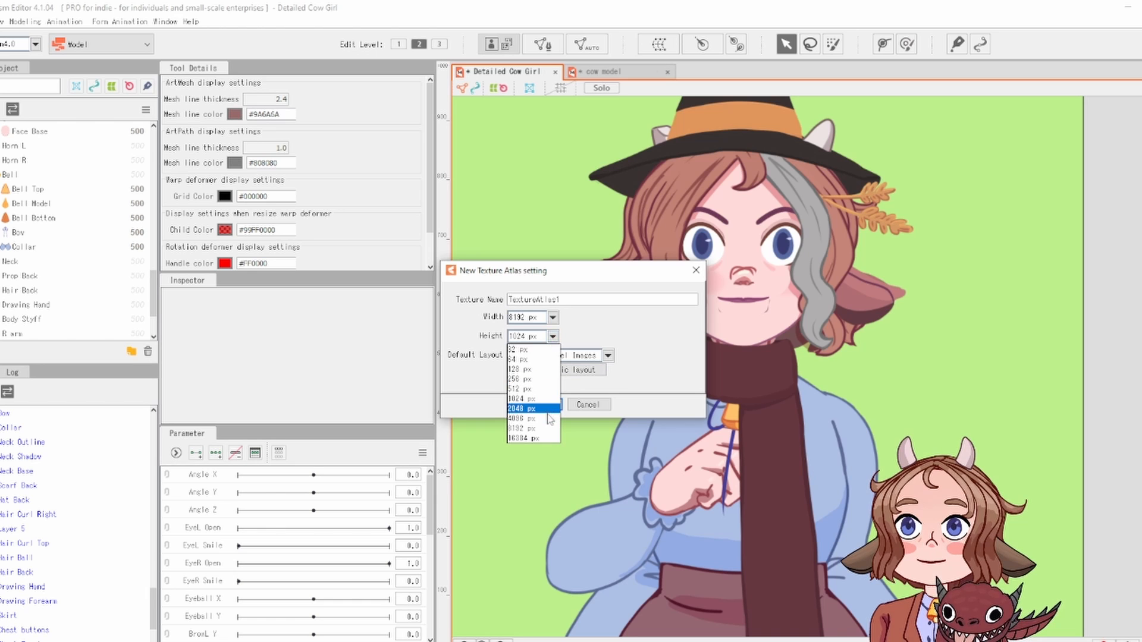
left_click(523, 429)
left_click(552, 317)
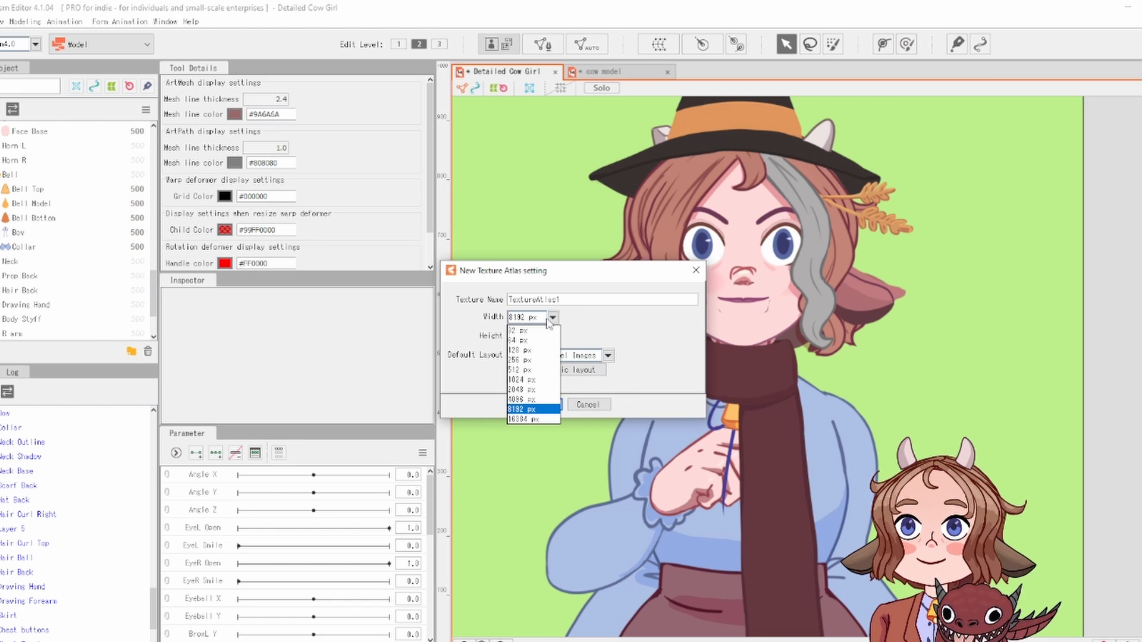
left_click(535, 409)
left_click(553, 406)
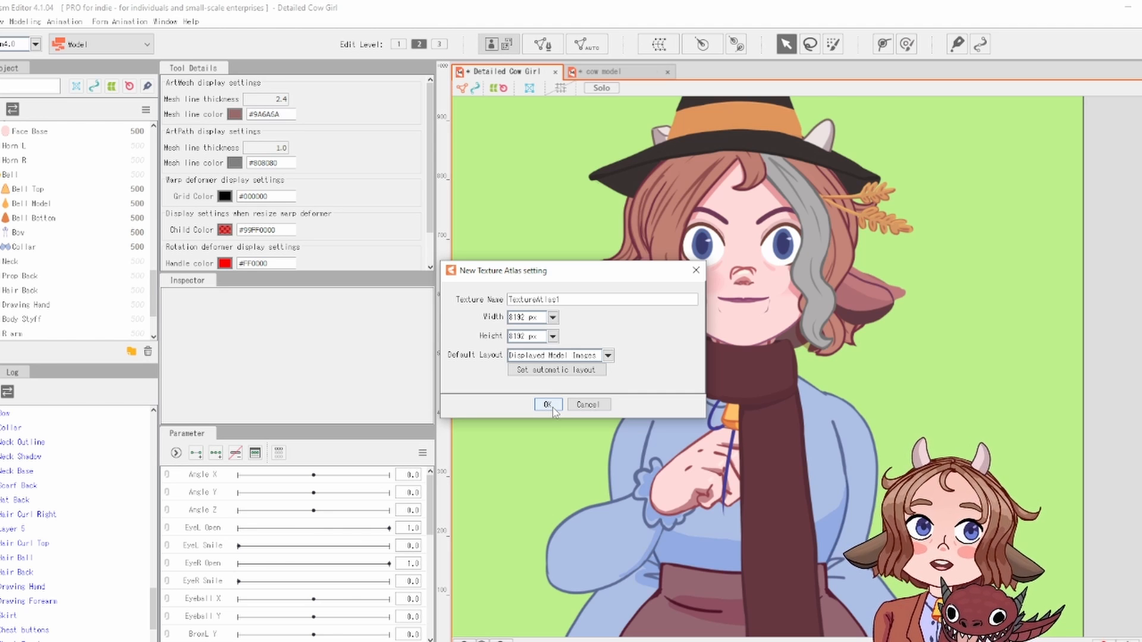
left_click(547, 405)
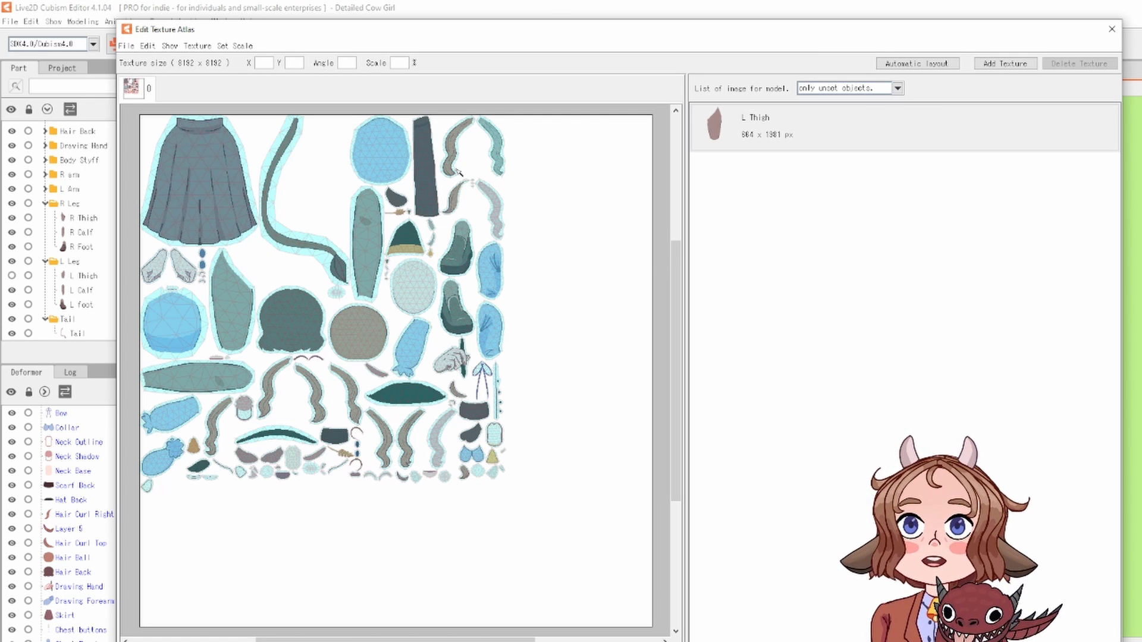
Step: Select L Thigh among the images not placed in the atlas, and cancel the texture atlas edit
left_click(778, 131)
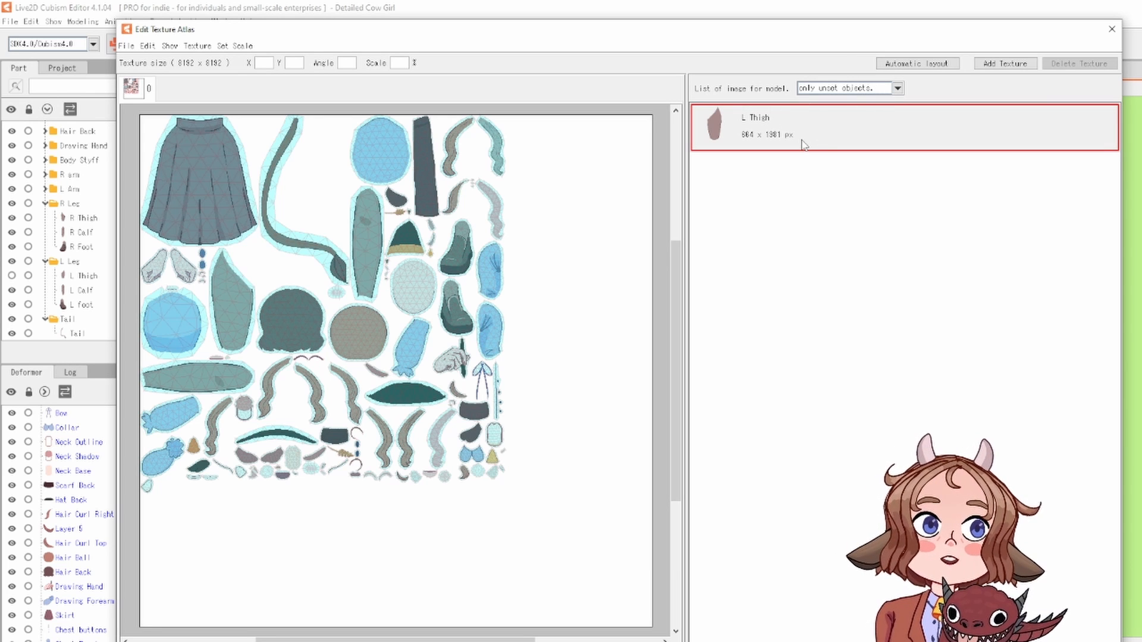
left_click(1117, 37)
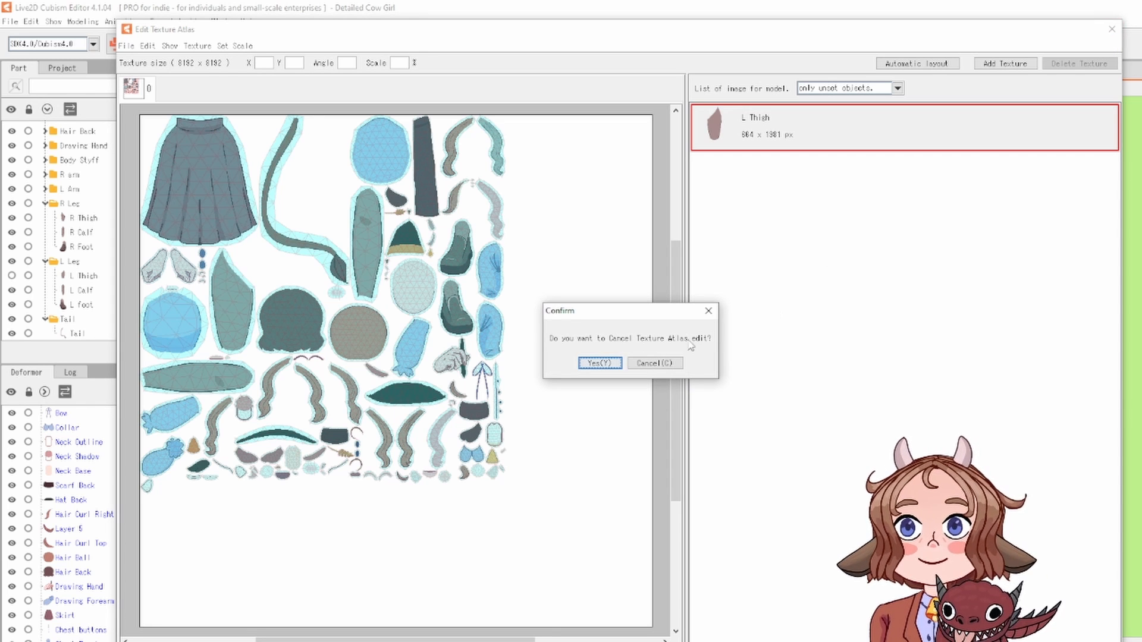
left_click(618, 365)
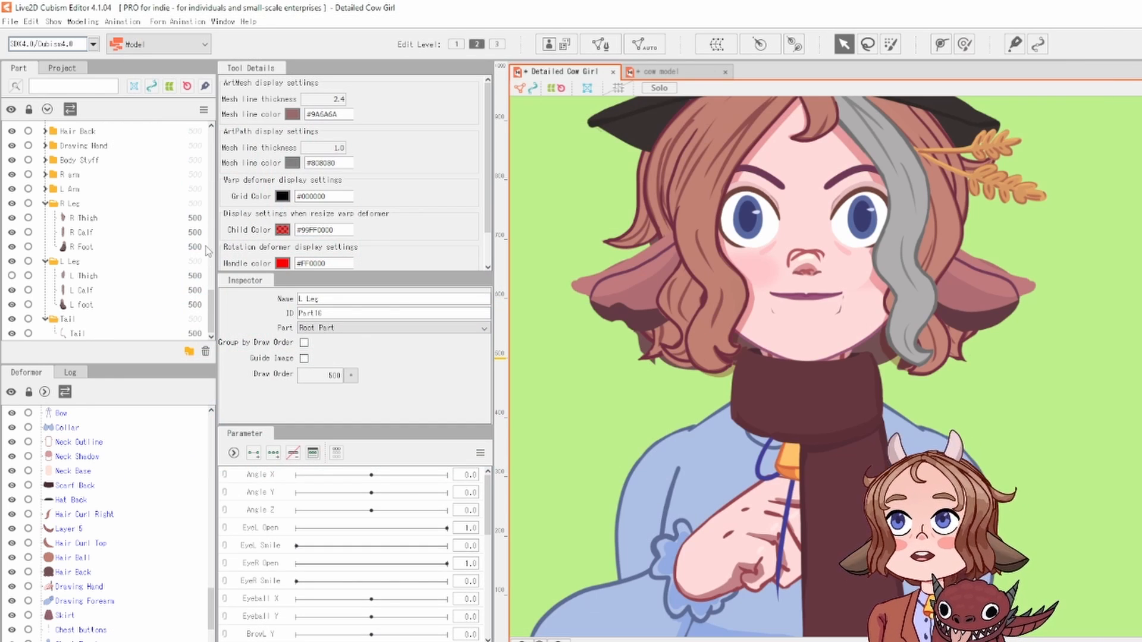
Step: Show the L Thigh part and create a new texture atlas 8192 px wide and 8192 px high from the displayed model images
left_click(12, 276)
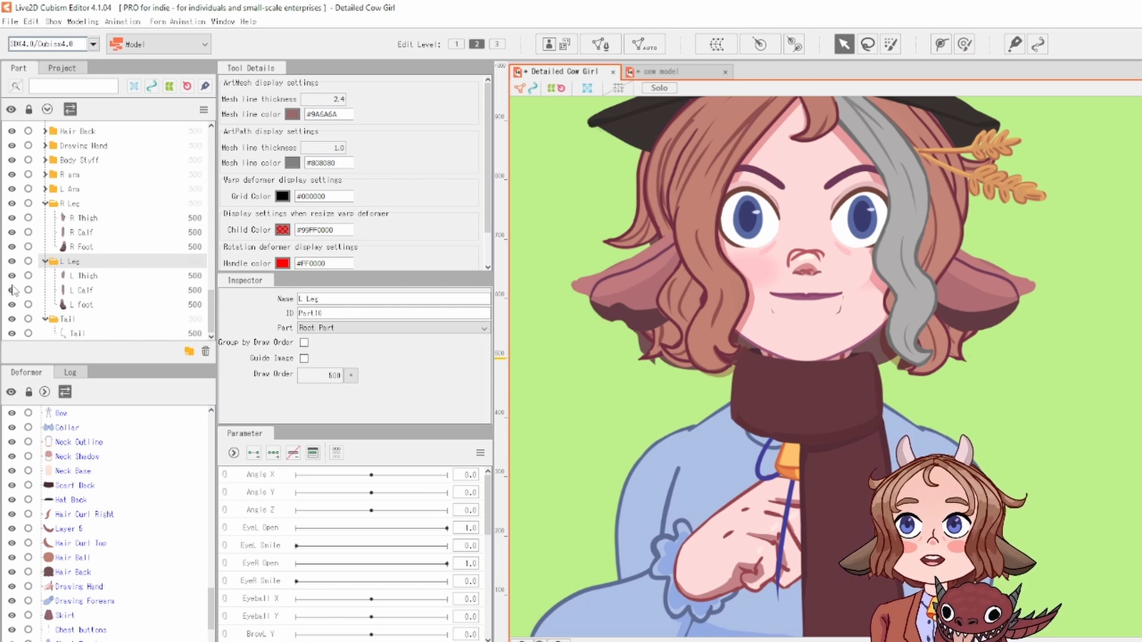
left_click(564, 46)
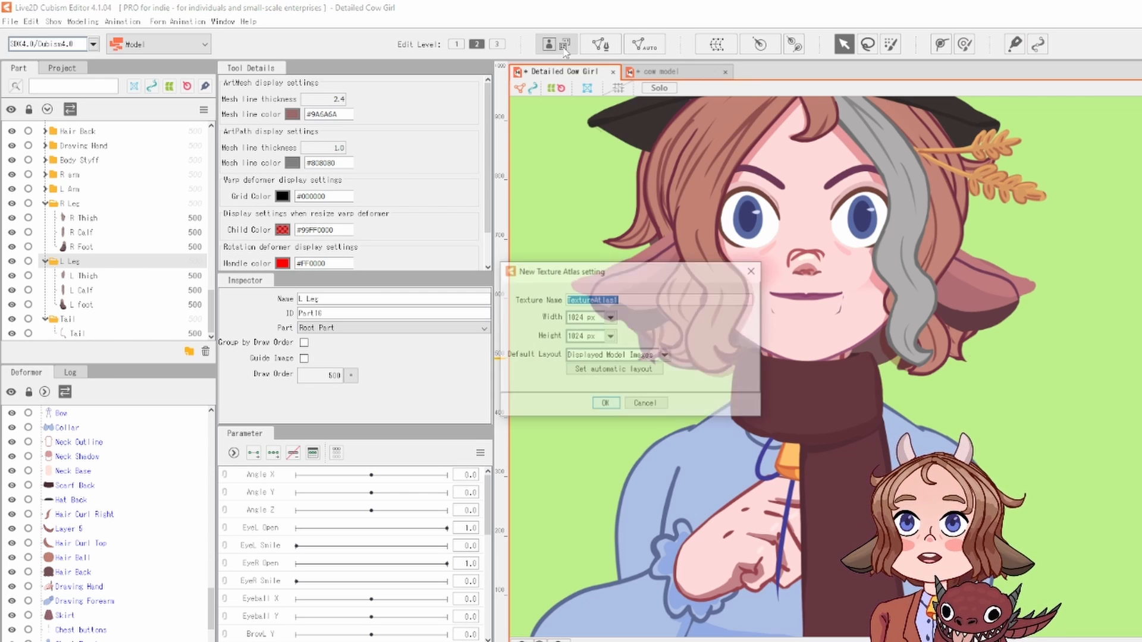
left_click(610, 318)
left_click(589, 409)
left_click(610, 336)
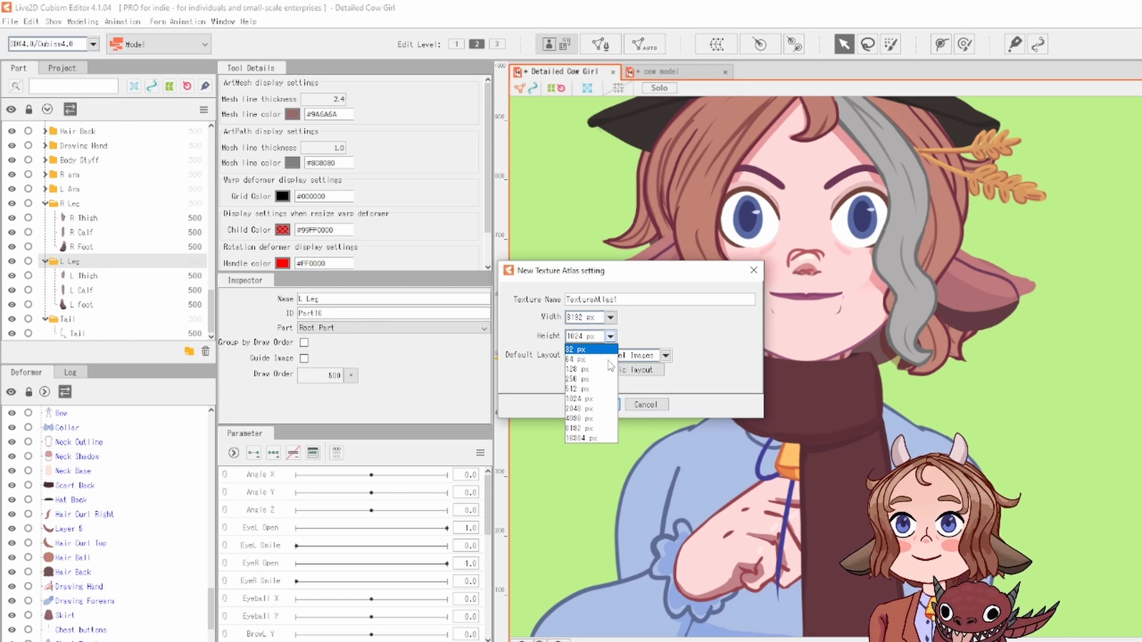
left_click(603, 428)
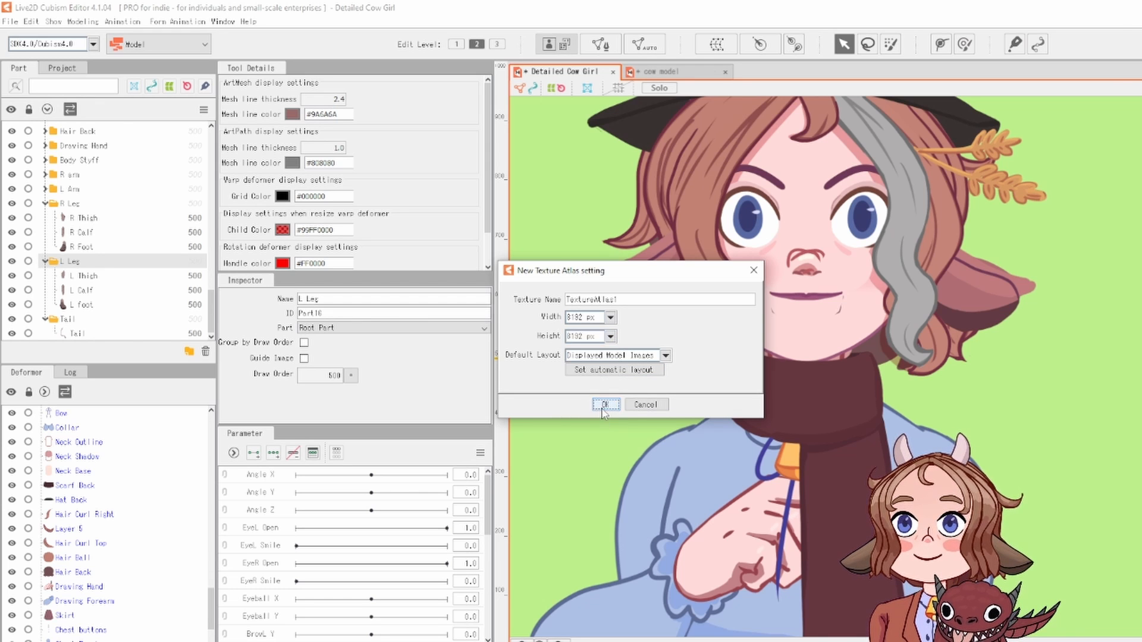
left_click(605, 405)
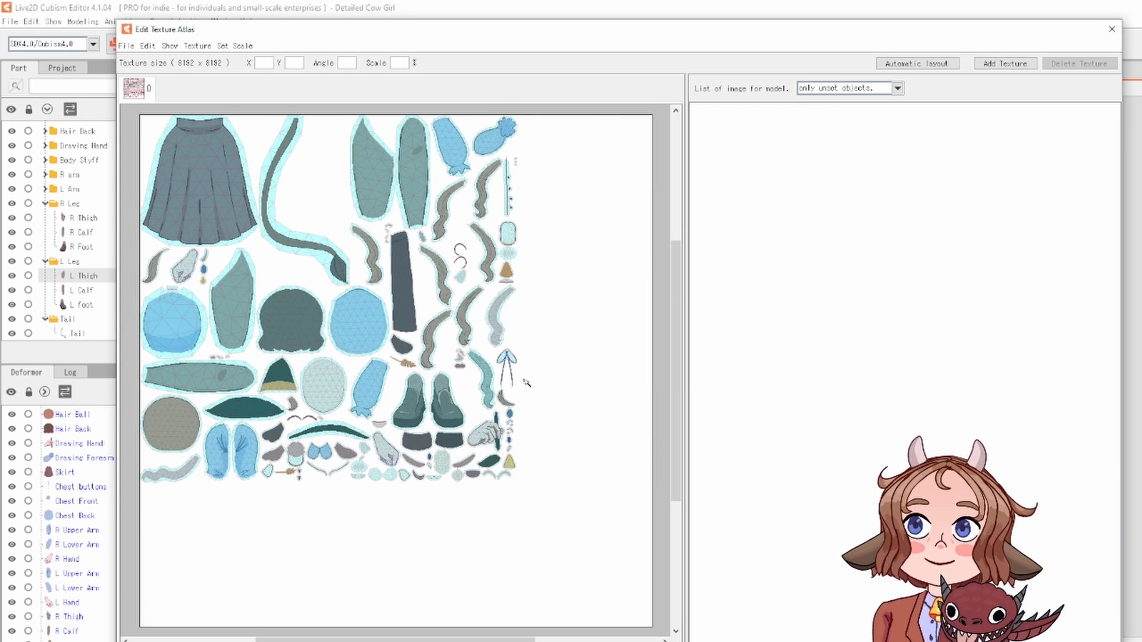
Step: Inspect the atlas layout, select all placed images to check their scale, and confirm the texture atlas
scroll(511, 380, "up", 5)
scroll(510, 379, "down", 6)
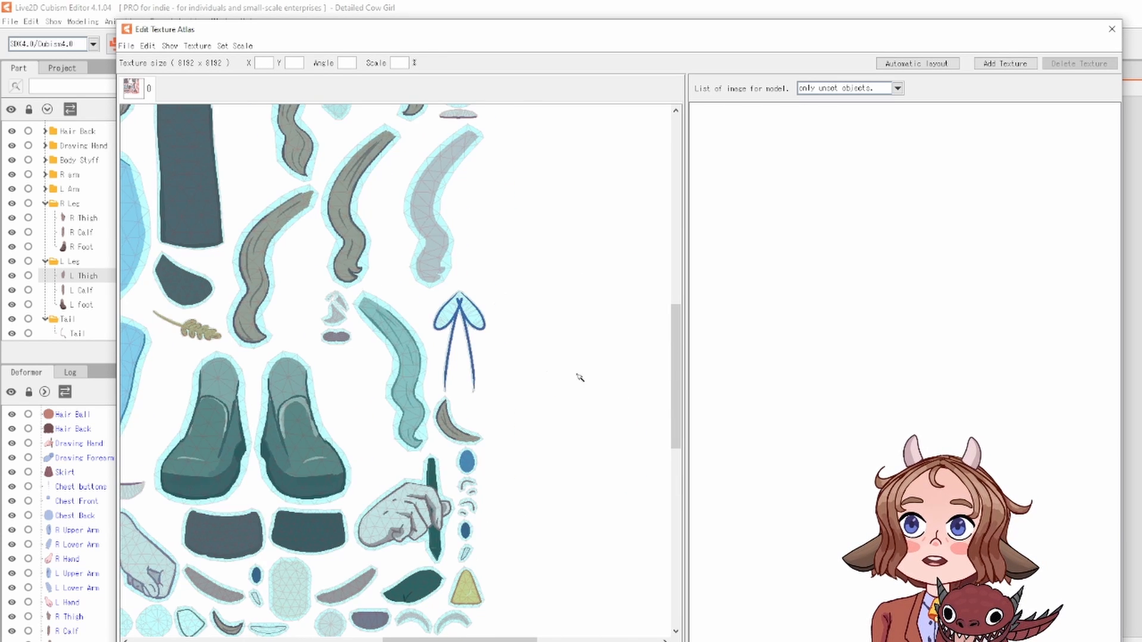
scroll(515, 396, "up", 2)
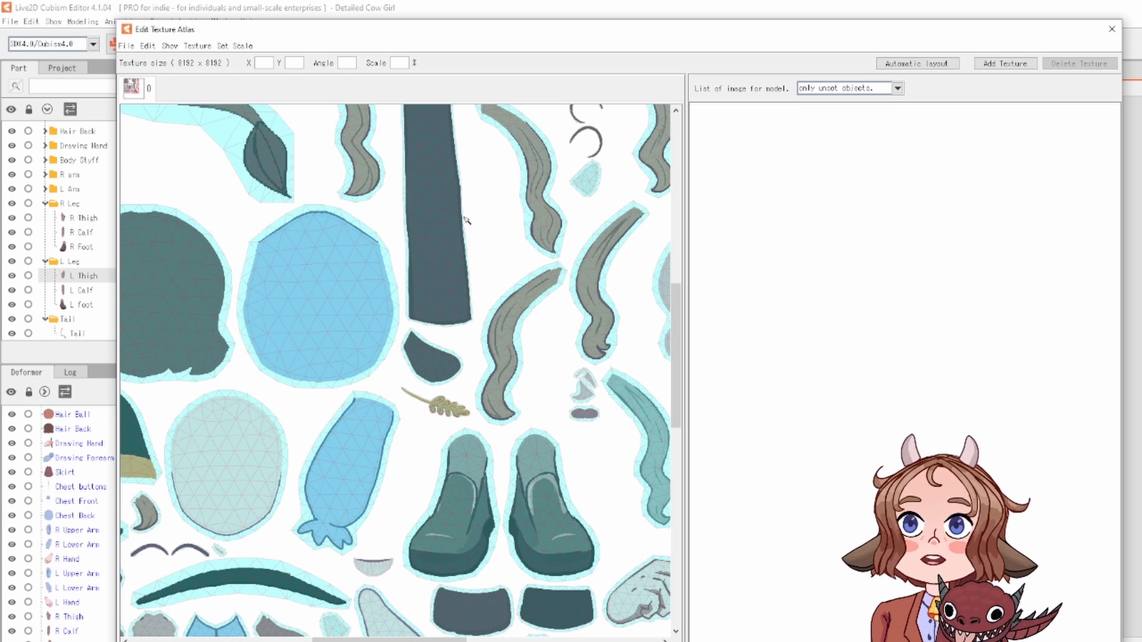
scroll(353, 294, "down", 4)
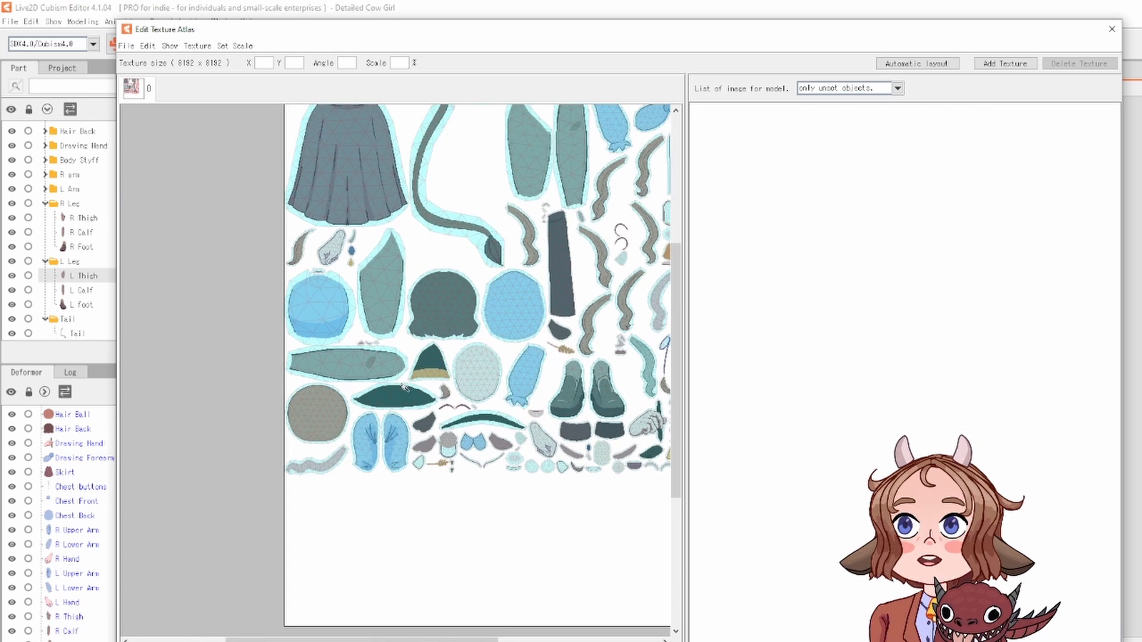
key("ctrl+a")
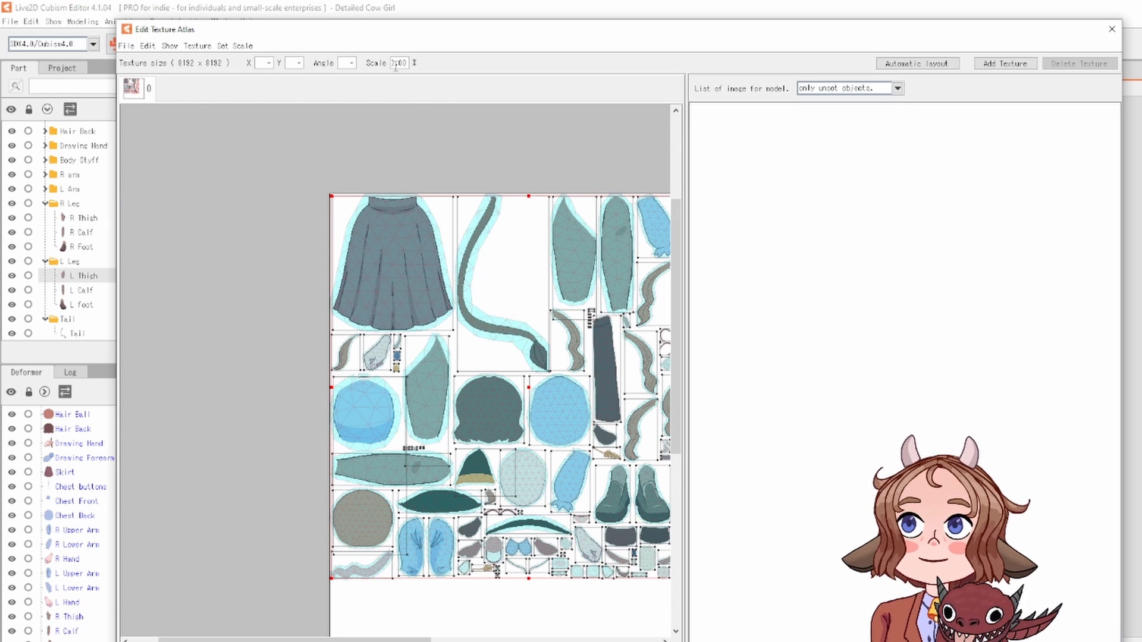
double_click(396, 64)
left_click_drag(521, 182, 381, 163)
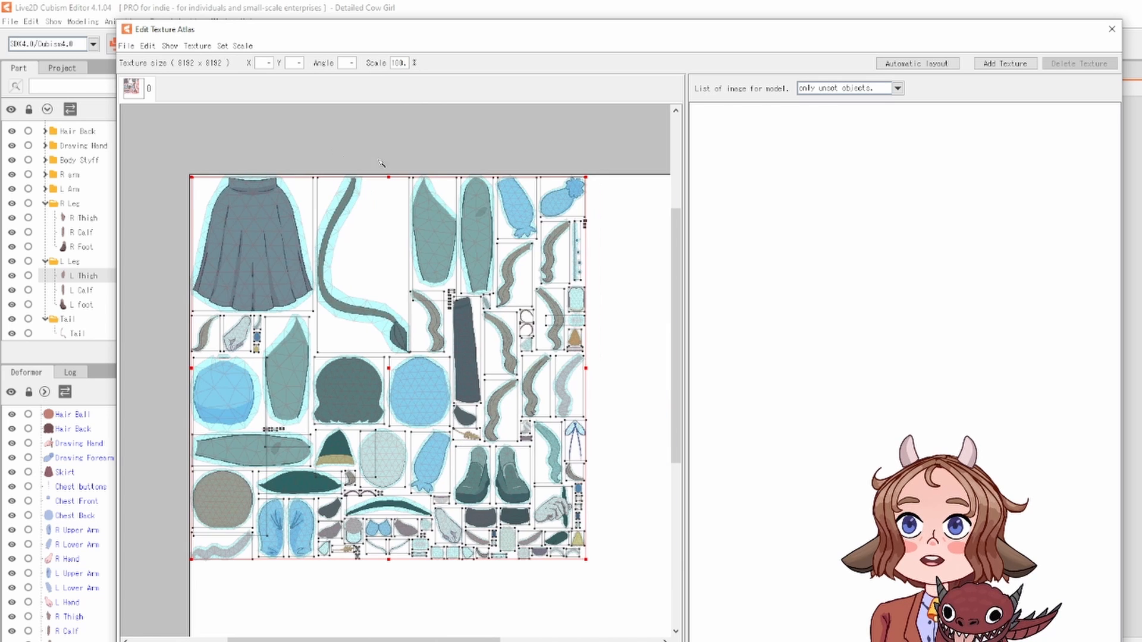
scroll(470, 298, "down", 3)
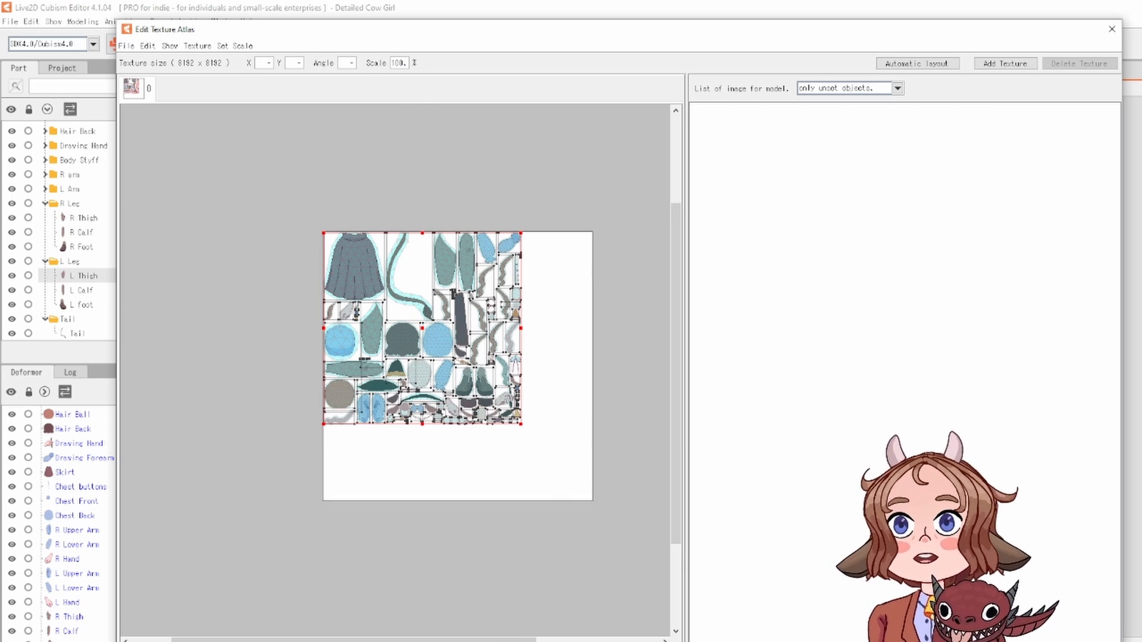
key("Return")
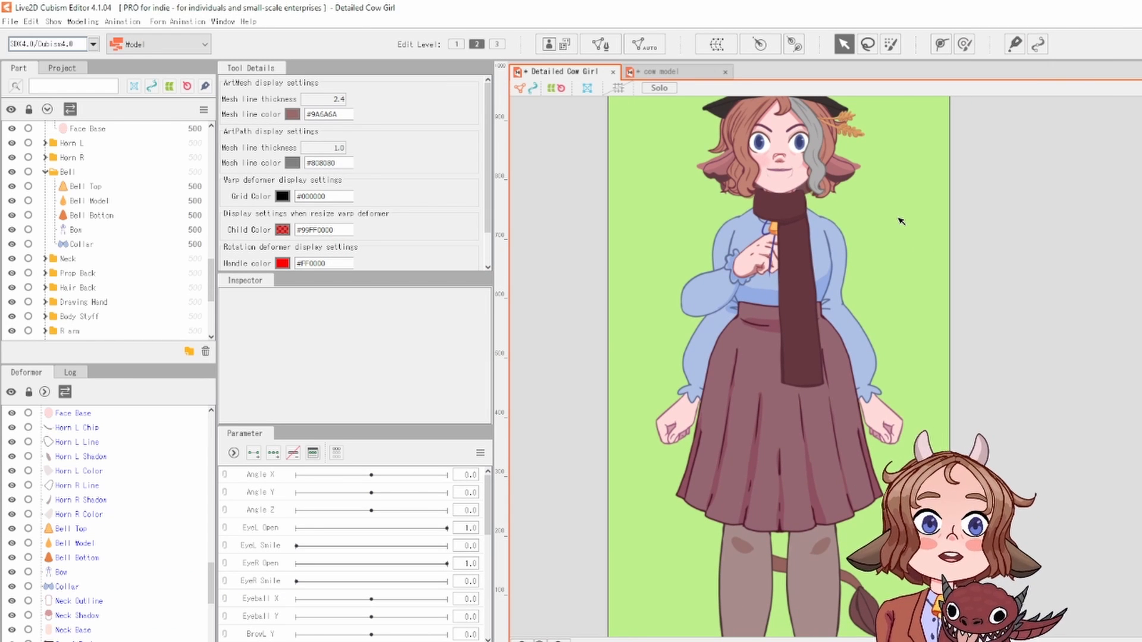
scroll(899, 219, "down", 2)
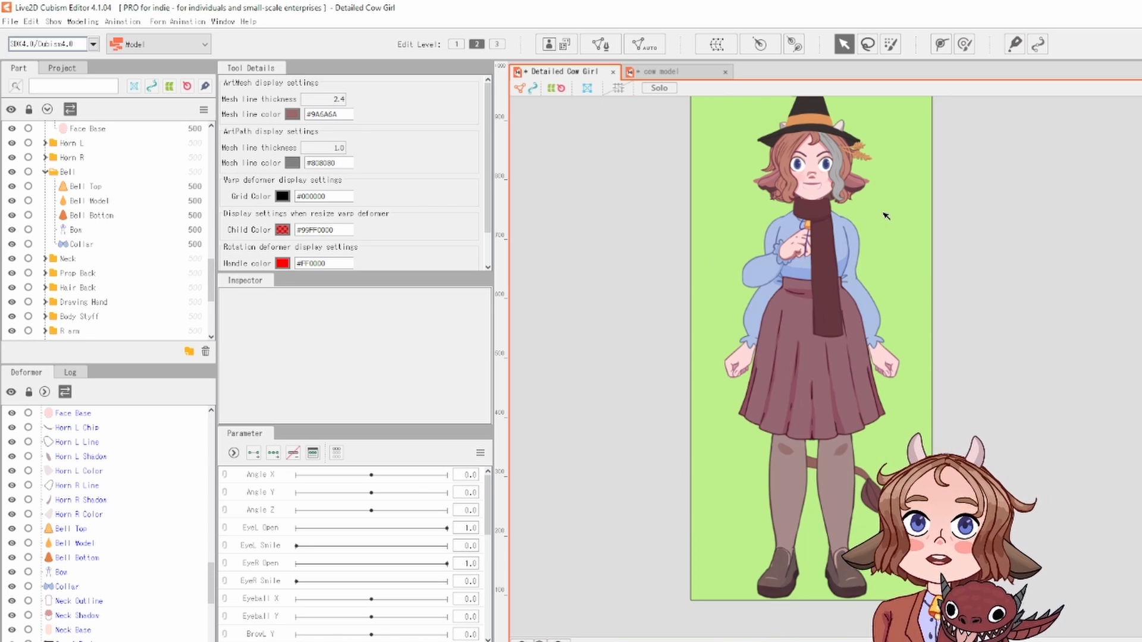
left_click_drag(883, 212, 823, 301)
scroll(764, 287, "up", 4)
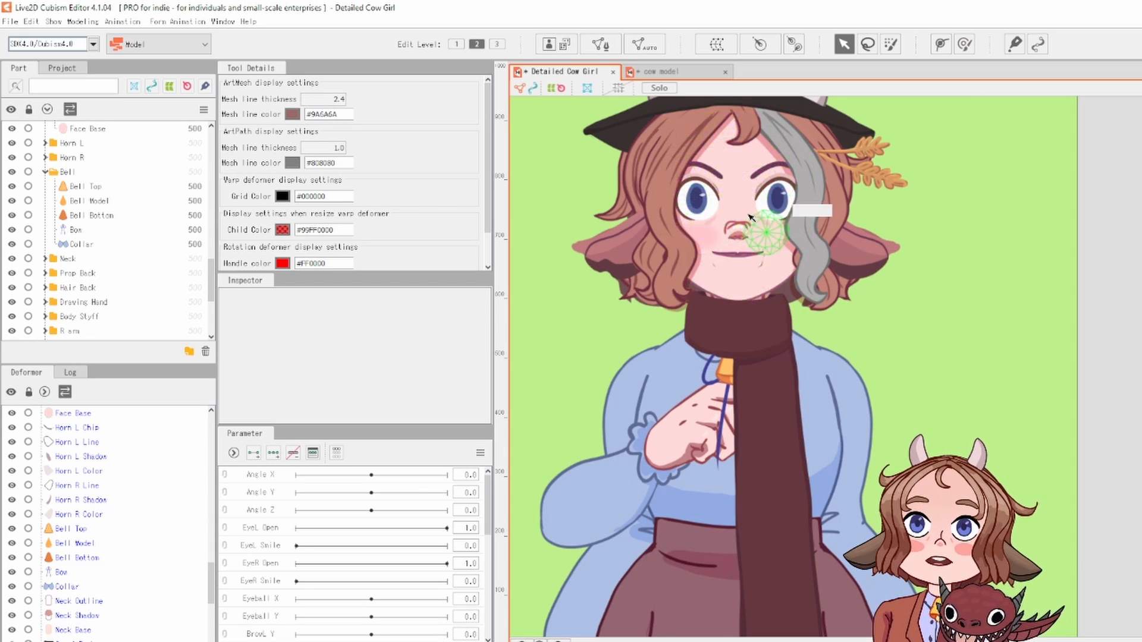
scroll(814, 383, "down", 4)
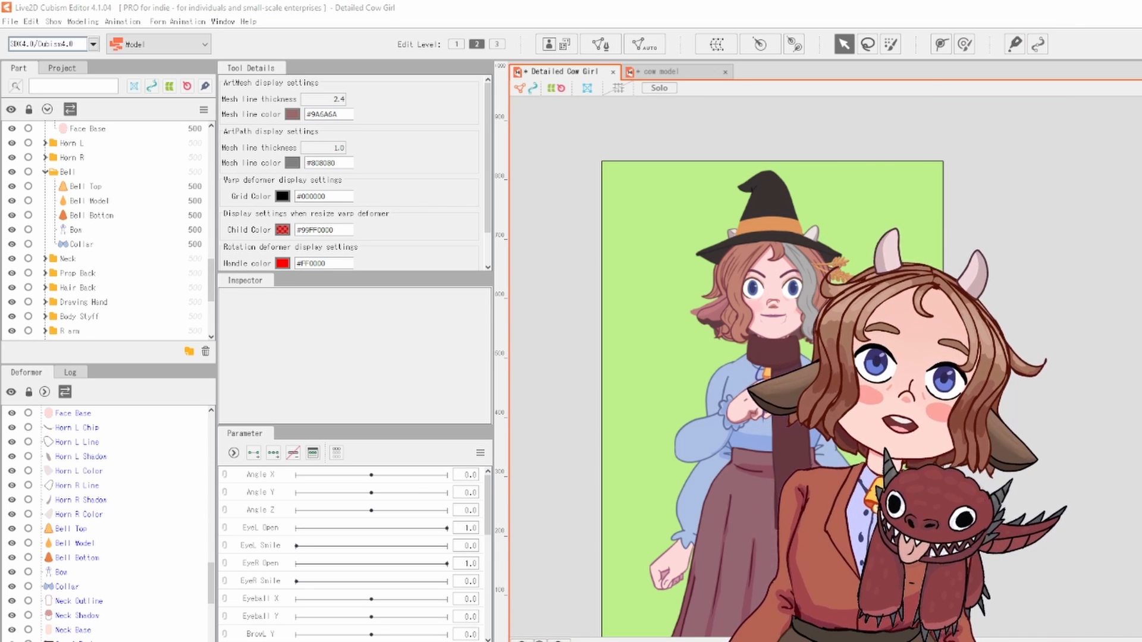